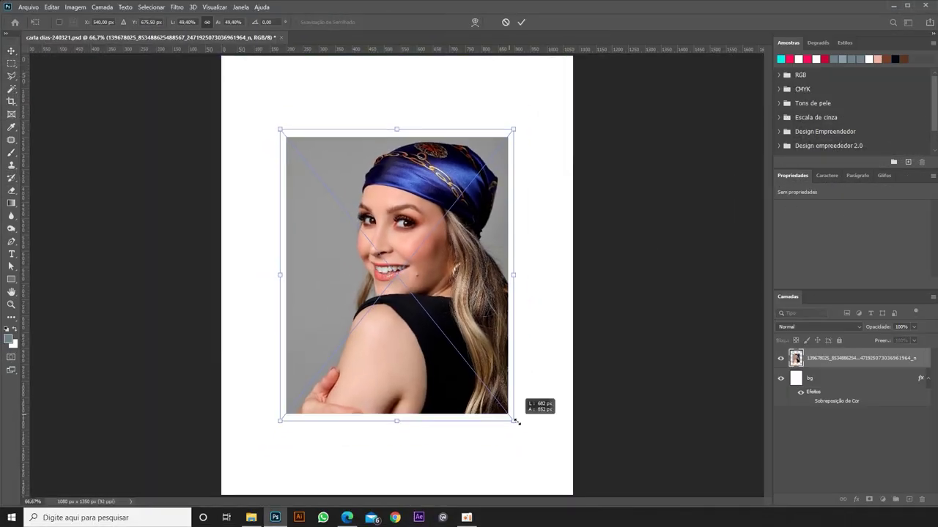
Duplicate the photo layer and add a new layer filled with red.
{"action": "key", "text": "ctrl+j"}
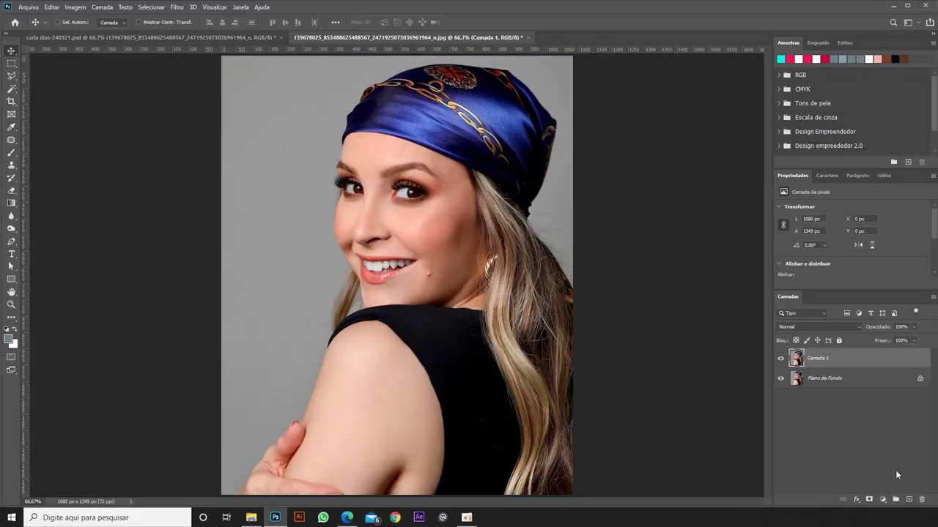
{"action": "left_click", "coordinate": [908, 499]}
{"action": "left_click", "coordinate": [901, 180]}
{"action": "key", "text": "alt+BackSpace"}
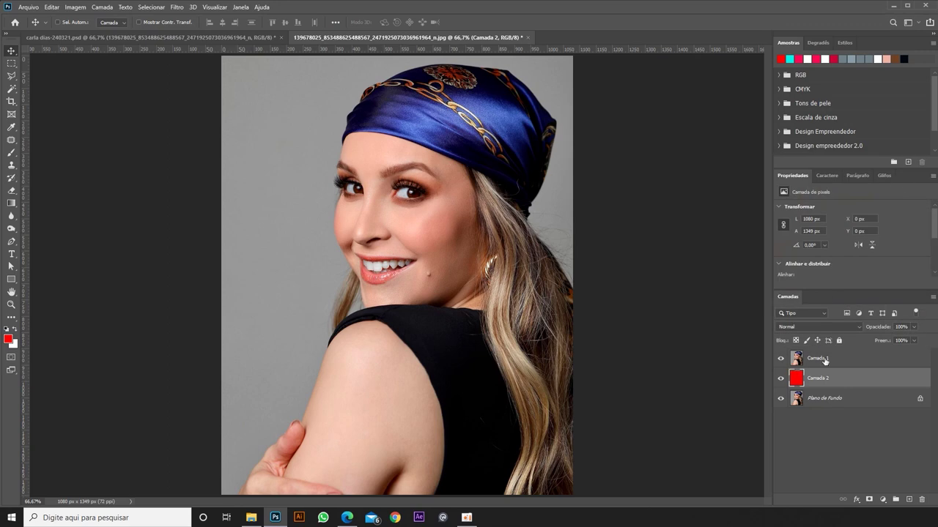
{"action": "left_click", "coordinate": [818, 359]}
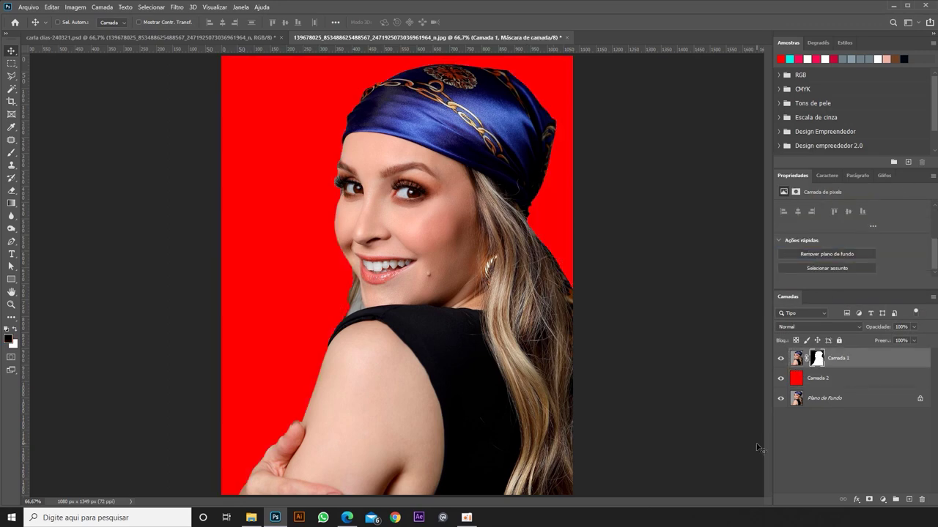
Switch to the Polygonal Lasso and zoom in on the thumb area.
{"action": "left_click", "coordinate": [11, 76]}
{"action": "scroll", "coordinate": [368, 342], "scroll_direction": "up", "scroll_amount": 1}
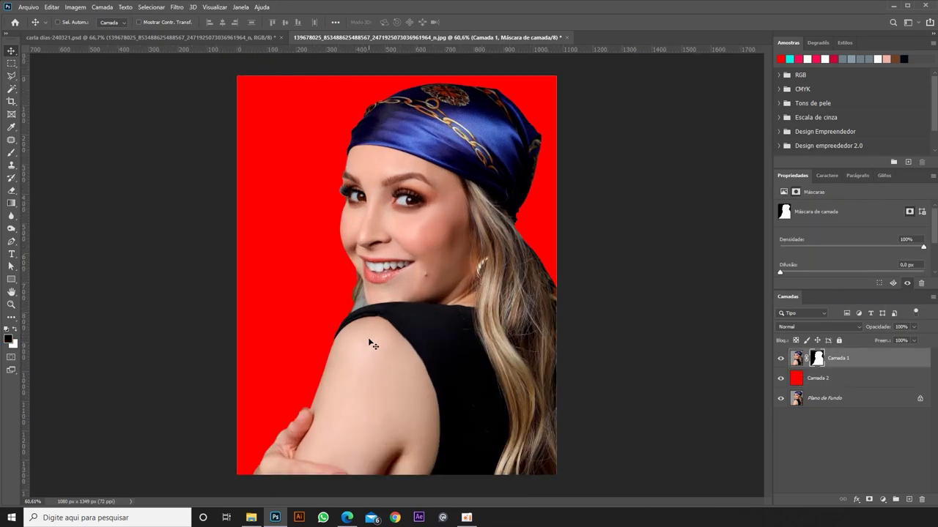
{"action": "scroll", "coordinate": [351, 330], "scroll_direction": "up", "scroll_amount": 2}
{"action": "scroll", "coordinate": [329, 303], "scroll_direction": "up", "scroll_amount": 2}
{"action": "scroll", "coordinate": [330, 304], "scroll_direction": "down", "scroll_amount": 1}
Disable the layer mask temporarily to inspect the thumb and headscarf edges.
{"action": "left_click", "coordinate": [819, 359], "text": "shift"}
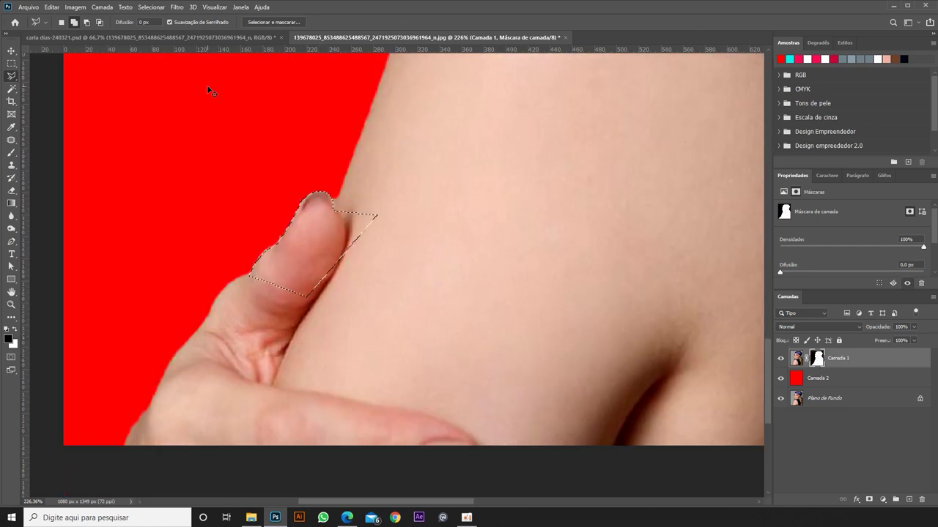
{"action": "scroll", "coordinate": [399, 318], "scroll_direction": "down", "scroll_amount": 5}
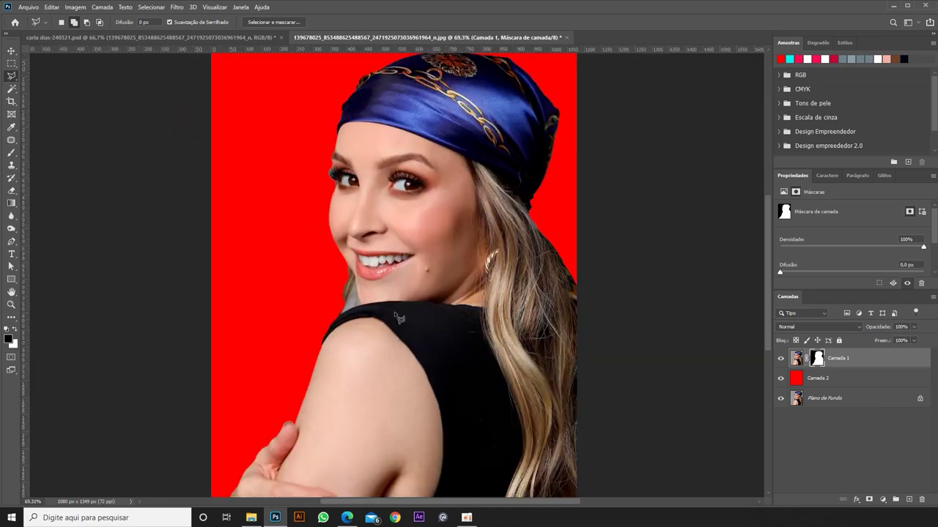
{"action": "scroll", "coordinate": [365, 66], "scroll_direction": "up", "scroll_amount": 5}
{"action": "scroll", "coordinate": [69, 273], "scroll_direction": "up", "scroll_amount": 2}
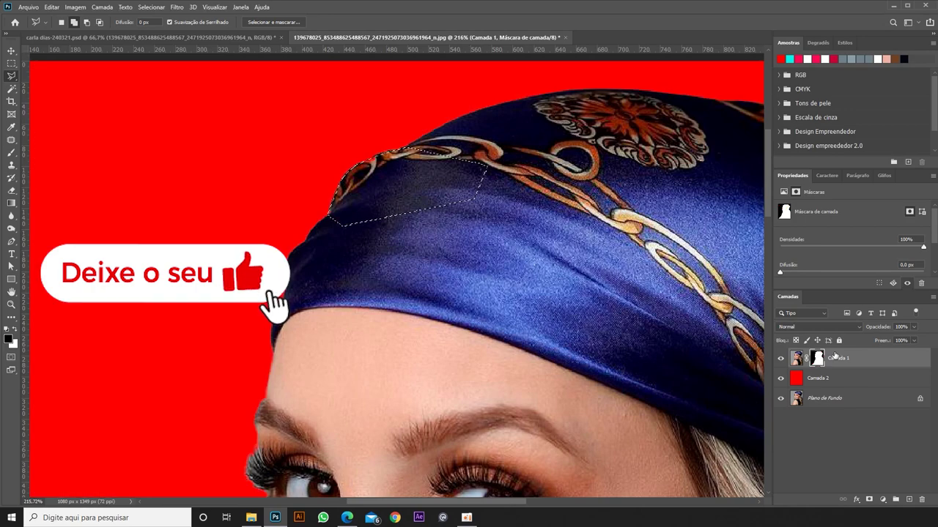
{"action": "scroll", "coordinate": [489, 269], "scroll_direction": "down", "scroll_amount": 3}
{"action": "scroll", "coordinate": [485, 262], "scroll_direction": "down", "scroll_amount": 2}
Refine the selection edges around the hair and headscarf in Select and Mask.
{"action": "key", "text": "alt+ctrl+r"}
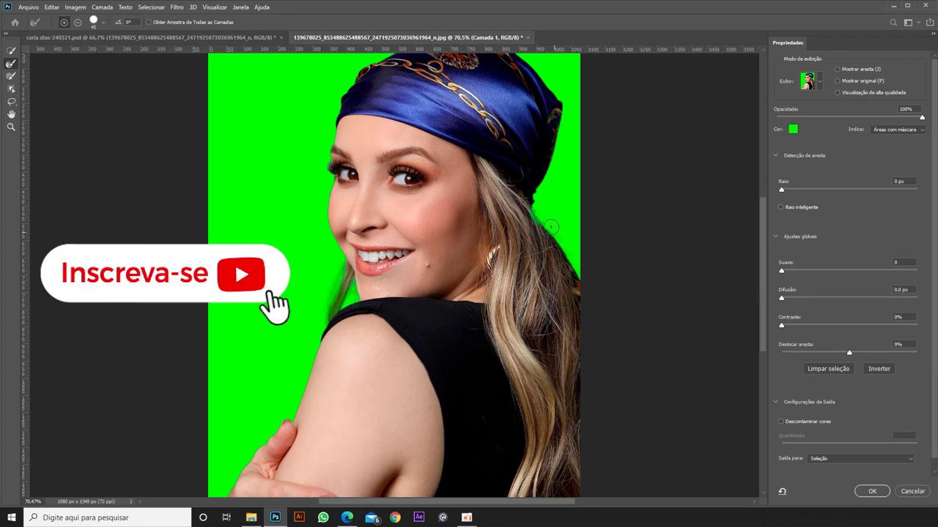
{"action": "scroll", "coordinate": [602, 234], "scroll_direction": "up", "scroll_amount": 3}
{"action": "scroll", "coordinate": [446, 163], "scroll_direction": "down", "scroll_amount": 2}
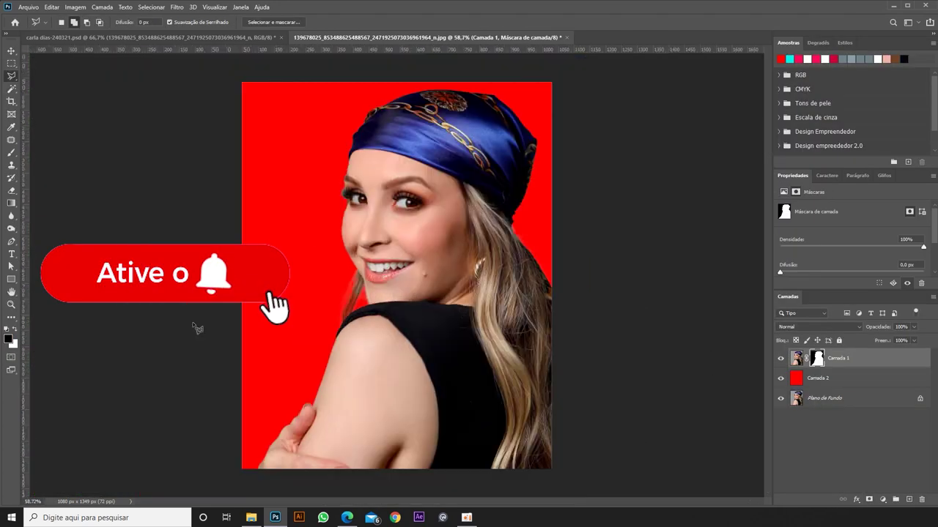
Paint the layer mask with a white brush at 100% opacity along the chin and hair.
{"action": "scroll", "coordinate": [302, 298], "scroll_direction": "up", "scroll_amount": 3}
{"action": "key", "text": "b"}
{"action": "key", "text": "x"}
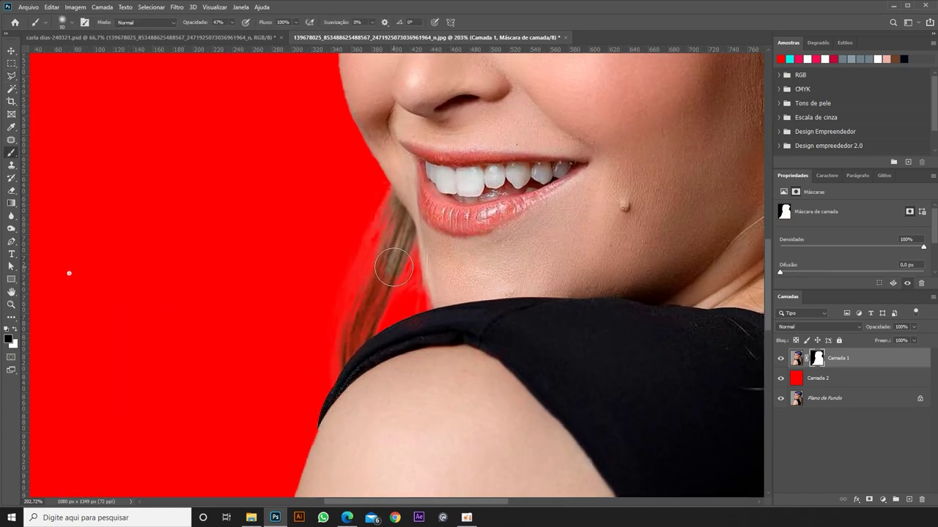
{"action": "scroll", "coordinate": [384, 275], "scroll_direction": "down", "scroll_amount": 5}
{"action": "scroll", "coordinate": [303, 253], "scroll_direction": "up", "scroll_amount": 6}
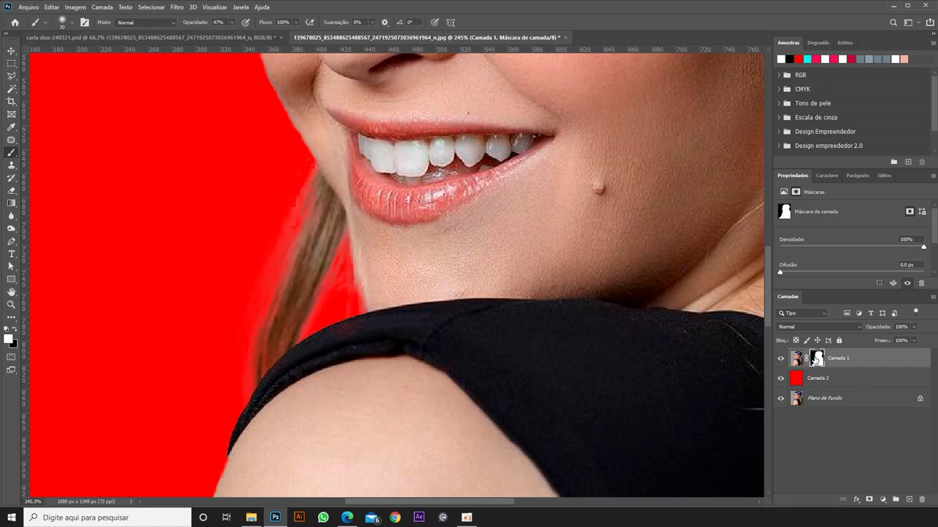
{"action": "key", "text": "0"}
{"action": "key", "text": "F5"}
{"action": "key", "text": "F5"}
{"action": "scroll", "coordinate": [340, 232], "scroll_direction": "up", "scroll_amount": 3}
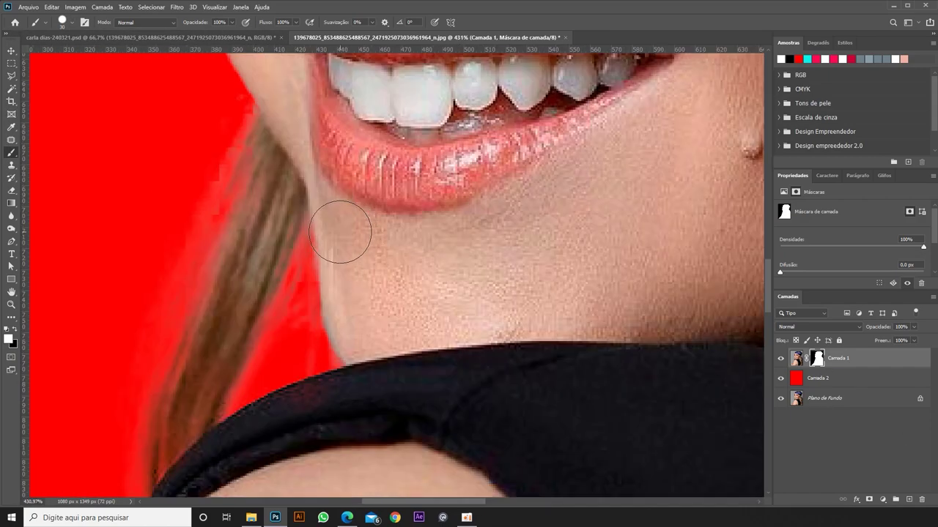
{"action": "scroll", "coordinate": [352, 309], "scroll_direction": "down", "scroll_amount": 5}
{"action": "scroll", "coordinate": [410, 219], "scroll_direction": "up", "scroll_amount": 4}
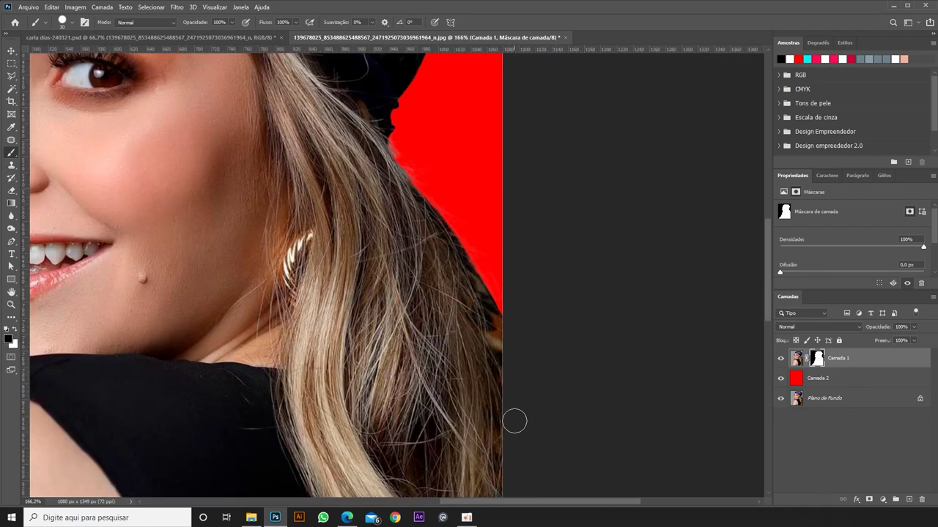
{"action": "left_click", "coordinate": [484, 275], "text": "alt"}
{"action": "scroll", "coordinate": [484, 275], "scroll_direction": "down", "scroll_amount": 3}
{"action": "scroll", "coordinate": [484, 275], "scroll_direction": "down", "scroll_amount": 2}
Duplicate the cutout, hide Camada 1, and shrink the copy, shifting it left.
{"action": "key", "text": "v"}
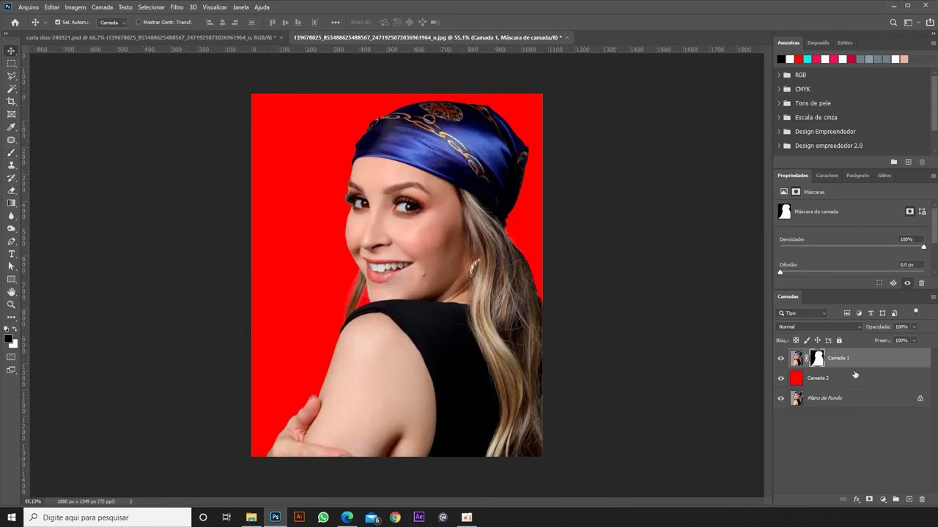
{"action": "key", "text": "ctrl+j"}
{"action": "left_click", "coordinate": [780, 378]}
{"action": "key", "text": "ctrl+t"}
{"action": "left_click_drag", "start_coordinate": [544, 93], "coordinate": [523, 119]}
{"action": "key", "text": "Return"}
{"action": "scroll", "coordinate": [486, 356], "scroll_direction": "up", "scroll_amount": 2}
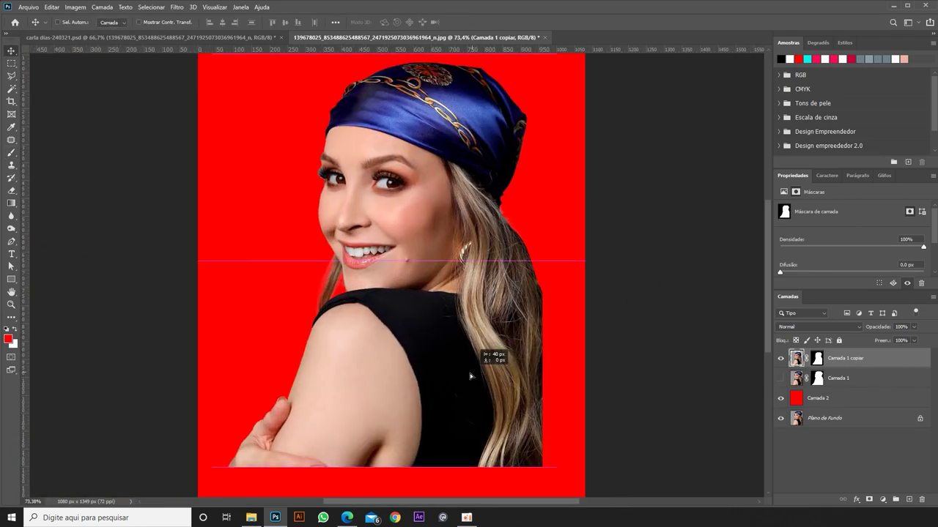
{"action": "left_click_drag", "start_coordinate": [496, 356], "coordinate": [486, 356]}
Apply the copy's layer mask and lasso-select the area beside the hair's right edge.
{"action": "right_click", "coordinate": [819, 363]}
{"action": "left_click", "coordinate": [857, 392]}
{"action": "scroll", "coordinate": [550, 397], "scroll_direction": "up", "scroll_amount": 2}
{"action": "scroll", "coordinate": [551, 398], "scroll_direction": "up", "scroll_amount": 1}
{"action": "key", "text": "l"}
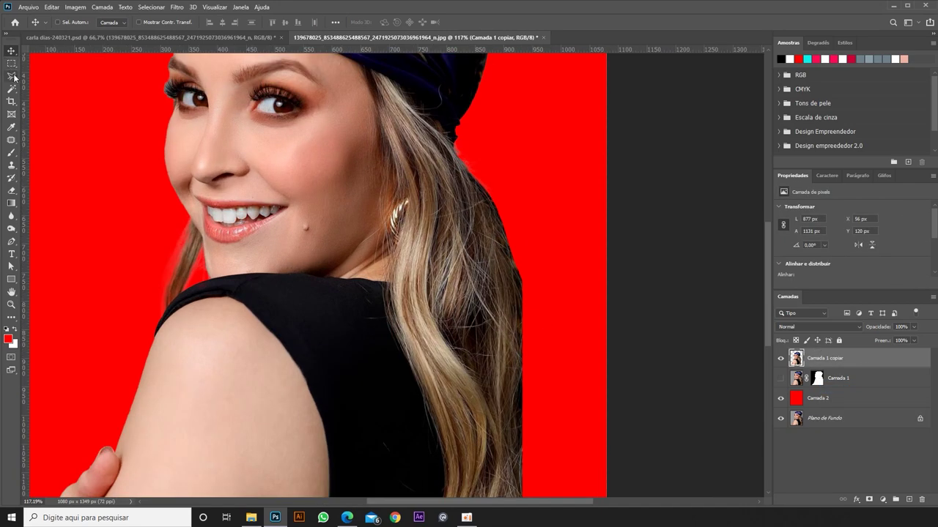
{"action": "left_click", "coordinate": [521, 281]}
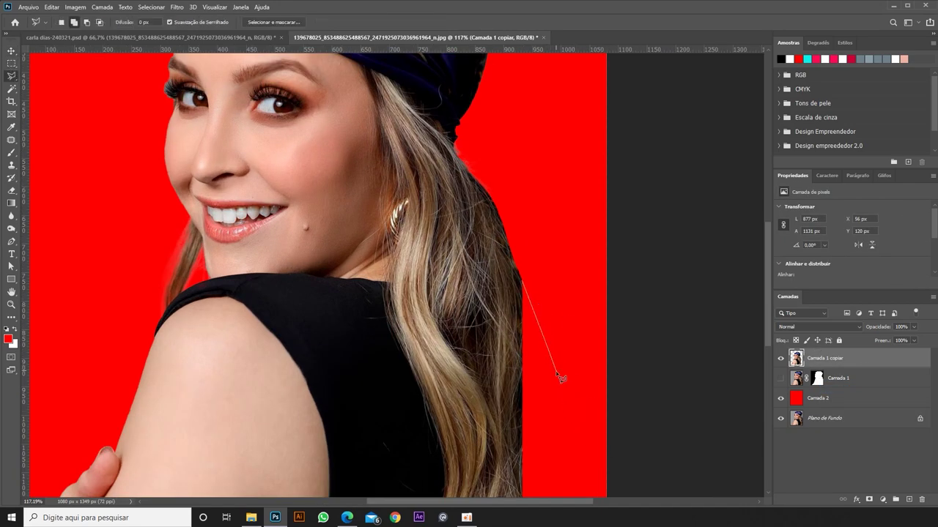
{"action": "scroll", "coordinate": [586, 424], "scroll_direction": "down", "scroll_amount": 3}
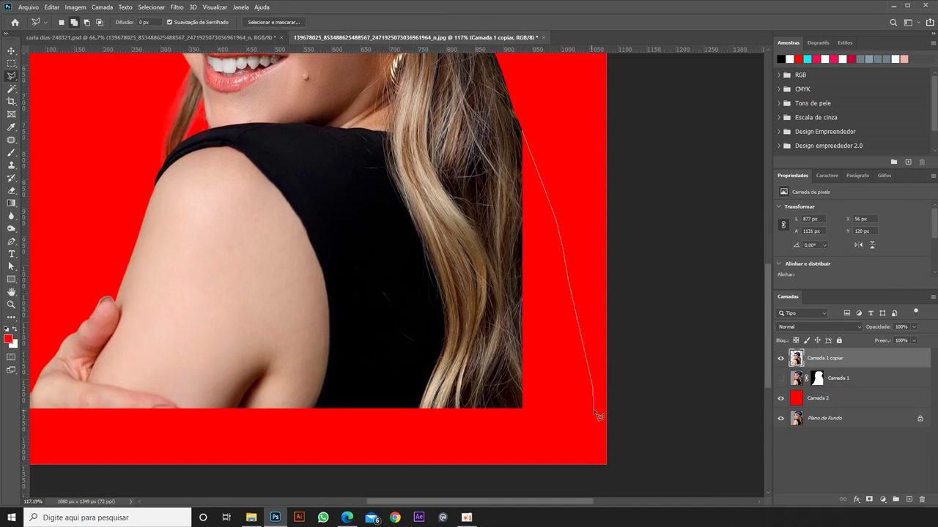
{"action": "left_click", "coordinate": [523, 135]}
{"action": "scroll", "coordinate": [557, 257], "scroll_direction": "down", "scroll_amount": 2}
Content-Aware Fill the selection, excluding part of the hair from sampling, and mask the excess.
{"action": "left_click", "coordinate": [51, 7]}
{"action": "left_click", "coordinate": [77, 183]}
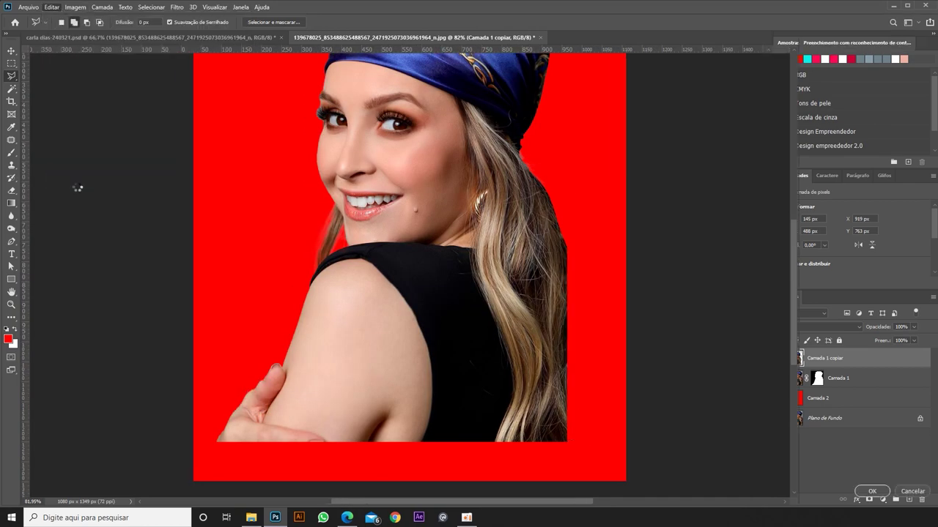
{"action": "key", "text": "ctrl+z"}
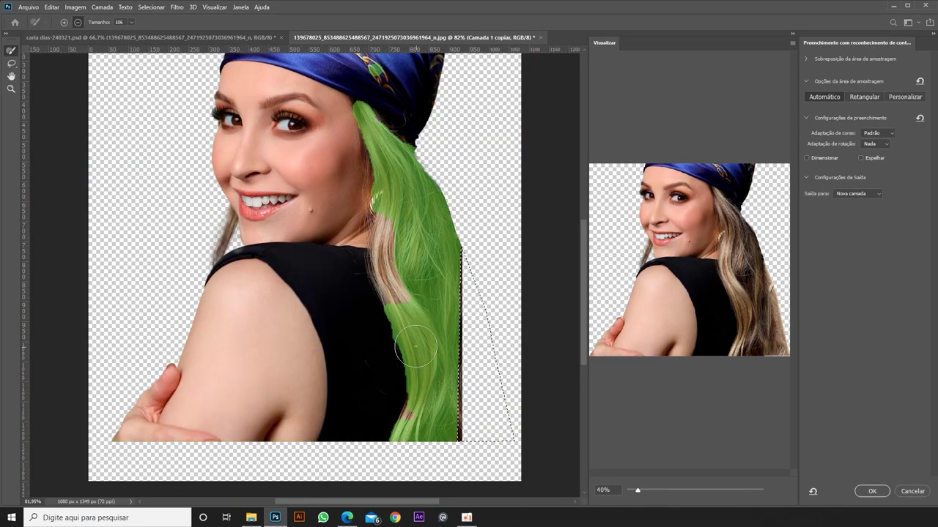
{"action": "left_click_drag", "start_coordinate": [381, 425], "coordinate": [407, 114]}
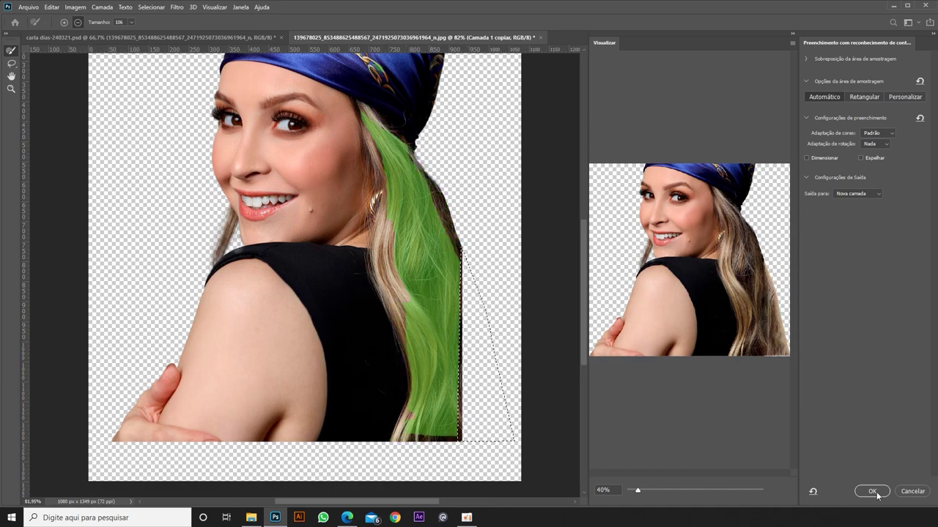
{"action": "key", "text": "Return"}
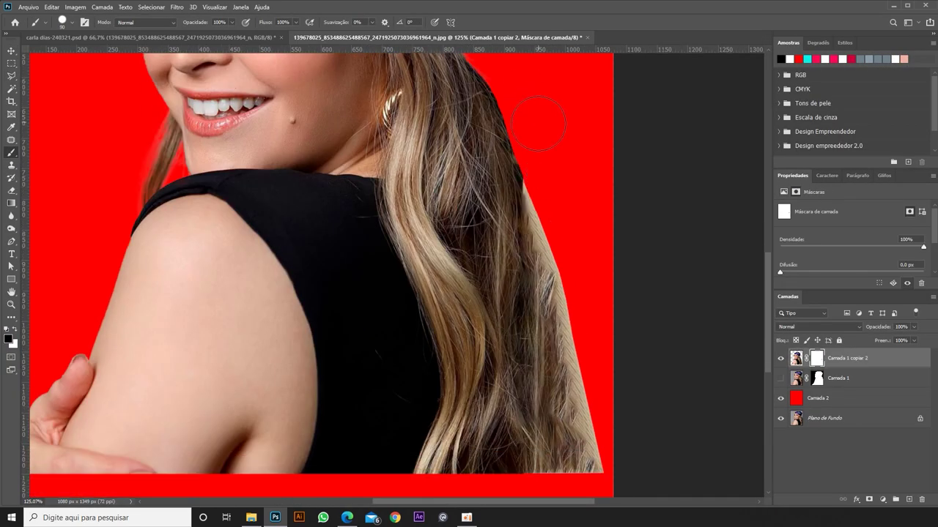
{"action": "left_click_drag", "start_coordinate": [538, 123], "coordinate": [592, 501]}
Add a new empty layer on top of the portrait.
{"action": "scroll", "coordinate": [553, 209], "scroll_direction": "up", "scroll_amount": 3}
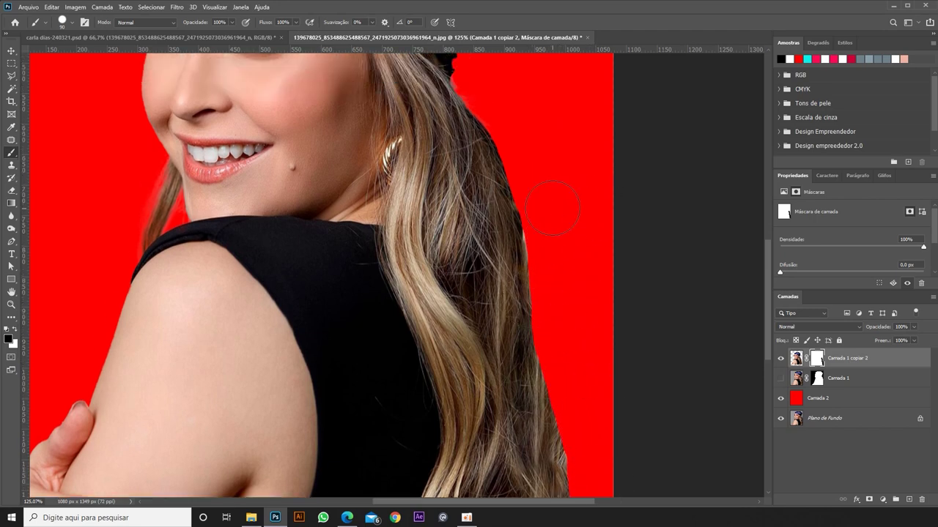
{"action": "scroll", "coordinate": [553, 250], "scroll_direction": "down", "scroll_amount": 1}
{"action": "scroll", "coordinate": [542, 246], "scroll_direction": "down", "scroll_amount": 2}
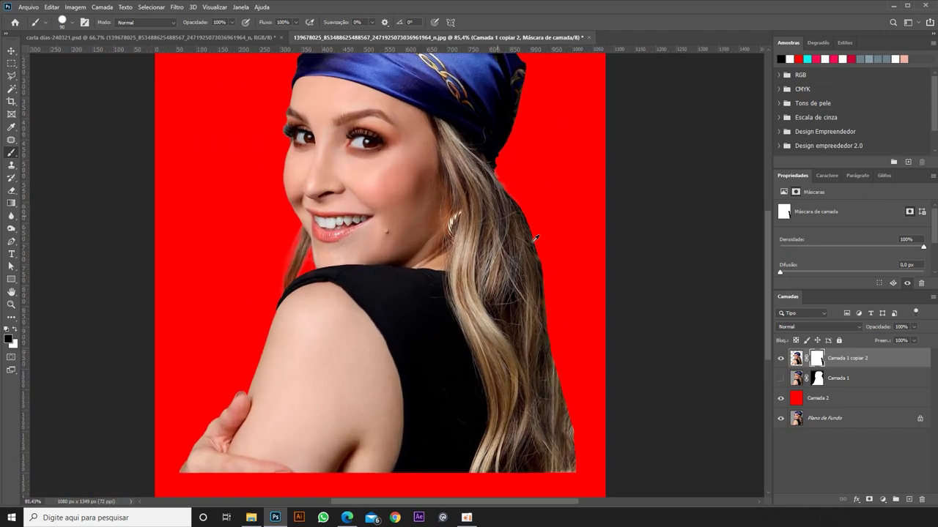
{"action": "left_click", "coordinate": [909, 500]}
{"action": "left_click", "coordinate": [70, 22]}
Choose the Cabelo b 01 hair brush with the Clone Stamp tool.
{"action": "scroll", "coordinate": [46, 157], "scroll_direction": "down", "scroll_amount": 5}
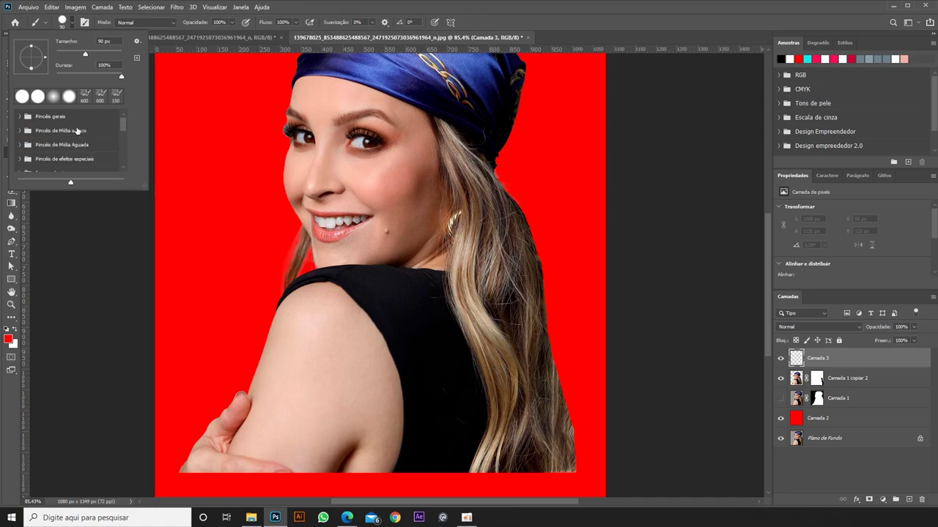
{"action": "scroll", "coordinate": [45, 158], "scroll_direction": "down", "scroll_amount": 2}
{"action": "left_click", "coordinate": [42, 125]}
{"action": "double_click", "coordinate": [71, 129]}
{"action": "scroll", "coordinate": [455, 278], "scroll_direction": "up", "scroll_amount": 2}
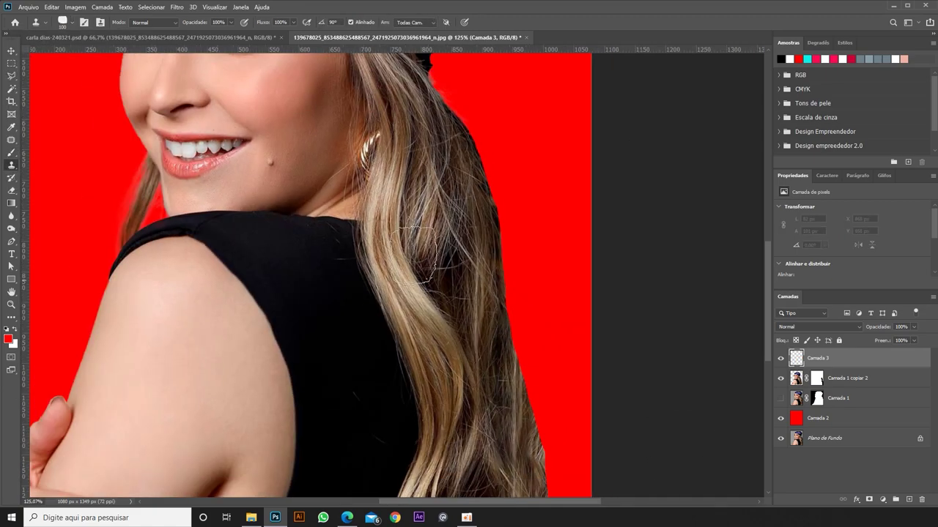
{"action": "key", "text": "s"}
{"action": "left_click", "coordinate": [71, 22]}
{"action": "scroll", "coordinate": [72, 152], "scroll_direction": "up", "scroll_amount": 3}
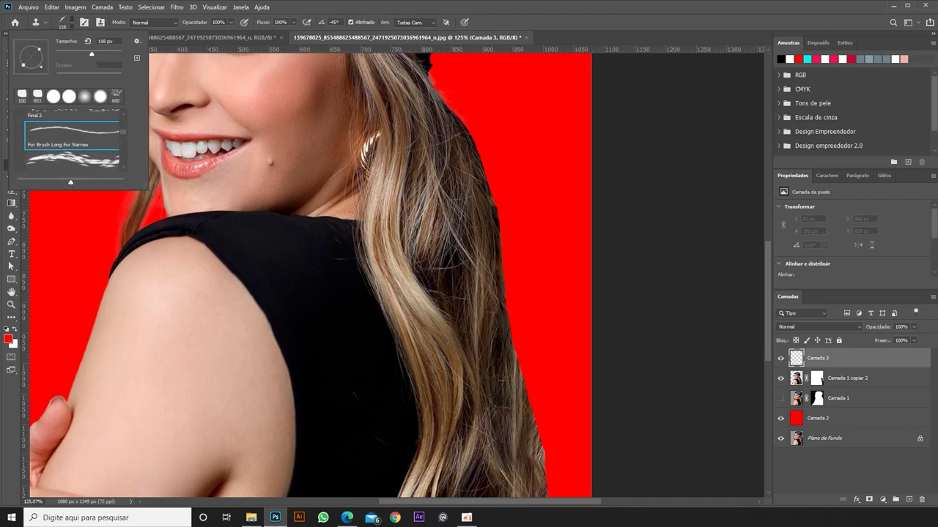
{"action": "key", "text": "v"}
{"action": "scroll", "coordinate": [160, 167], "scroll_direction": "down", "scroll_amount": 2}
Configure Shape Dynamics, Transfer and Scattering in the Brush Settings panel.
{"action": "key", "text": "F5"}
{"action": "left_click", "coordinate": [12, 169]}
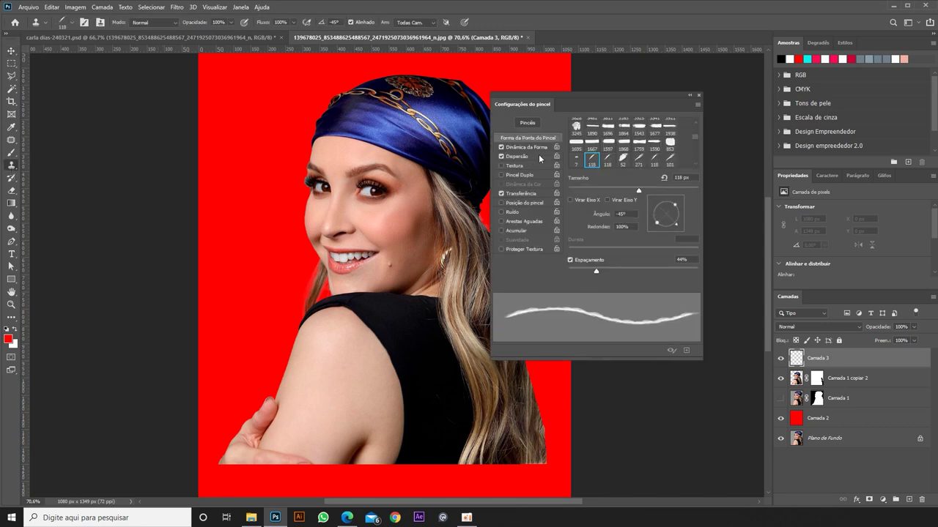
{"action": "left_click", "coordinate": [537, 155]}
{"action": "left_click", "coordinate": [539, 156]}
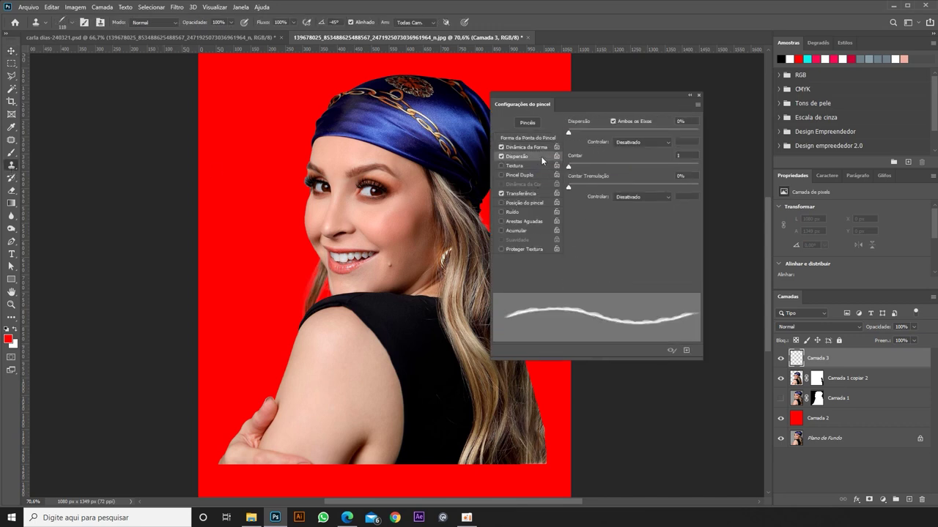
{"action": "left_click", "coordinate": [521, 194]}
{"action": "left_click", "coordinate": [531, 157]}
{"action": "left_click", "coordinate": [531, 147]}
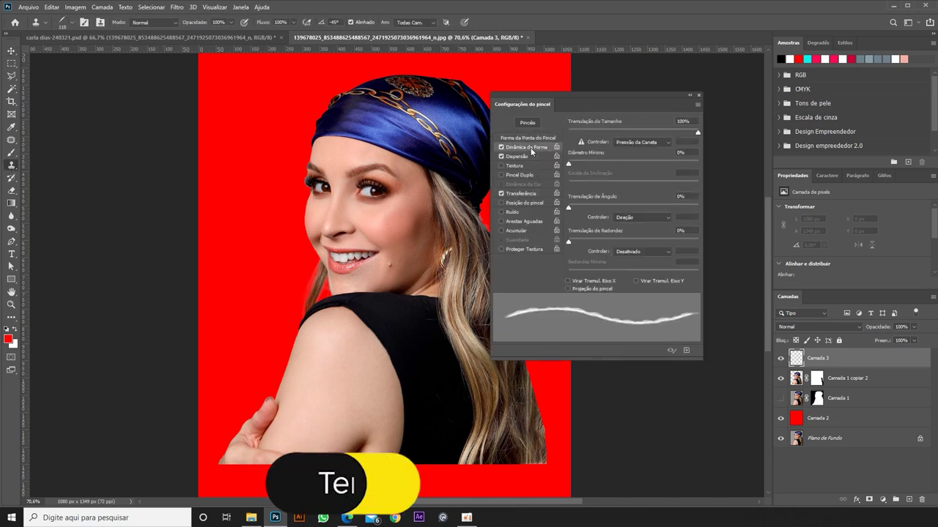
{"action": "left_click", "coordinate": [698, 95]}
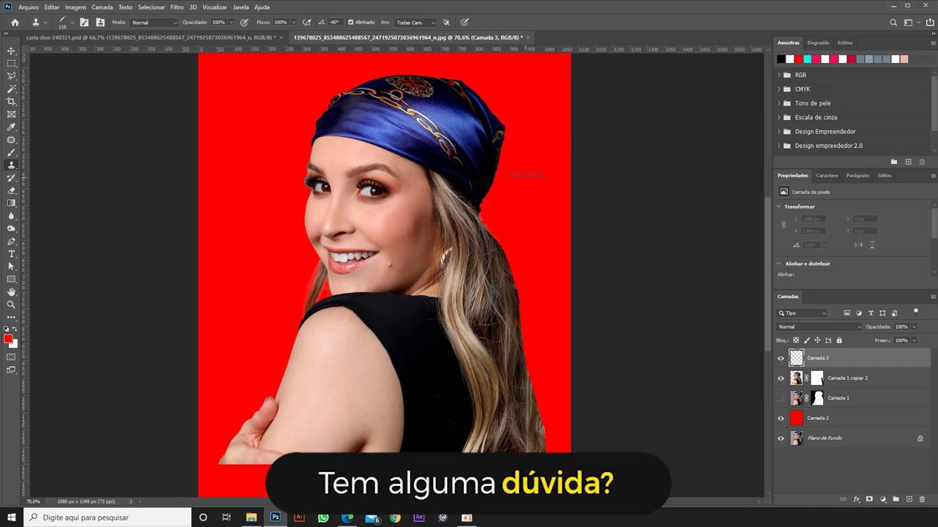
{"action": "key", "text": "F5"}
Paint stray strands at the hair edge with the brush tip rotated to -117°.
{"action": "key", "text": "F5"}
{"action": "scroll", "coordinate": [512, 220], "scroll_direction": "up", "scroll_amount": 3, "text": "alt"}
{"action": "left_click_drag", "start_coordinate": [456, 244], "coordinate": [504, 295]}
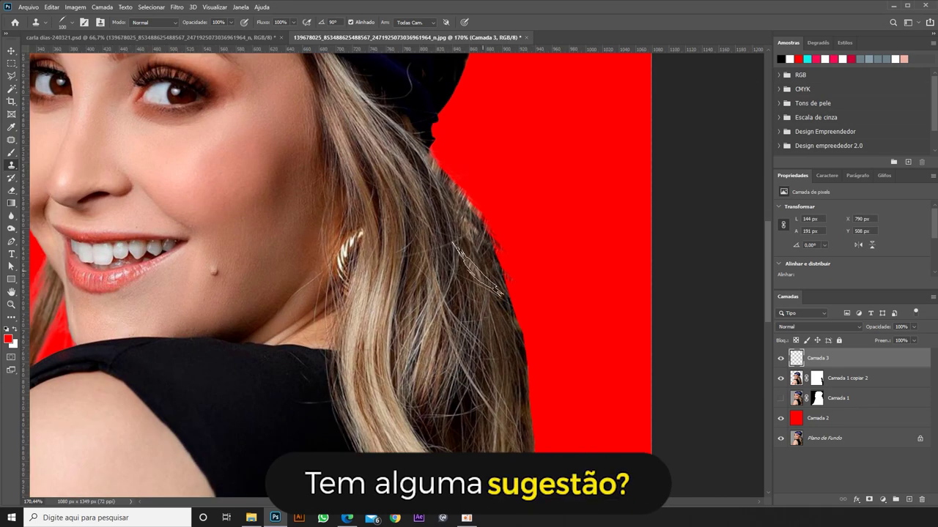
{"action": "key", "text": "F5"}
{"action": "left_click_drag", "start_coordinate": [667, 205], "coordinate": [640, 246]}
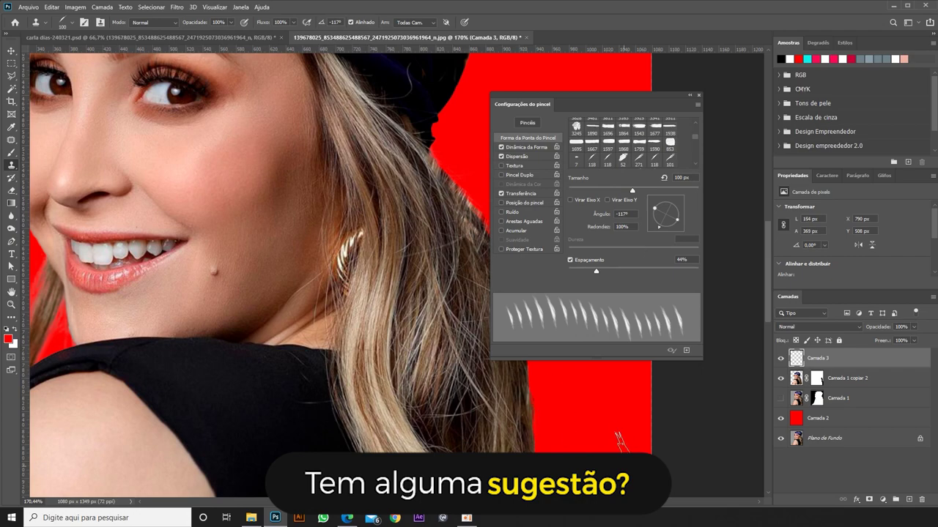
{"action": "left_click_drag", "start_coordinate": [506, 104], "coordinate": [637, 91]}
{"action": "scroll", "coordinate": [540, 353], "scroll_direction": "down", "scroll_amount": 2}
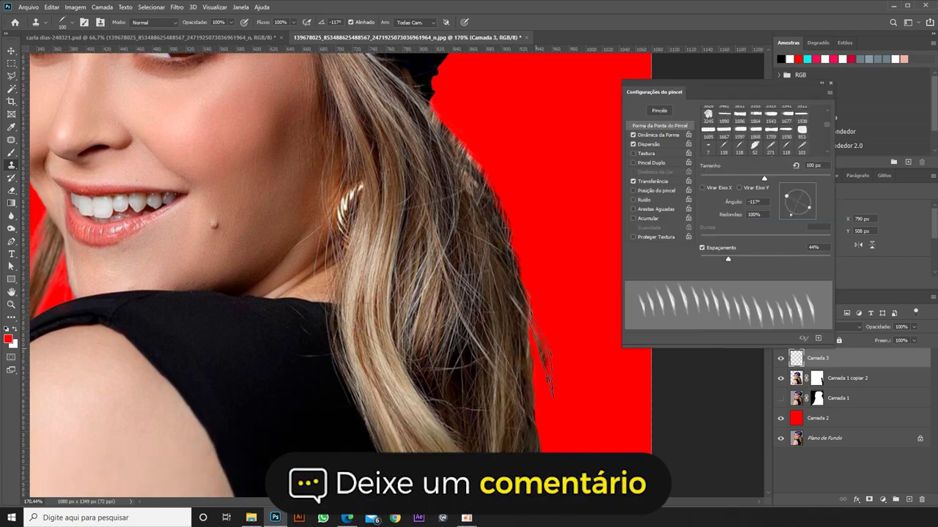
{"action": "scroll", "coordinate": [541, 353], "scroll_direction": "down", "scroll_amount": 1}
{"action": "key", "text": "bracketright"}
{"action": "key", "text": "bracketright"}
{"action": "key", "text": "bracketright"}
{"action": "scroll", "coordinate": [523, 429], "scroll_direction": "down", "scroll_amount": 2}
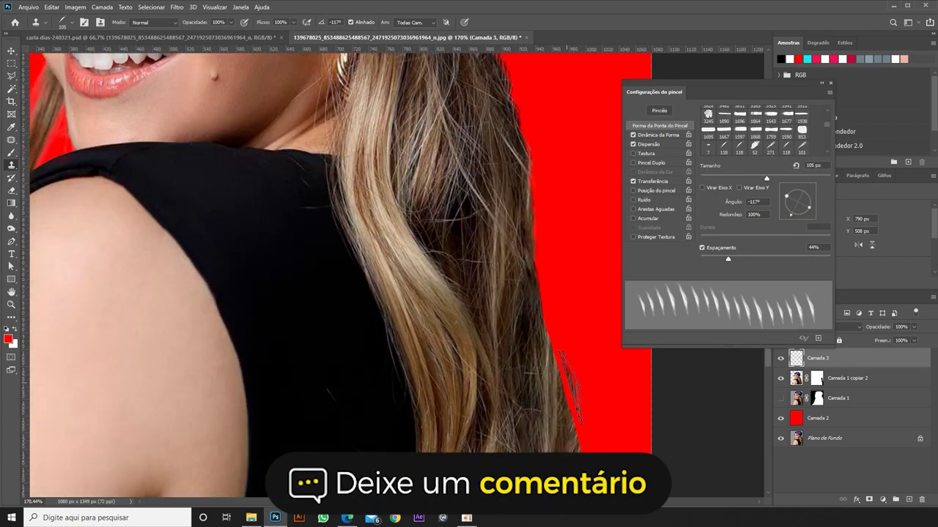
{"action": "scroll", "coordinate": [568, 447], "scroll_direction": "down", "scroll_amount": 2}
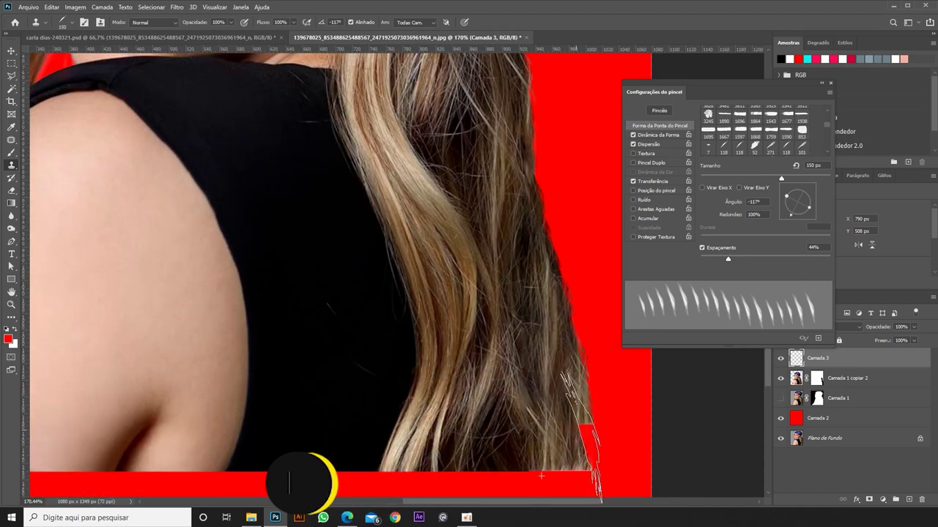
{"action": "scroll", "coordinate": [624, 392], "scroll_direction": "down", "scroll_amount": 3}
{"action": "scroll", "coordinate": [540, 368], "scroll_direction": "up", "scroll_amount": 2}
{"action": "scroll", "coordinate": [540, 368], "scroll_direction": "up", "scroll_amount": 1}
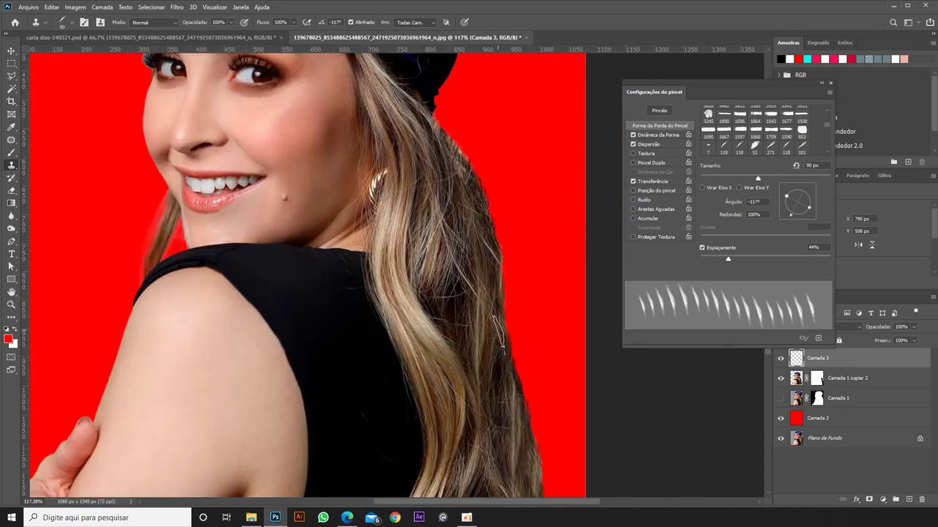
Adjust the brush size, rotate the tip to -85°, and close the Brush Settings.
{"action": "key", "text": "bracketright"}
{"action": "key", "text": "bracketright"}
{"action": "key", "text": "bracketright"}
{"action": "scroll", "coordinate": [523, 407], "scroll_direction": "down", "scroll_amount": 2}
{"action": "scroll", "coordinate": [549, 378], "scroll_direction": "up", "scroll_amount": 3}
{"action": "key", "text": "bracketleft"}
{"action": "key", "text": "bracketleft"}
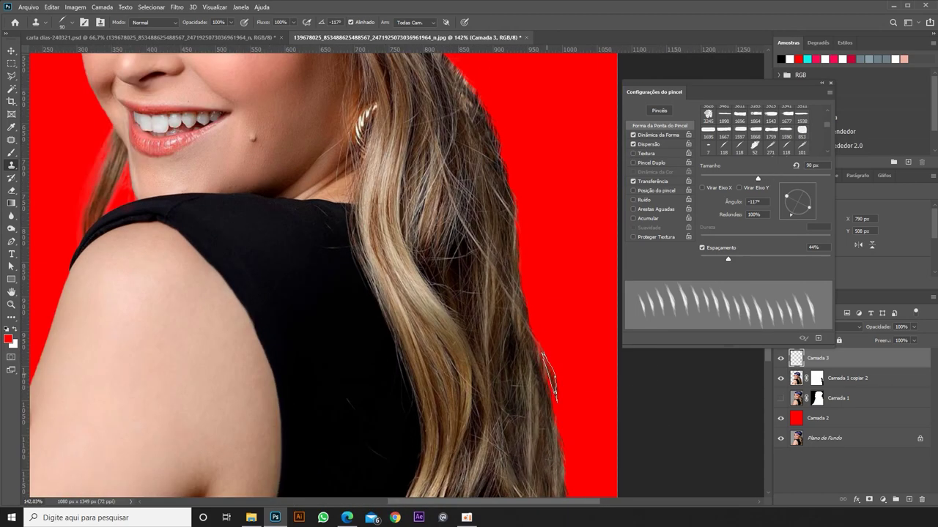
{"action": "scroll", "coordinate": [481, 194], "scroll_direction": "up", "scroll_amount": 2}
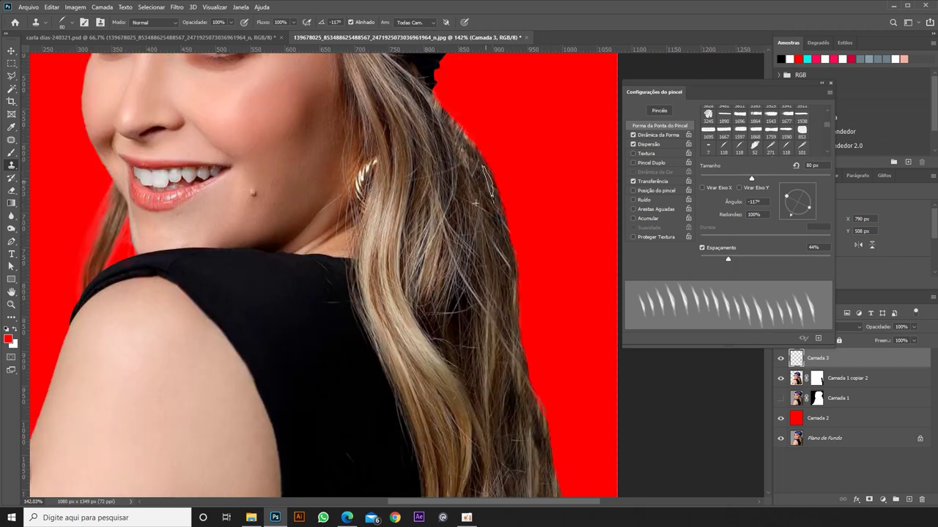
{"action": "scroll", "coordinate": [498, 299], "scroll_direction": "down", "scroll_amount": 2}
{"action": "scroll", "coordinate": [499, 300], "scroll_direction": "up", "scroll_amount": 3}
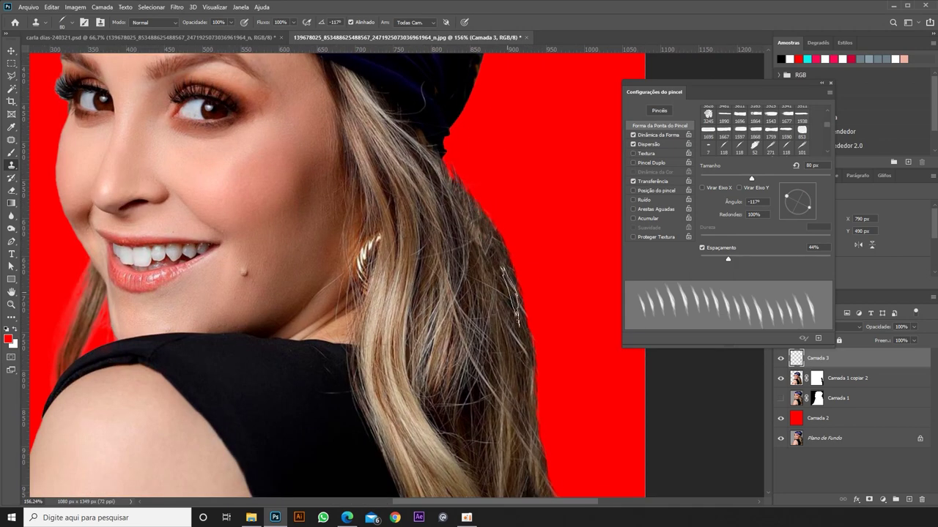
{"action": "left_click_drag", "start_coordinate": [791, 214], "coordinate": [800, 217]}
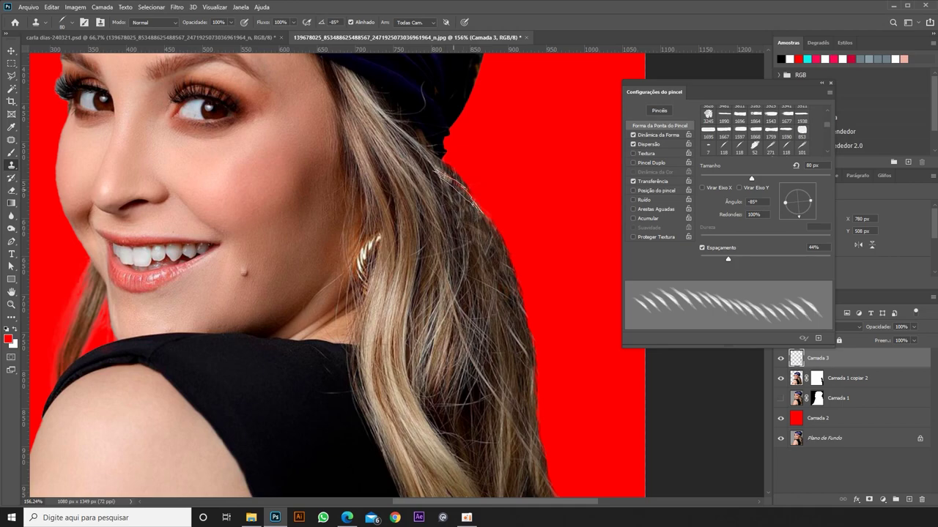
{"action": "scroll", "coordinate": [467, 322], "scroll_direction": "down", "scroll_amount": 3}
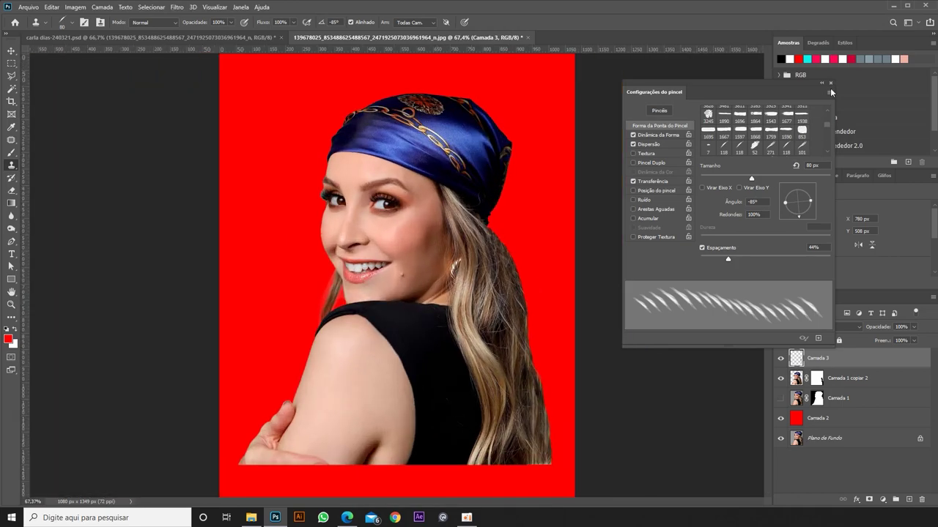
{"action": "left_click", "coordinate": [830, 83]}
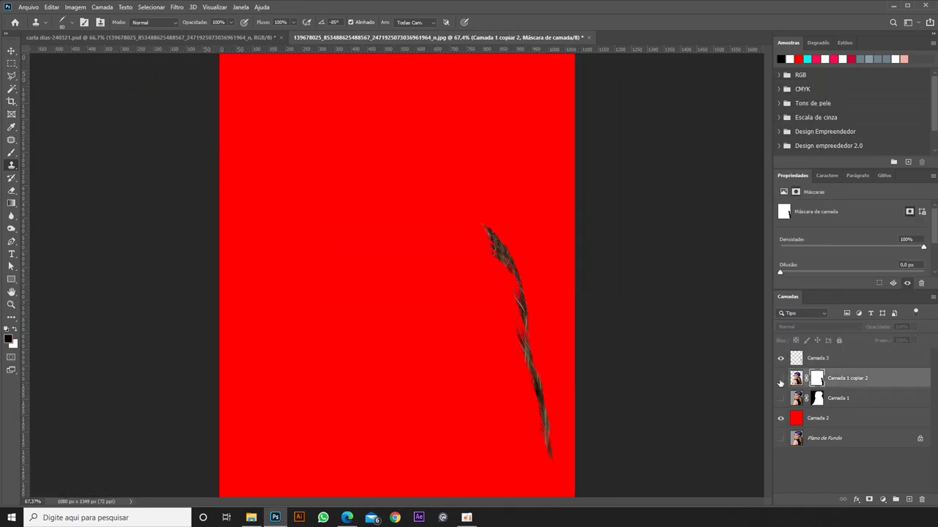
{"action": "left_click", "coordinate": [229, 37]}
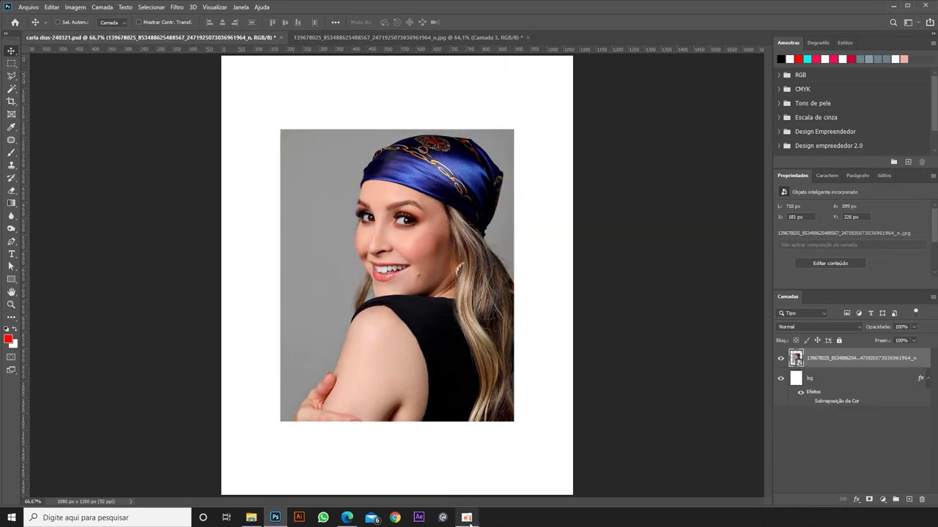
{"action": "key", "text": "ctrl+v"}
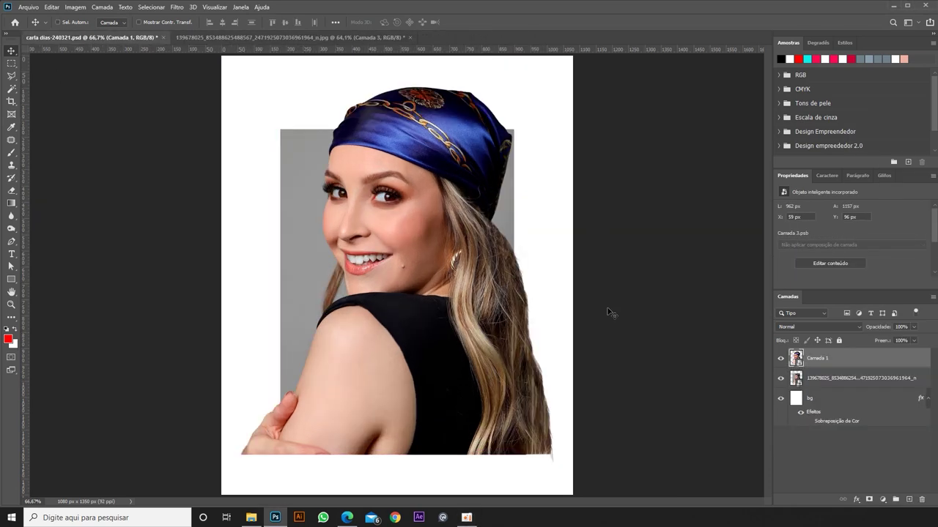
{"action": "key", "text": "ctrl+t"}
{"action": "left_click_drag", "start_coordinate": [549, 110], "coordinate": [529, 117]}
{"action": "key", "text": "Return"}
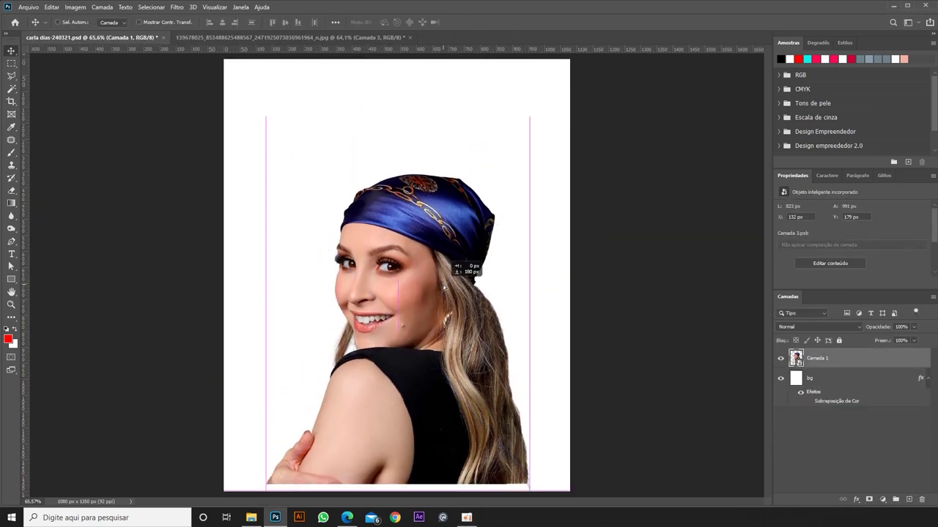
{"action": "key", "text": "ctrl+t"}
{"action": "left_click_drag", "start_coordinate": [266, 151], "coordinate": [243, 117]}
{"action": "key", "text": "Return"}
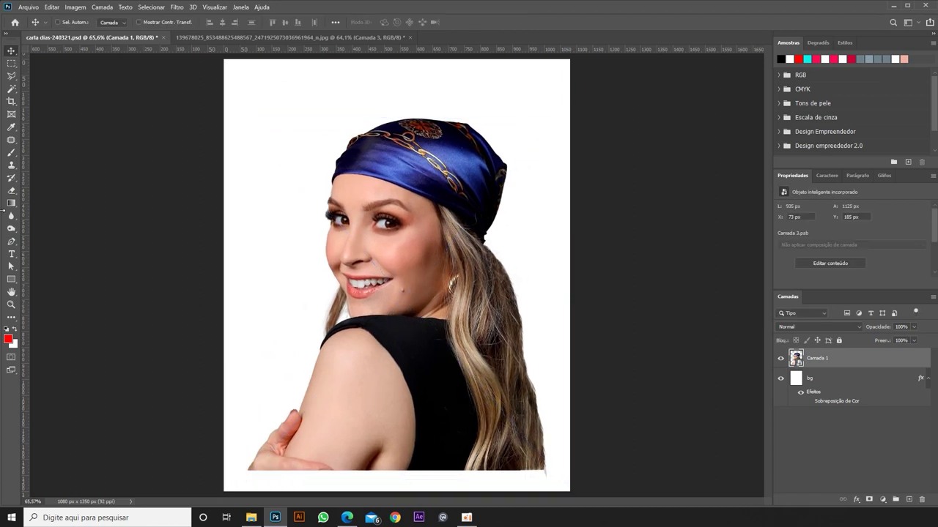
Draw a black ellipse circle, place it below the portrait, and enlarge it.
{"action": "key", "text": "u"}
{"action": "left_click_drag", "start_coordinate": [376, 253], "coordinate": [525, 403]}
{"action": "key", "text": "v"}
{"action": "left_click_drag", "start_coordinate": [374, 263], "coordinate": [404, 279]}
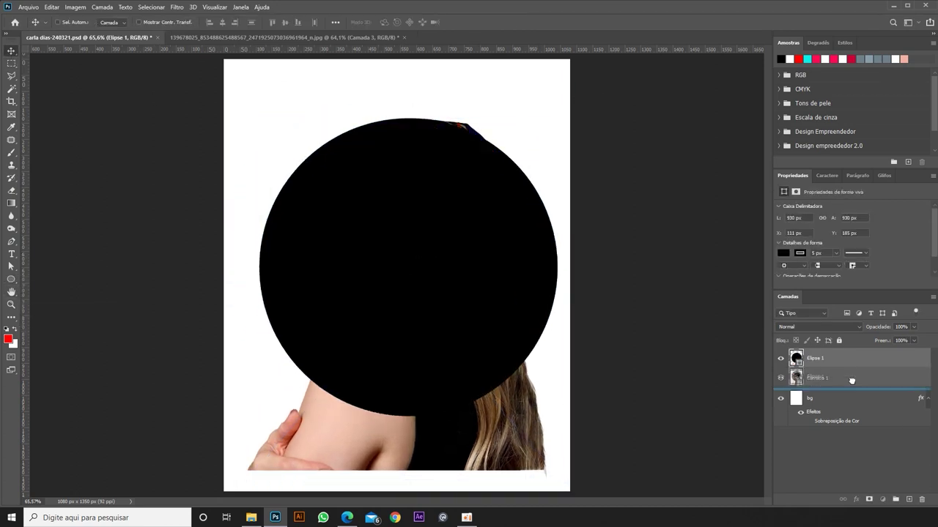
{"action": "left_click_drag", "start_coordinate": [814, 358], "coordinate": [815, 387]}
{"action": "key", "text": "ctrl+t"}
{"action": "left_click_drag", "start_coordinate": [554, 418], "coordinate": [566, 425]}
{"action": "key", "text": "Return"}
Align the circle to the canvas, shift it about 40 px left, and open the portrait's smart object.
{"action": "left_click", "coordinate": [335, 22]}
{"action": "left_click", "coordinate": [370, 112]}
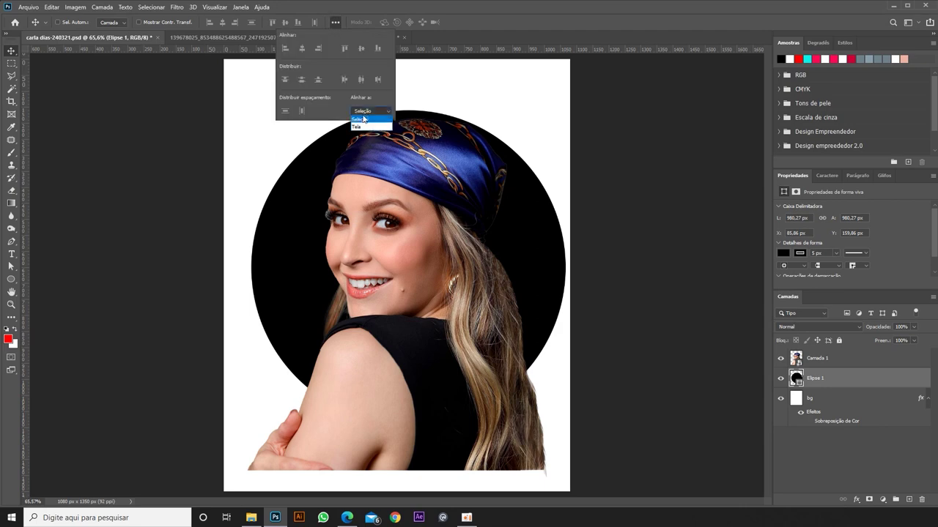
{"action": "left_click_drag", "start_coordinate": [570, 251], "coordinate": [545, 276]}
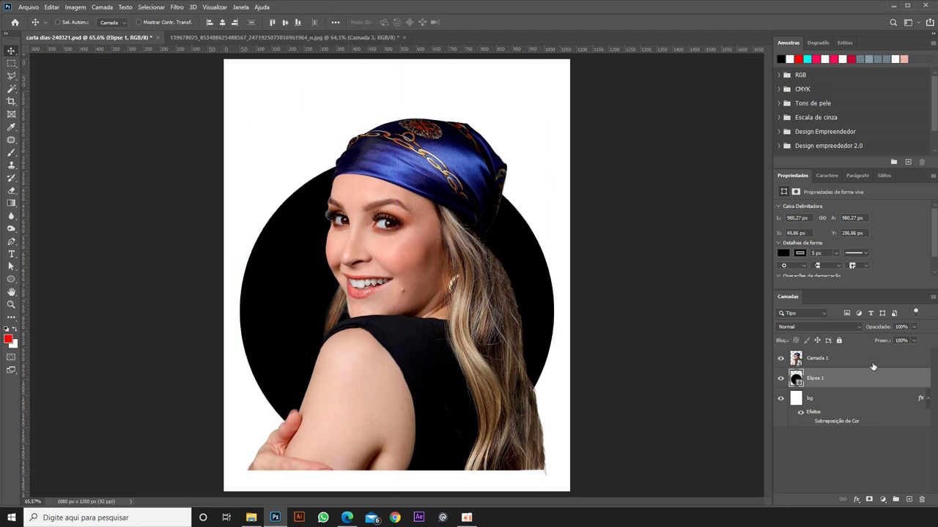
{"action": "double_click", "coordinate": [797, 358]}
Add a red-filled check layer beneath the woman and load her outline as a selection.
{"action": "left_click", "coordinate": [908, 499], "text": "ctrl"}
{"action": "key", "text": "alt+BackSpace"}
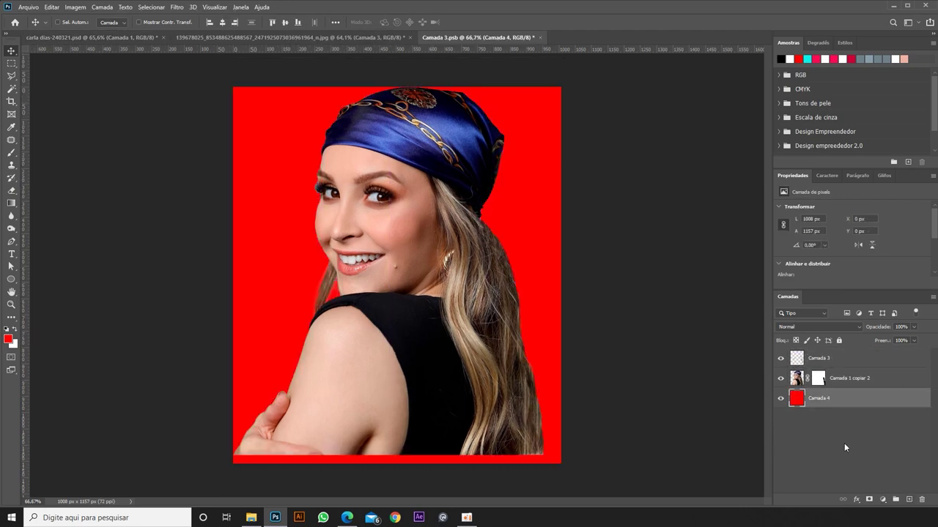
{"action": "left_click", "coordinate": [849, 378]}
{"action": "left_click", "coordinate": [817, 378], "text": "ctrl"}
Refine the cut-out edge around the eyelashes and apply it as a grouped mask.
{"action": "key", "text": "w"}
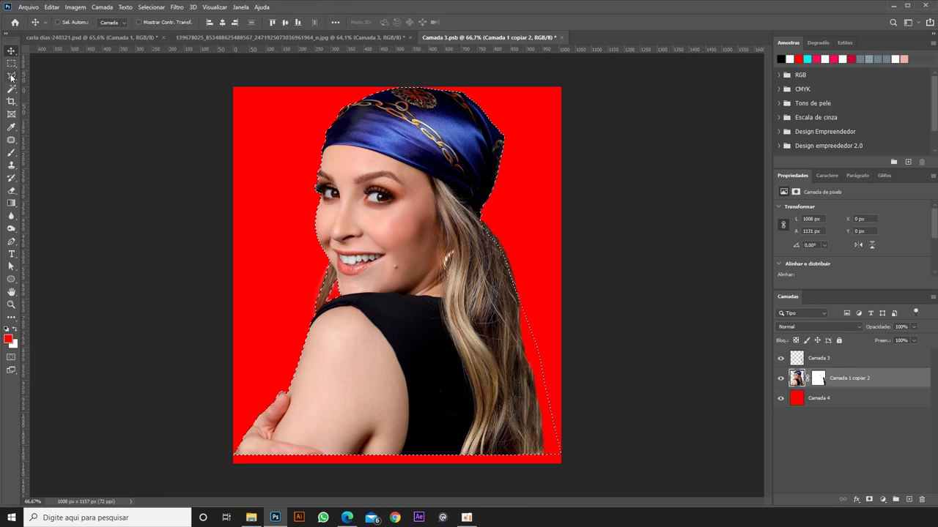
{"action": "key", "text": "alt+ctrl+r"}
{"action": "scroll", "coordinate": [273, 147], "scroll_direction": "up", "scroll_amount": 5}
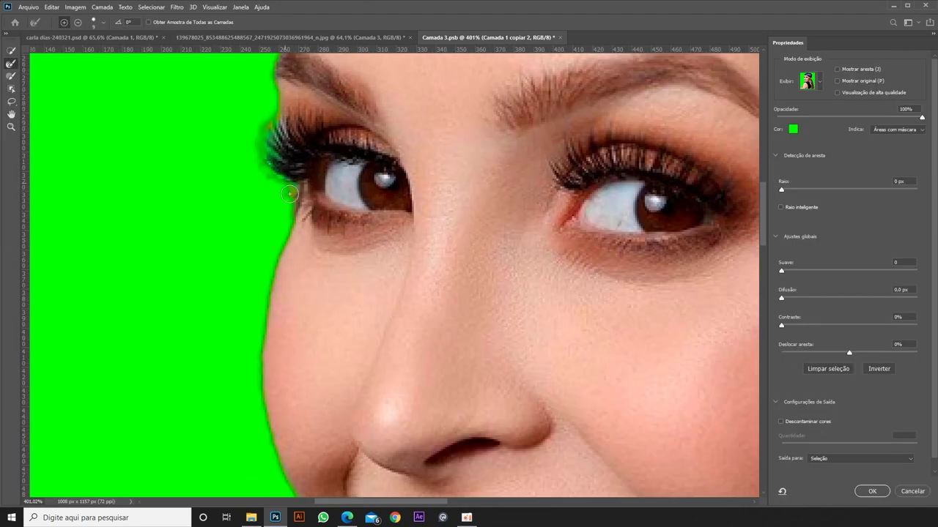
{"action": "mouse_move", "coordinate": [289, 193]}
{"action": "left_mouse_down"}
{"action": "mouse_move", "coordinate": [252, 109]}
{"action": "mouse_move", "coordinate": [227, 182]}
{"action": "left_mouse_up"}
{"action": "scroll", "coordinate": [265, 155], "scroll_direction": "down", "scroll_amount": 5}
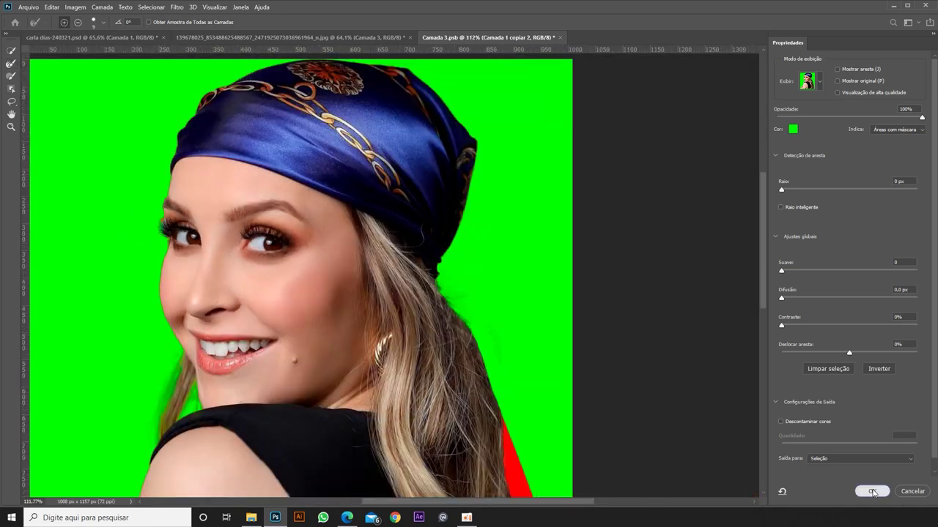
{"action": "left_click", "coordinate": [873, 493]}
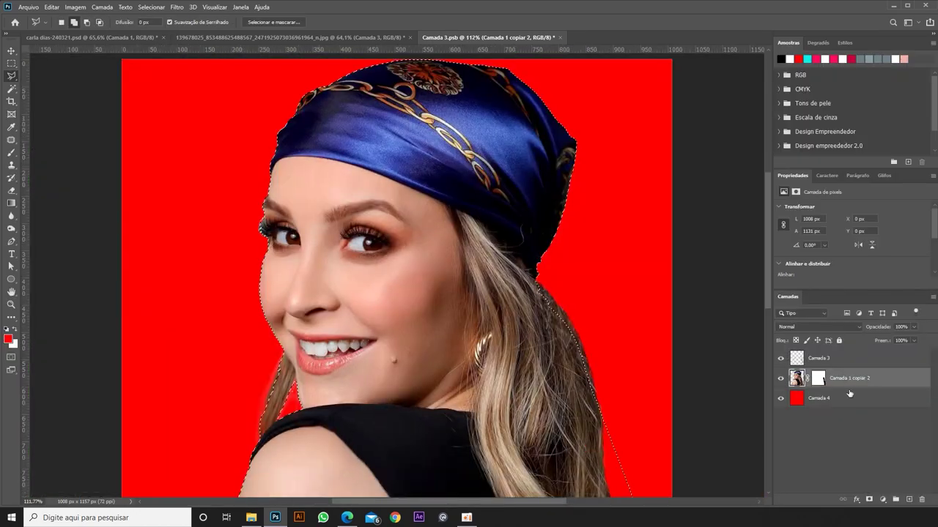
{"action": "key", "text": "ctrl+g"}
{"action": "scroll", "coordinate": [381, 344], "scroll_direction": "down", "scroll_amount": 2}
{"action": "scroll", "coordinate": [303, 129], "scroll_direction": "up", "scroll_amount": 5}
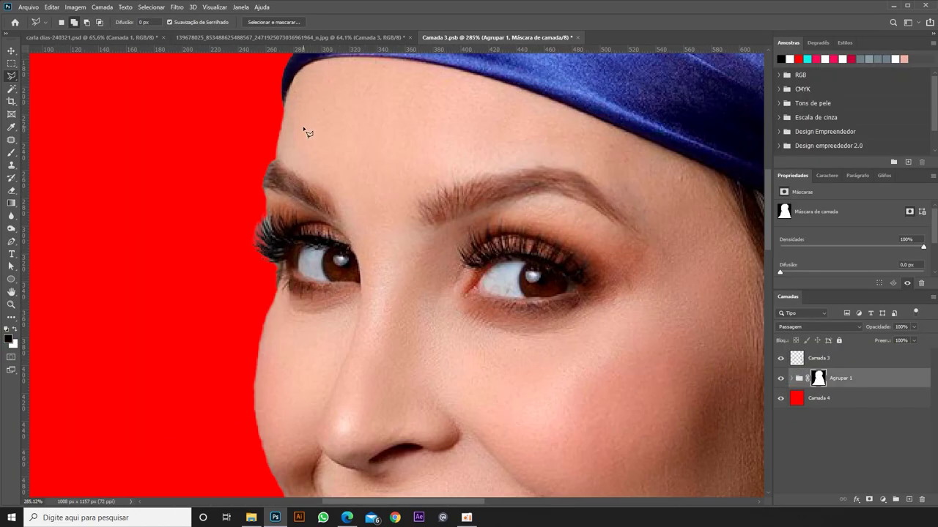
{"action": "scroll", "coordinate": [304, 129], "scroll_direction": "up", "scroll_amount": 3}
Set up a small brush for touching up the mask along the eyelash edge.
{"action": "key", "text": "b"}
{"action": "left_click", "coordinate": [71, 22]}
{"action": "scroll", "coordinate": [73, 139], "scroll_direction": "up", "scroll_amount": 3}
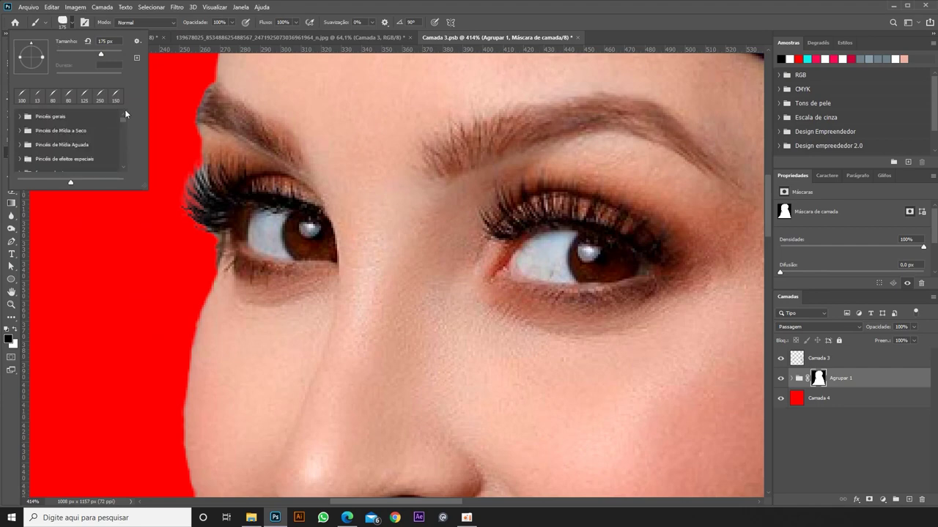
{"action": "key", "text": "Escape"}
{"action": "scroll", "coordinate": [211, 178], "scroll_direction": "up", "scroll_amount": 2}
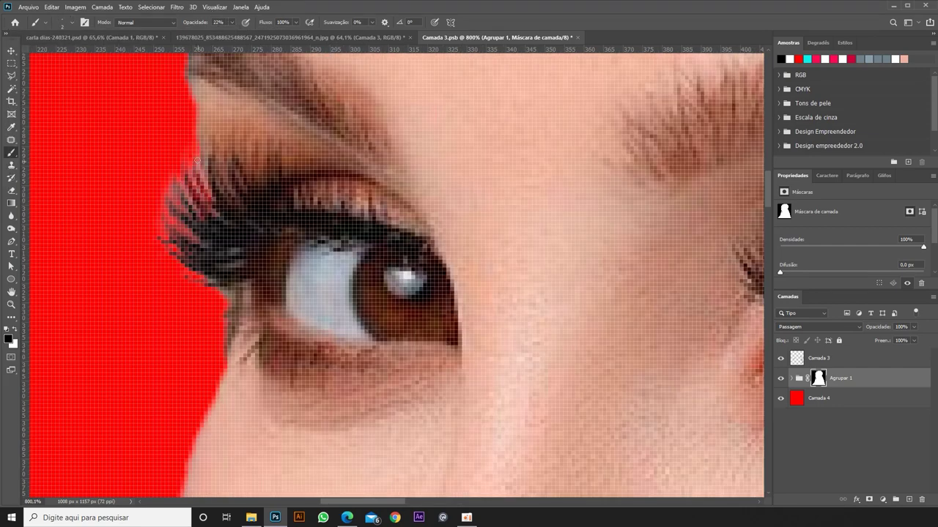
{"action": "scroll", "coordinate": [197, 159], "scroll_direction": "down", "scroll_amount": 2}
{"action": "scroll", "coordinate": [202, 194], "scroll_direction": "down", "scroll_amount": 1}
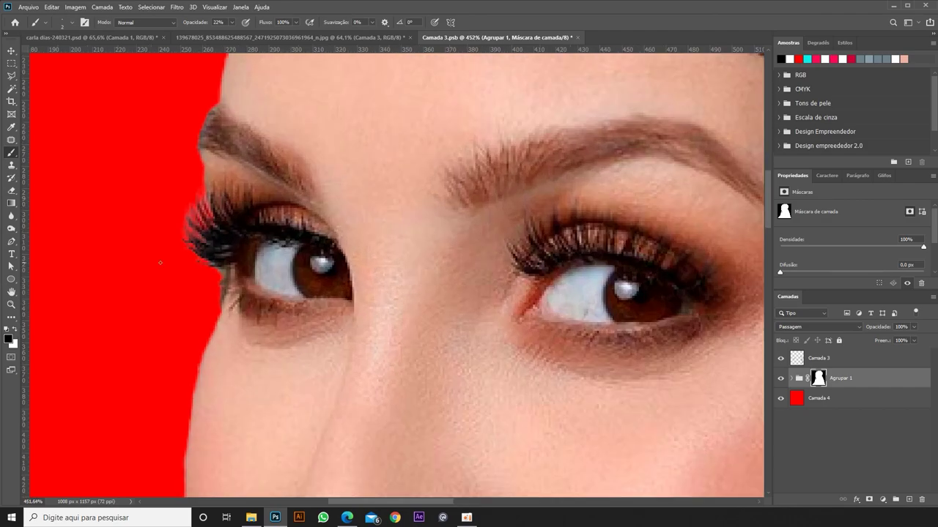
{"action": "scroll", "coordinate": [206, 238], "scroll_direction": "down", "scroll_amount": 5}
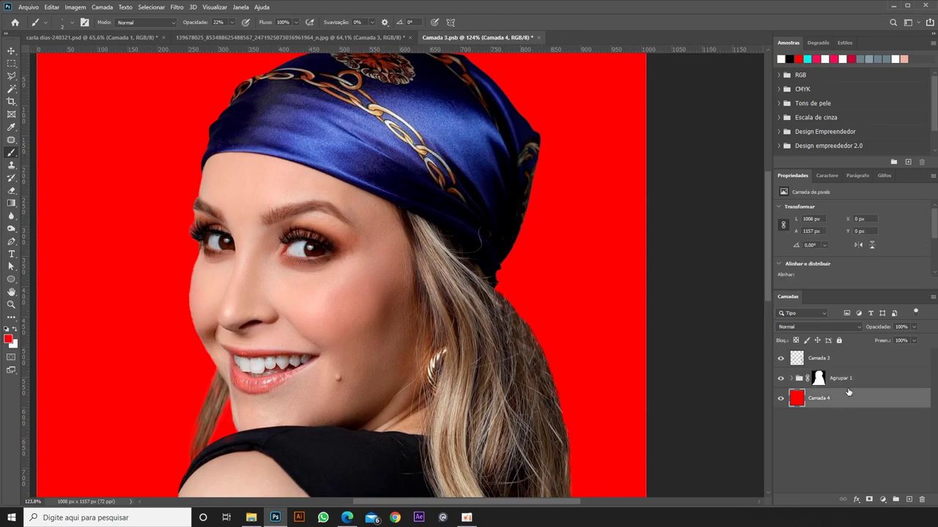
Save and close Camada 3.psb, hide the red layer, and select the Elipse 1 circle.
{"action": "left_click", "coordinate": [780, 398]}
{"action": "key", "text": "ctrl+s"}
{"action": "left_click", "coordinate": [573, 37]}
{"action": "scroll", "coordinate": [320, 269], "scroll_direction": "up", "scroll_amount": 3}
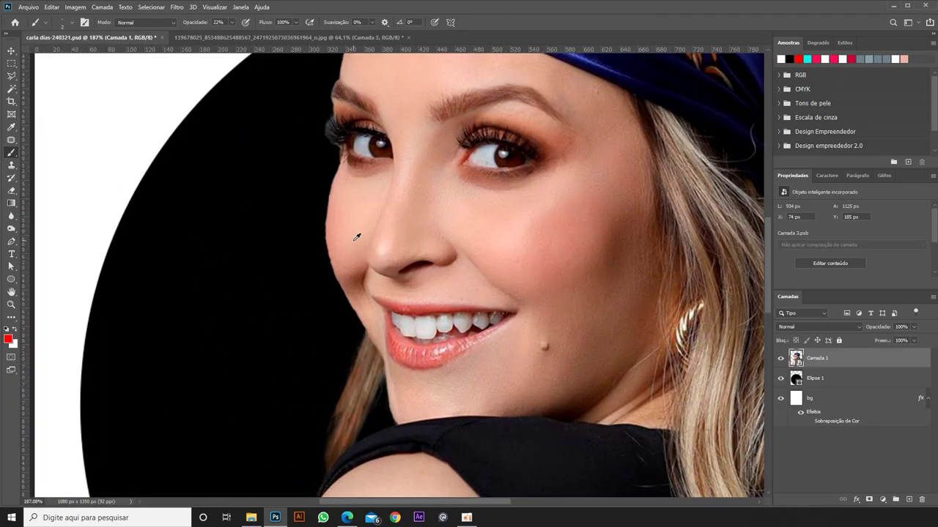
{"action": "scroll", "coordinate": [354, 255], "scroll_direction": "down", "scroll_amount": 2}
{"action": "scroll", "coordinate": [398, 210], "scroll_direction": "up", "scroll_amount": 2}
{"action": "scroll", "coordinate": [398, 210], "scroll_direction": "down", "scroll_amount": 2}
{"action": "key", "text": "v"}
{"action": "left_click", "coordinate": [531, 311]}
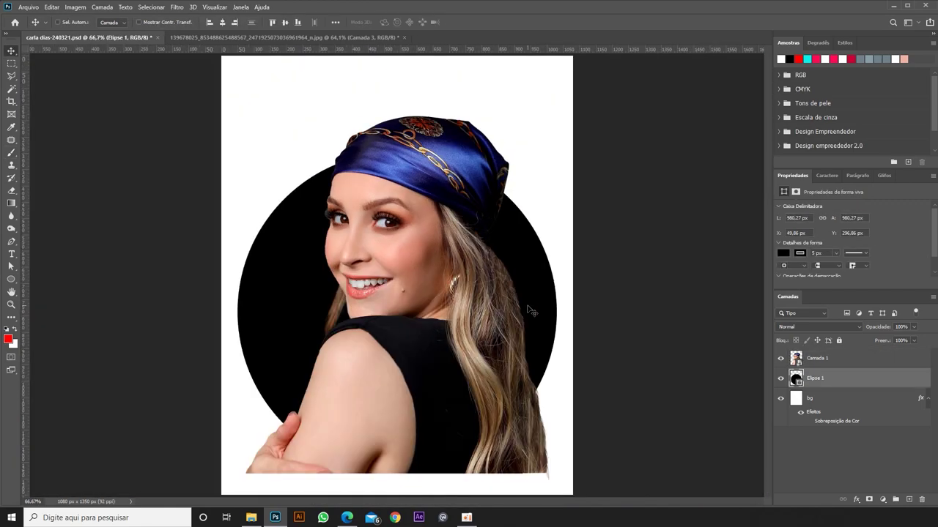
Add a Gradient Overlay layer style to the Elipse 1 circle.
{"action": "double_click", "coordinate": [892, 379]}
{"action": "left_click", "coordinate": [586, 333]}
{"action": "left_click", "coordinate": [608, 430]}
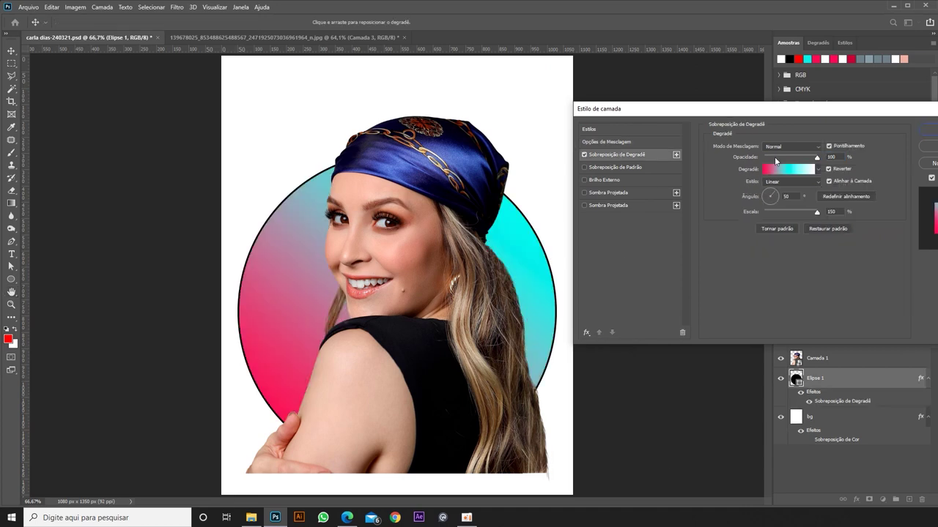
{"action": "key", "text": "Return"}
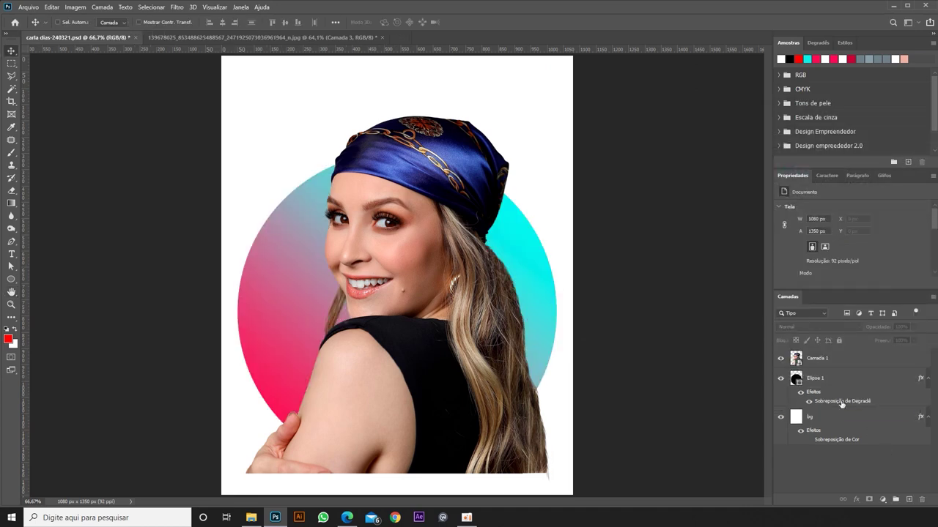
Reverse the circle's gradient and set its left stop to navy 17194d.
{"action": "double_click", "coordinate": [841, 402]}
{"action": "left_click", "coordinate": [703, 150]}
{"action": "left_click", "coordinate": [626, 315]}
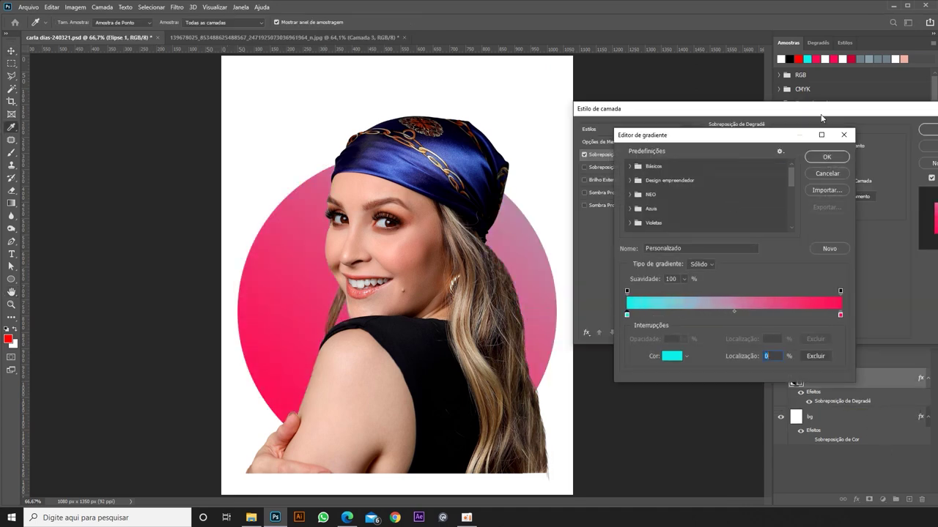
{"action": "left_click", "coordinate": [844, 134]}
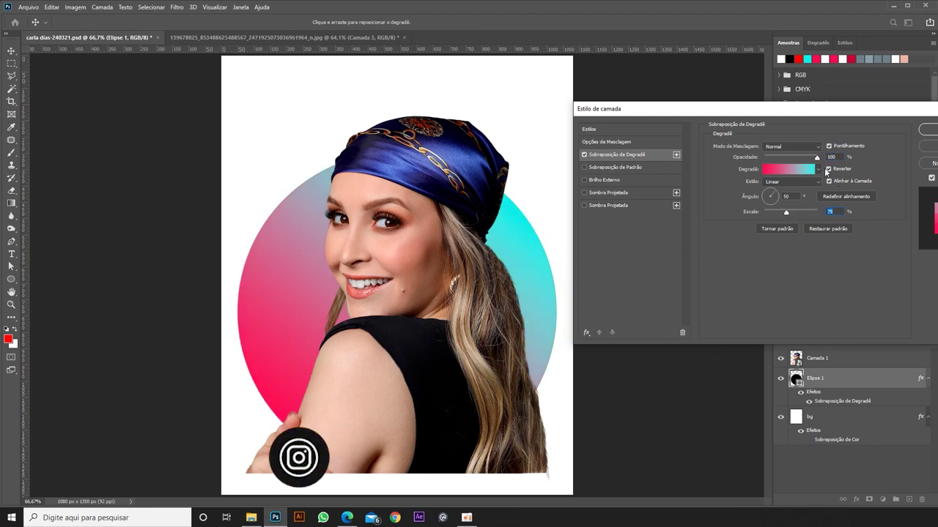
{"action": "left_click", "coordinate": [787, 165]}
{"action": "double_click", "coordinate": [626, 315]}
{"action": "type", "text": "17194d"}
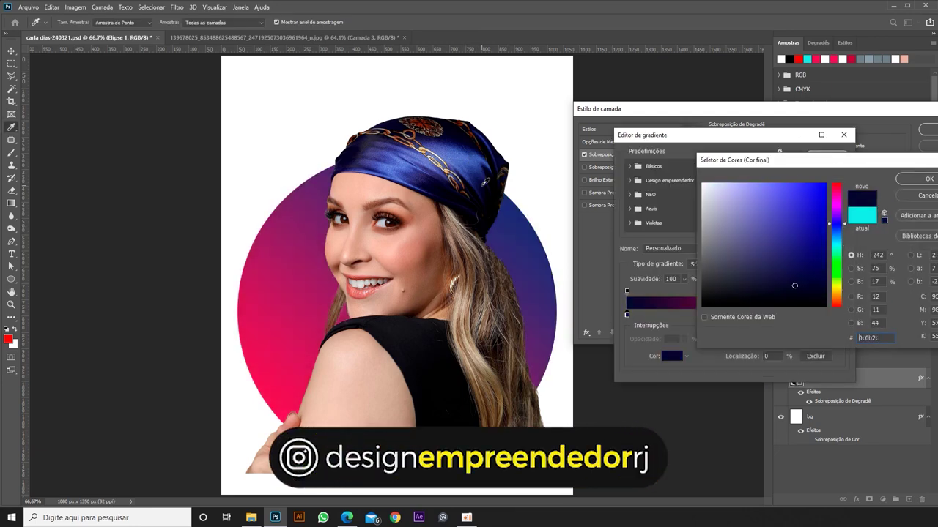
{"action": "left_click", "coordinate": [929, 179]}
Keep the right gradient stop pink f30f56 and confirm all style dialogs.
{"action": "double_click", "coordinate": [840, 315]}
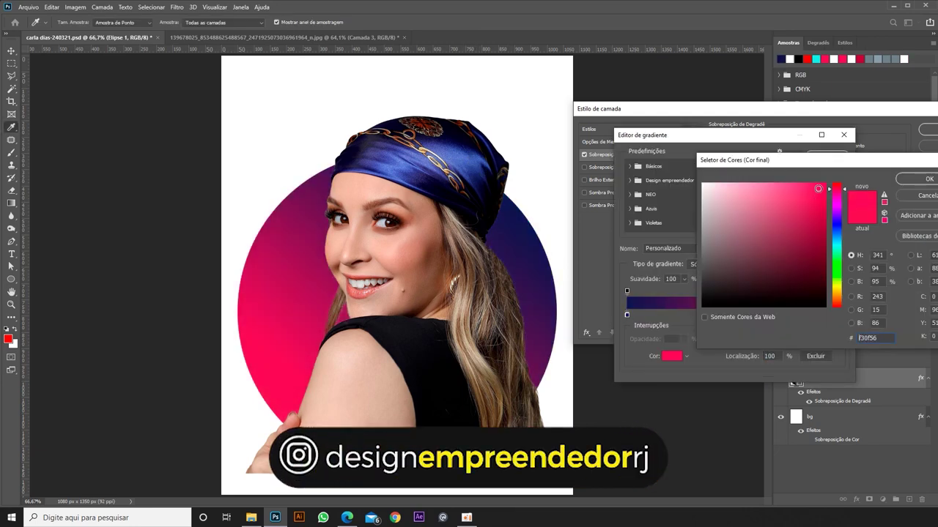
{"action": "left_click", "coordinate": [898, 180]}
{"action": "double_click", "coordinate": [841, 314]}
{"action": "left_click", "coordinate": [422, 150]}
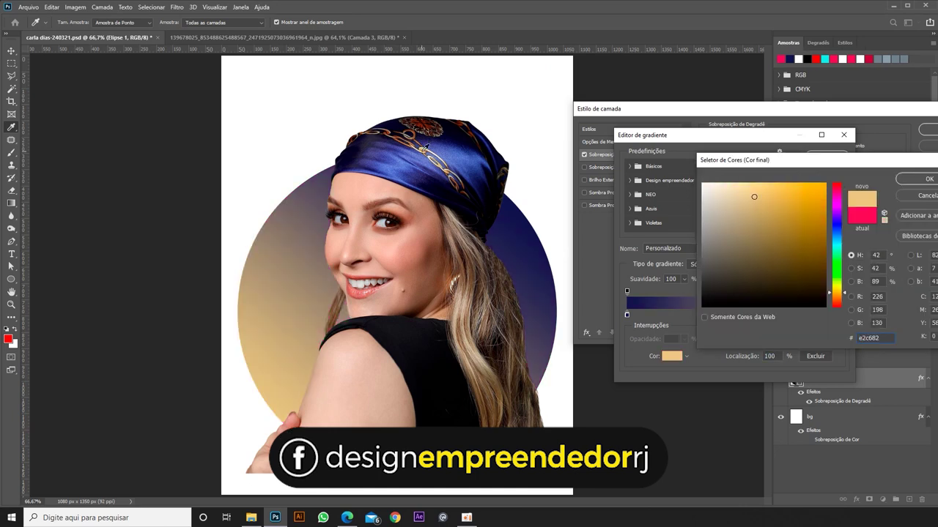
{"action": "left_click", "coordinate": [920, 196]}
{"action": "left_click", "coordinate": [825, 154]}
{"action": "key", "text": "Return"}
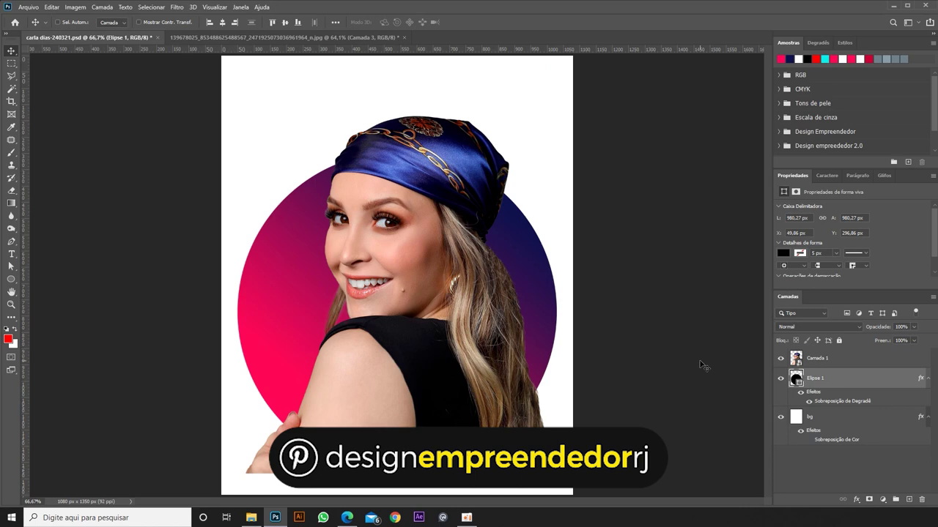
Mask the woman's photo to the circle and paint the headscarf back with a white 100% brush.
{"action": "left_click", "coordinate": [817, 358]}
{"action": "left_click", "coordinate": [869, 499]}
{"action": "key", "text": "b"}
{"action": "left_click", "coordinate": [62, 22]}
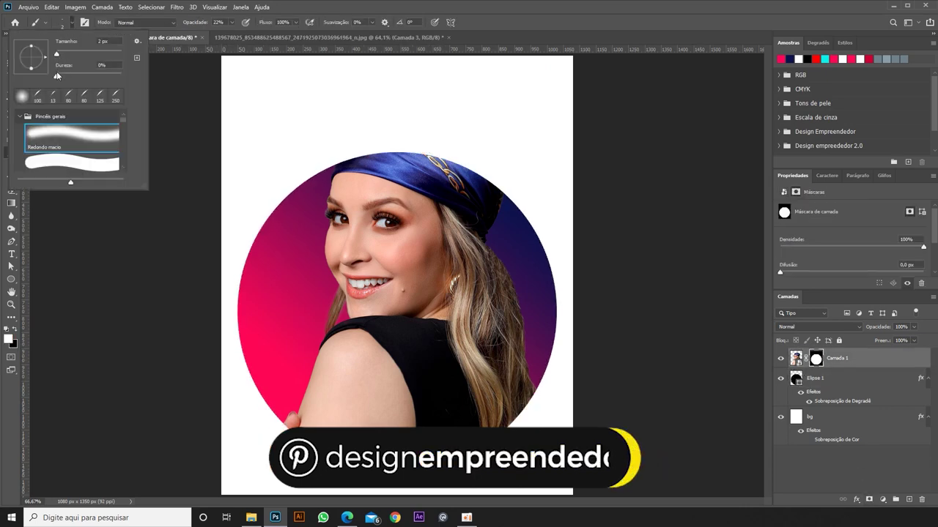
{"action": "key", "text": "Escape"}
{"action": "key", "text": "0"}
{"action": "left_click_drag", "start_coordinate": [478, 141], "coordinate": [429, 175]}
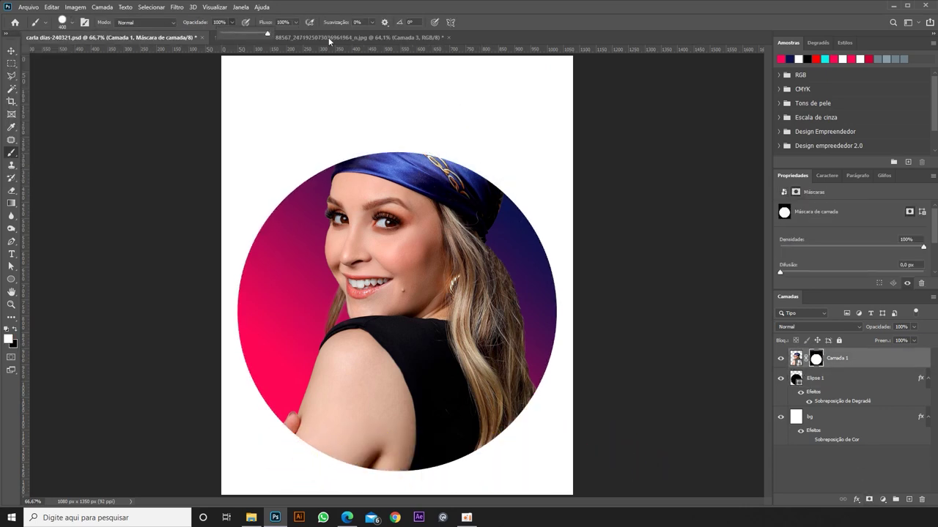
Fit the poster in the window and open the embedded Camada 3.psb photo.
{"action": "left_click", "coordinate": [11, 51]}
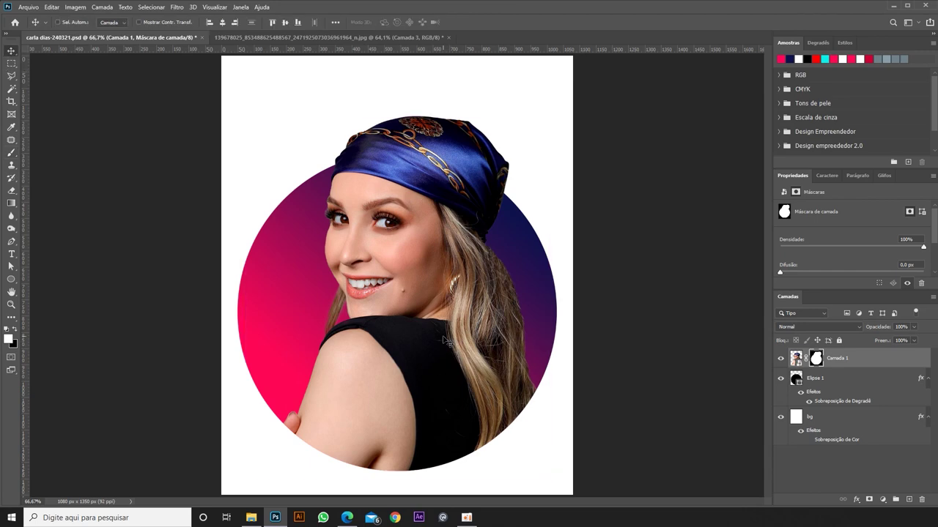
{"action": "scroll", "coordinate": [281, 268], "scroll_direction": "up", "scroll_amount": 3}
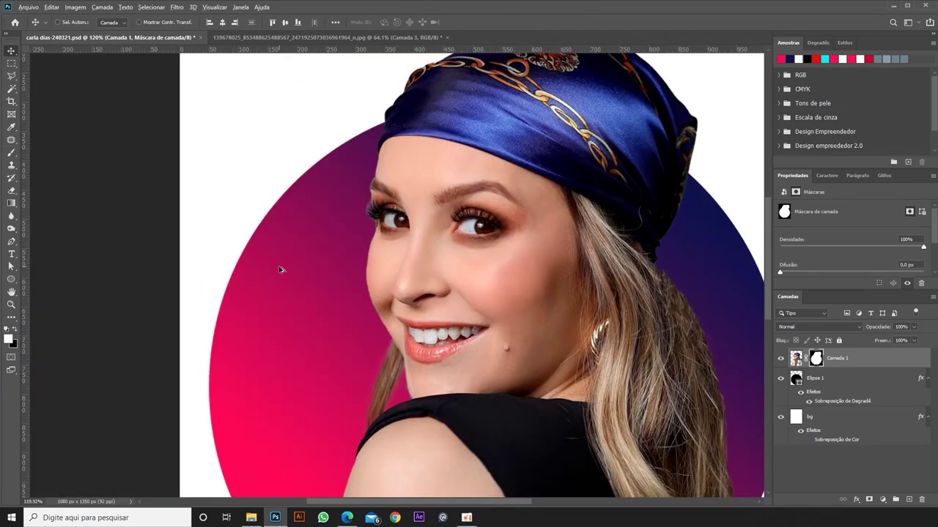
{"action": "key", "text": "ctrl+0"}
{"action": "double_click", "coordinate": [796, 359]}
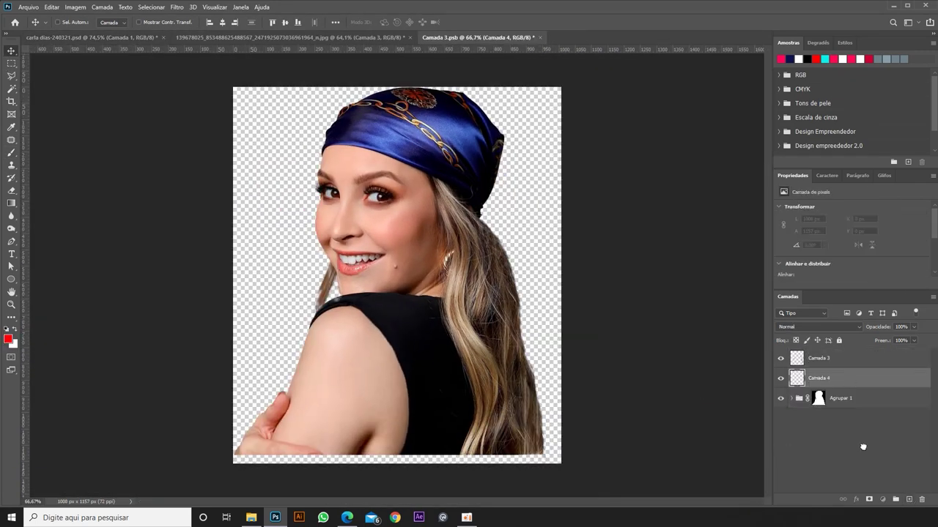
Lasso-select along the woman's cheek and eyelash edge.
{"action": "key", "text": "l"}
{"action": "scroll", "coordinate": [368, 120], "scroll_direction": "up", "scroll_amount": 2}
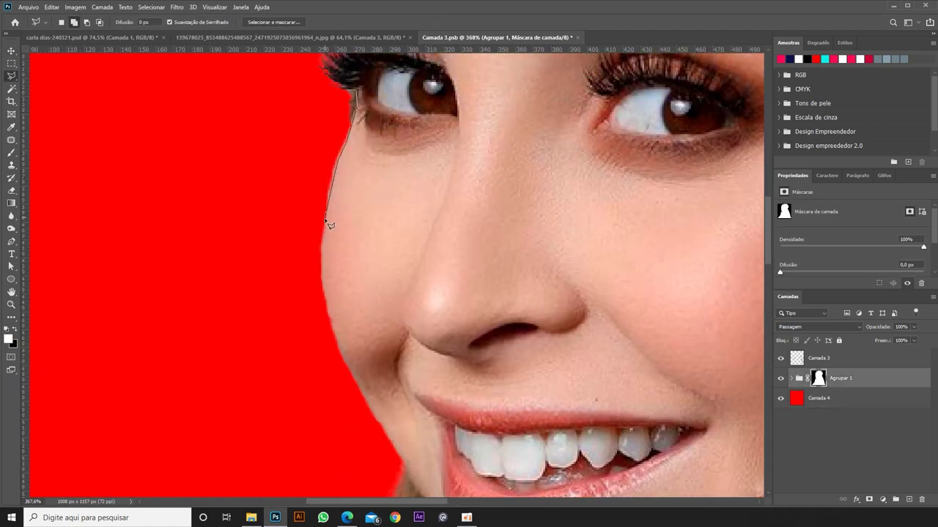
{"action": "left_click_drag", "start_coordinate": [333, 326], "coordinate": [361, 249]}
{"action": "scroll", "coordinate": [361, 249], "scroll_direction": "down", "scroll_amount": 4}
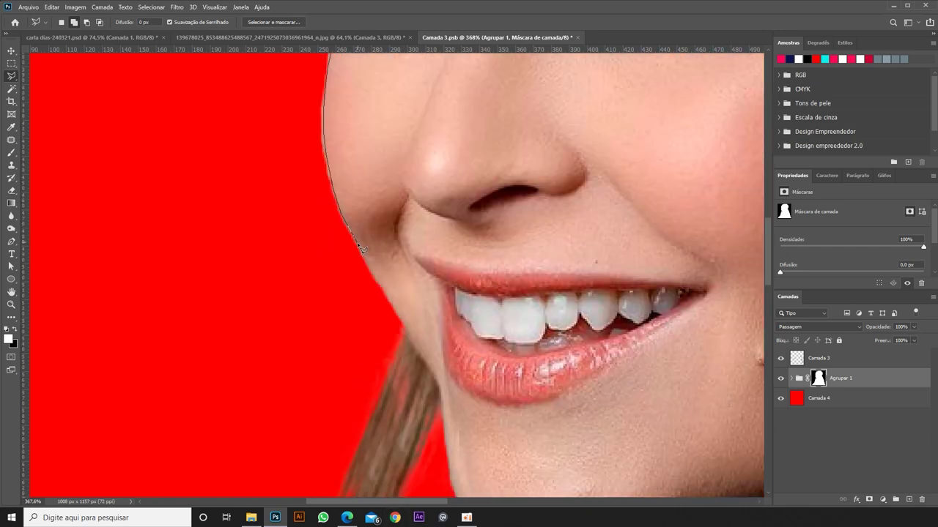
{"action": "left_click_drag", "start_coordinate": [412, 329], "coordinate": [230, 205]}
{"action": "scroll", "coordinate": [278, 184], "scroll_direction": "up", "scroll_amount": 5}
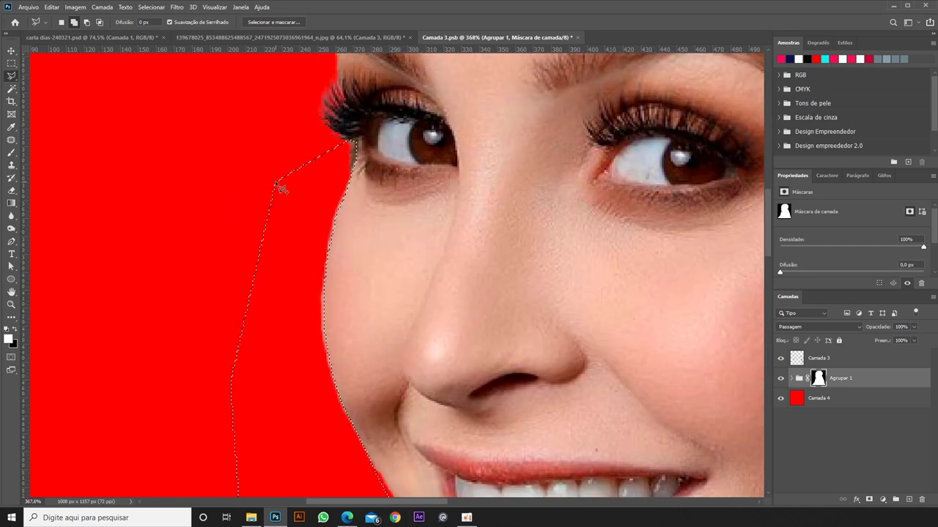
{"action": "scroll", "coordinate": [375, 310], "scroll_direction": "down", "scroll_amount": 4}
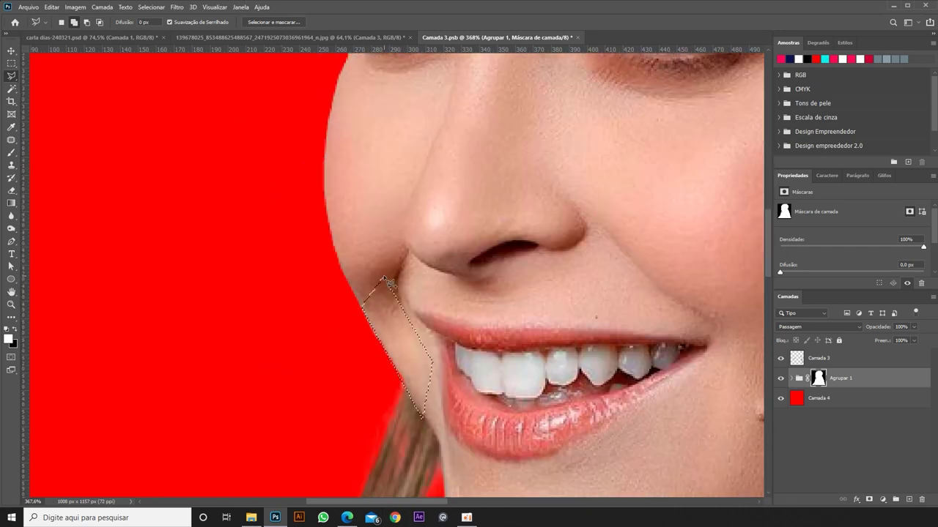
{"action": "scroll", "coordinate": [388, 282], "scroll_direction": "down", "scroll_amount": 5}
{"action": "scroll", "coordinate": [278, 189], "scroll_direction": "up", "scroll_amount": 6}
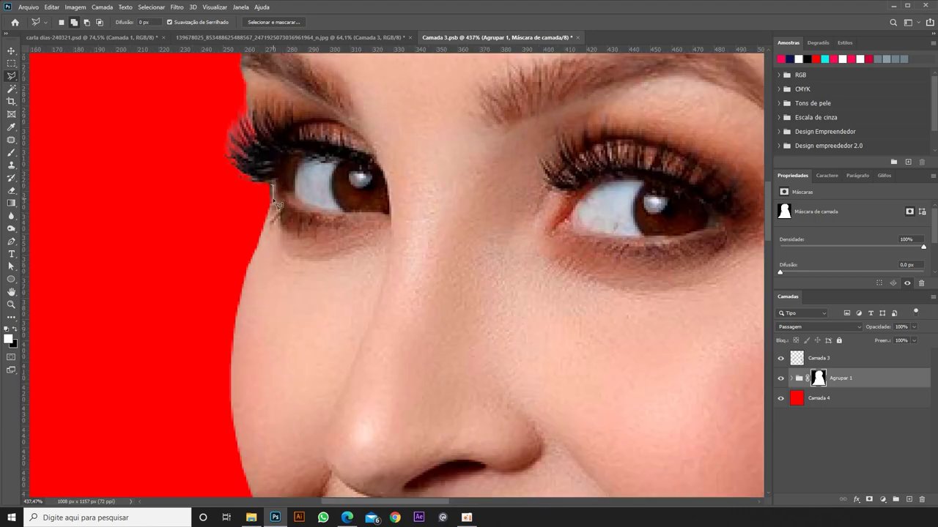
{"action": "left_click_drag", "start_coordinate": [265, 197], "coordinate": [310, 141]}
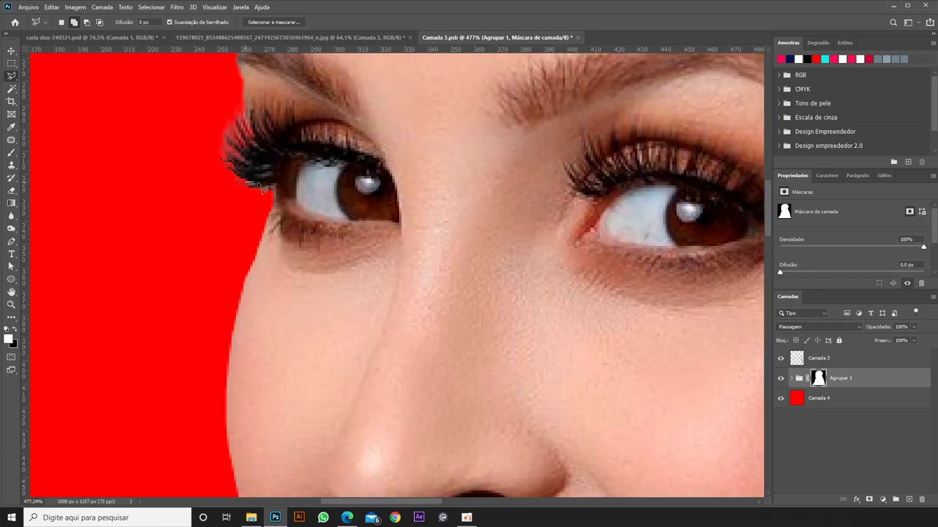
{"action": "scroll", "coordinate": [225, 182], "scroll_direction": "down", "scroll_amount": 1}
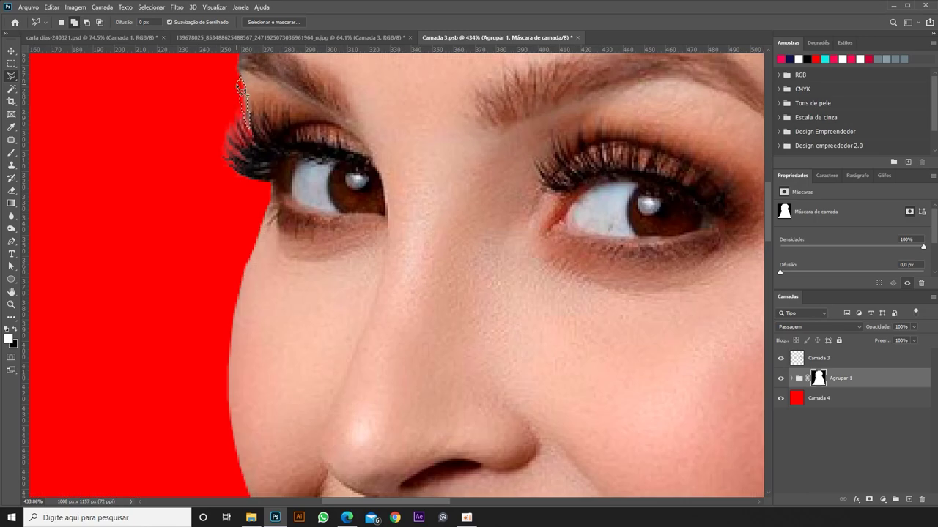
{"action": "scroll", "coordinate": [238, 86], "scroll_direction": "down", "scroll_amount": 3}
{"action": "scroll", "coordinate": [238, 87], "scroll_direction": "up", "scroll_amount": 2}
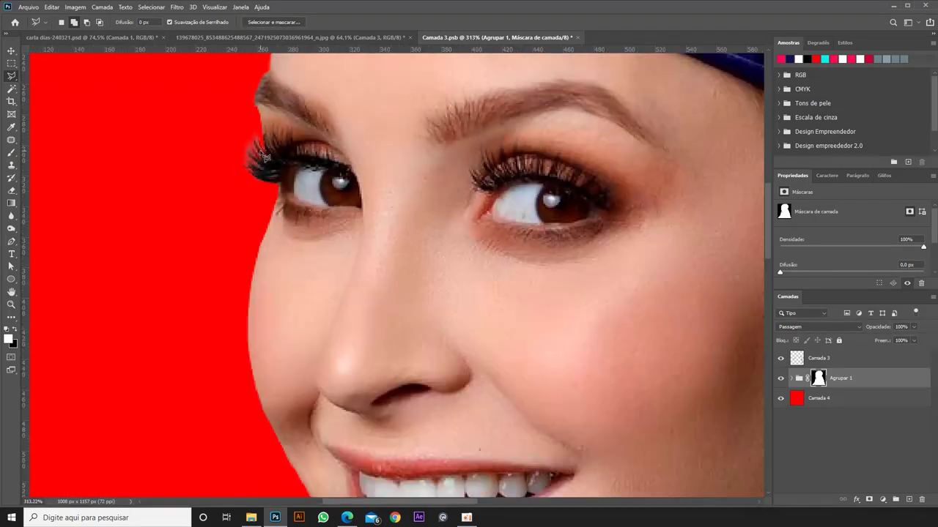
Paint black on the group mask over the selection, then save and close the embedded photo.
{"action": "left_click", "coordinate": [8, 154]}
{"action": "left_click", "coordinate": [15, 332]}
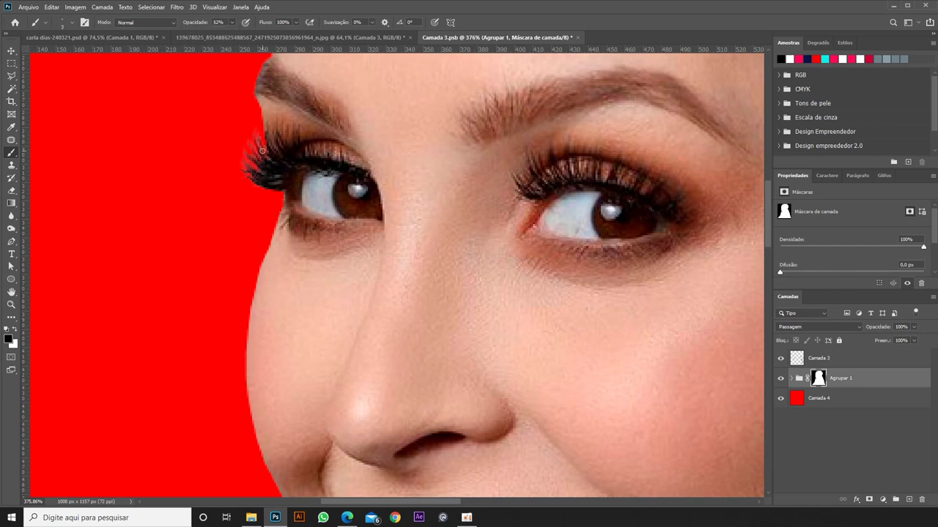
{"action": "scroll", "coordinate": [261, 173], "scroll_direction": "down", "scroll_amount": 5}
{"action": "scroll", "coordinate": [260, 172], "scroll_direction": "down", "scroll_amount": 2}
{"action": "key", "text": "ctrl+s"}
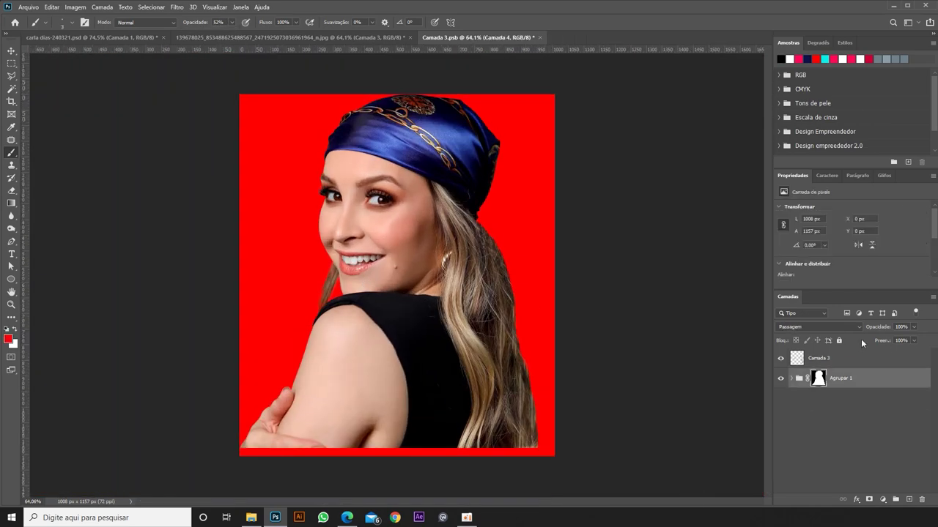
{"action": "key", "text": "ctrl+w"}
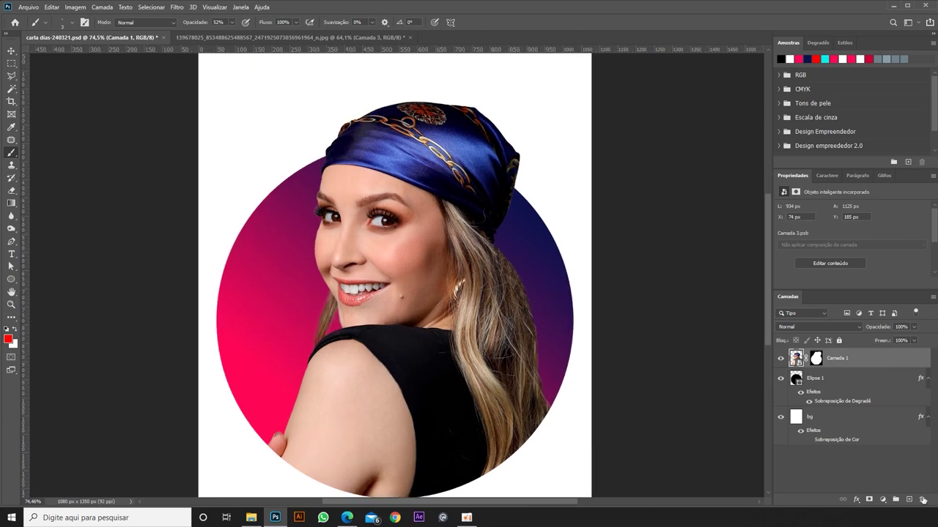
Add a new layer and paint extra black lashes at the eye's outer edge.
{"action": "left_click", "coordinate": [909, 499]}
{"action": "scroll", "coordinate": [227, 227], "scroll_direction": "up", "scroll_amount": 5}
{"action": "scroll", "coordinate": [242, 212], "scroll_direction": "up", "scroll_amount": 5}
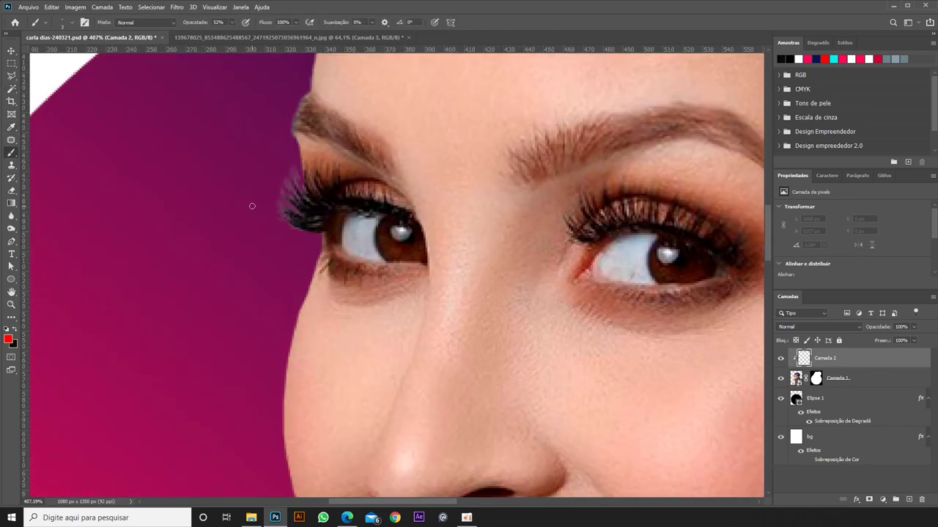
{"action": "key", "text": "x"}
{"action": "left_click_drag", "start_coordinate": [272, 241], "coordinate": [271, 188]}
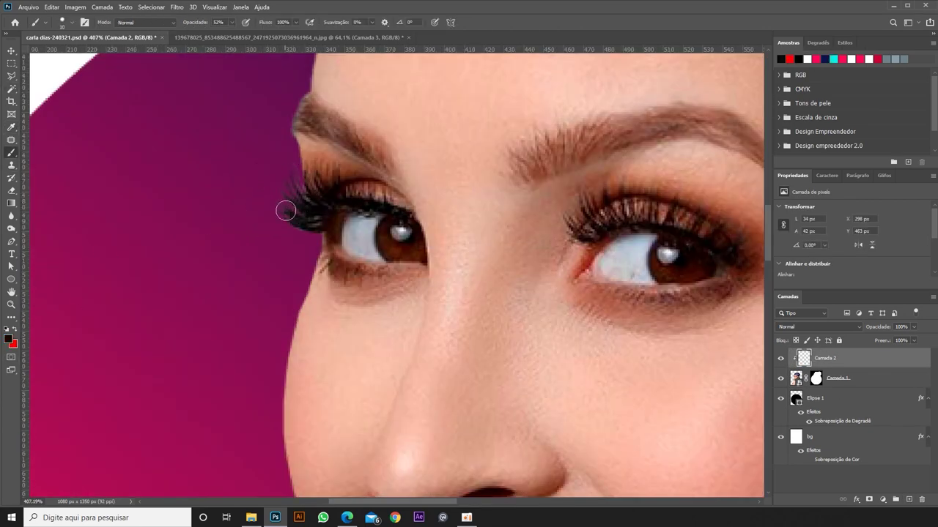
{"action": "scroll", "coordinate": [297, 185], "scroll_direction": "down", "scroll_amount": 5}
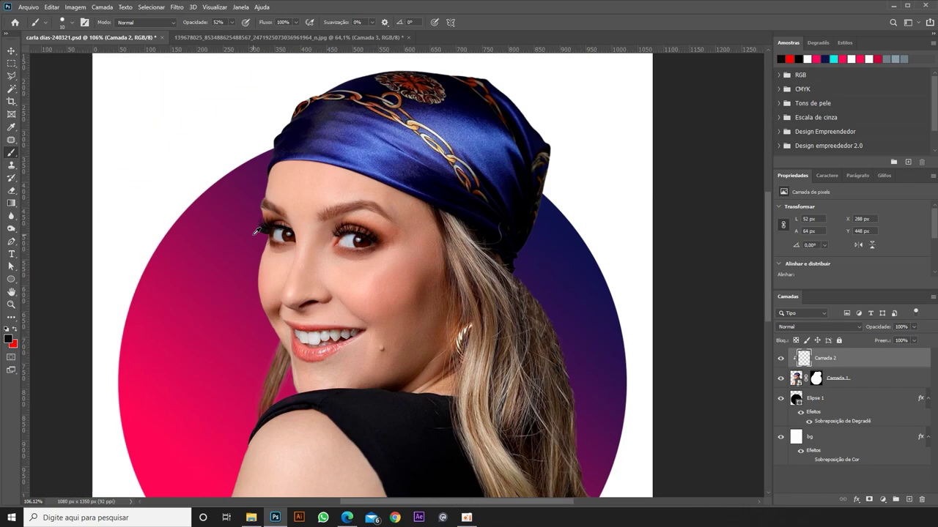
{"action": "scroll", "coordinate": [297, 185], "scroll_direction": "down", "scroll_amount": 2}
{"action": "scroll", "coordinate": [315, 198], "scroll_direction": "up", "scroll_amount": 4}
{"action": "scroll", "coordinate": [328, 206], "scroll_direction": "up", "scroll_amount": 4}
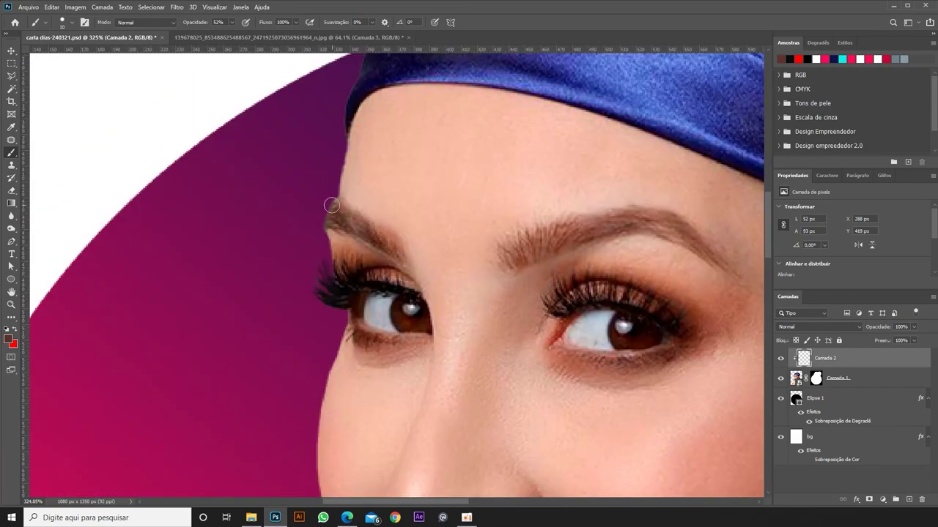
{"action": "scroll", "coordinate": [331, 206], "scroll_direction": "down", "scroll_amount": 5}
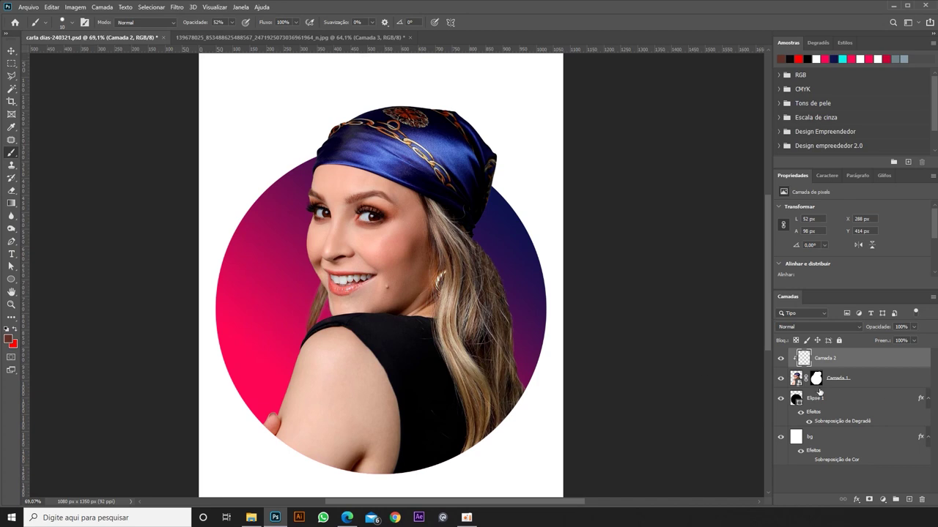
Rescale the circle's gradient overlay to 85% at a 69° angle.
{"action": "double_click", "coordinate": [841, 421]}
{"action": "left_click_drag", "start_coordinate": [798, 212], "coordinate": [802, 215]}
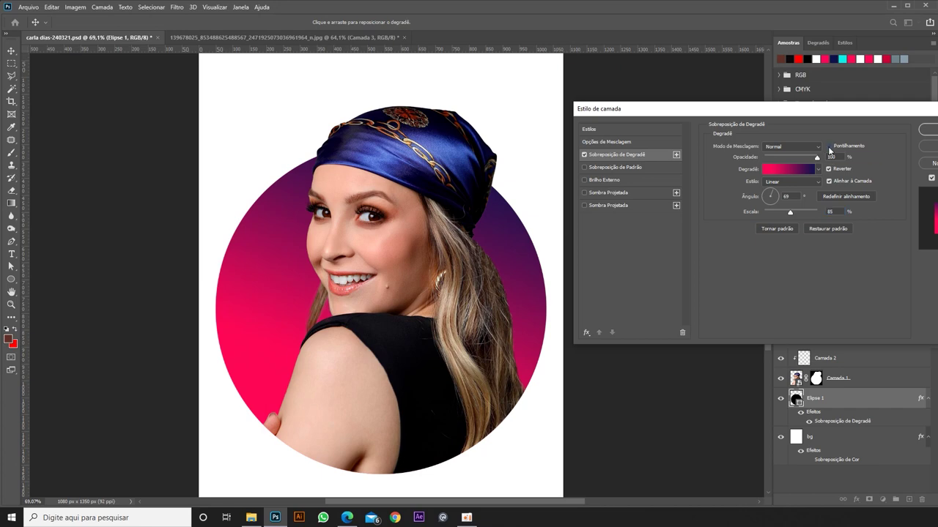
{"action": "key", "text": "Return"}
{"action": "key", "text": "b"}
Group Camada 2, Camada 1 and Elipse 1 into a group named carla.
{"action": "left_click", "coordinate": [849, 378], "text": "shift"}
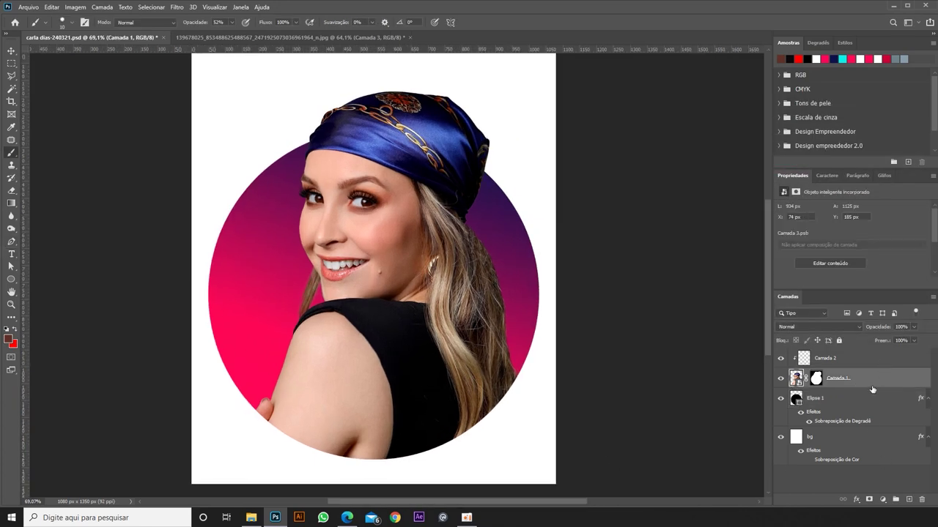
{"action": "left_click", "coordinate": [828, 359], "text": "shift"}
{"action": "key", "text": "ctrl+g"}
{"action": "double_click", "coordinate": [821, 354]}
{"action": "key", "text": "Return"}
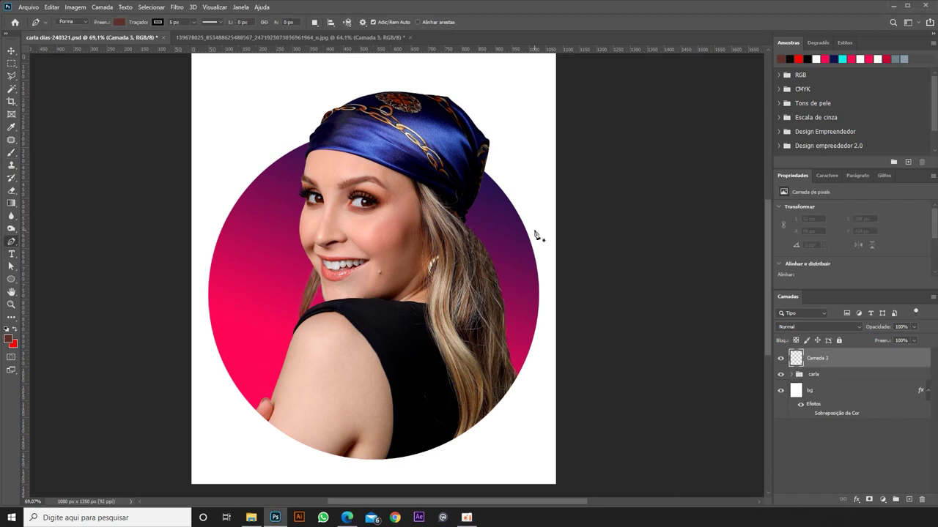
Draw a closed wave path with the Pen tool across the poster's bottom.
{"action": "key", "text": "ctrl+z"}
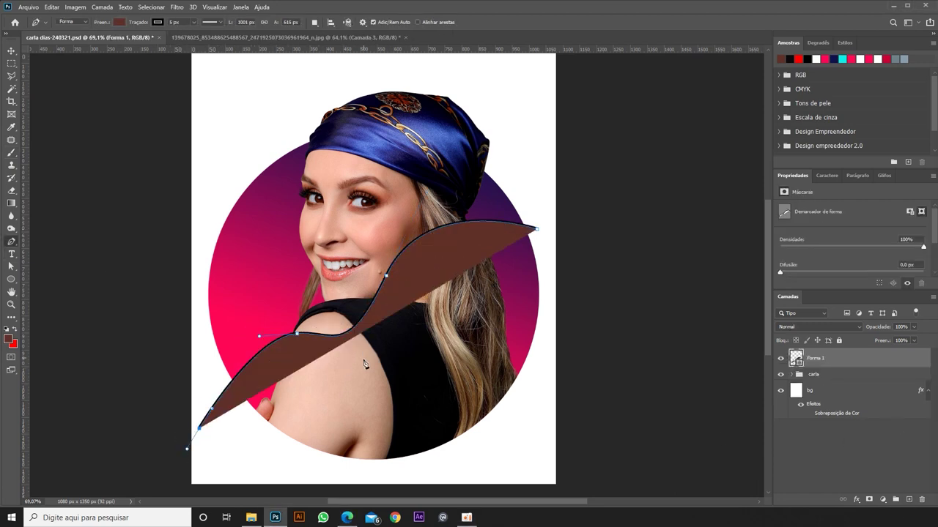
{"action": "left_click_drag", "start_coordinate": [217, 397], "coordinate": [195, 464]}
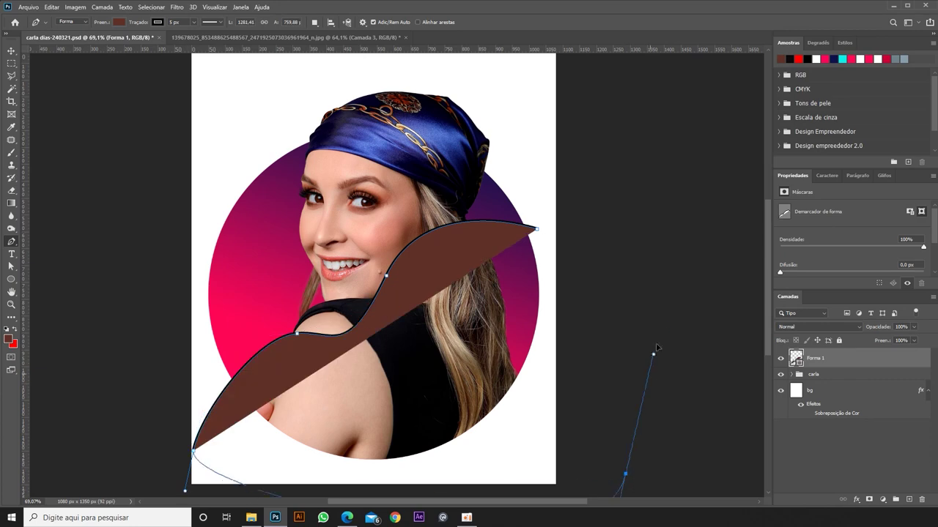
{"action": "key", "text": "ctrl+minus"}
{"action": "left_click", "coordinate": [219, 459]}
{"action": "left_click_drag", "start_coordinate": [600, 451], "coordinate": [607, 369]}
{"action": "left_click", "coordinate": [507, 257]}
{"action": "key", "text": "v"}
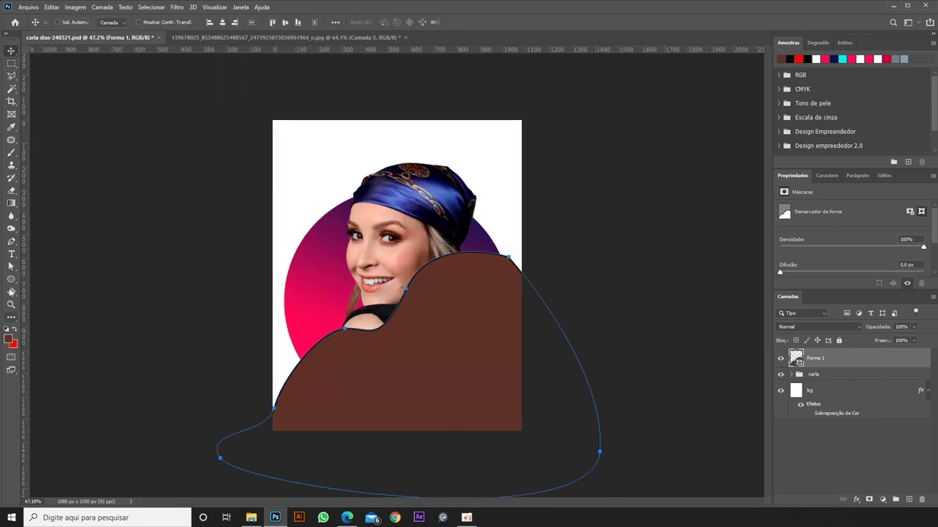
Fill the wave shape black and move it up onto the poster's lower edge.
{"action": "left_click", "coordinate": [11, 240]}
{"action": "left_click", "coordinate": [115, 22]}
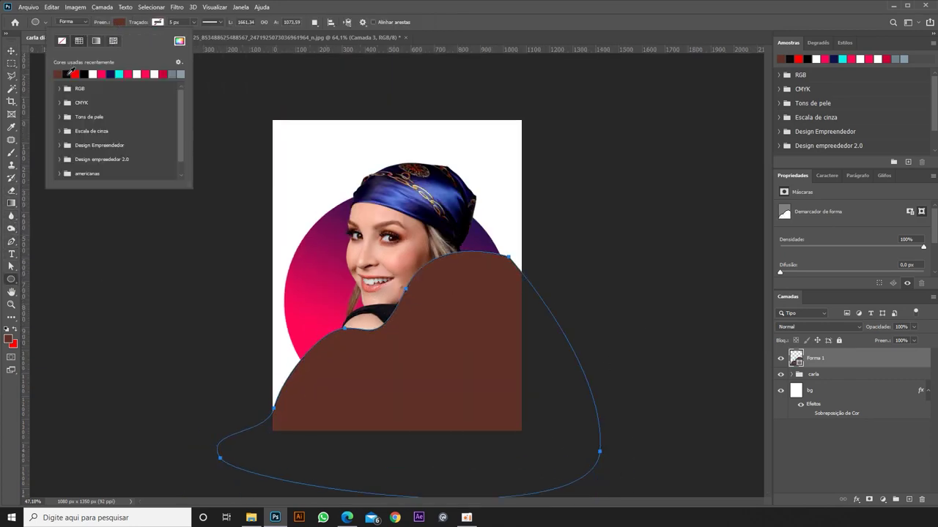
{"action": "left_click", "coordinate": [69, 70]}
{"action": "key", "text": "ctrl+plus"}
{"action": "key", "text": "v"}
{"action": "left_click_drag", "start_coordinate": [513, 426], "coordinate": [505, 453]}
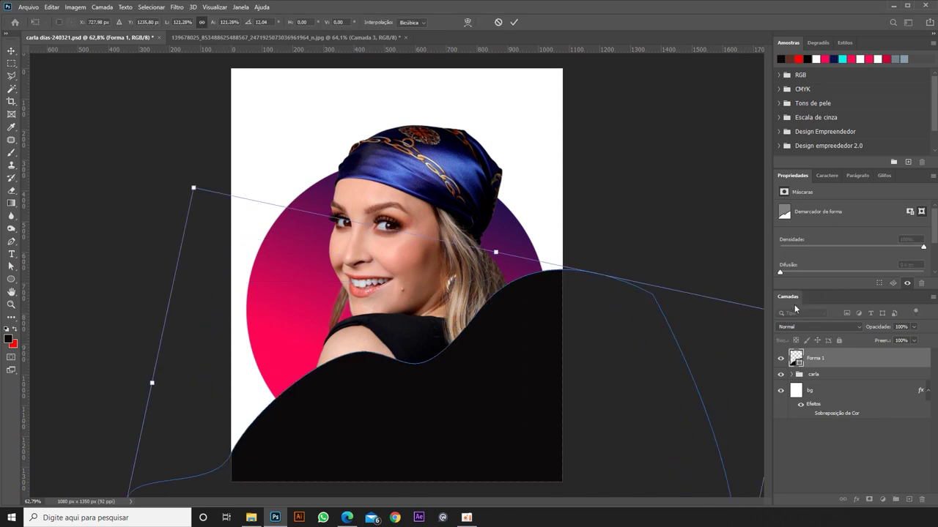
Reshape the wave by dragging its shoulder, middle and right anchors.
{"action": "left_click", "coordinate": [11, 266]}
{"action": "left_click_drag", "start_coordinate": [373, 393], "coordinate": [345, 404]}
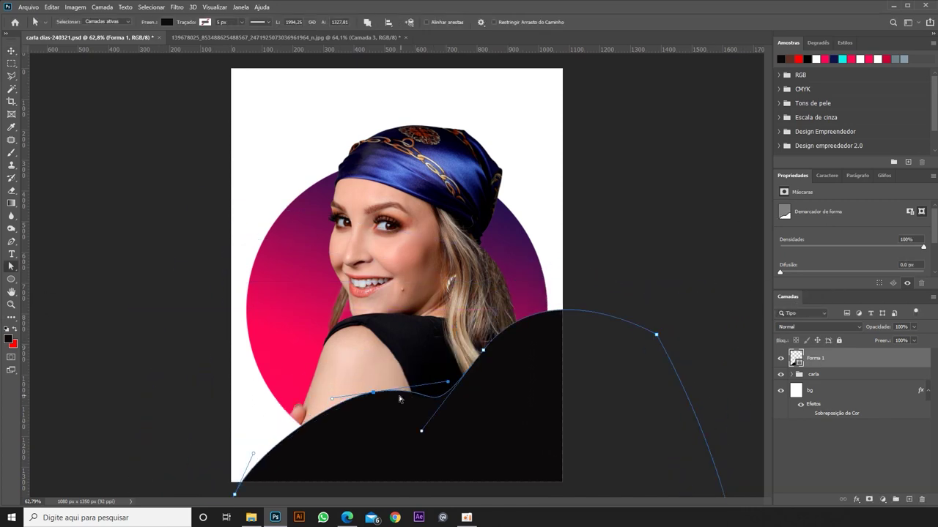
{"action": "left_click_drag", "start_coordinate": [483, 351], "coordinate": [494, 341]}
{"action": "left_click_drag", "start_coordinate": [655, 335], "coordinate": [701, 298]}
{"action": "left_click", "coordinate": [11, 51]}
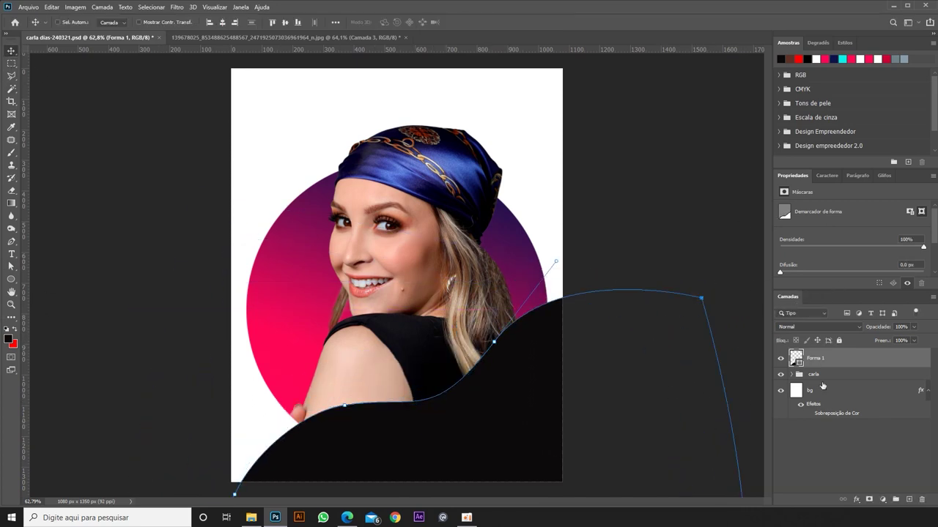
{"action": "left_click", "coordinate": [353, 325]}
Paste the circle's gradient style onto the Forma 1 wave and adjust its spread.
{"action": "right_click", "coordinate": [815, 358]}
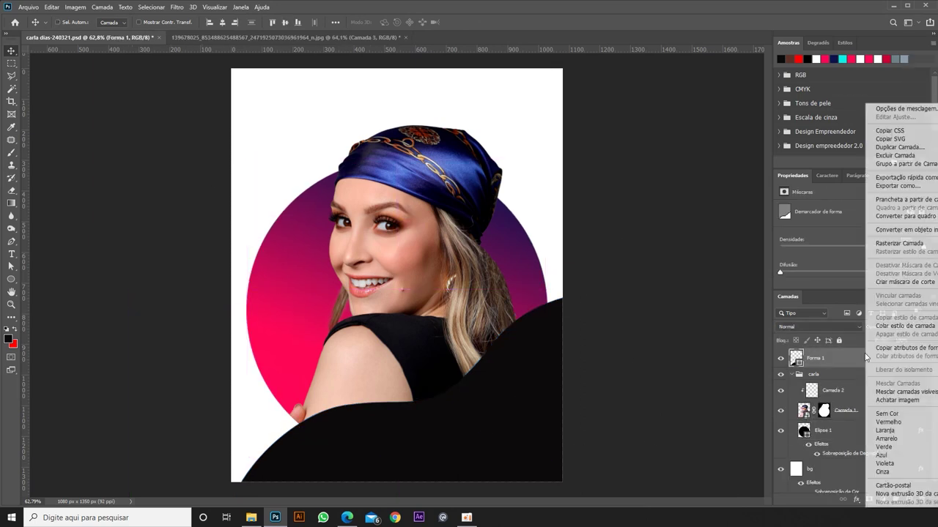
{"action": "left_click", "coordinate": [897, 335]}
{"action": "double_click", "coordinate": [850, 384]}
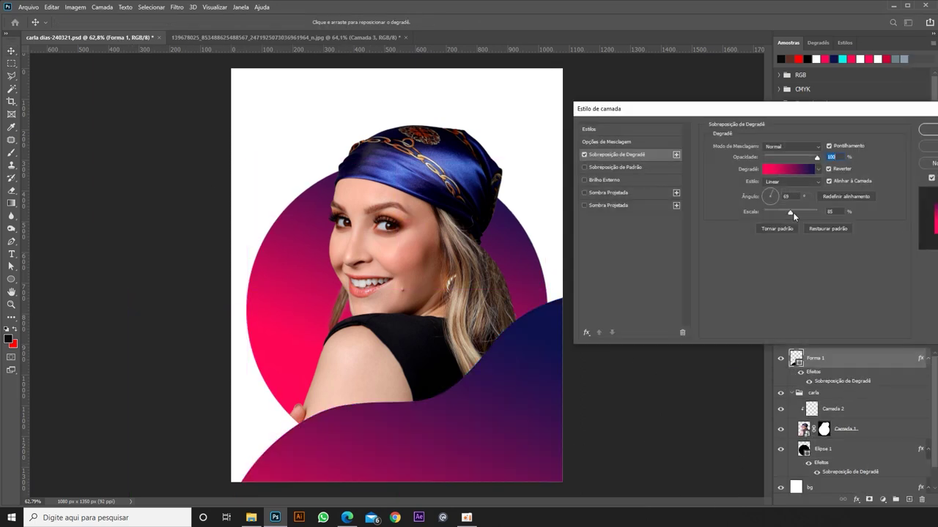
{"action": "left_click_drag", "start_coordinate": [793, 212], "coordinate": [778, 211]}
{"action": "key", "text": "Return"}
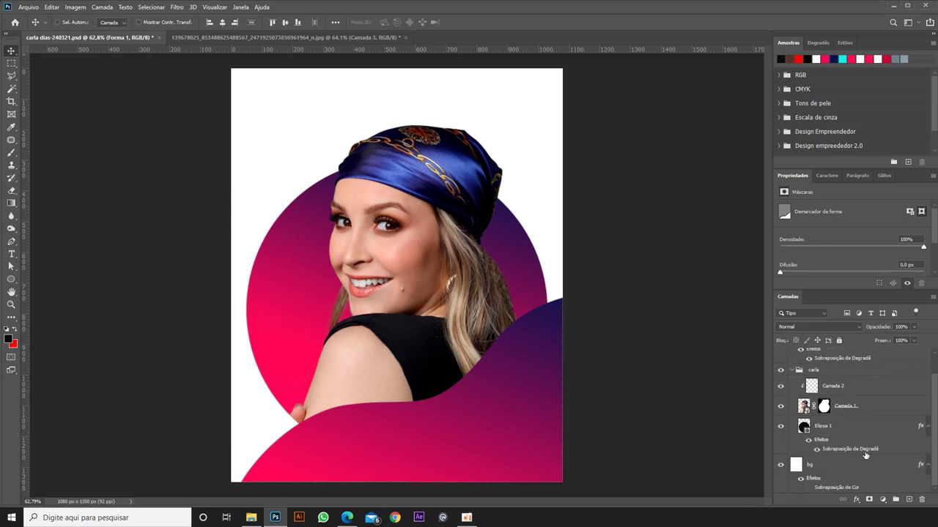
Paste the gradient style onto bg and add a dark navy stop at 46%.
{"action": "right_click", "coordinate": [861, 464]}
{"action": "left_click", "coordinate": [870, 292]}
{"action": "double_click", "coordinate": [852, 490]}
{"action": "left_click", "coordinate": [815, 214]}
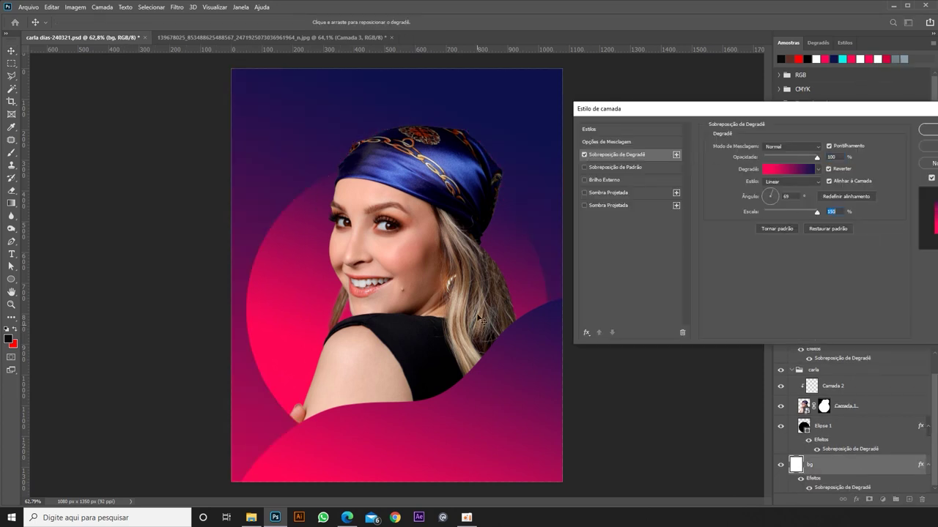
{"action": "left_click", "coordinate": [784, 163]}
{"action": "left_click", "coordinate": [670, 314]}
{"action": "double_click", "coordinate": [640, 314]}
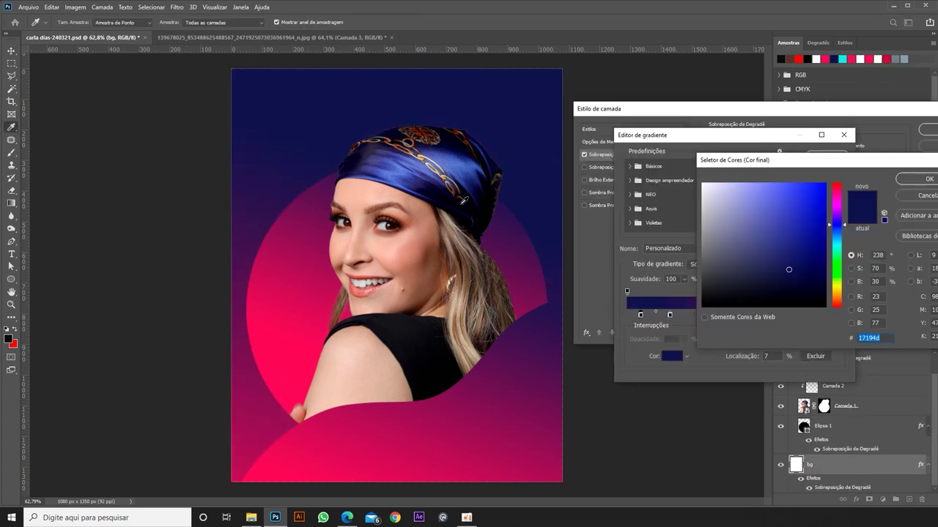
{"action": "left_click", "coordinate": [915, 180]}
{"action": "left_click_drag", "start_coordinate": [641, 314], "coordinate": [725, 314]}
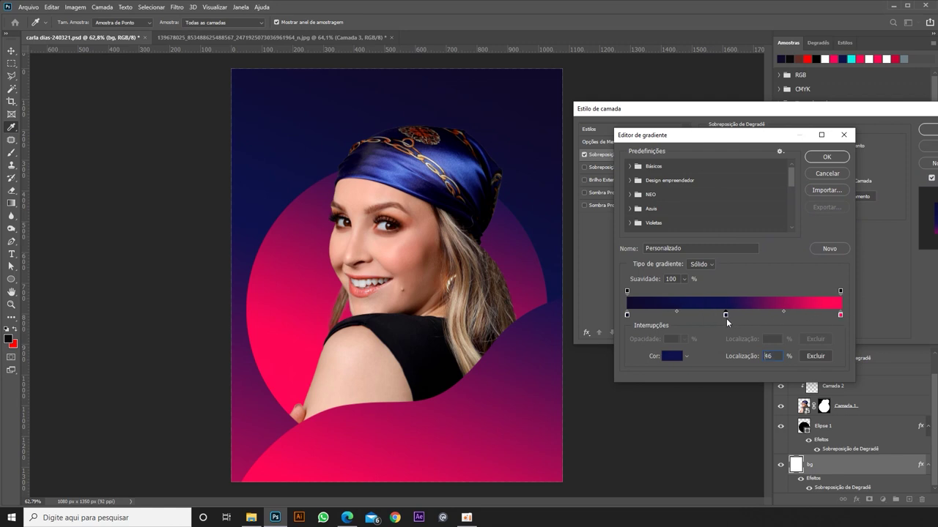
{"action": "left_click", "coordinate": [826, 156]}
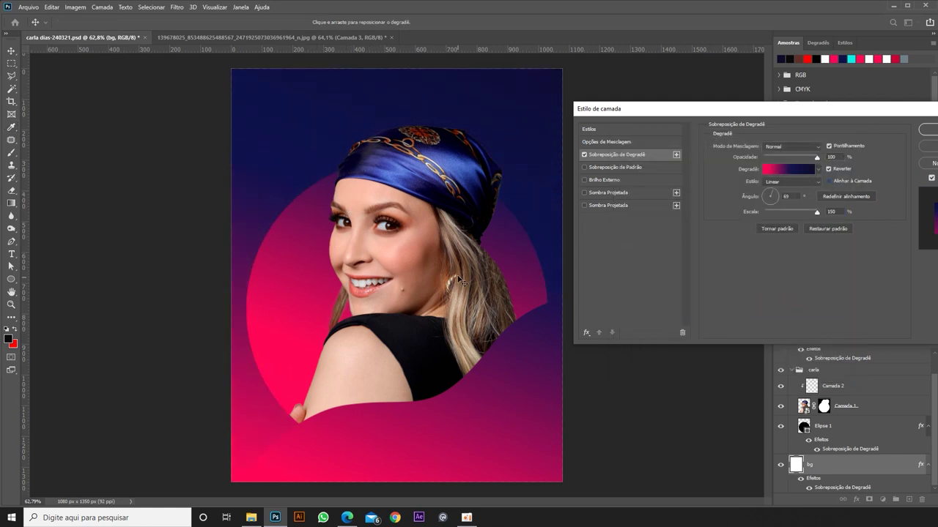
Make the background gradient's pink end more vivid, confirm it, and nudge the wave lower.
{"action": "left_click", "coordinate": [788, 169]}
{"action": "double_click", "coordinate": [840, 314]}
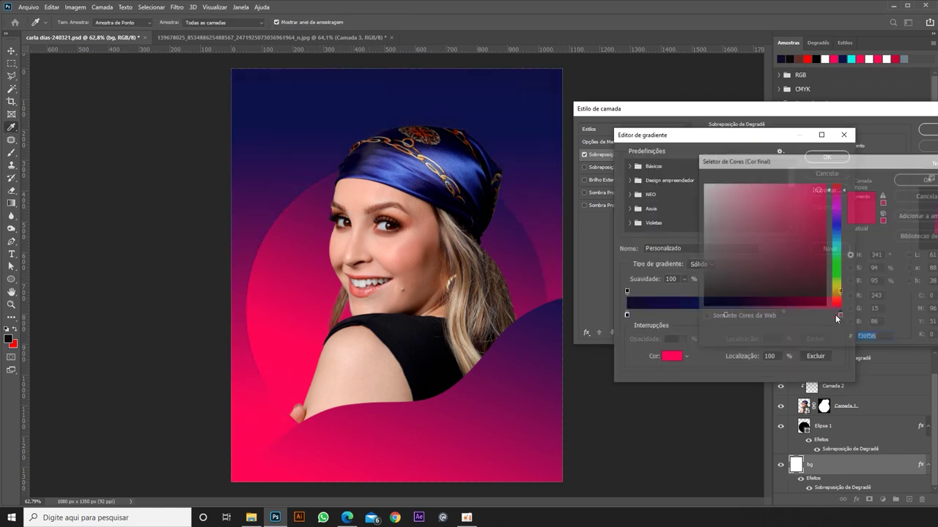
{"action": "mouse_move", "coordinate": [815, 203]}
{"action": "left_mouse_down"}
{"action": "mouse_move", "coordinate": [834, 208]}
{"action": "mouse_move", "coordinate": [839, 189]}
{"action": "mouse_move", "coordinate": [827, 183]}
{"action": "left_mouse_up"}
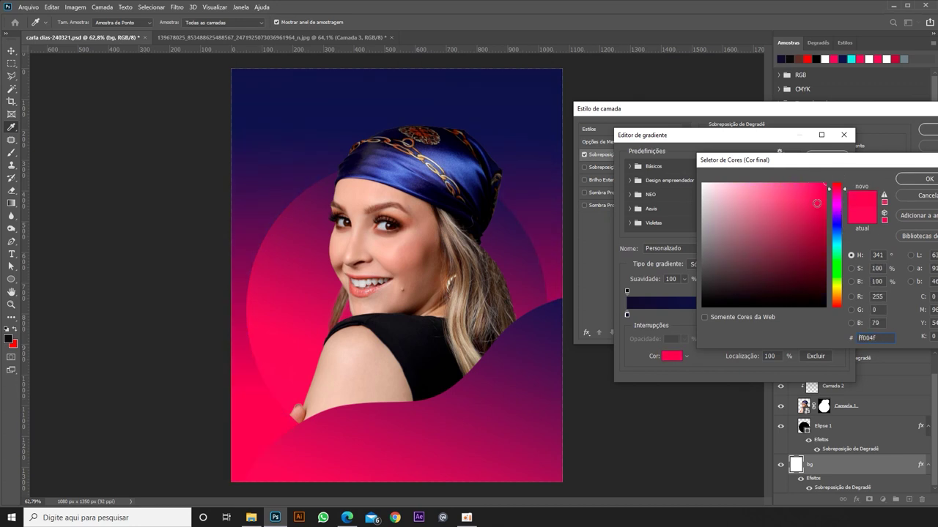
{"action": "left_click", "coordinate": [928, 179]}
{"action": "left_click", "coordinate": [828, 157]}
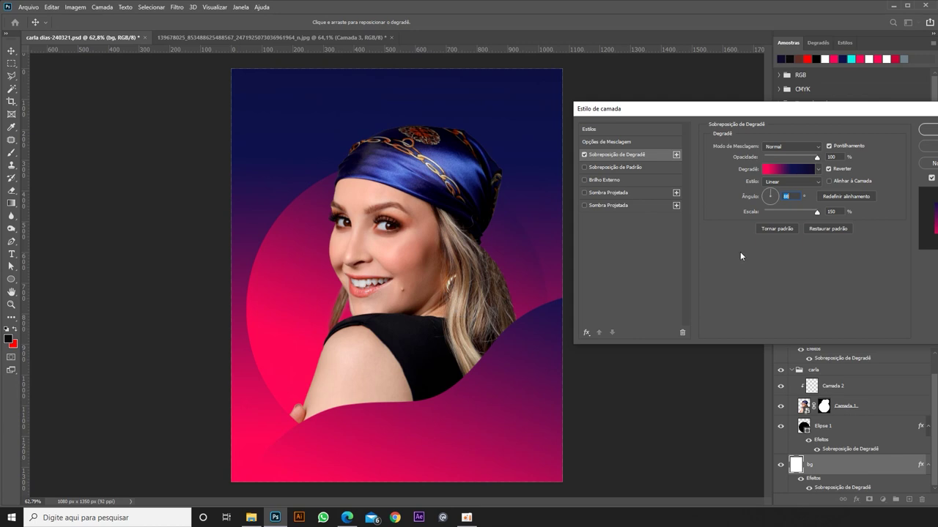
{"action": "left_click", "coordinate": [927, 130]}
{"action": "left_click_drag", "start_coordinate": [540, 261], "coordinate": [543, 291]}
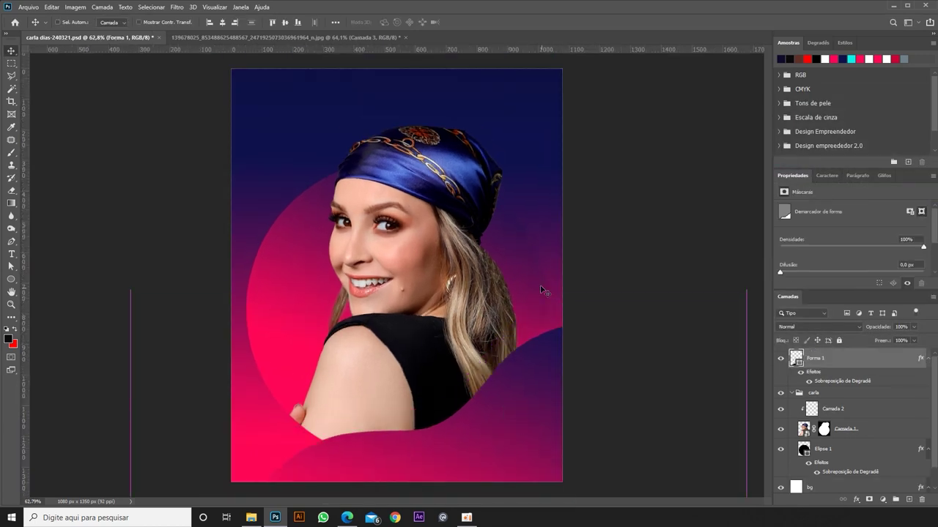
Nudge the portrait photo and its clipped layer slightly to the left.
{"action": "double_click", "coordinate": [850, 472]}
{"action": "key", "text": "Return"}
{"action": "scroll", "coordinate": [525, 298], "scroll_direction": "up", "scroll_amount": 1}
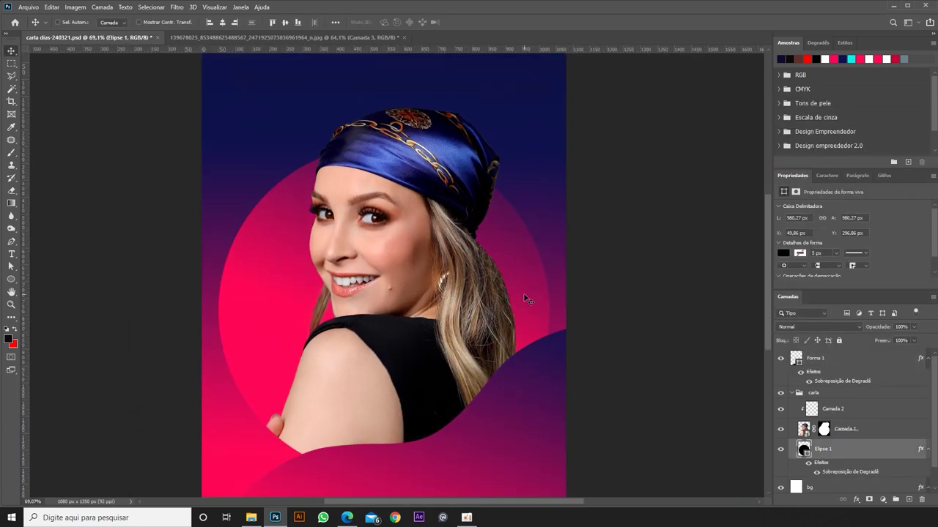
{"action": "left_click", "coordinate": [842, 429]}
{"action": "key", "text": "shift+Left"}
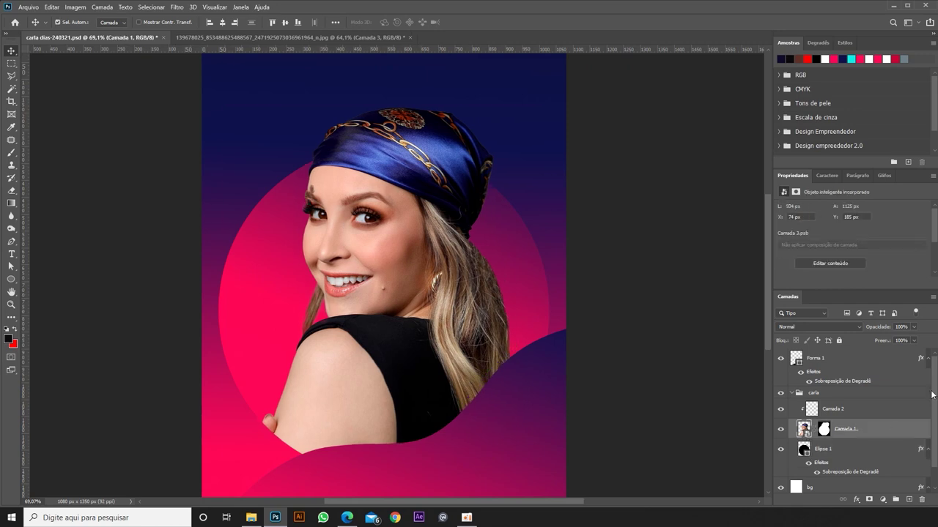
{"action": "left_click", "coordinate": [841, 414], "text": "shift"}
{"action": "key", "text": "shift+Left"}
Duplicate the Forma 1 wave shape and shift the copy slightly upward.
{"action": "left_click", "coordinate": [815, 358]}
{"action": "scroll", "coordinate": [513, 381], "scroll_direction": "down", "scroll_amount": 2}
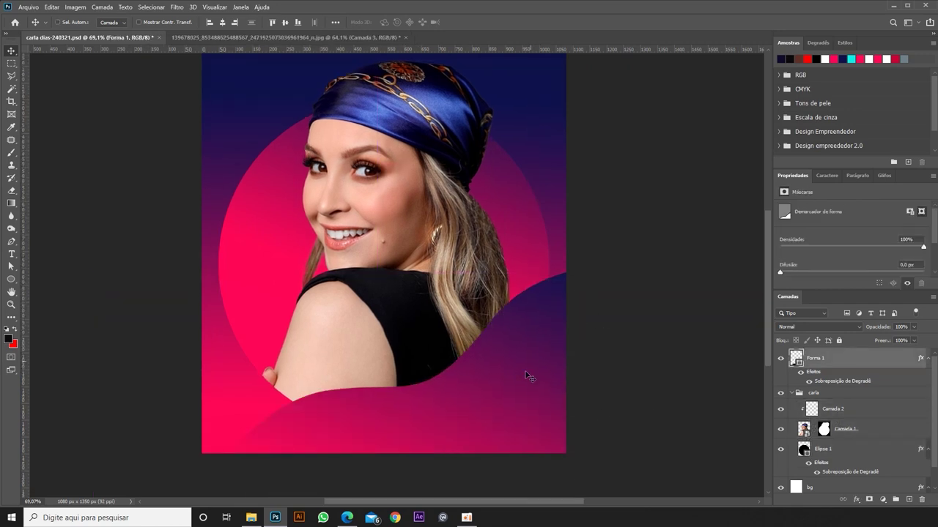
{"action": "key", "text": "ctrl+alt+t"}
{"action": "scroll", "coordinate": [434, 425], "scroll_direction": "down", "scroll_amount": 3}
{"action": "key", "text": "Return"}
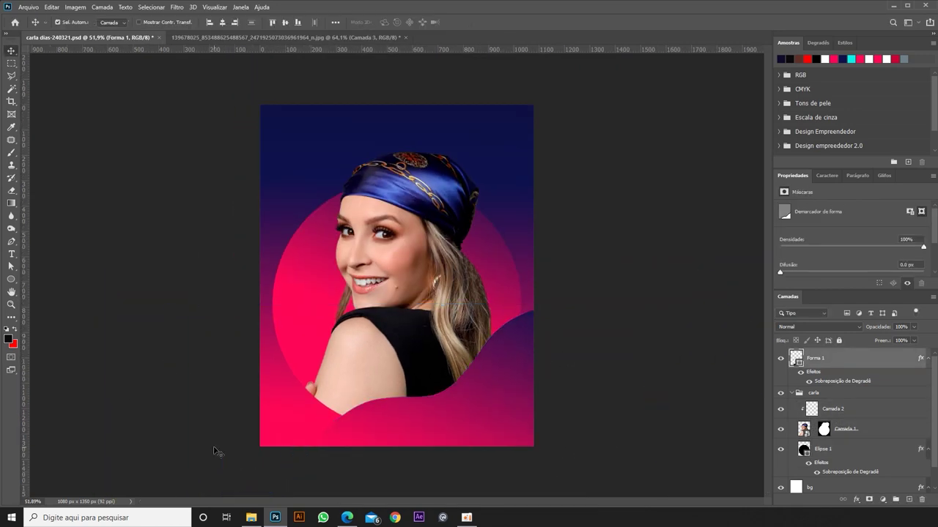
{"action": "mouse_move", "coordinate": [530, 424]}
{"action": "left_mouse_down"}
{"action": "mouse_move", "coordinate": [512, 377]}
{"action": "mouse_move", "coordinate": [527, 373]}
{"action": "mouse_move", "coordinate": [526, 383]}
{"action": "left_mouse_up"}
{"action": "double_click", "coordinate": [843, 383]}
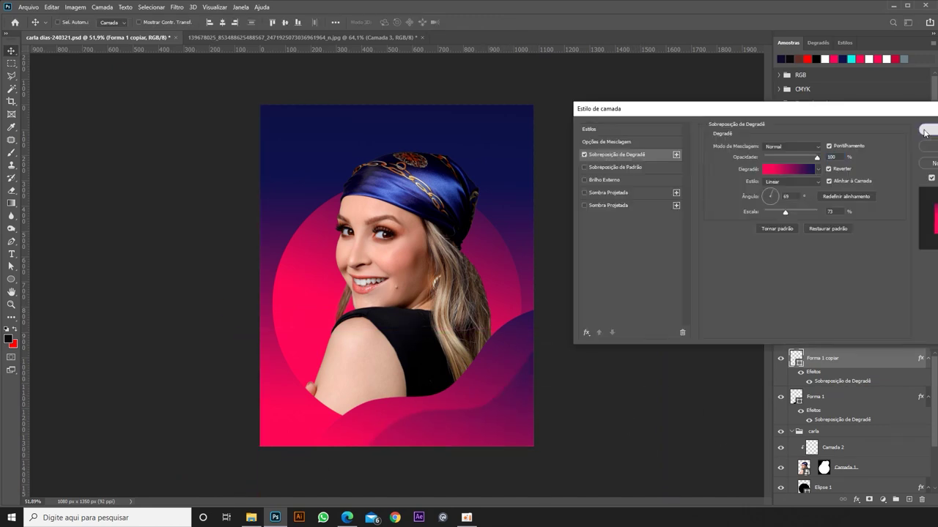
{"action": "key", "text": "Return"}
{"action": "scroll", "coordinate": [532, 304], "scroll_direction": "up", "scroll_amount": 3}
{"action": "scroll", "coordinate": [483, 304], "scroll_direction": "left", "scroll_amount": 1}
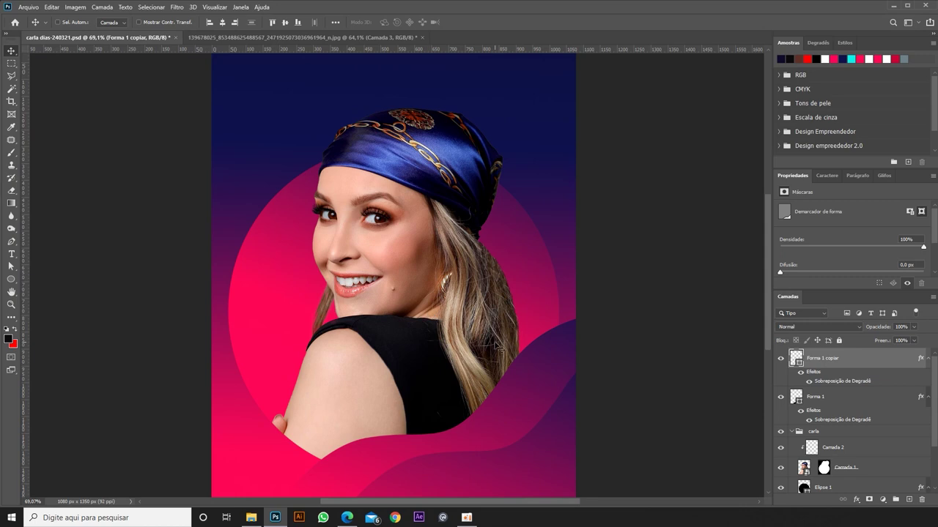
Place the copied wave behind the woman and reposition its gradient overlay.
{"action": "left_click", "coordinate": [815, 396], "text": "shift"}
{"action": "scroll", "coordinate": [405, 259], "scroll_direction": "down", "scroll_amount": 3}
{"action": "key", "text": "ctrl+t"}
{"action": "left_click_drag", "start_coordinate": [515, 438], "coordinate": [542, 440]}
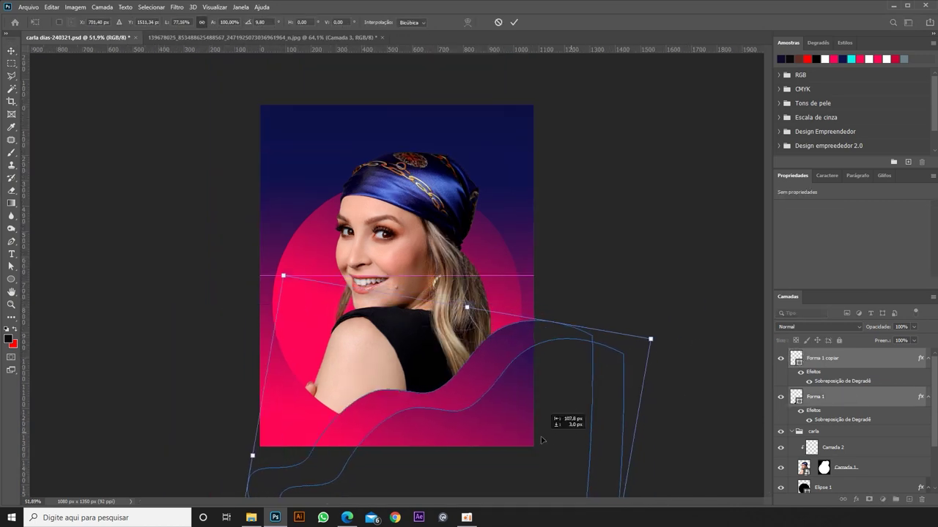
{"action": "key", "text": "Escape"}
{"action": "scroll", "coordinate": [512, 437], "scroll_direction": "up", "scroll_amount": 3}
{"action": "mouse_move", "coordinate": [520, 344]}
{"action": "left_mouse_down"}
{"action": "mouse_move", "coordinate": [558, 403]}
{"action": "mouse_move", "coordinate": [503, 445]}
{"action": "mouse_move", "coordinate": [482, 422]}
{"action": "left_mouse_up"}
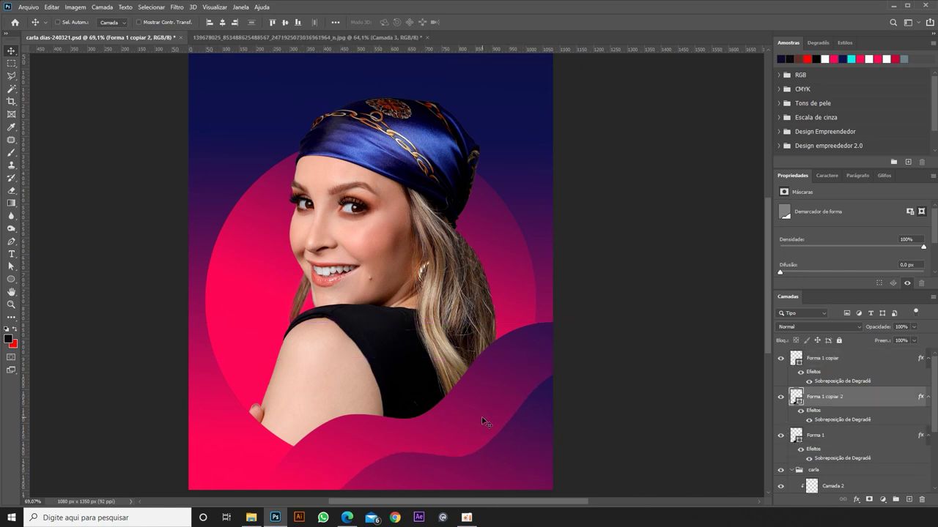
{"action": "left_click_drag", "start_coordinate": [824, 396], "coordinate": [825, 432]}
{"action": "mouse_move", "coordinate": [317, 406]}
{"action": "left_mouse_down"}
{"action": "mouse_move", "coordinate": [339, 423]}
{"action": "mouse_move", "coordinate": [337, 411]}
{"action": "left_mouse_up"}
{"action": "double_click", "coordinate": [842, 450]}
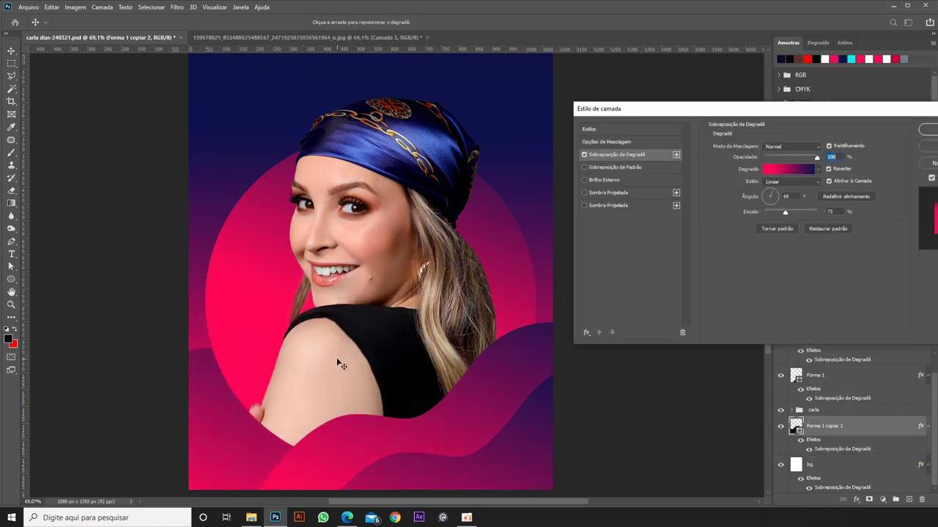
{"action": "left_click_drag", "start_coordinate": [337, 360], "coordinate": [334, 373]}
{"action": "left_click", "coordinate": [925, 132]}
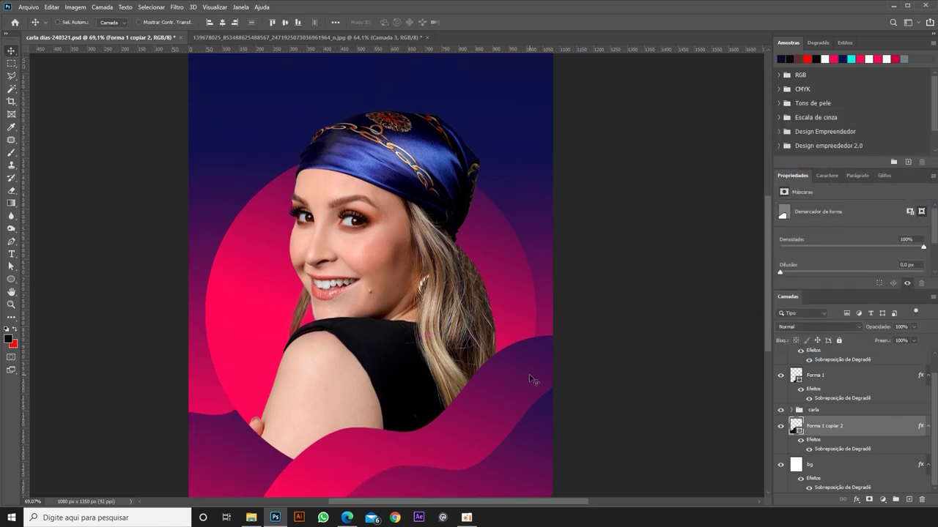
Resize Elipse 1 in the photo group to match the pink circle.
{"action": "left_click", "coordinate": [544, 268], "text": "ctrl"}
{"action": "key", "text": "ctrl+t"}
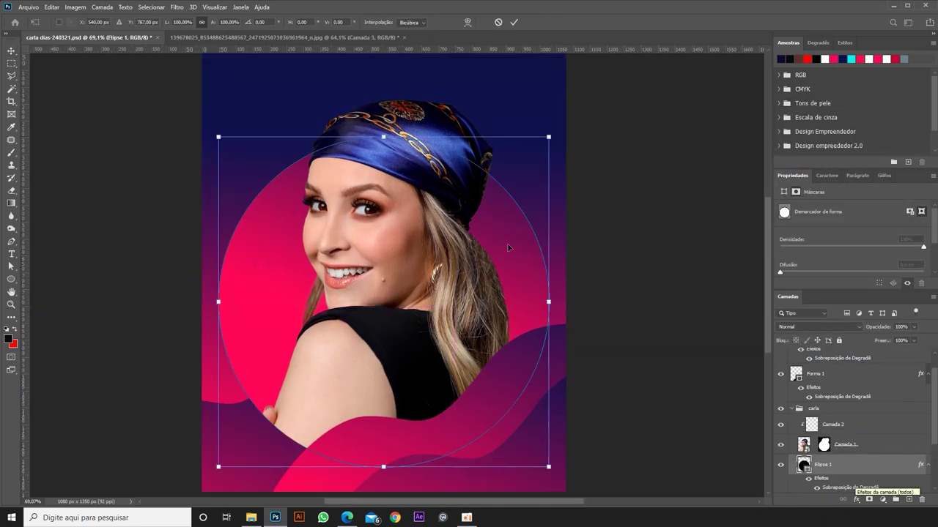
{"action": "left_click_drag", "start_coordinate": [219, 137], "coordinate": [248, 154]}
{"action": "key", "text": "Return"}
Mask the photo to the ellipse and brush the top of the headscarf back in.
{"action": "right_click", "coordinate": [824, 444]}
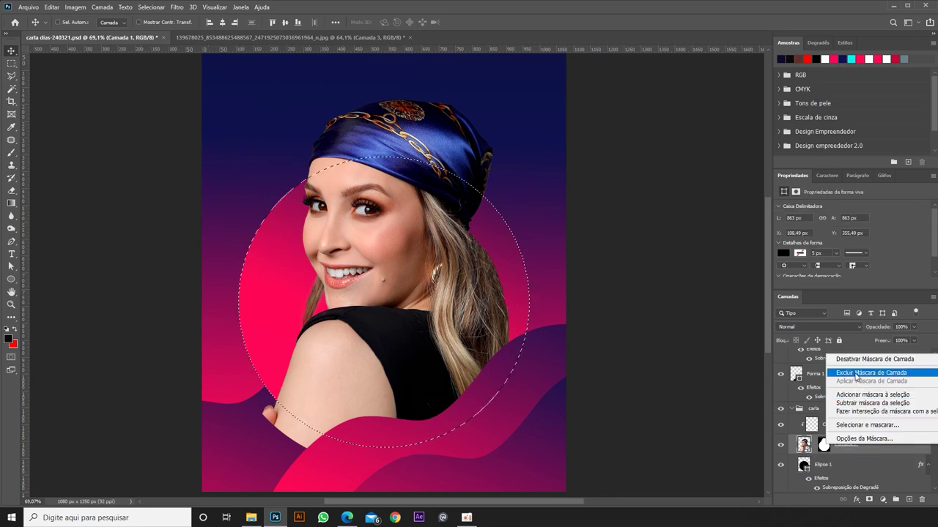
{"action": "left_click", "coordinate": [850, 377]}
{"action": "key", "text": "b"}
{"action": "key", "text": "0"}
{"action": "left_click_drag", "start_coordinate": [416, 153], "coordinate": [507, 169]}
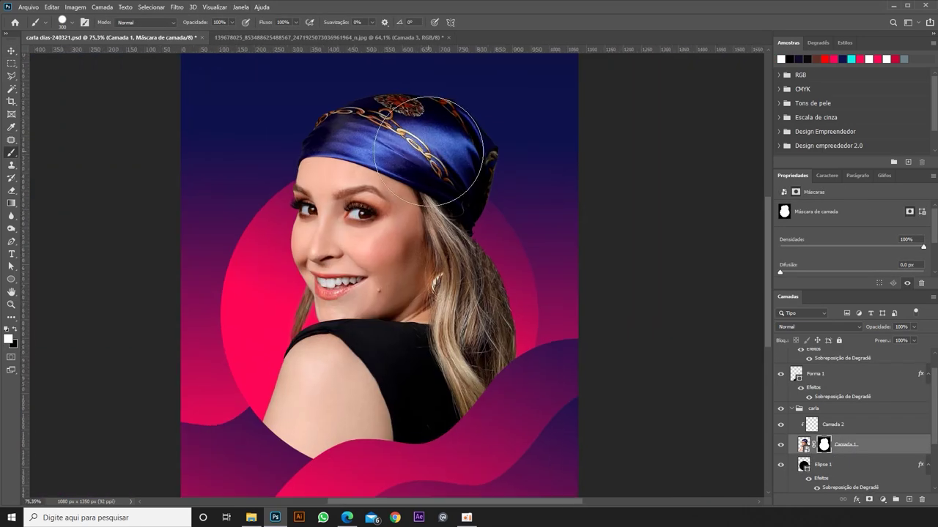
{"action": "key", "text": "t"}
{"action": "left_click", "coordinate": [282, 135]}
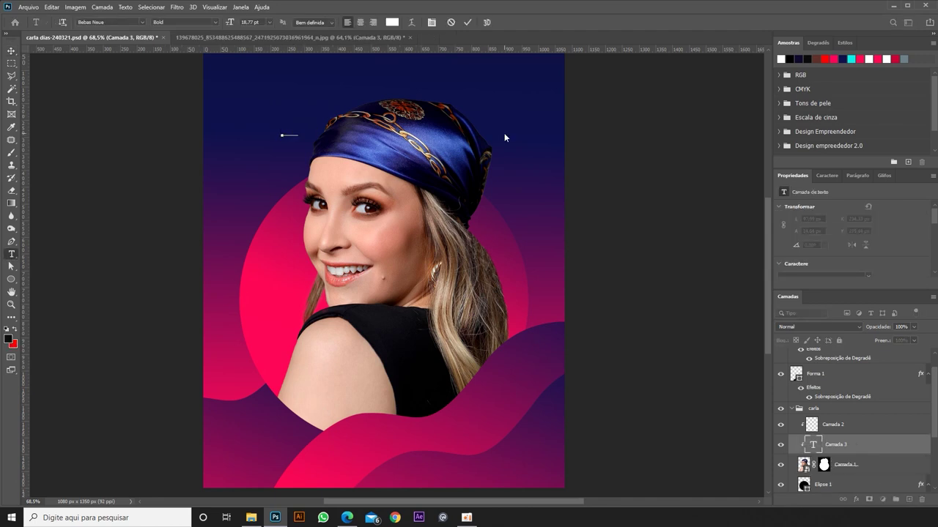
{"action": "type", "text": "carla dias"}
{"action": "left_click", "coordinate": [653, 233]}
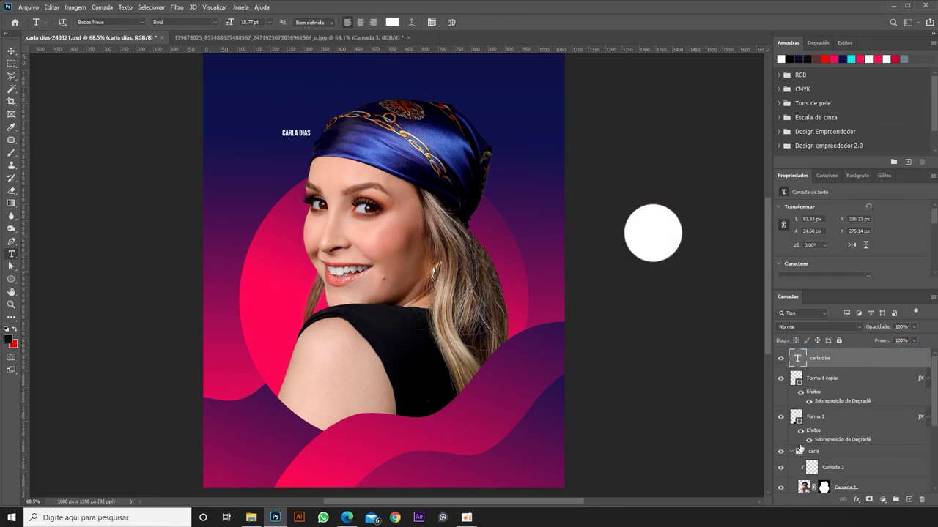
{"action": "key", "text": "ctrl+t"}
{"action": "left_click_drag", "start_coordinate": [310, 138], "coordinate": [471, 157]}
{"action": "left_click_drag", "start_coordinate": [366, 126], "coordinate": [324, 104]}
{"action": "left_click_drag", "start_coordinate": [418, 130], "coordinate": [343, 115]}
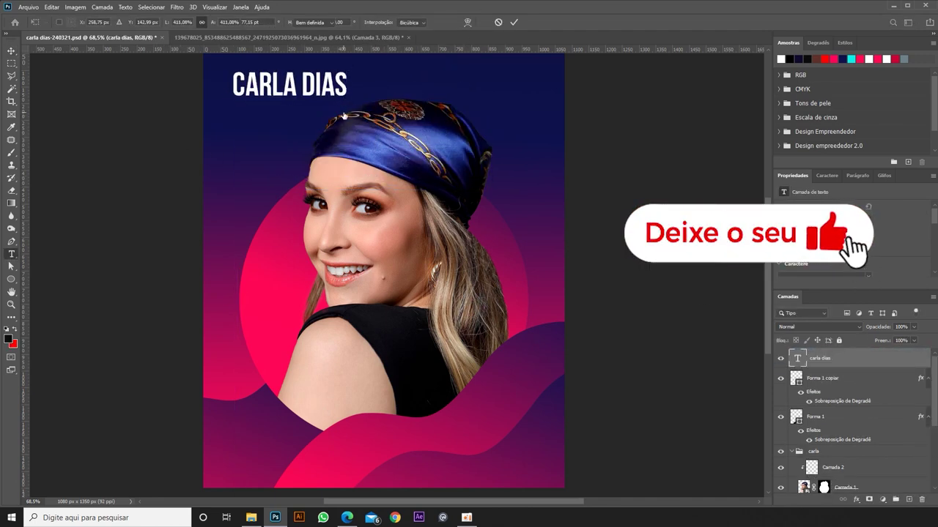
{"action": "key", "text": "Return"}
Break the title onto two lines and drag out a duplicate of the text layer.
{"action": "left_click", "coordinate": [300, 85]}
{"action": "key", "text": "Return"}
{"action": "key", "text": "ctrl+Return"}
{"action": "key", "text": "v"}
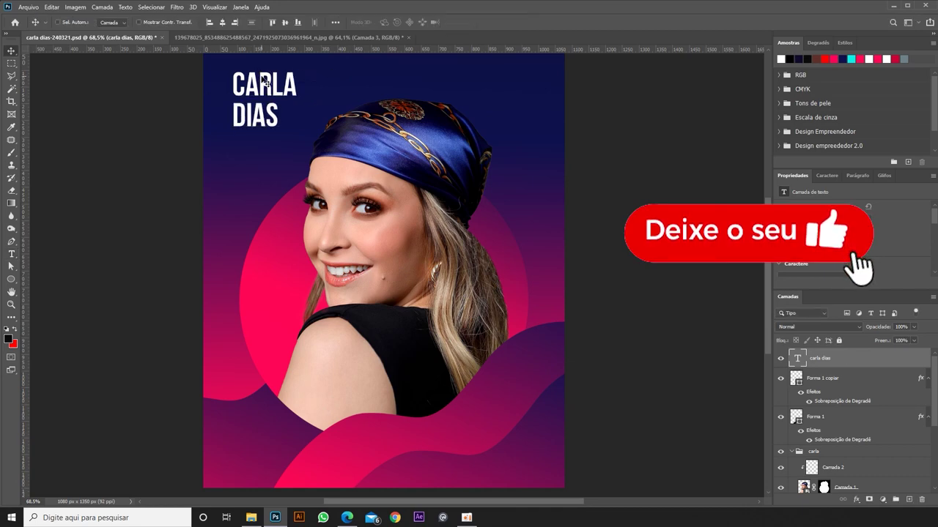
{"action": "left_click_drag", "start_coordinate": [265, 82], "coordinate": [258, 82]}
Add an inside Stroke layer style to the title copy.
{"action": "double_click", "coordinate": [864, 359]}
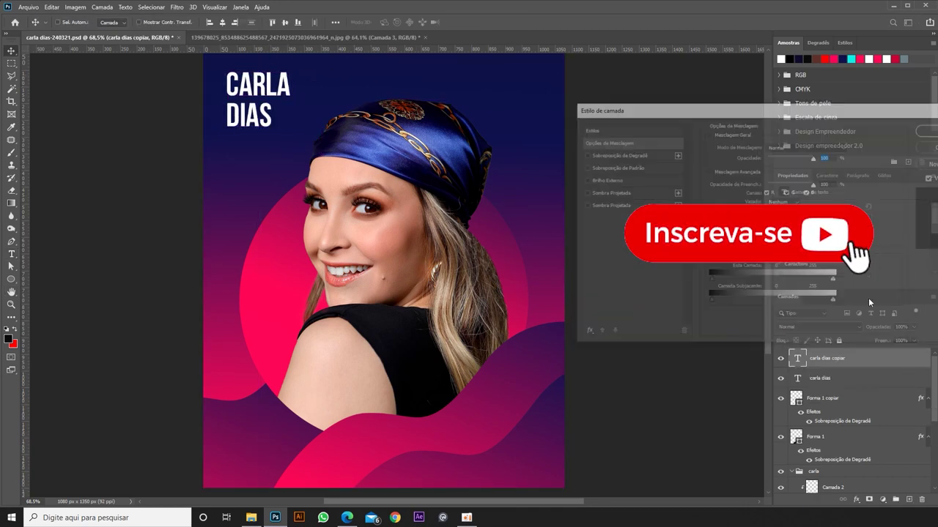
{"action": "left_click", "coordinate": [586, 332]}
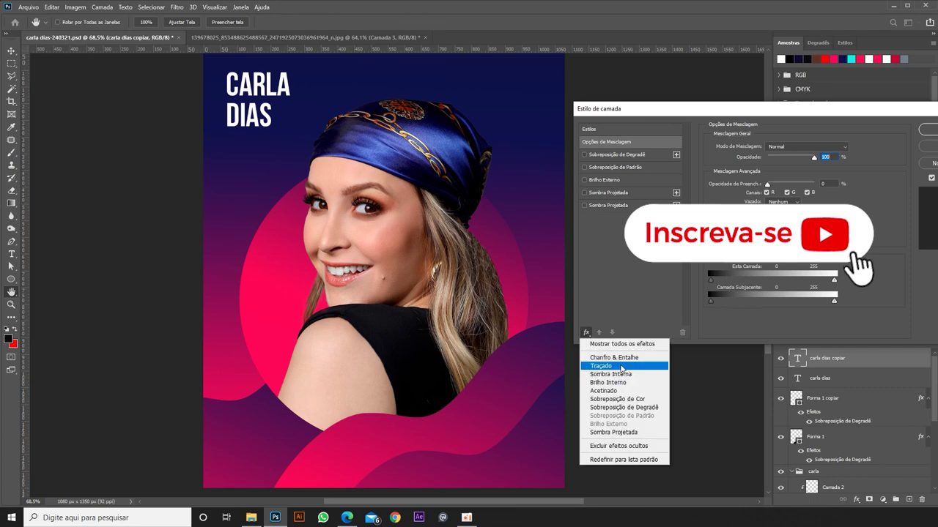
{"action": "left_click", "coordinate": [622, 367]}
{"action": "left_click", "coordinate": [778, 158]}
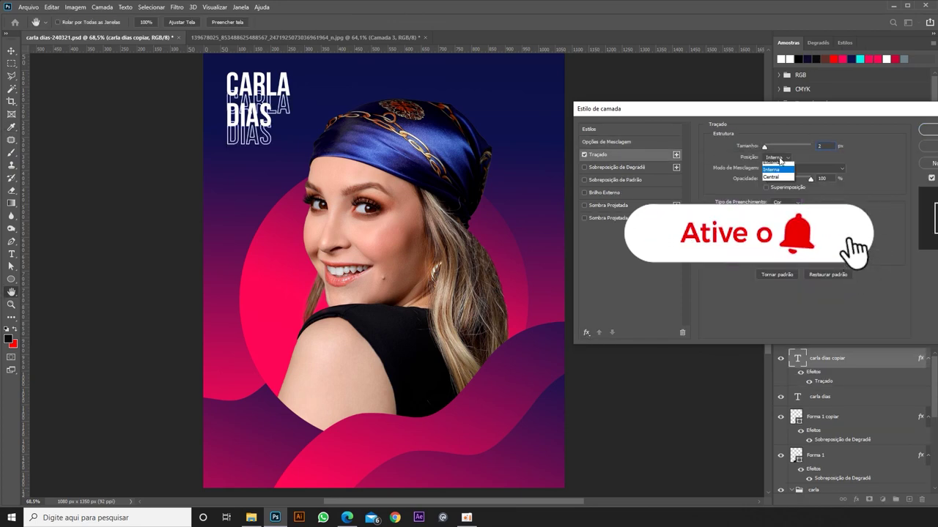
{"action": "key", "text": "Return"}
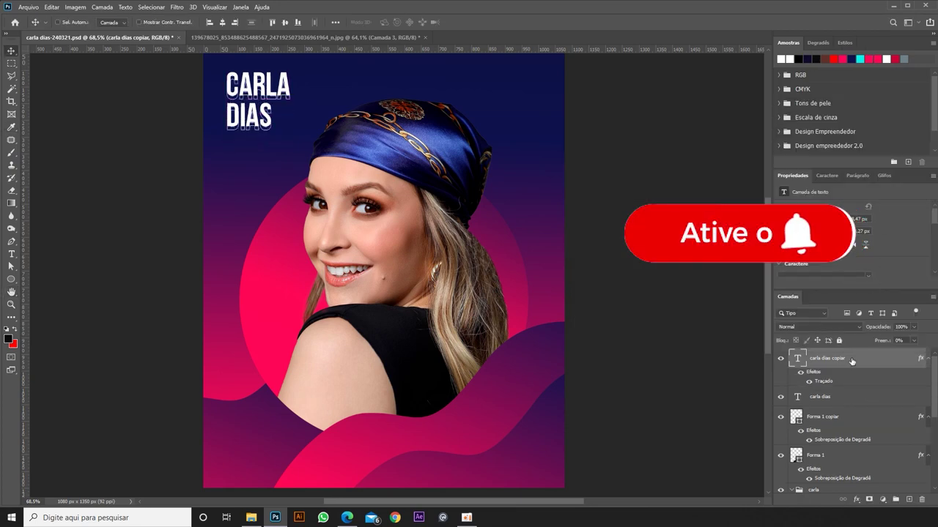
Duplicate the outlined copies, keep the plain title on top, and group the copies.
{"action": "key", "text": "ctrl+j"}
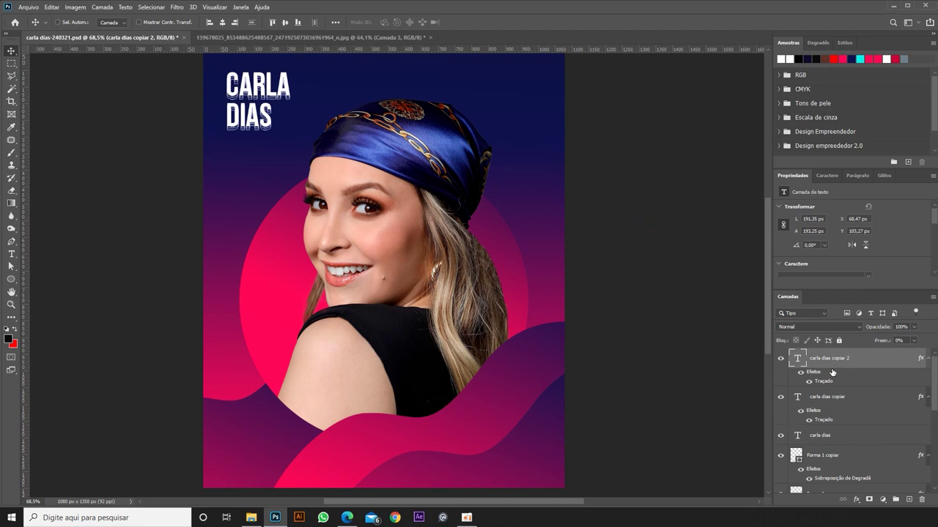
{"action": "left_click", "coordinate": [833, 396], "text": "shift"}
{"action": "key", "text": "ctrl+j"}
{"action": "key", "text": "Delete"}
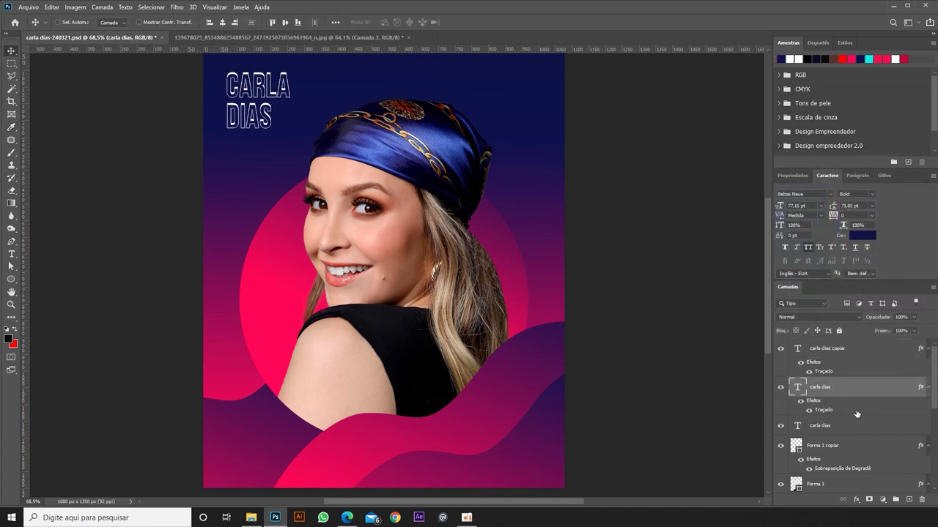
{"action": "left_click_drag", "start_coordinate": [857, 386], "coordinate": [853, 440]}
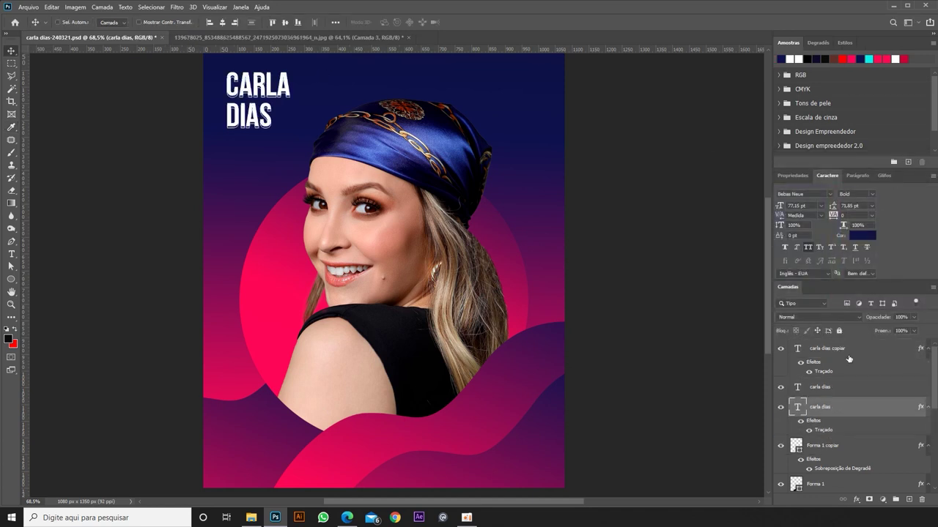
{"action": "left_click", "coordinate": [828, 348]}
{"action": "left_click_drag", "start_coordinate": [828, 348], "coordinate": [842, 388]}
{"action": "left_click", "coordinate": [845, 406], "text": "ctrl"}
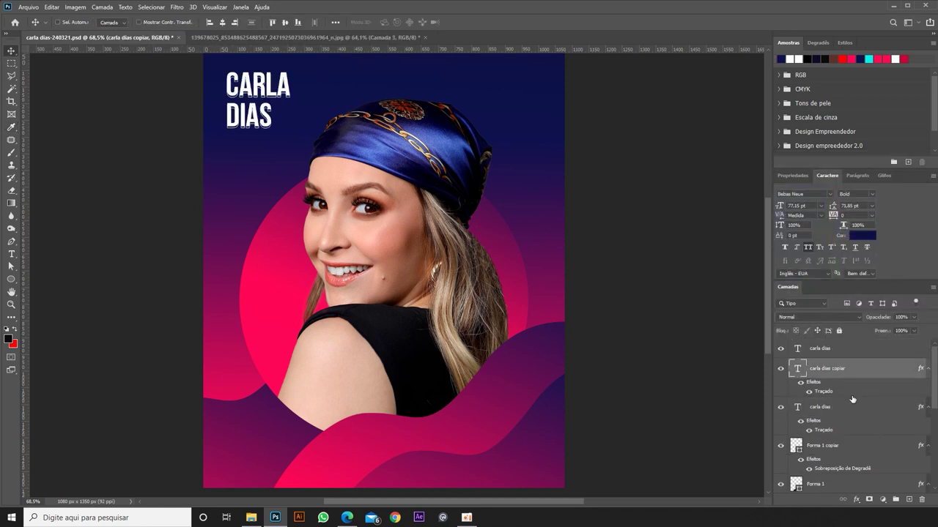
{"action": "left_click", "coordinate": [852, 418]}
{"action": "mouse_move", "coordinate": [849, 442]}
{"action": "left_mouse_down"}
{"action": "mouse_move", "coordinate": [860, 456]}
{"action": "mouse_move", "coordinate": [844, 490]}
{"action": "left_mouse_up"}
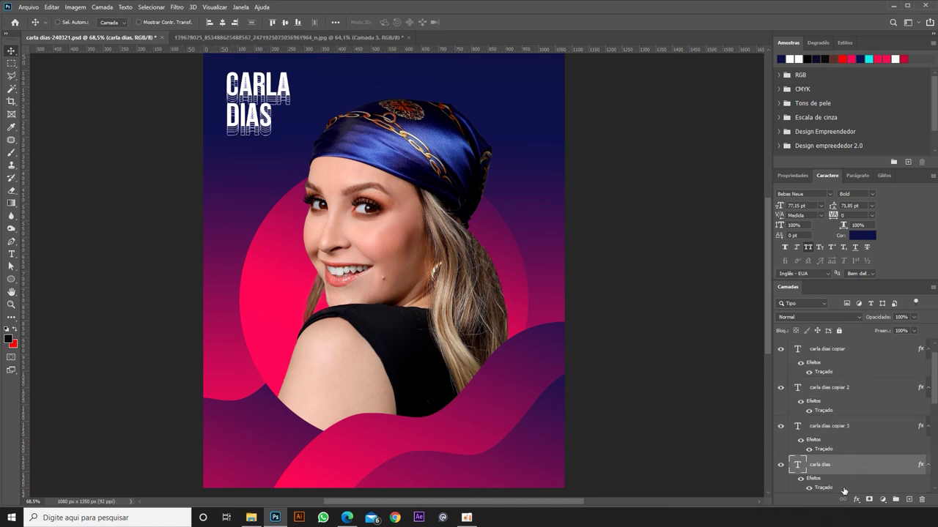
{"action": "key", "text": "ctrl+z"}
{"action": "key", "text": "ctrl+z"}
{"action": "key", "text": "ctrl+z"}
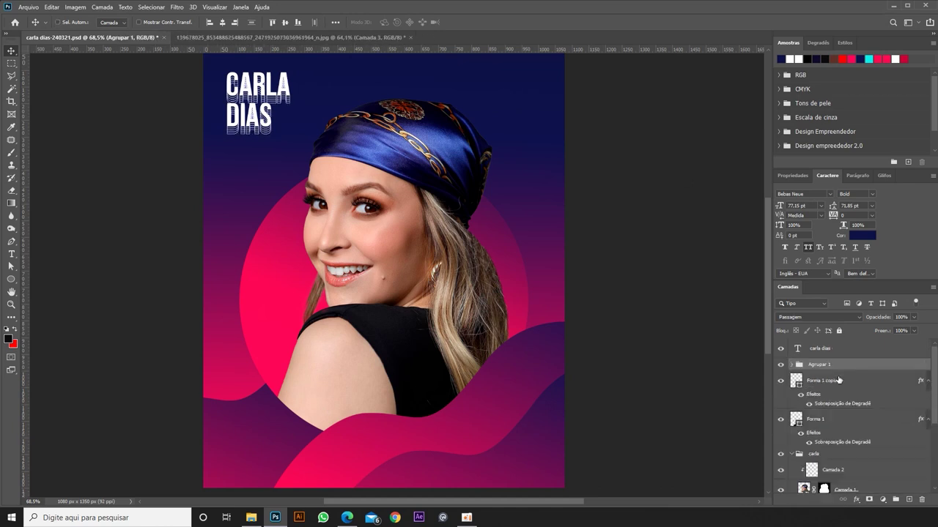
{"action": "key", "text": "ctrl+z"}
{"action": "key", "text": "ctrl+z"}
Add a layer mask to Agrupar 1 and apply a gradient preset.
{"action": "left_click", "coordinate": [11, 203]}
{"action": "left_click", "coordinate": [94, 22]}
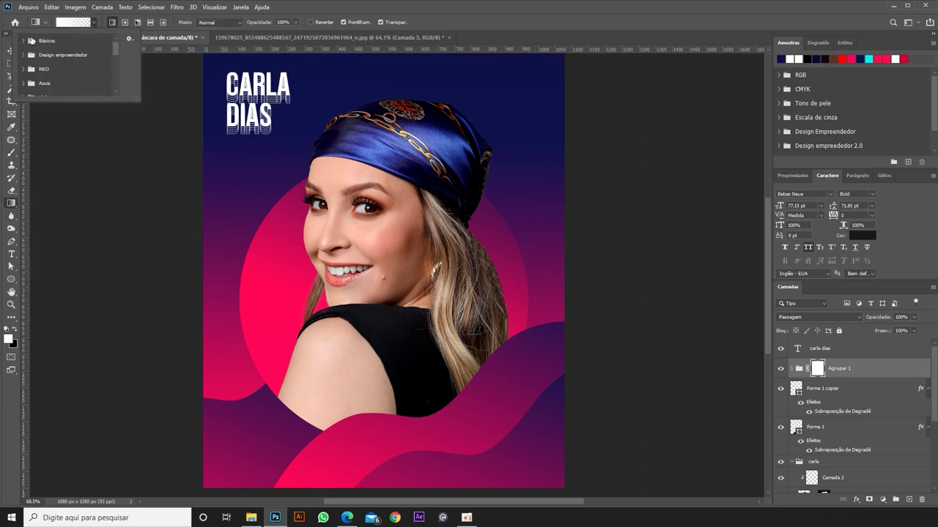
{"action": "left_click", "coordinate": [255, 72]}
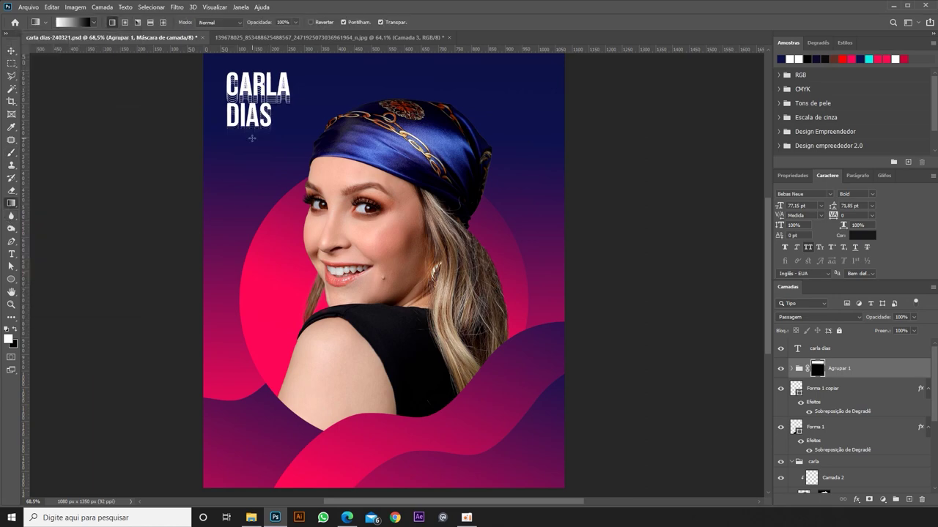
{"action": "key", "text": "ctrl+1"}
{"action": "key", "text": "ctrl+0"}
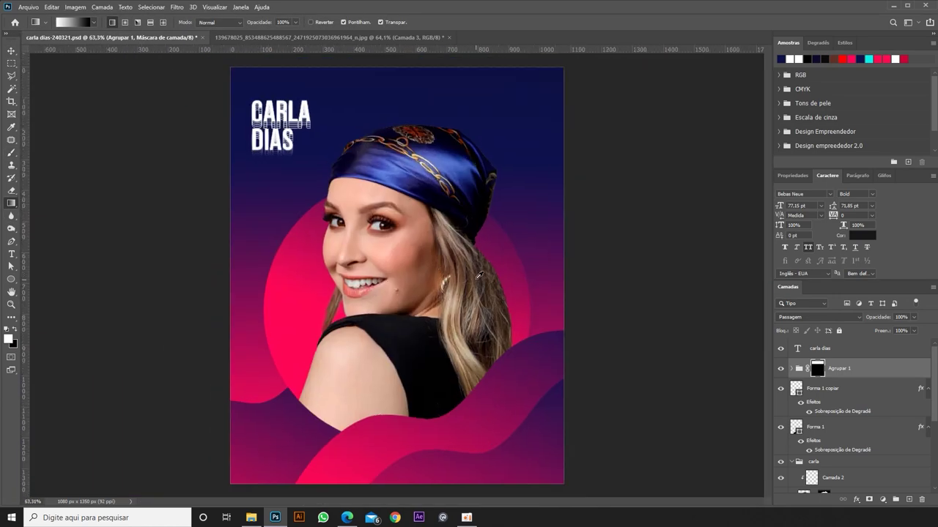
{"action": "scroll", "coordinate": [480, 275], "scroll_direction": "up", "scroll_amount": 1}
Paint black with a size-50 brush to hide the lowest echo under CARLA.
{"action": "key", "text": "b"}
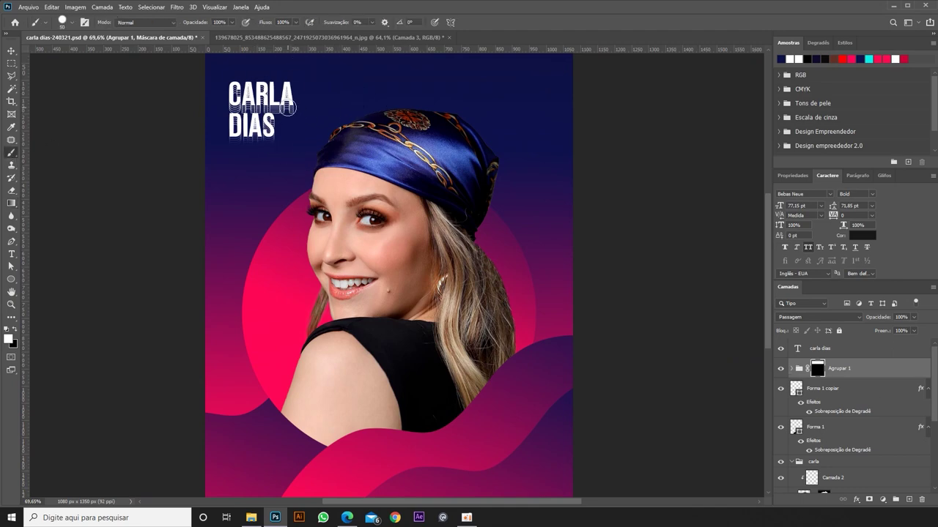
{"action": "key", "text": "x"}
{"action": "left_click", "coordinate": [71, 22]}
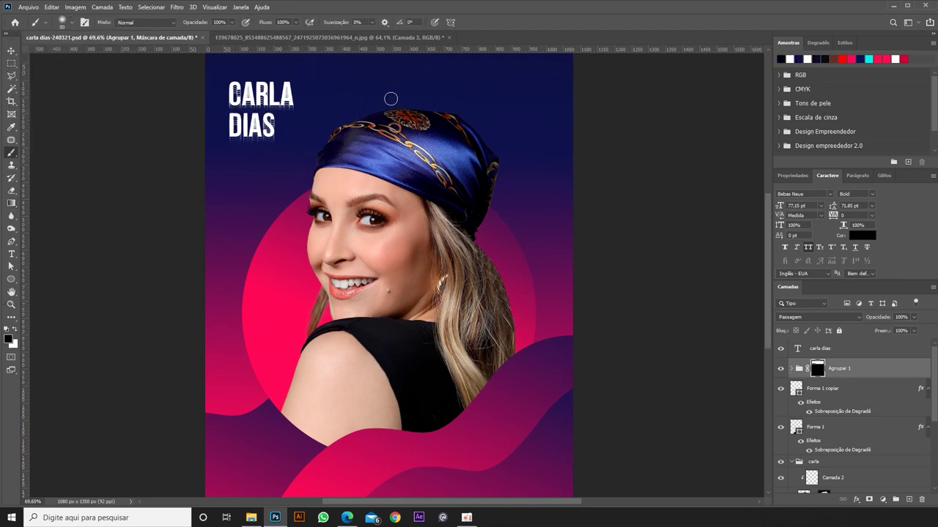
{"action": "scroll", "coordinate": [289, 88], "scroll_direction": "up", "scroll_amount": 10}
{"action": "left_click_drag", "start_coordinate": [326, 146], "coordinate": [105, 168]}
{"action": "key", "text": "x"}
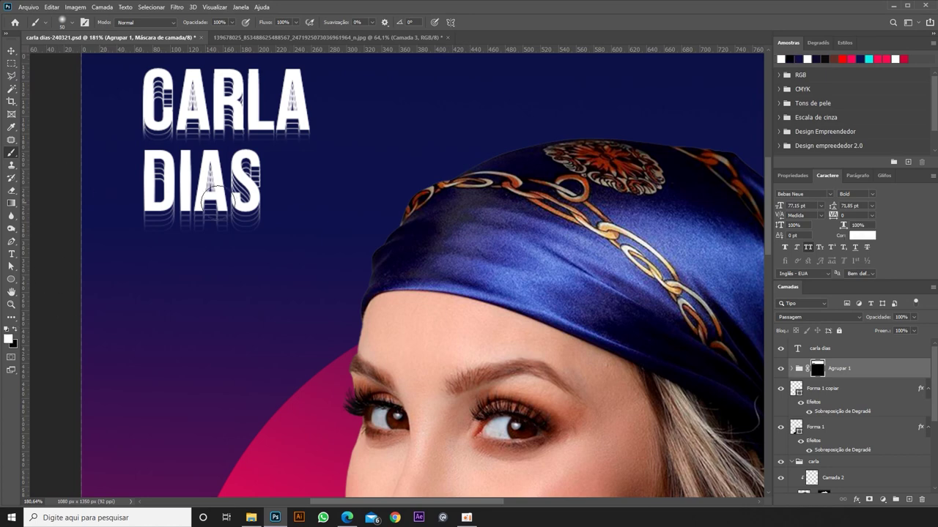
{"action": "scroll", "coordinate": [285, 100], "scroll_direction": "down", "scroll_amount": 10}
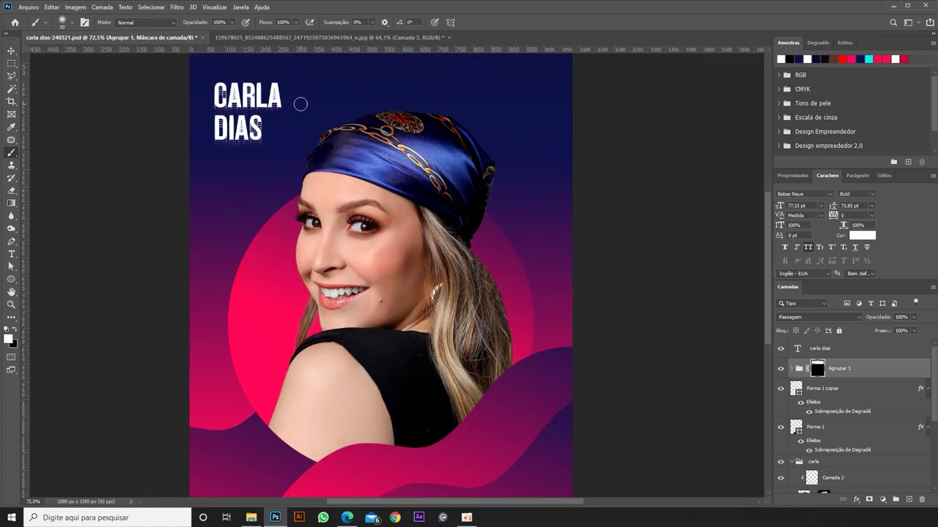
{"action": "scroll", "coordinate": [208, 97], "scroll_direction": "down", "scroll_amount": 1}
{"action": "key", "text": "v"}
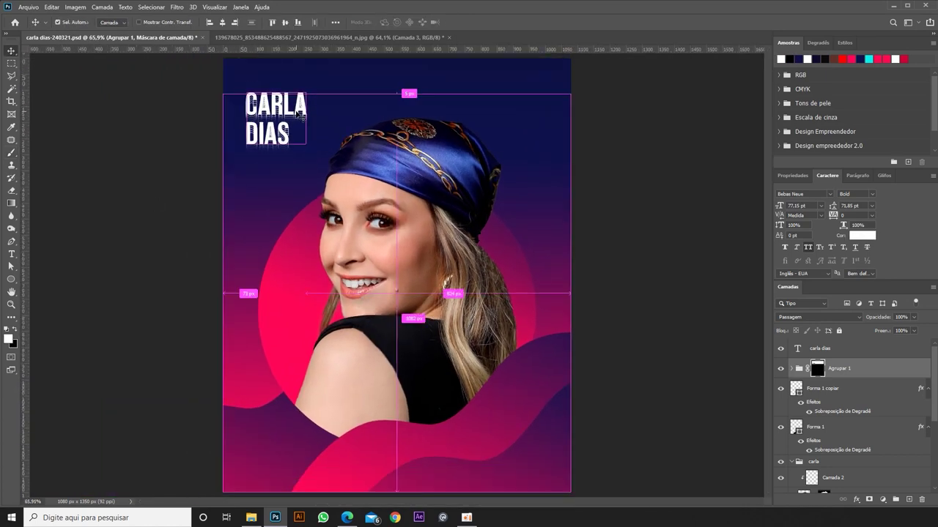
{"action": "left_click", "coordinate": [877, 350]}
{"action": "double_click", "coordinate": [877, 358]}
{"action": "left_click", "coordinate": [584, 205]}
{"action": "left_click", "coordinate": [676, 205]}
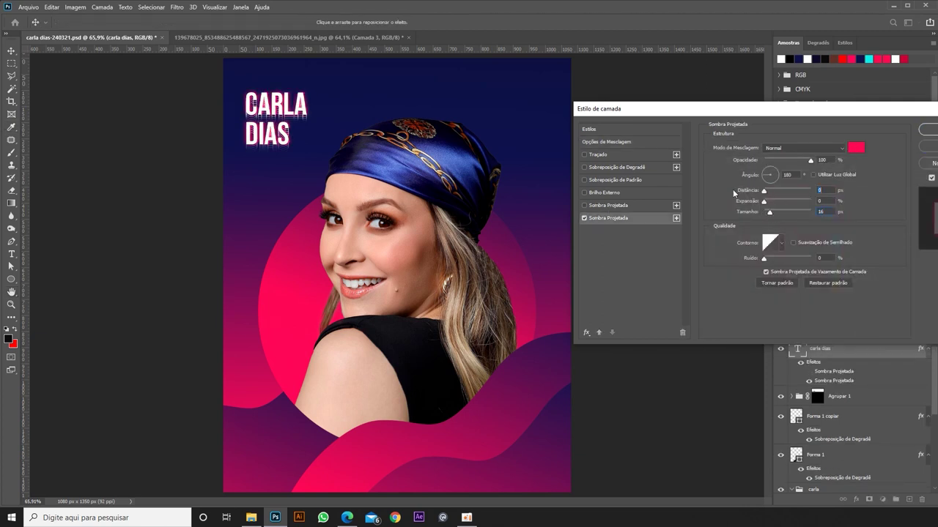
Set the drop shadow to 100% opacity with a dark blue colour.
{"action": "left_click_drag", "start_coordinate": [801, 160], "coordinate": [812, 160]}
{"action": "left_click", "coordinate": [855, 148]}
{"action": "left_click", "coordinate": [835, 226]}
{"action": "left_click", "coordinate": [784, 268]}
{"action": "left_click", "coordinate": [921, 178]}
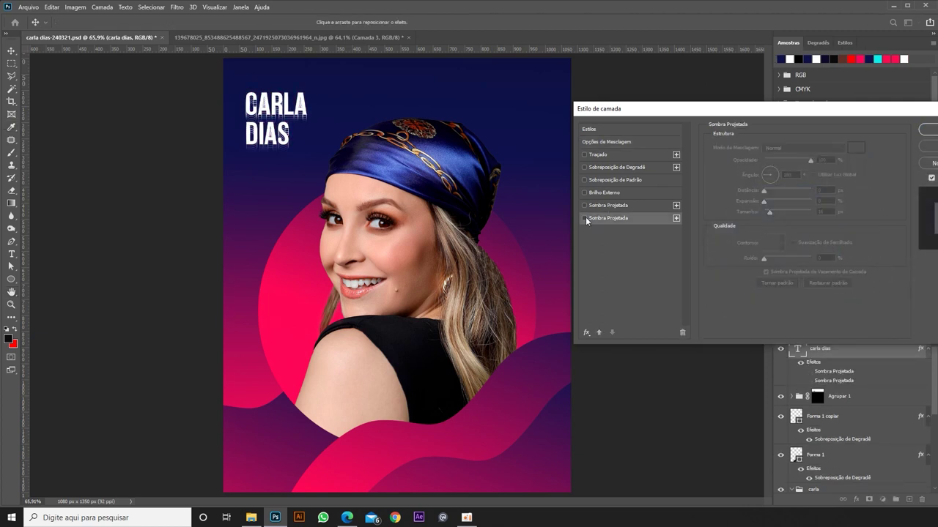
{"action": "key", "text": "Return"}
Group the title with its echoes as 'carla nome' and nudge it upward.
{"action": "key", "text": "ctrl+g"}
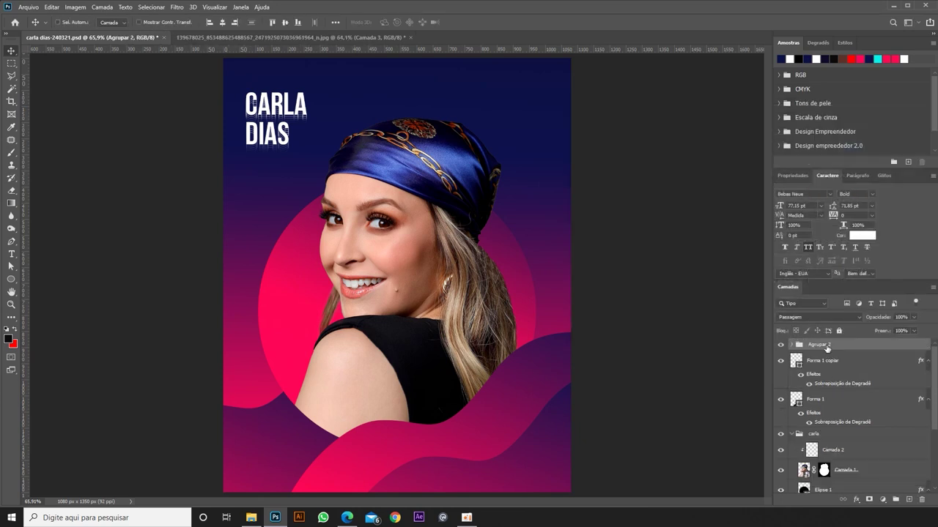
{"action": "double_click", "coordinate": [813, 344]}
{"action": "type", "text": "carla nome"}
{"action": "left_click", "coordinate": [413, 36]}
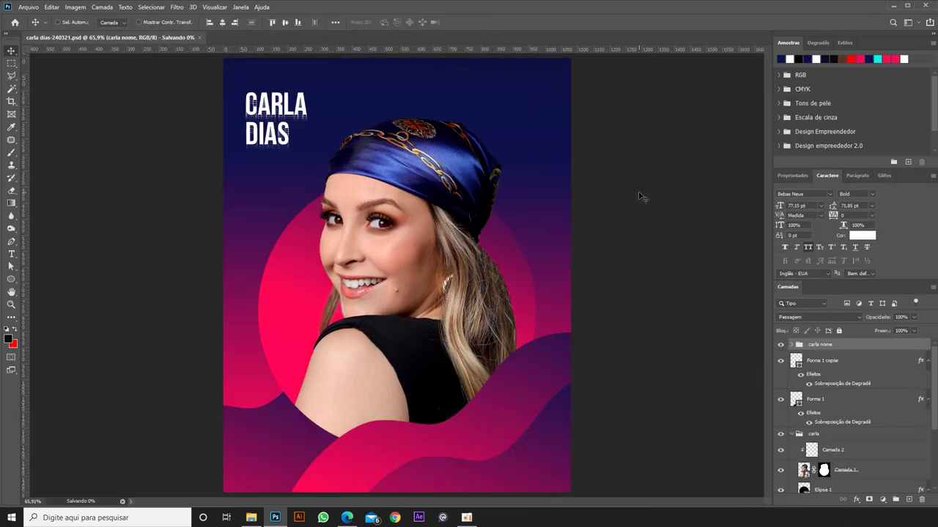
{"action": "key", "text": "shift+Up"}
{"action": "key", "text": "shift+Up"}
Name the copied group bbb21 and retype its title and echo texts as BBB 21.
{"action": "key", "text": "shift+Left"}
{"action": "key", "text": "shift+Right"}
{"action": "key", "text": "shift+Down"}
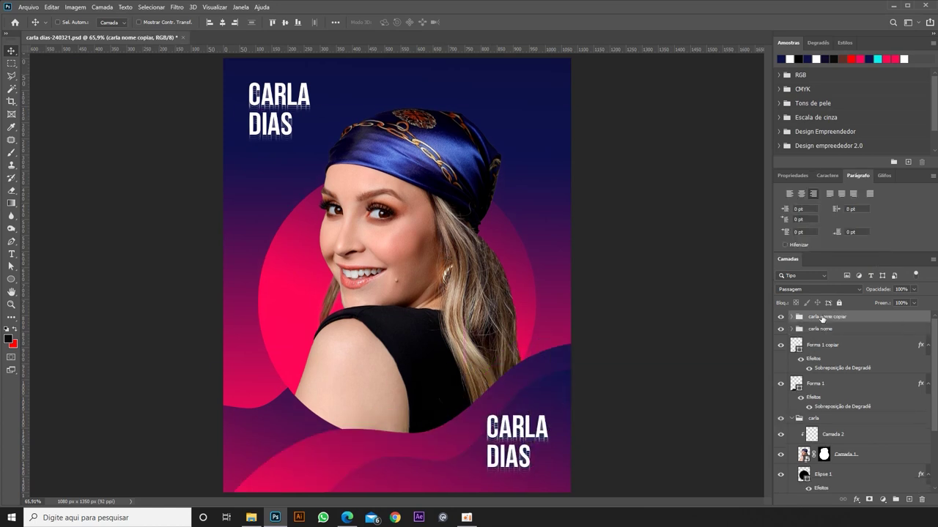
{"action": "key", "text": "Return"}
{"action": "left_click", "coordinate": [792, 317]}
{"action": "double_click", "coordinate": [804, 333]}
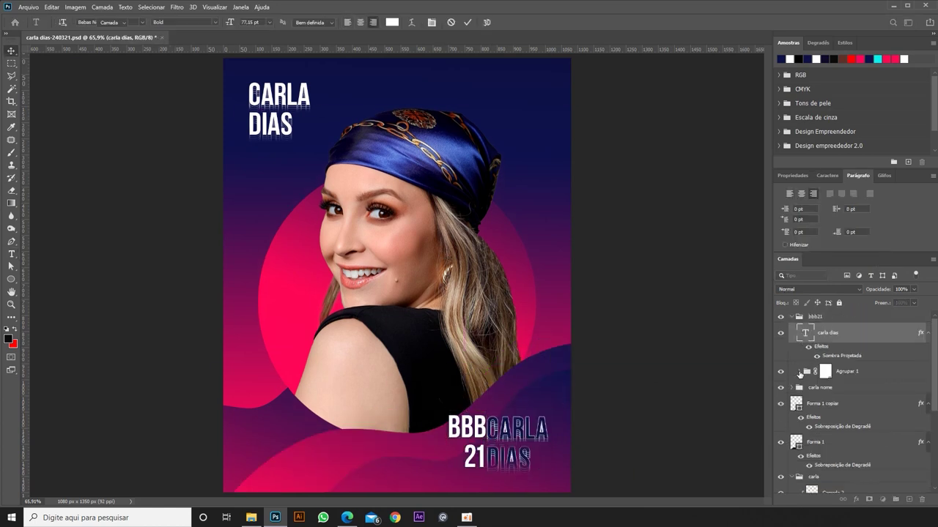
{"action": "left_click", "coordinate": [800, 372]}
{"action": "left_click", "coordinate": [811, 393]}
{"action": "left_click", "coordinate": [811, 431]}
{"action": "left_click", "coordinate": [811, 463]}
{"action": "scroll", "coordinate": [811, 467], "scroll_direction": "down", "scroll_amount": 1}
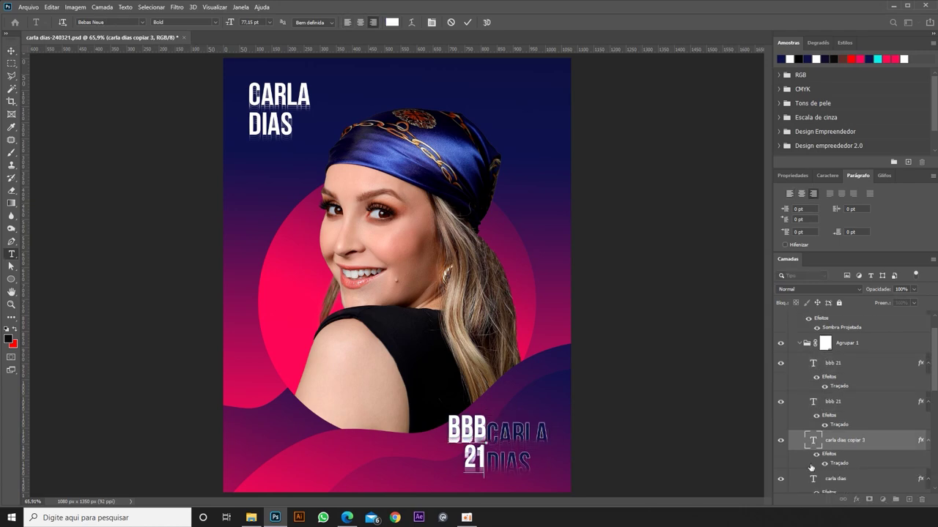
{"action": "key", "text": "Escape"}
{"action": "key", "text": "v"}
{"action": "left_click", "coordinate": [812, 477]}
{"action": "scroll", "coordinate": [813, 439], "scroll_direction": "down", "scroll_amount": 1}
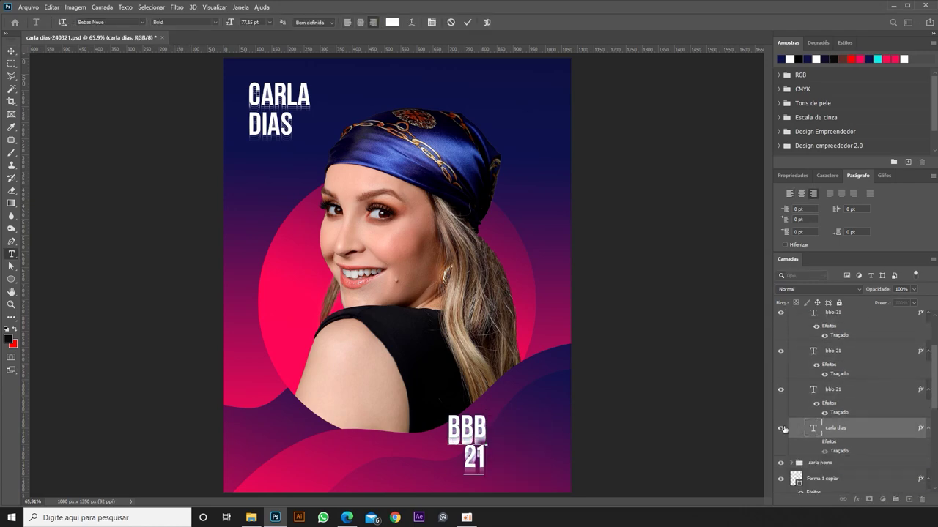
{"action": "scroll", "coordinate": [442, 416], "scroll_direction": "up", "scroll_amount": 3}
{"action": "scroll", "coordinate": [438, 352], "scroll_direction": "down", "scroll_amount": 2}
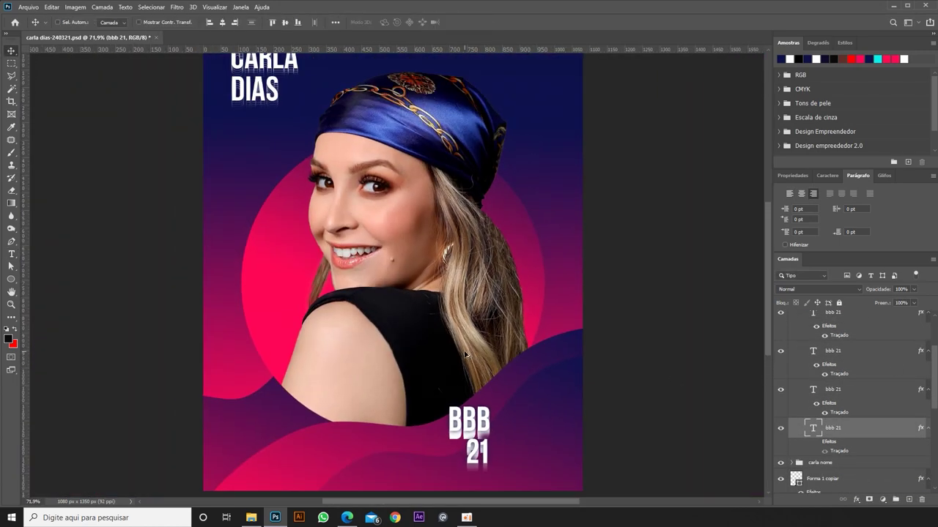
{"action": "scroll", "coordinate": [846, 401], "scroll_direction": "down", "scroll_amount": 1}
{"action": "scroll", "coordinate": [846, 401], "scroll_direction": "up", "scroll_amount": 2}
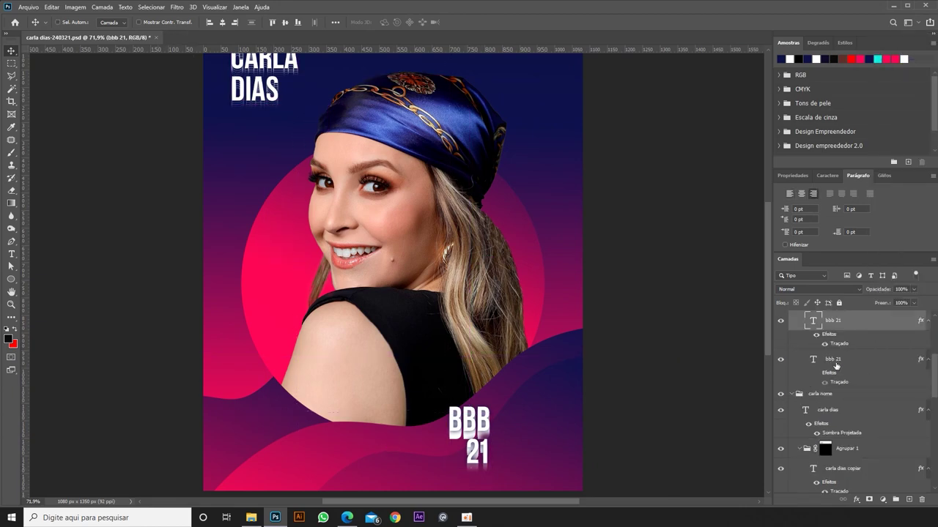
{"action": "scroll", "coordinate": [846, 401], "scroll_direction": "up", "scroll_amount": 1}
Recolour a bbb 21 echo to a sampled dark purple and edit a lower echo copy.
{"action": "left_click", "coordinate": [860, 377]}
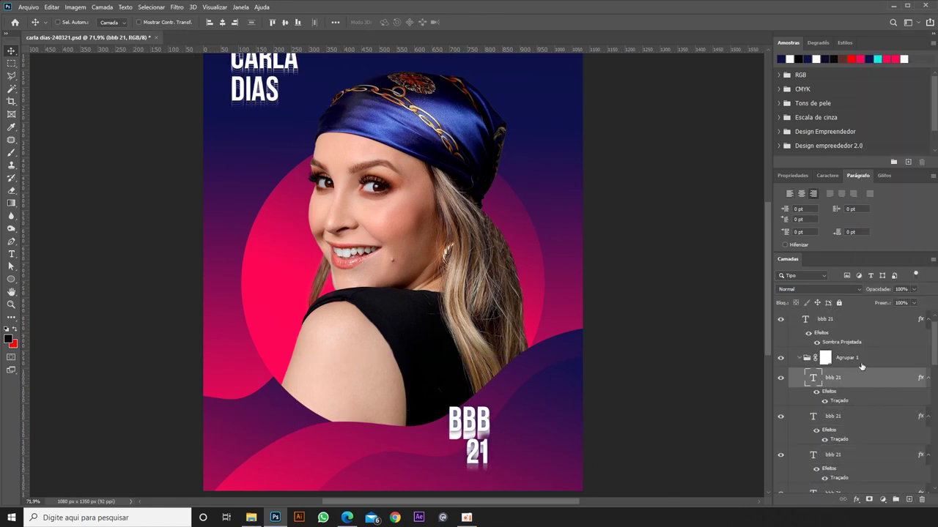
{"action": "left_click", "coordinate": [795, 178]}
{"action": "left_click", "coordinate": [879, 293]}
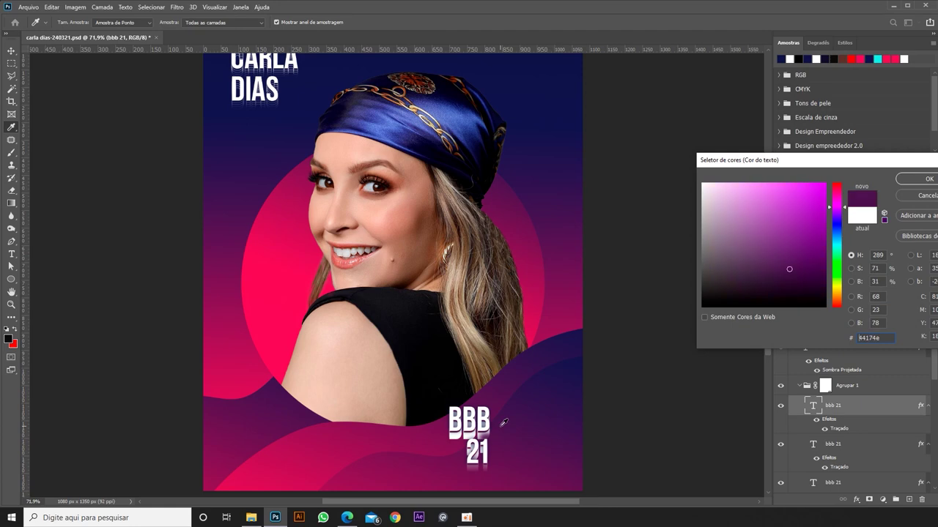
{"action": "key", "text": "Return"}
{"action": "key", "text": "t"}
{"action": "scroll", "coordinate": [850, 433], "scroll_direction": "down", "scroll_amount": 2}
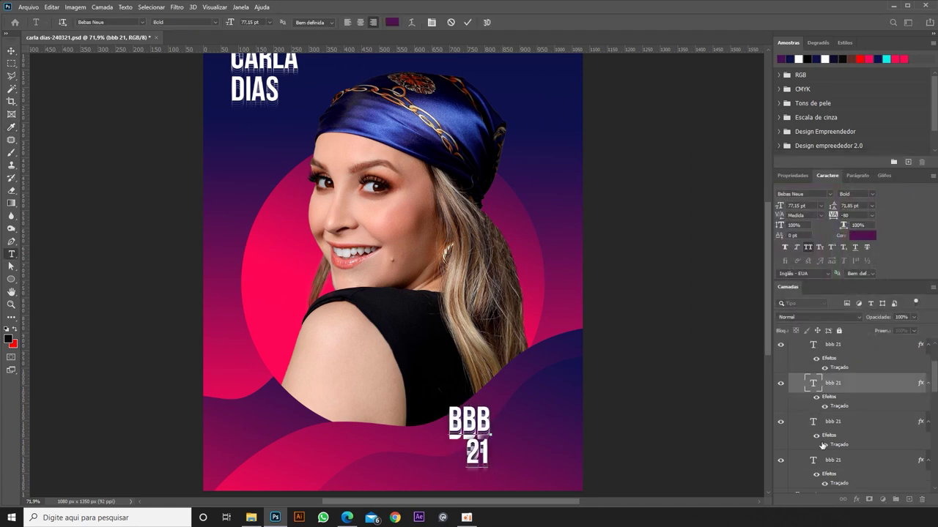
{"action": "double_click", "coordinate": [812, 460]}
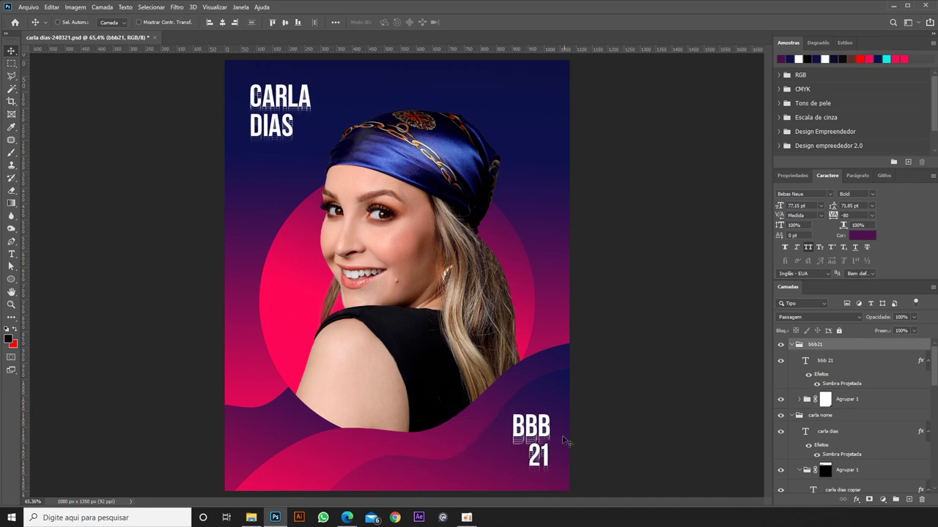
Select the main bbb 21 text layer and review its layer style.
{"action": "scroll", "coordinate": [568, 440], "scroll_direction": "down", "scroll_amount": 1}
{"action": "scroll", "coordinate": [561, 344], "scroll_direction": "up", "scroll_amount": 5}
{"action": "left_click", "coordinate": [824, 360]}
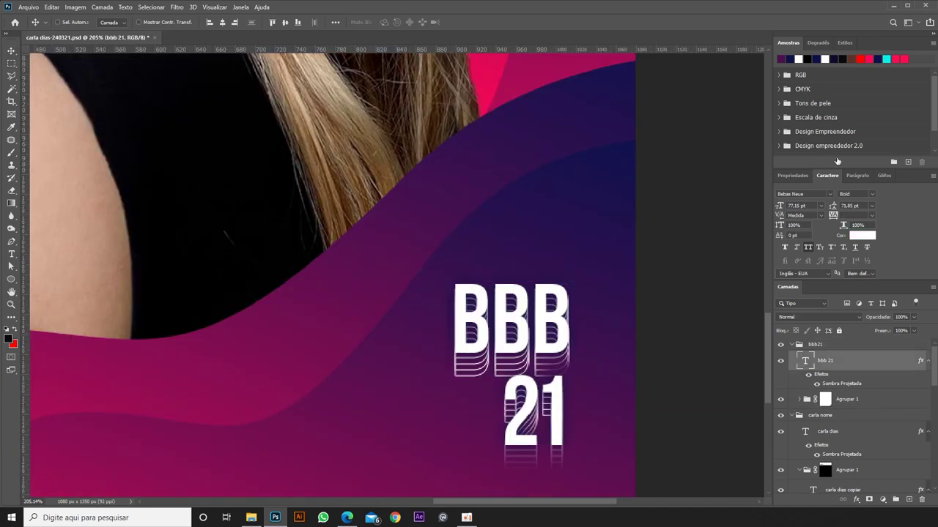
{"action": "double_click", "coordinate": [841, 383]}
{"action": "key", "text": "Return"}
{"action": "key", "text": "Return"}
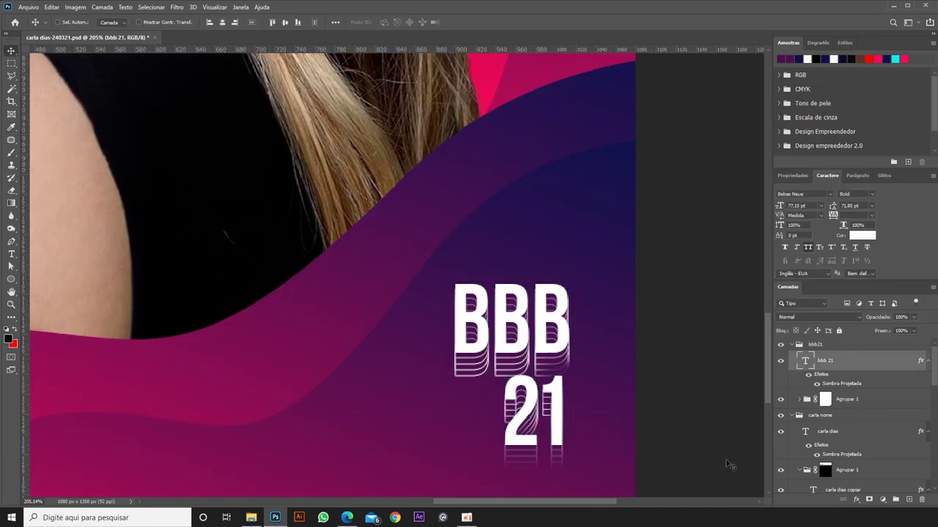
Paint black on the echo group's mask to hide the lines beneath BBB.
{"action": "left_click", "coordinate": [825, 399]}
{"action": "key", "text": "b"}
{"action": "key", "text": "bracketleft"}
{"action": "left_click_drag", "start_coordinate": [445, 372], "coordinate": [514, 366]}
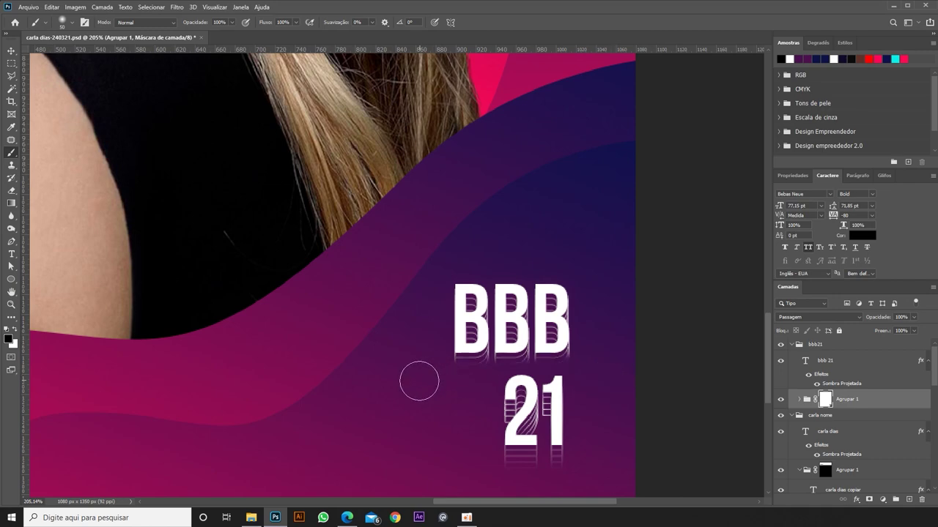
{"action": "key", "text": "x"}
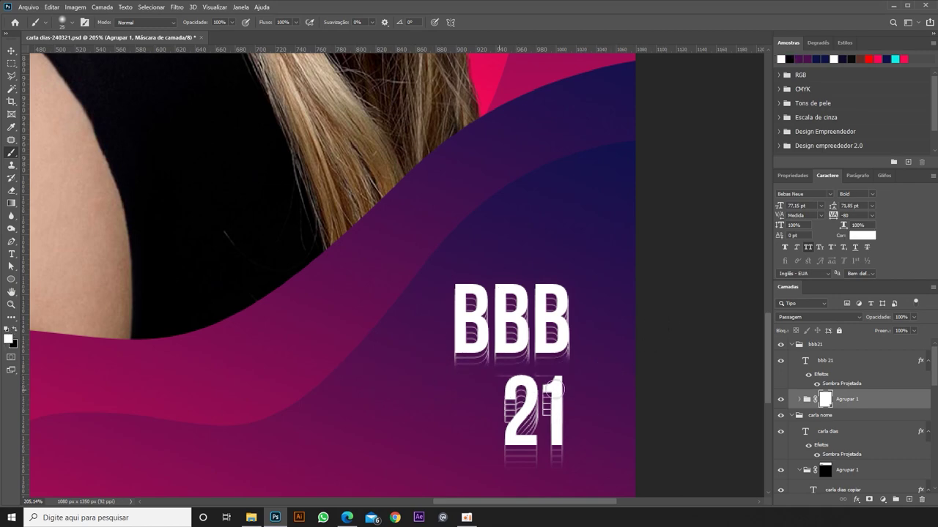
{"action": "key", "text": "ctrl+0"}
Duplicate the Forma 1 wave and rotate the copy 180° into the upper left.
{"action": "key", "text": "v"}
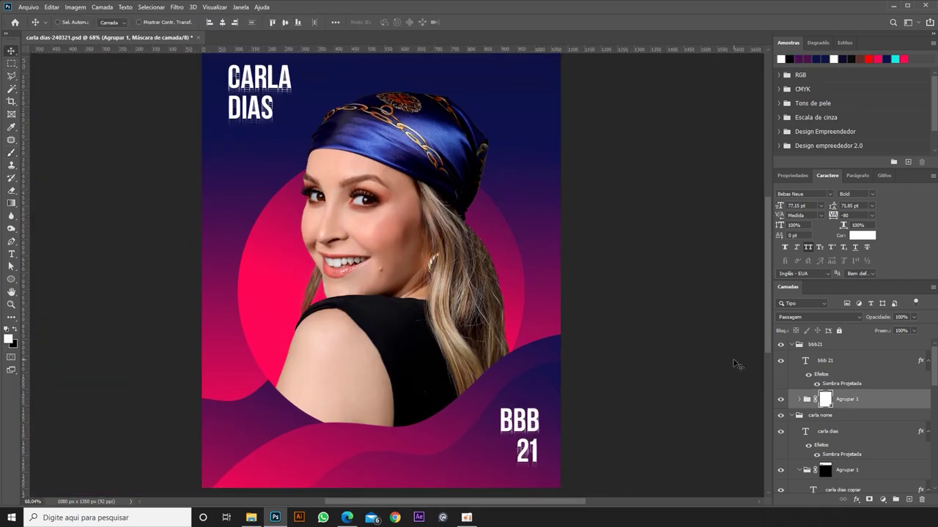
{"action": "scroll", "coordinate": [850, 410], "scroll_direction": "down", "scroll_amount": 3}
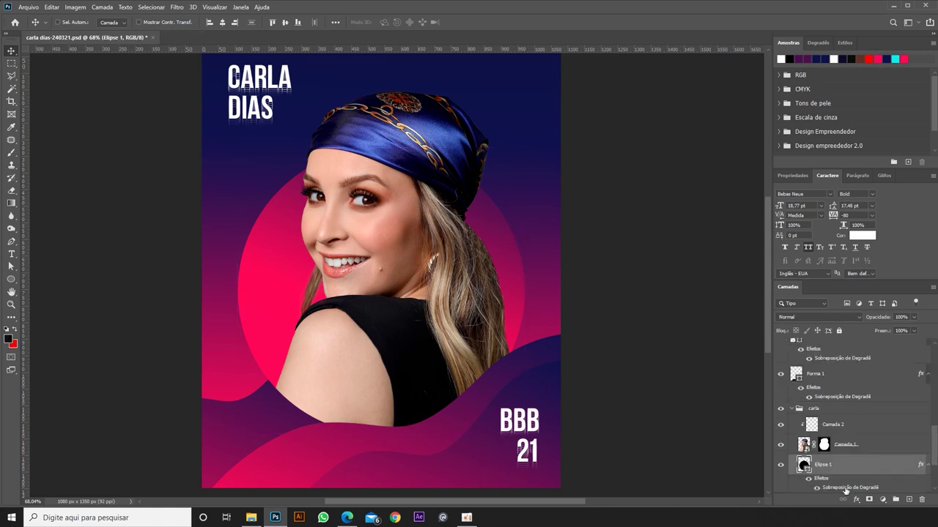
{"action": "double_click", "coordinate": [827, 465]}
{"action": "key", "text": "Escape"}
{"action": "key", "text": "ctrl+t"}
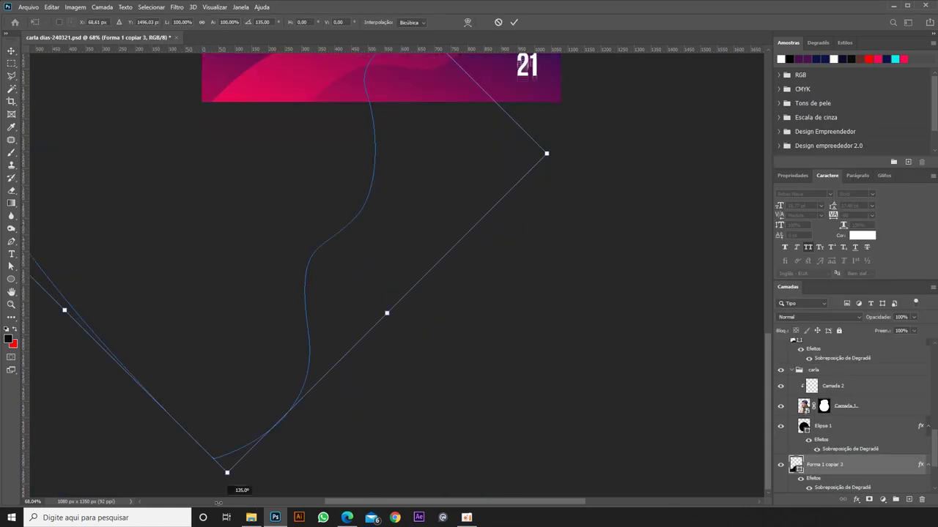
{"action": "scroll", "coordinate": [396, 278], "scroll_direction": "down", "scroll_amount": 3}
{"action": "left_click_drag", "start_coordinate": [359, 385], "coordinate": [330, 156]}
{"action": "key", "text": "Return"}
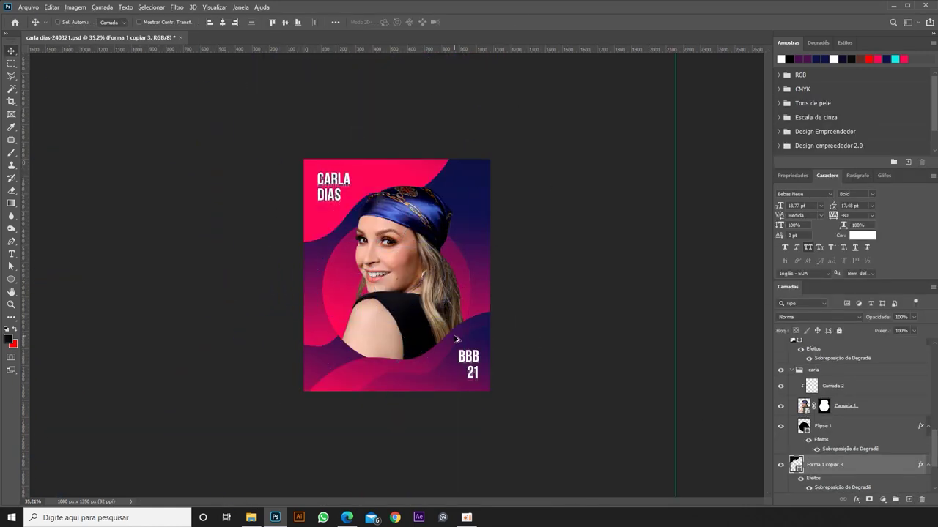
Shift the copy's gradient overlay so the top-left goes dark, then Alt-drag a second copy lower.
{"action": "scroll", "coordinate": [396, 275], "scroll_direction": "up", "scroll_amount": 2}
{"action": "scroll", "coordinate": [396, 274], "scroll_direction": "up", "scroll_amount": 2}
{"action": "double_click", "coordinate": [843, 487]}
{"action": "left_click_drag", "start_coordinate": [516, 186], "coordinate": [420, 163]}
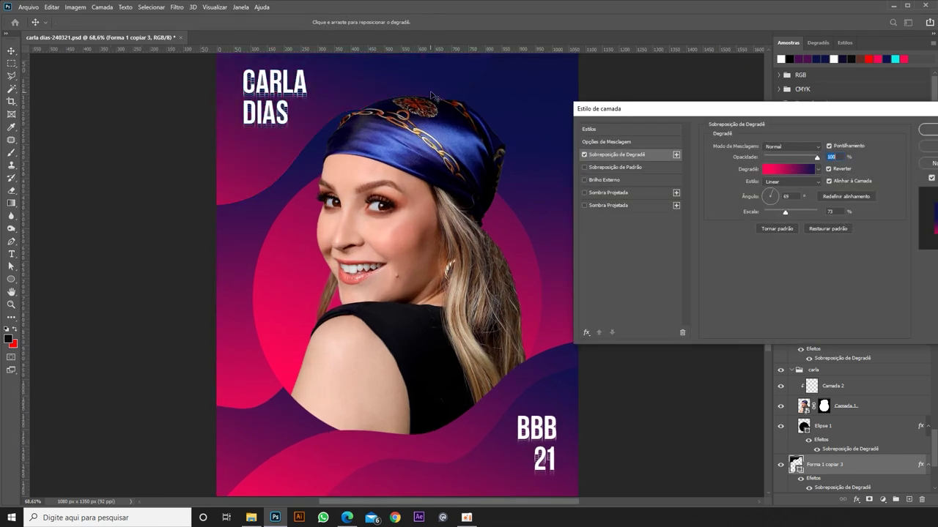
{"action": "key", "text": "Return"}
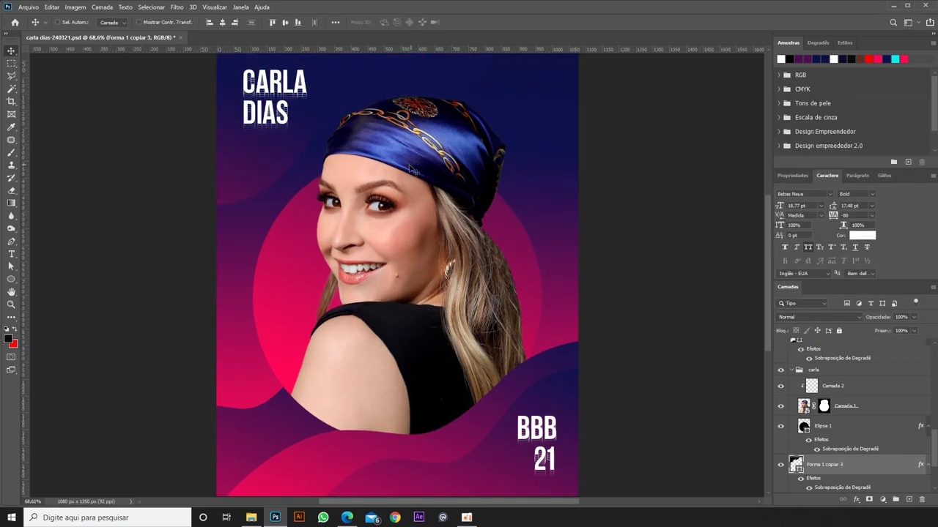
{"action": "mouse_move", "coordinate": [460, 206]}
{"action": "left_mouse_down"}
{"action": "mouse_move", "coordinate": [411, 247]}
{"action": "mouse_move", "coordinate": [430, 249]}
{"action": "left_mouse_up"}
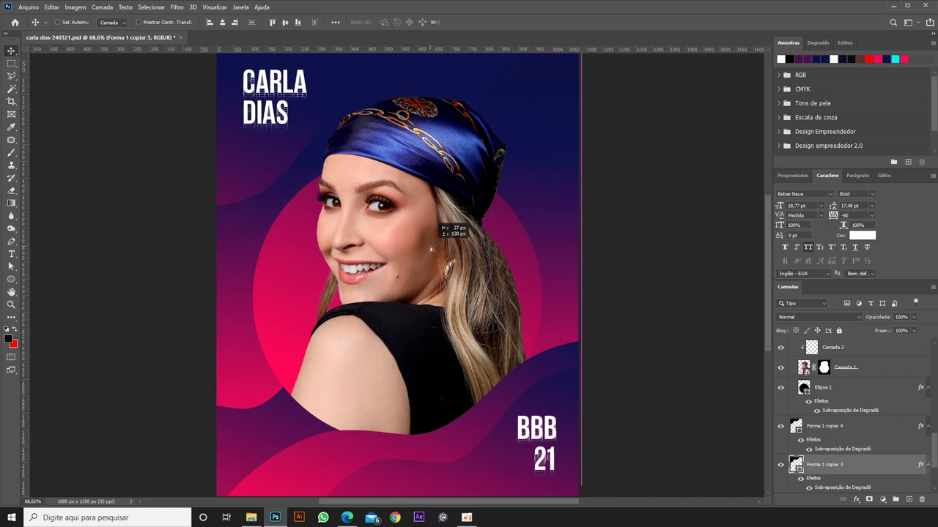
{"action": "double_click", "coordinate": [870, 415]}
{"action": "key", "text": "Return"}
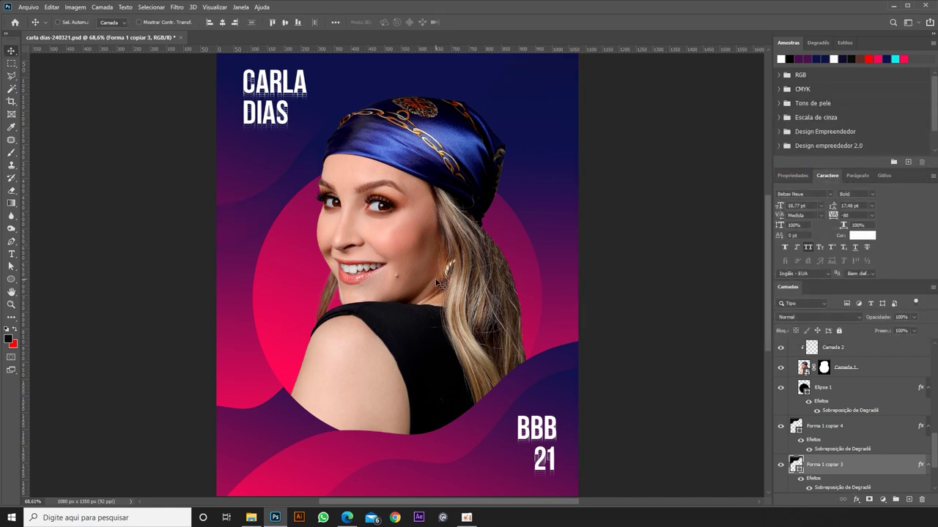
Alt-drag a BBB 21 copy upward, clear its drop shadow and give it a white stroke outline.
{"action": "left_click", "coordinate": [540, 444], "text": "ctrl"}
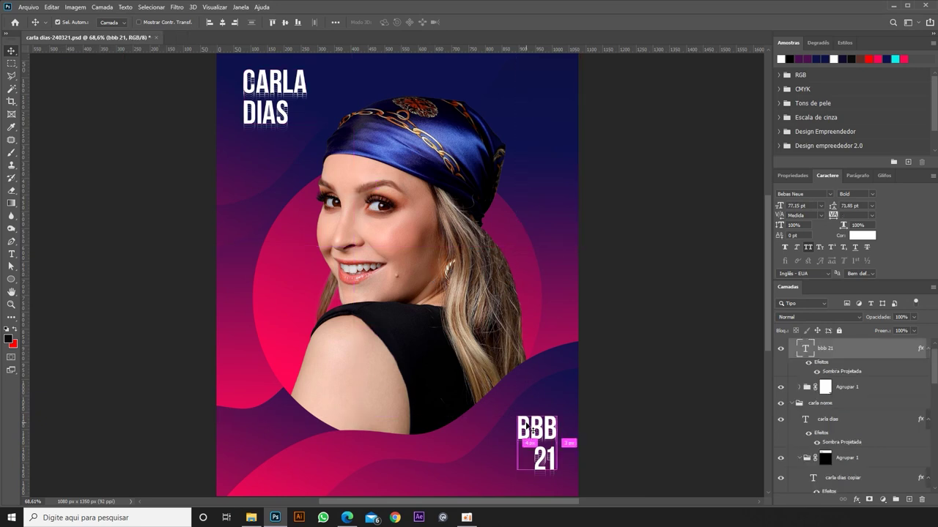
{"action": "left_click_drag", "start_coordinate": [540, 444], "coordinate": [540, 273]}
{"action": "right_click", "coordinate": [861, 355]}
{"action": "left_click", "coordinate": [900, 408]}
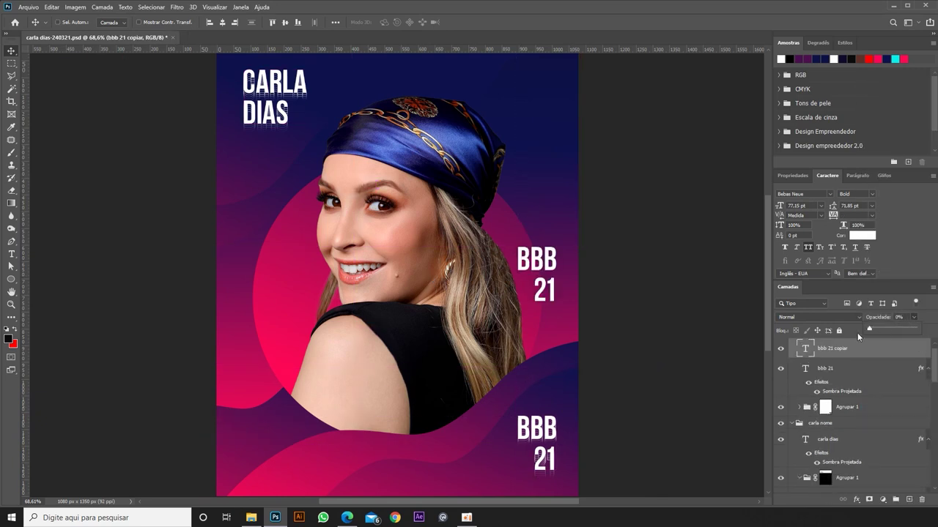
{"action": "double_click", "coordinate": [851, 356]}
{"action": "left_click", "coordinate": [586, 332]}
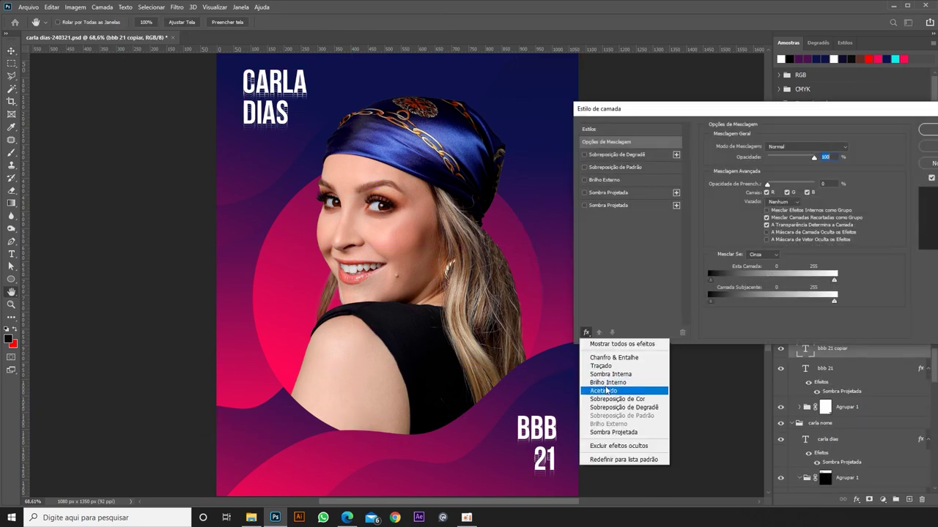
{"action": "left_click", "coordinate": [601, 366]}
{"action": "left_click", "coordinate": [723, 215]}
{"action": "left_click", "coordinate": [927, 129]}
Enlarge the outlined BBB 21 copy and move it slightly down into place.
{"action": "key", "text": "ctrl+t"}
{"action": "mouse_move", "coordinate": [518, 181]}
{"action": "left_mouse_down"}
{"action": "mouse_move", "coordinate": [460, 146]}
{"action": "mouse_move", "coordinate": [444, 57]}
{"action": "left_mouse_up"}
{"action": "key", "text": "Return"}
{"action": "left_click_drag", "start_coordinate": [532, 143], "coordinate": [532, 159]}
{"action": "double_click", "coordinate": [835, 373]}
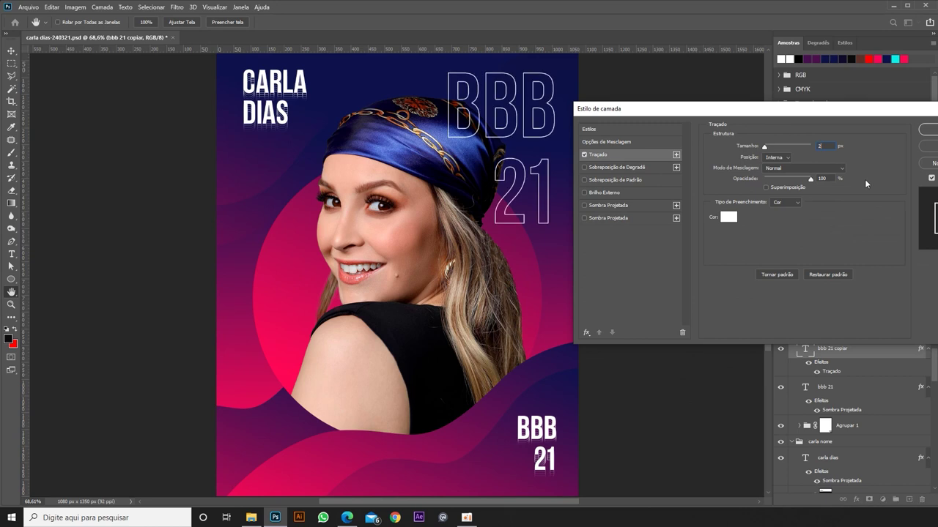
{"action": "left_click", "coordinate": [926, 129]}
Restack the outlined copy beneath the woman, above the circle, and push it toward the top-right edge.
{"action": "left_click_drag", "start_coordinate": [856, 394], "coordinate": [847, 448]}
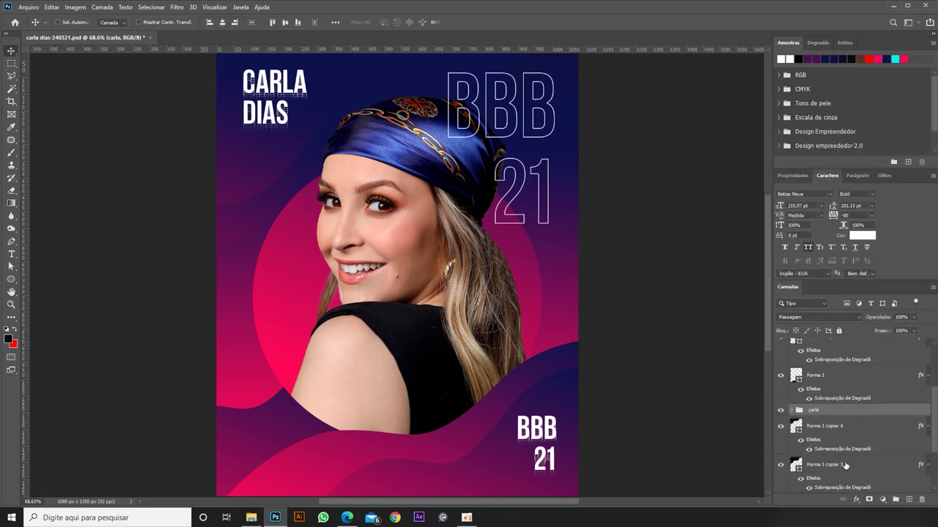
{"action": "scroll", "coordinate": [842, 410], "scroll_direction": "up", "scroll_amount": 2}
{"action": "left_click", "coordinate": [840, 381]}
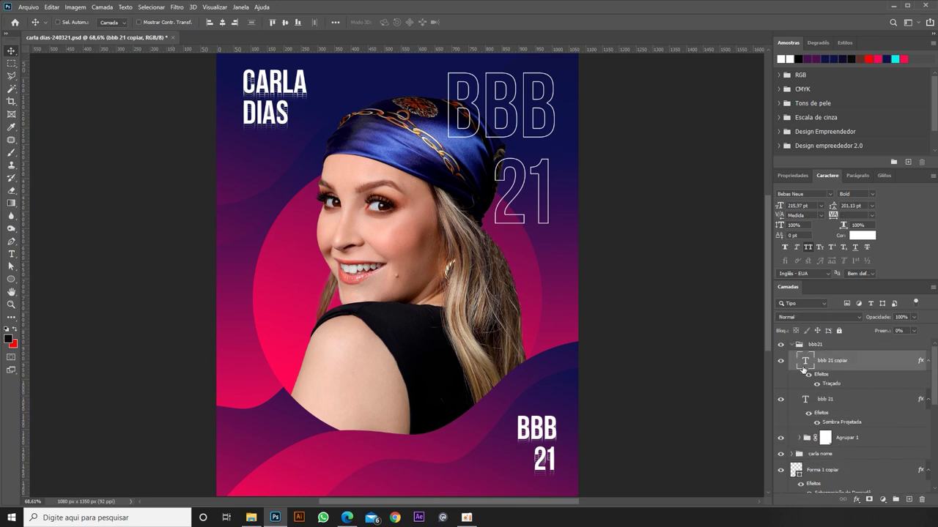
{"action": "left_click_drag", "start_coordinate": [840, 381], "coordinate": [870, 418]}
{"action": "left_click_drag", "start_coordinate": [600, 255], "coordinate": [612, 232]}
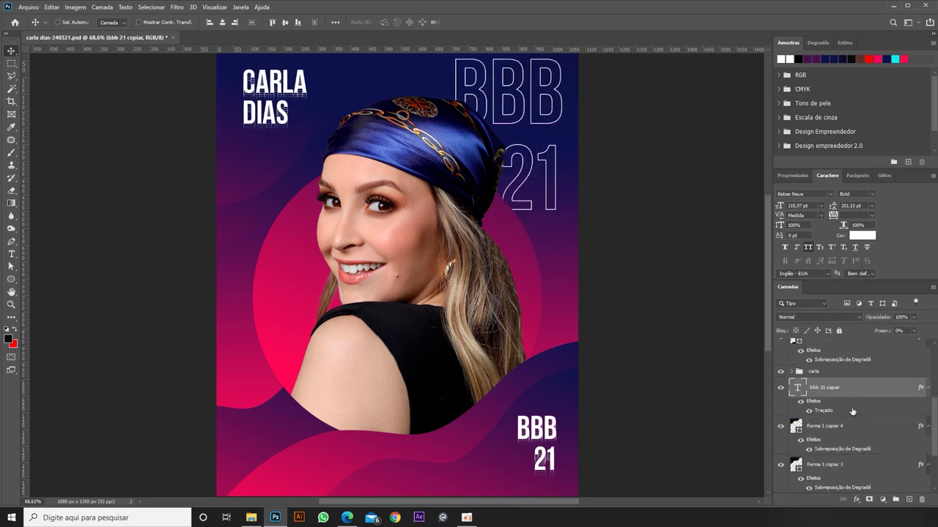
{"action": "left_click_drag", "start_coordinate": [824, 388], "coordinate": [828, 366]}
Shrink the BBB 21 outline toward the poster's right edge.
{"action": "scroll", "coordinate": [410, 151], "scroll_direction": "up", "scroll_amount": 2}
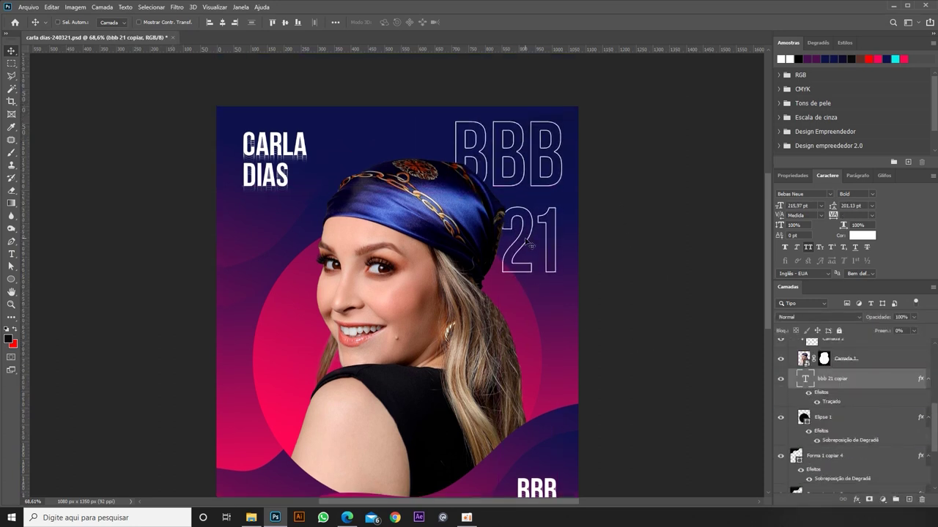
{"action": "key", "text": "ctrl+t"}
{"action": "left_click_drag", "start_coordinate": [451, 107], "coordinate": [479, 123]}
{"action": "key", "text": "Return"}
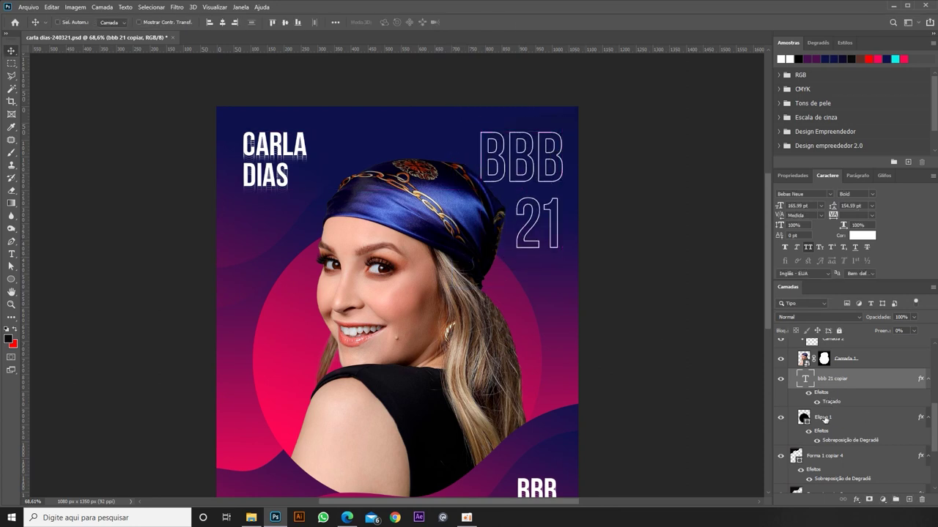
Give the BBB 21 stroke a gradient ending in the sampled poster pink, then duplicate the layer.
{"action": "double_click", "coordinate": [831, 401]}
{"action": "left_click", "coordinate": [784, 202]}
{"action": "left_click", "coordinate": [785, 216]}
{"action": "double_click", "coordinate": [627, 315]}
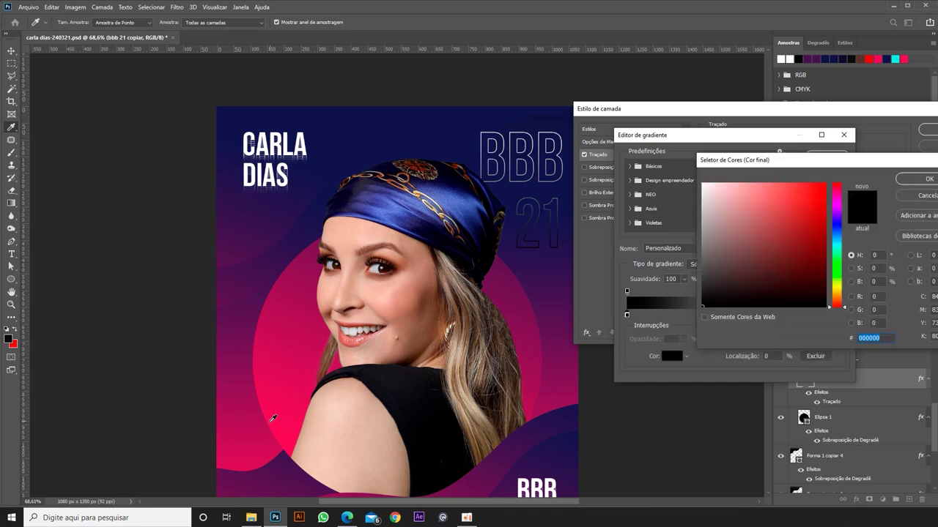
{"action": "left_click", "coordinate": [273, 418]}
{"action": "left_click", "coordinate": [929, 179]}
{"action": "left_click", "coordinate": [826, 157]}
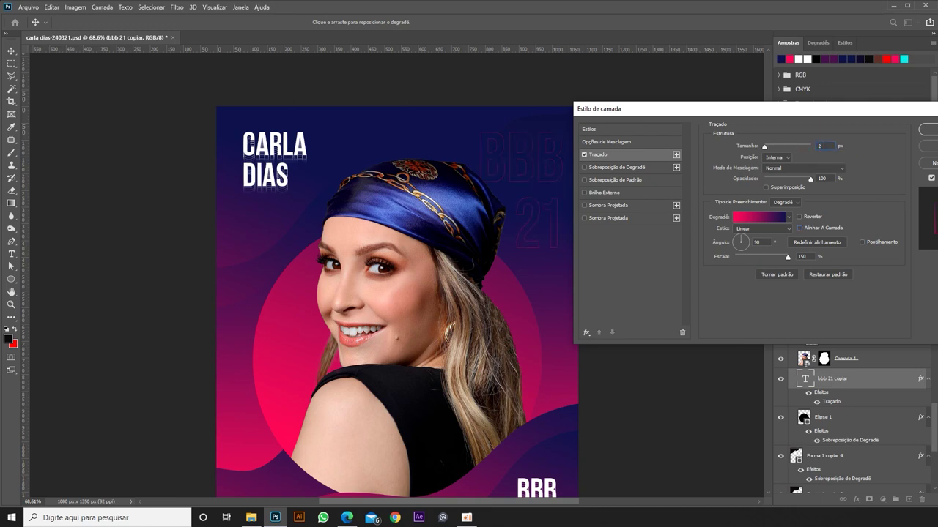
{"action": "key", "text": "Return"}
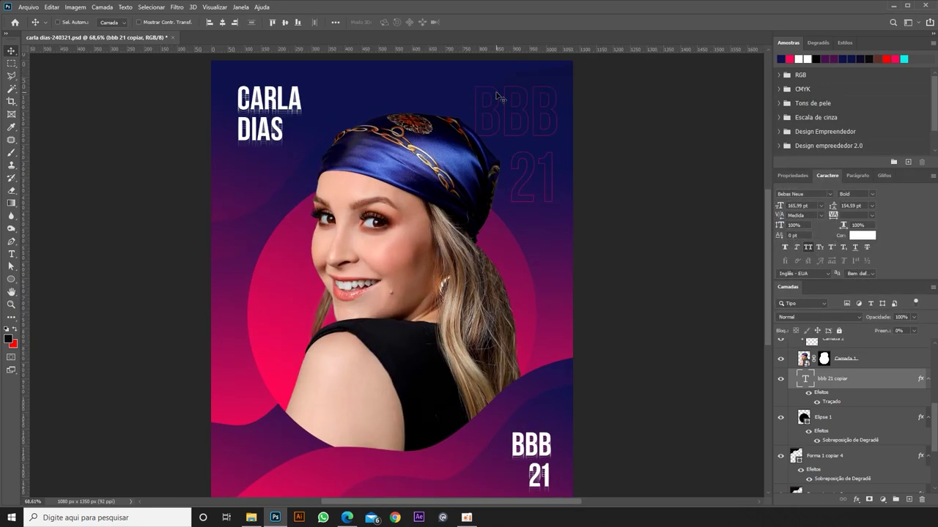
{"action": "key", "text": "ctrl+j"}
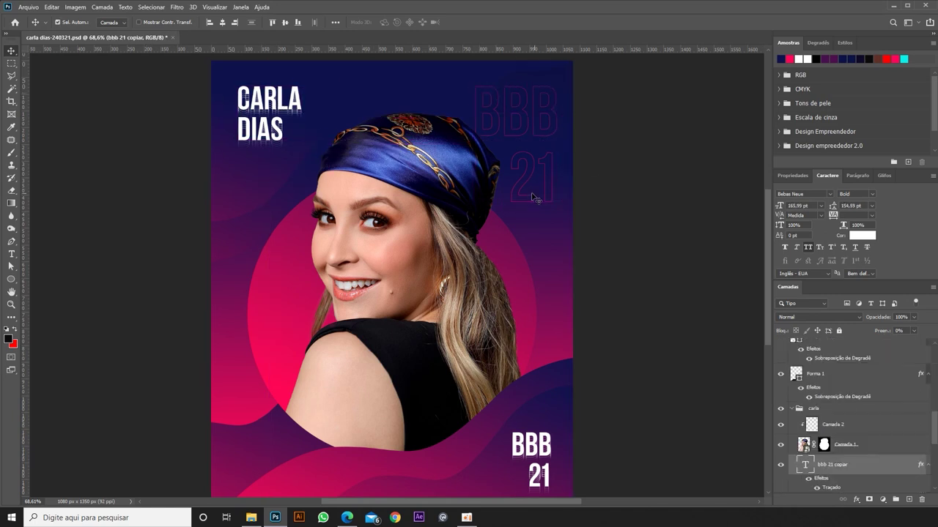
{"action": "scroll", "coordinate": [846, 469], "scroll_direction": "down", "scroll_amount": 3}
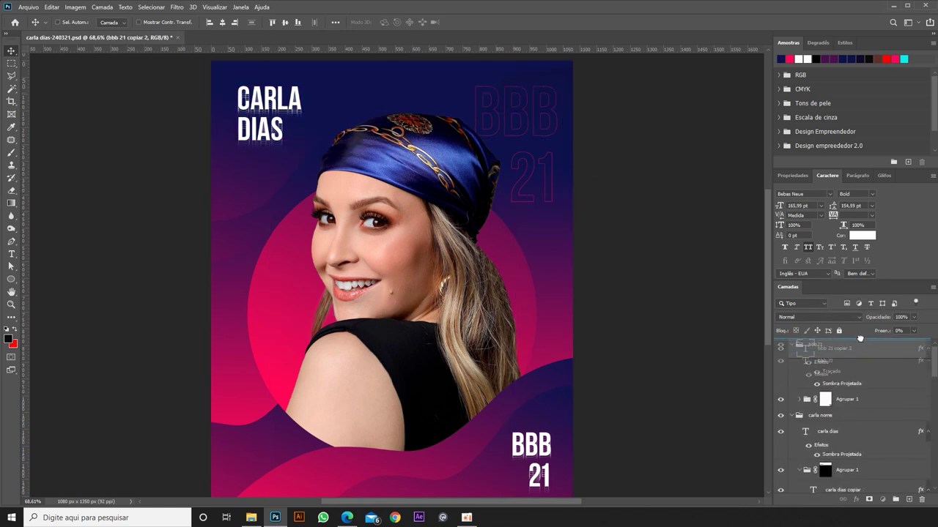
{"action": "double_click", "coordinate": [799, 351]}
{"action": "type", "text": "a dias"}
{"action": "key", "text": "ctrl+Return"}
{"action": "key", "text": "ctrl+t"}
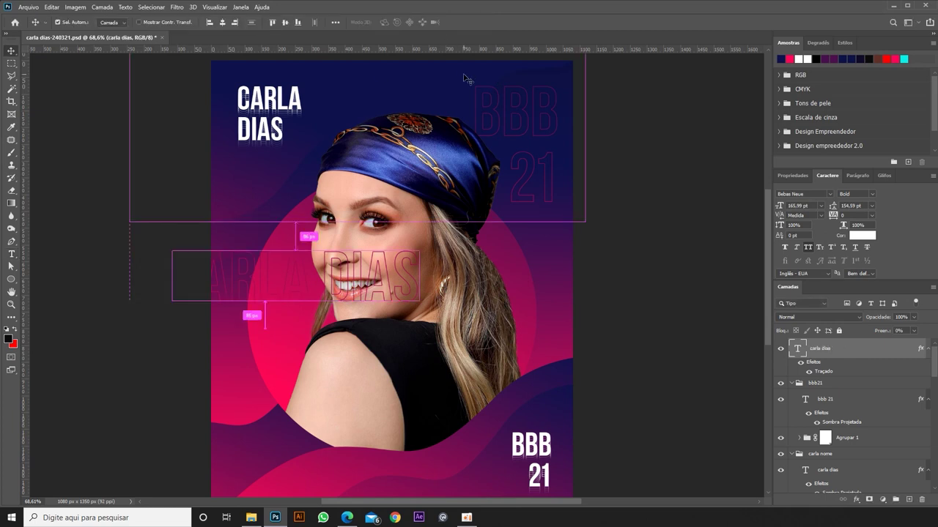
{"action": "left_click_drag", "start_coordinate": [345, 322], "coordinate": [307, 220]}
{"action": "left_click_drag", "start_coordinate": [293, 183], "coordinate": [283, 277]}
{"action": "key", "text": "Return"}
Move the vertical name to the lower-left corner and shrink it further.
{"action": "scroll", "coordinate": [283, 310], "scroll_direction": "down", "scroll_amount": 1}
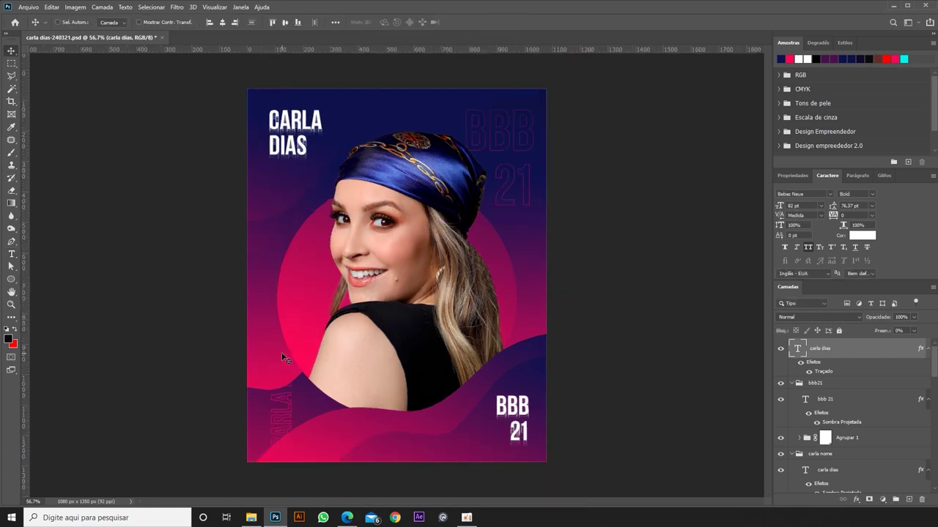
{"action": "left_click_drag", "start_coordinate": [283, 356], "coordinate": [255, 434]}
{"action": "key", "text": "ctrl+t"}
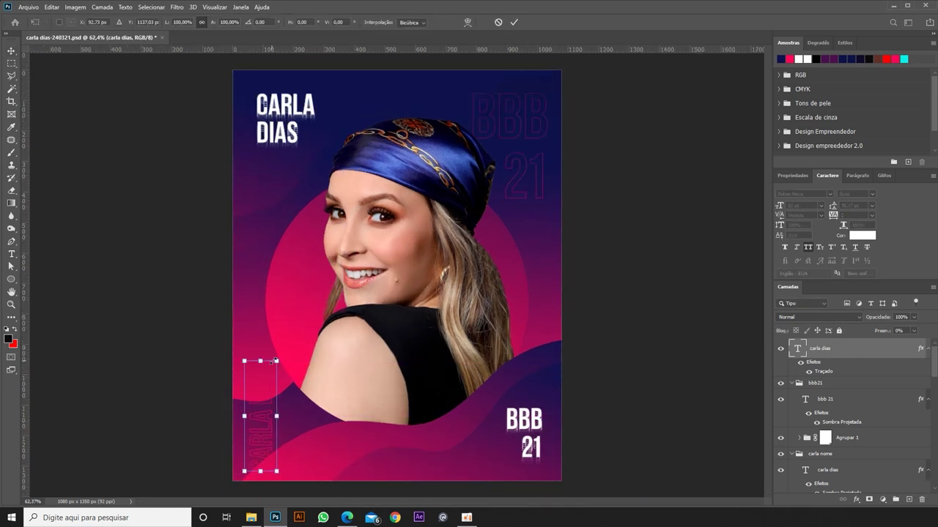
{"action": "left_click_drag", "start_coordinate": [280, 357], "coordinate": [271, 382]}
{"action": "key", "text": "Return"}
{"action": "left_click_drag", "start_coordinate": [275, 432], "coordinate": [289, 424]}
Set the vertical name's stroke to 2 px centred, then hide that stroke.
{"action": "double_click", "coordinate": [824, 371]}
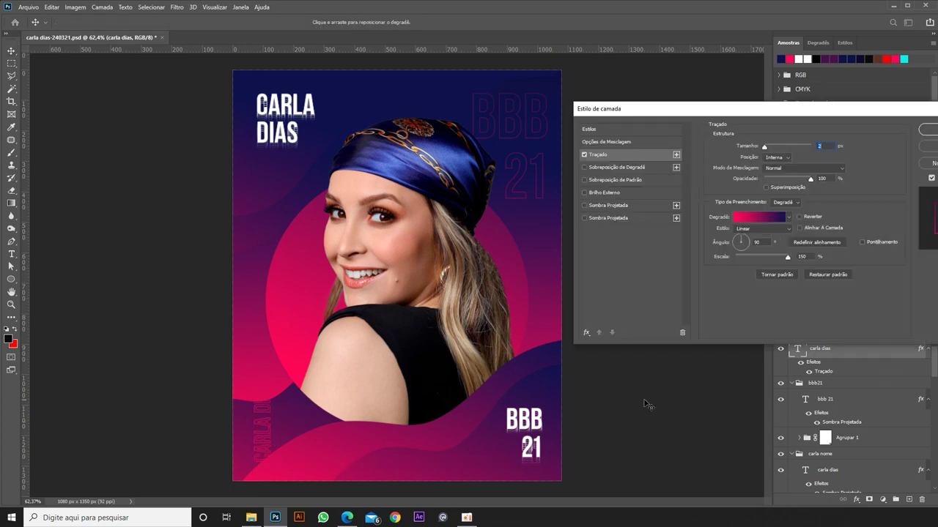
{"action": "type", "text": "2"}
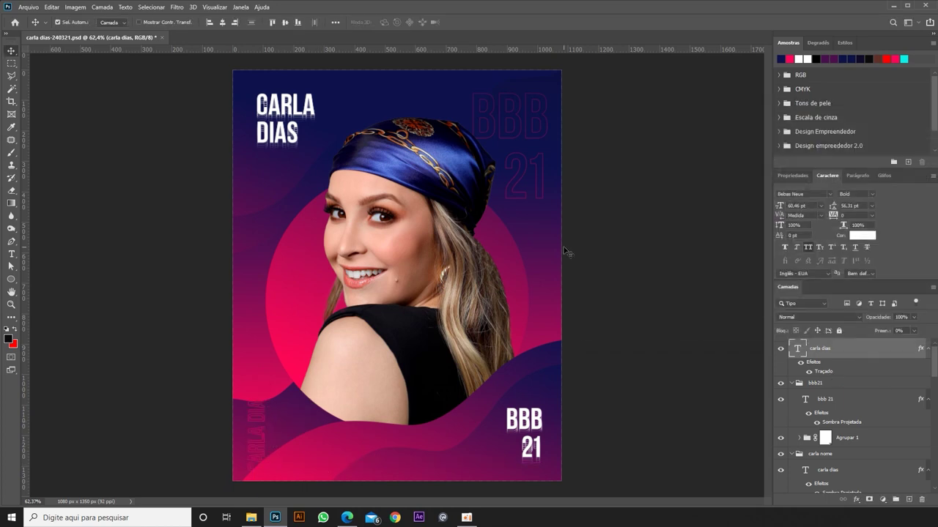
{"action": "left_click", "coordinate": [778, 157]}
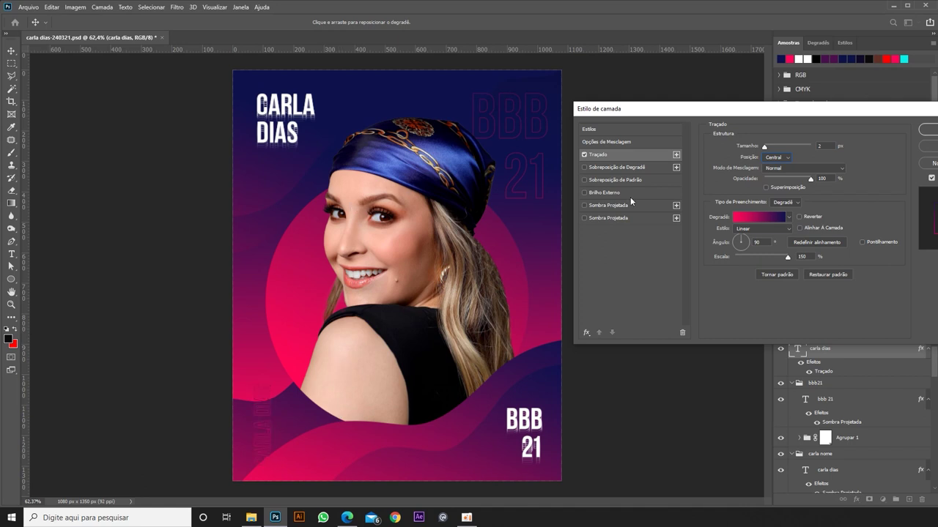
{"action": "left_click", "coordinate": [928, 131]}
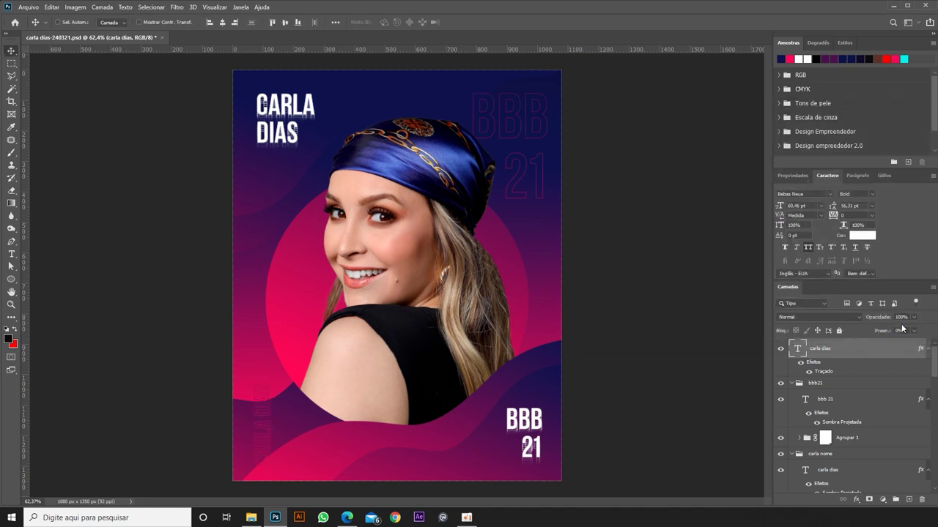
{"action": "left_click", "coordinate": [809, 372]}
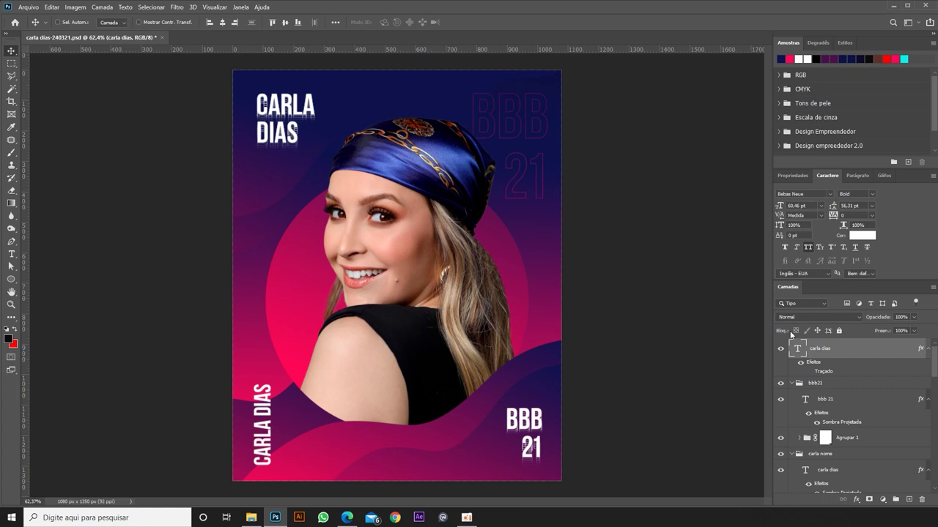
Alt-drag a copy of the name with a 1 px white outline, overlapping the solid name.
{"action": "left_click_drag", "start_coordinate": [263, 429], "coordinate": [287, 428], "text": "alt"}
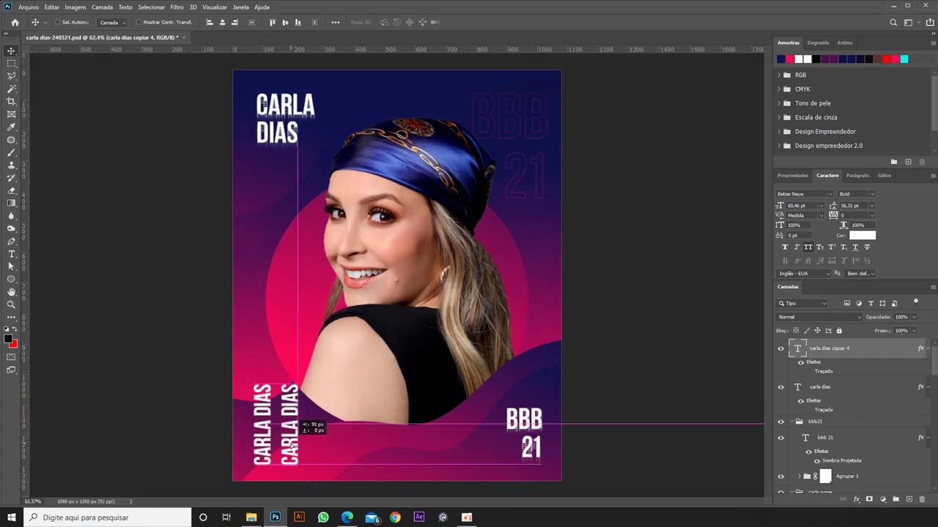
{"action": "double_click", "coordinate": [822, 372]}
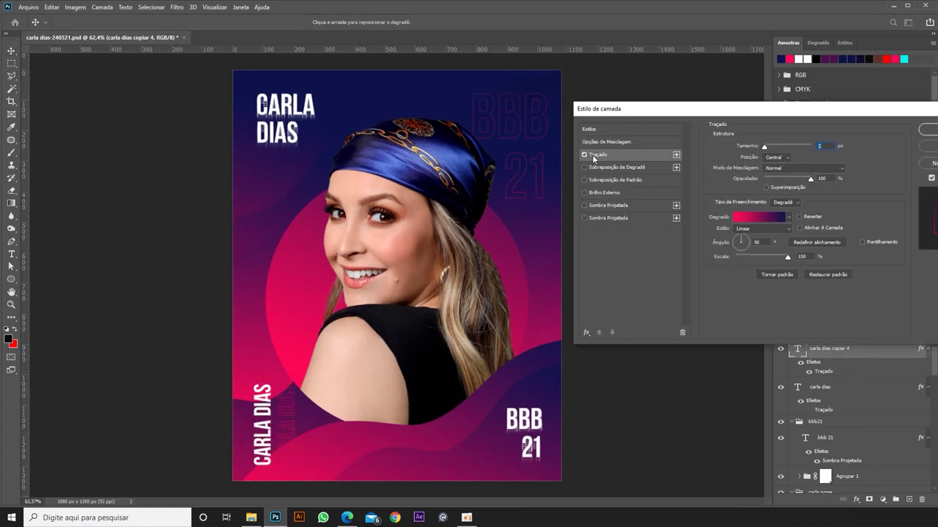
{"action": "left_click", "coordinate": [786, 202]}
{"action": "left_click", "coordinate": [784, 219]}
{"action": "type", "text": "1"}
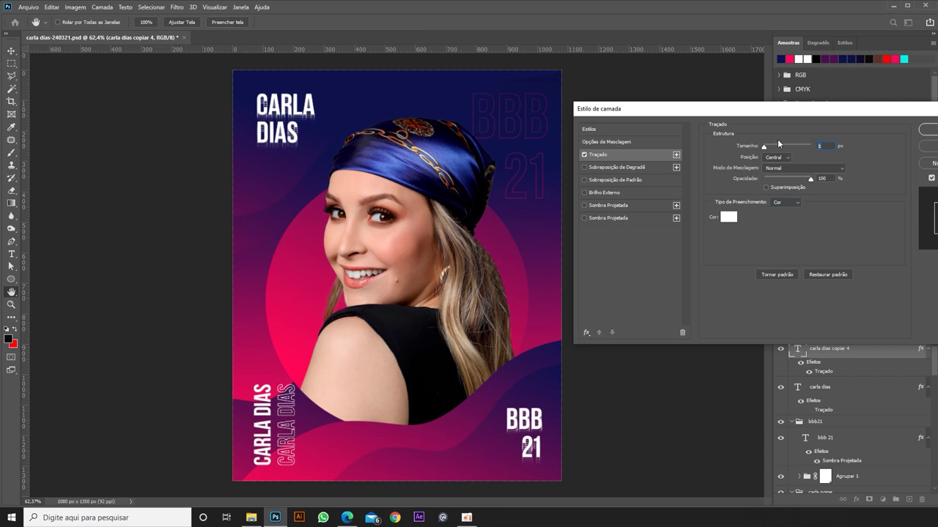
{"action": "left_click", "coordinate": [927, 130]}
{"action": "double_click", "coordinate": [824, 372]}
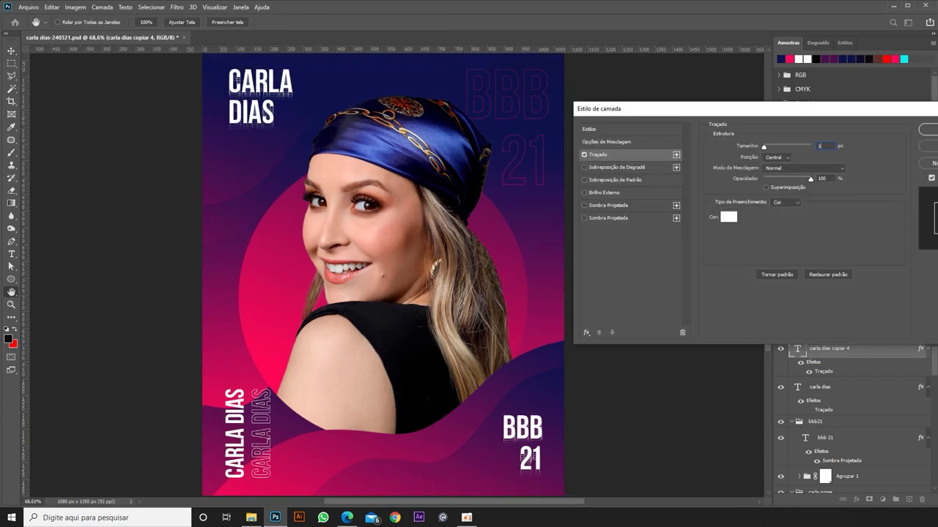
{"action": "key", "text": "Return"}
{"action": "key", "text": "v"}
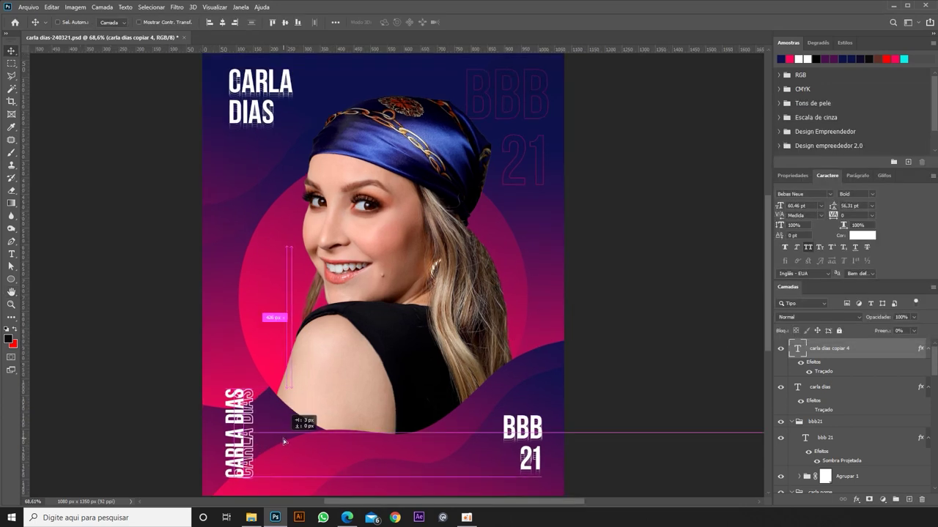
{"action": "left_click_drag", "start_coordinate": [303, 425], "coordinate": [285, 444]}
Group the outlined copy and mask the group to a rectangular selection around the name.
{"action": "key", "text": "ctrl+g"}
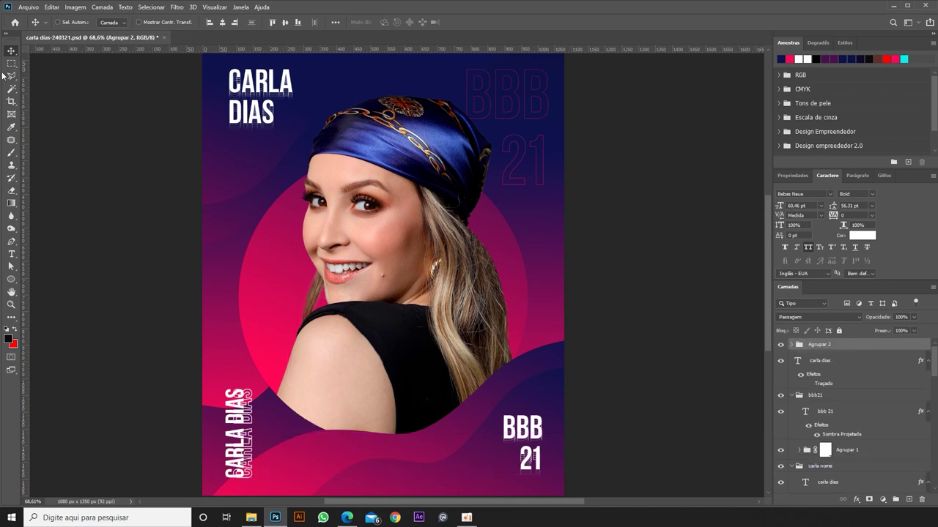
{"action": "left_click", "coordinate": [11, 64]}
{"action": "left_click_drag", "start_coordinate": [220, 380], "coordinate": [247, 483]}
{"action": "left_click", "coordinate": [869, 499]}
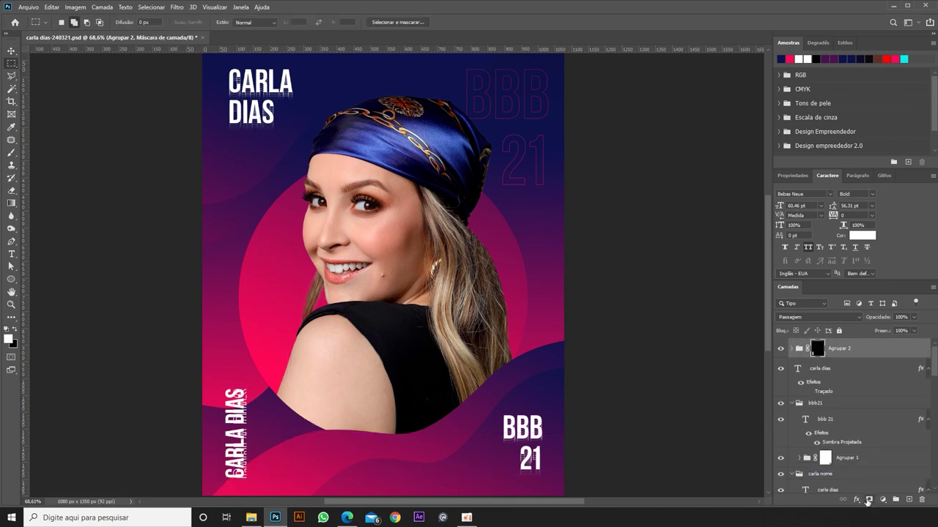
{"action": "key", "text": "v"}
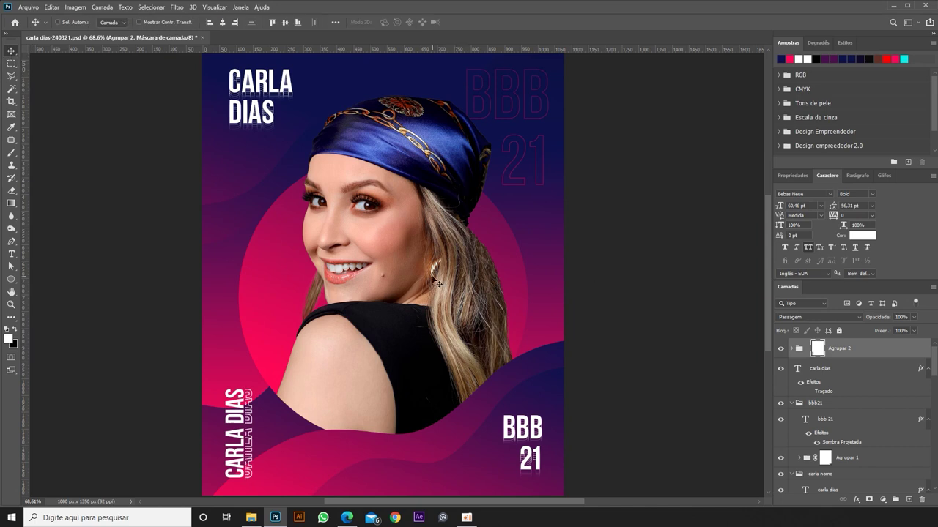
{"action": "scroll", "coordinate": [238, 355], "scroll_direction": "left", "scroll_amount": 2}
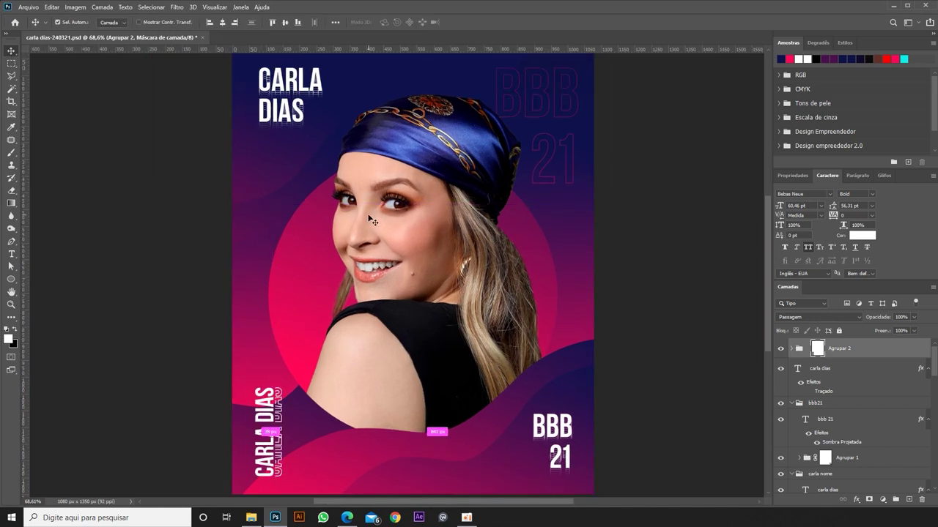
{"action": "left_click", "coordinate": [296, 484]}
Reposition and rotate the dark wave shape.
{"action": "mouse_move", "coordinate": [345, 151]}
{"action": "left_mouse_down"}
{"action": "mouse_move", "coordinate": [370, 250]}
{"action": "mouse_move", "coordinate": [370, 183]}
{"action": "left_mouse_up"}
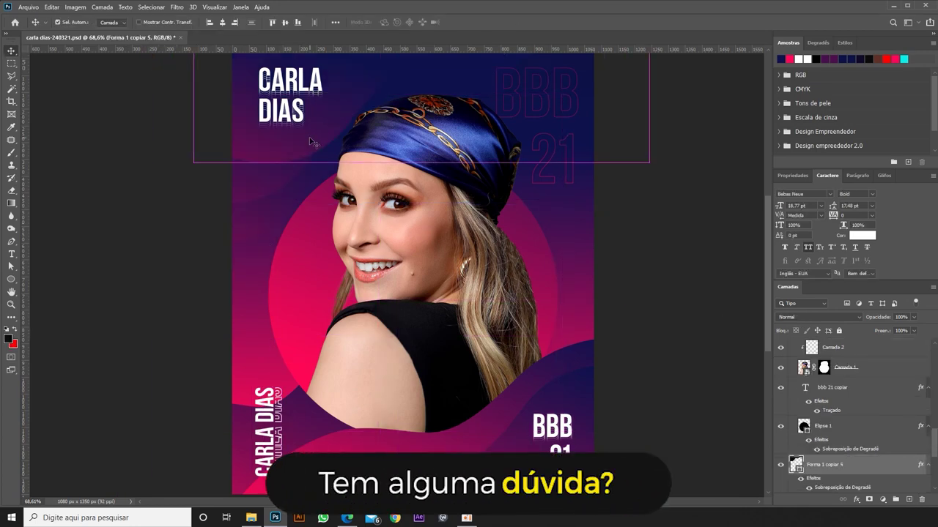
{"action": "key", "text": "ctrl+t"}
{"action": "mouse_move", "coordinate": [652, 164]}
{"action": "left_mouse_down"}
{"action": "mouse_move", "coordinate": [763, 335]}
{"action": "mouse_move", "coordinate": [712, 360]}
{"action": "left_mouse_up"}
{"action": "key", "text": "Return"}
{"action": "scroll", "coordinate": [817, 477], "scroll_direction": "down", "scroll_amount": 2}
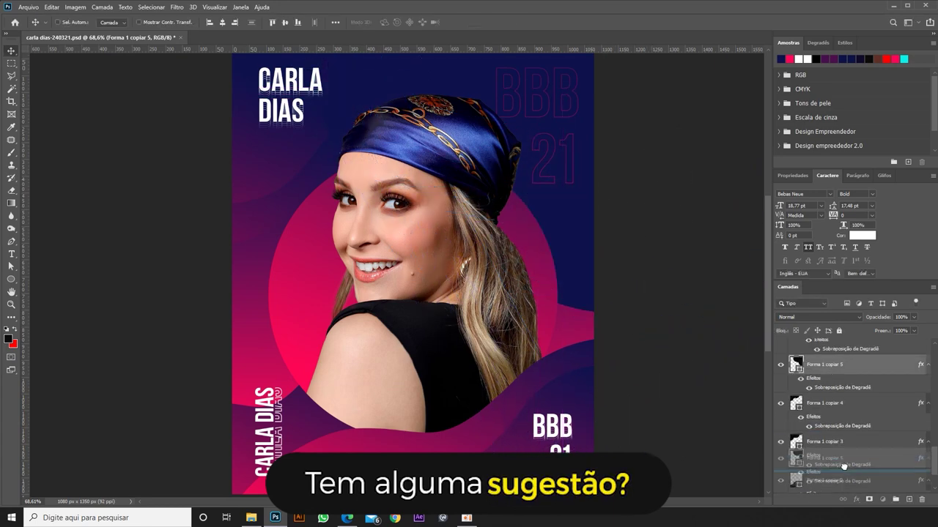
{"action": "scroll", "coordinate": [820, 439], "scroll_direction": "down", "scroll_amount": 2}
{"action": "double_click", "coordinate": [849, 413]}
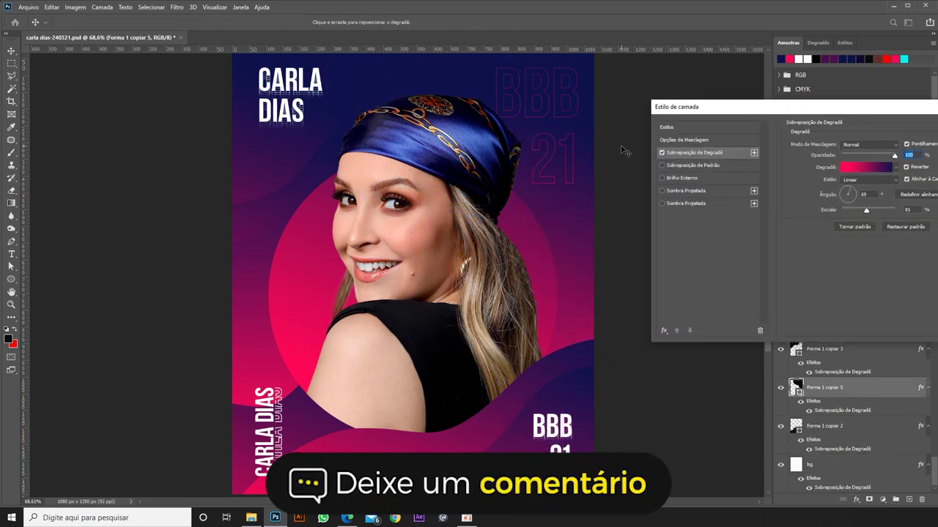
{"action": "key", "text": "Return"}
Move the dark wave over the BBB 21 outline and shift its gradient overlay darker.
{"action": "mouse_move", "coordinate": [632, 265]}
{"action": "left_mouse_down"}
{"action": "mouse_move", "coordinate": [566, 240]}
{"action": "mouse_move", "coordinate": [573, 318]}
{"action": "left_mouse_up"}
{"action": "left_click_drag", "start_coordinate": [732, 293], "coordinate": [577, 203]}
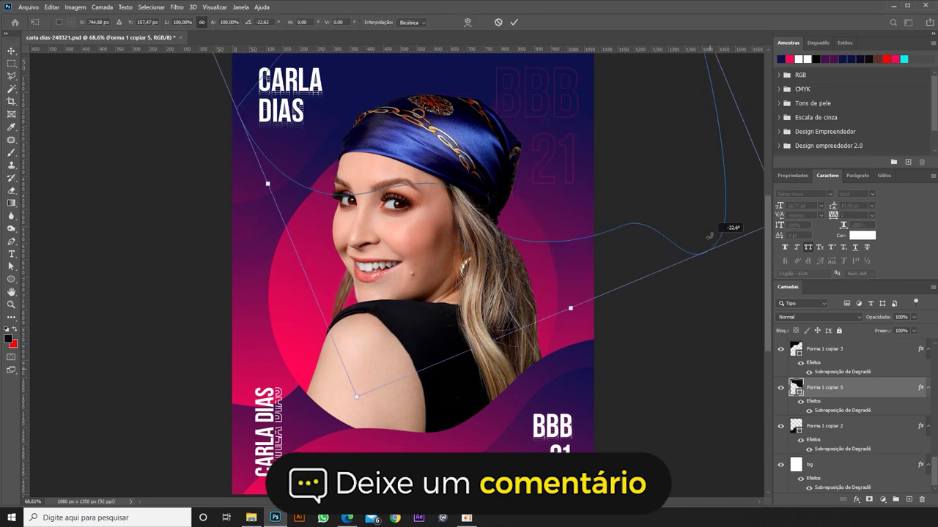
{"action": "double_click", "coordinate": [841, 449]}
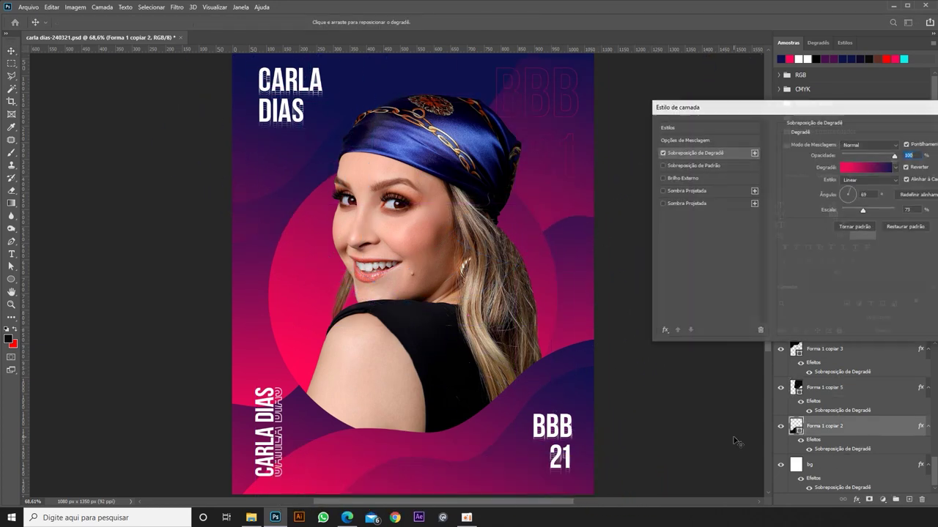
{"action": "left_click_drag", "start_coordinate": [649, 234], "coordinate": [624, 239]}
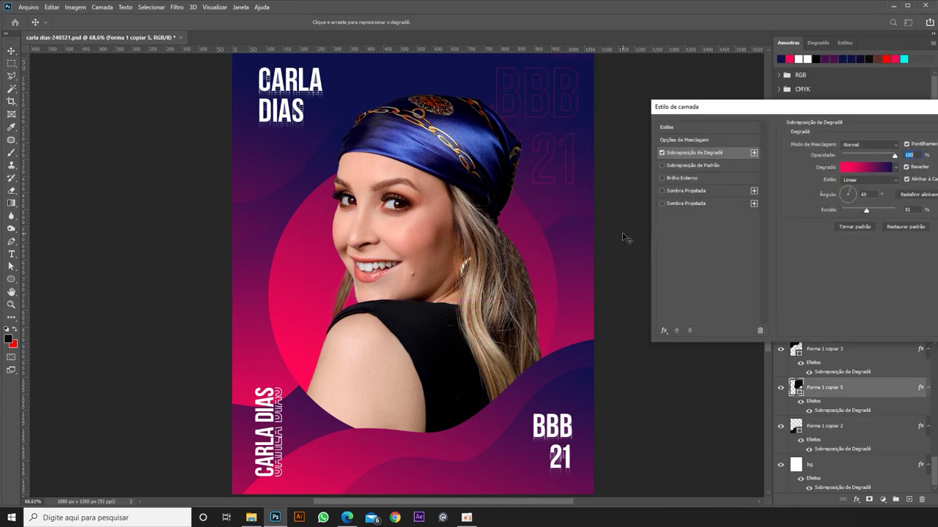
{"action": "key", "text": "Return"}
{"action": "double_click", "coordinate": [842, 411]}
{"action": "key", "text": "Return"}
{"action": "key", "text": "alt+period"}
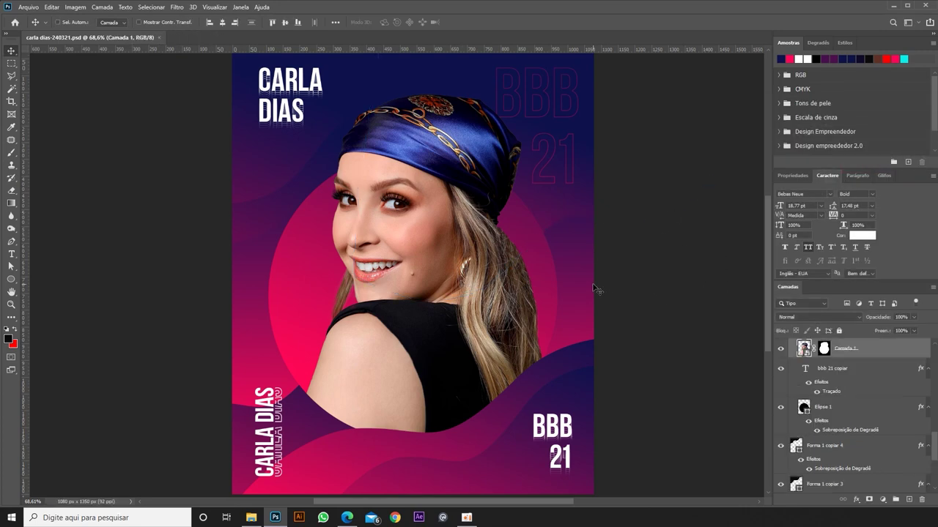
Nudge the Agrupar 2 name group right using guides, then remove the guides.
{"action": "left_click_drag", "start_coordinate": [26, 144], "coordinate": [259, 439]}
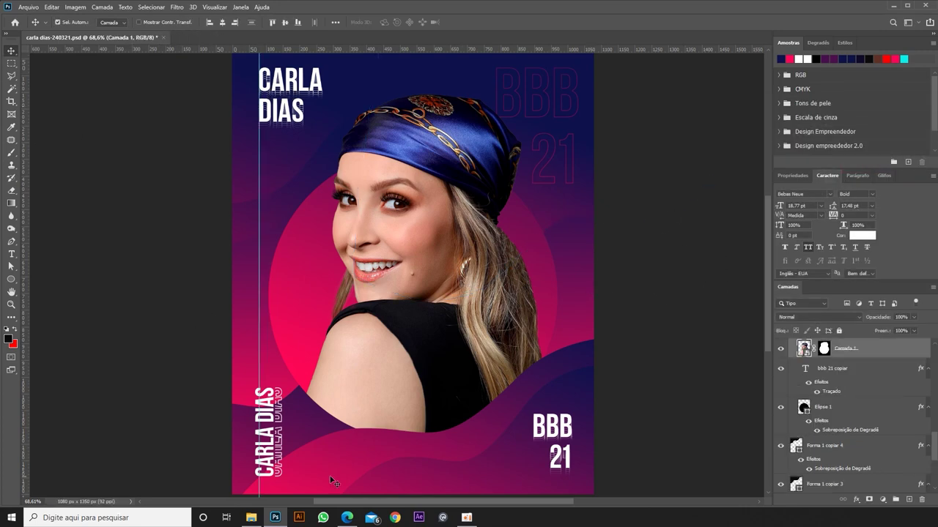
{"action": "scroll", "coordinate": [850, 410], "scroll_direction": "up", "scroll_amount": 3}
{"action": "left_click", "coordinate": [863, 352]}
{"action": "key", "text": "shift+Right"}
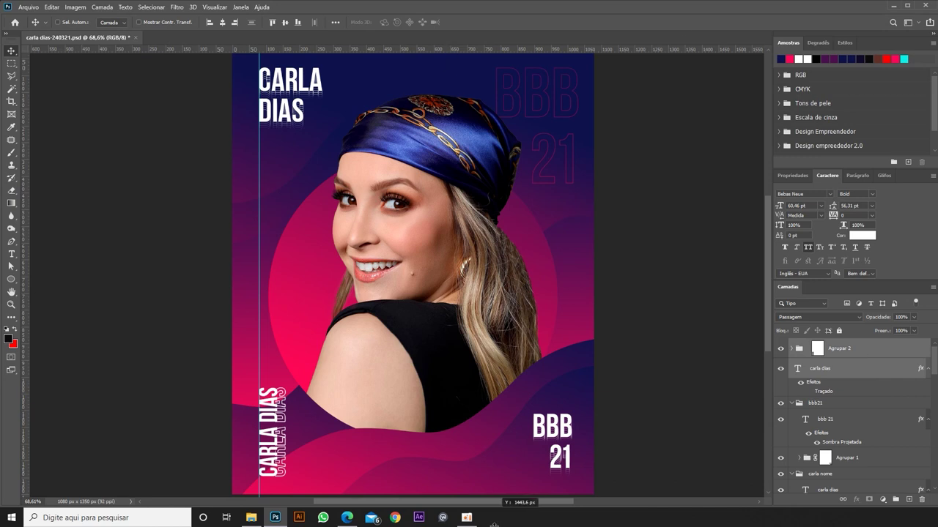
{"action": "mouse_move", "coordinate": [495, 525]}
{"action": "left_mouse_down"}
{"action": "mouse_move", "coordinate": [492, 475]}
{"action": "mouse_move", "coordinate": [492, 506]}
{"action": "left_mouse_up"}
{"action": "left_click_drag", "start_coordinate": [259, 341], "coordinate": [53, 238]}
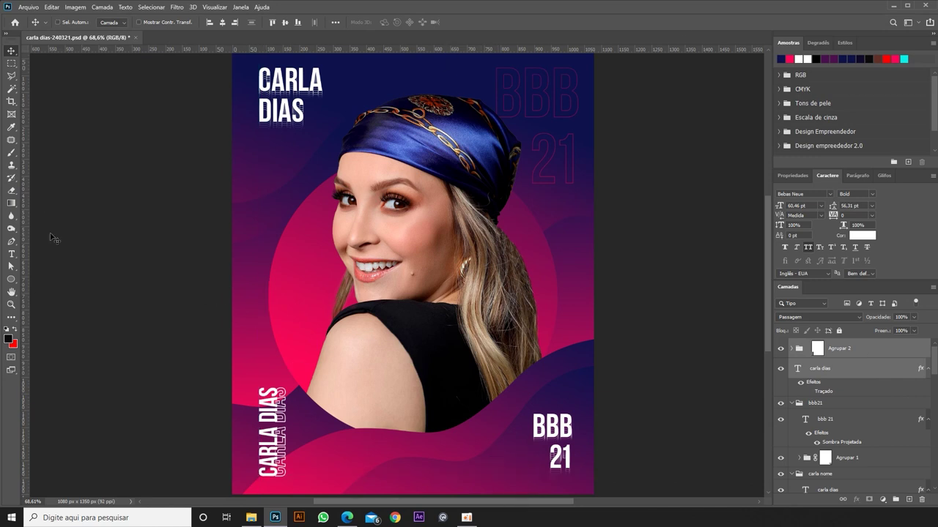
{"action": "left_click", "coordinate": [791, 349]}
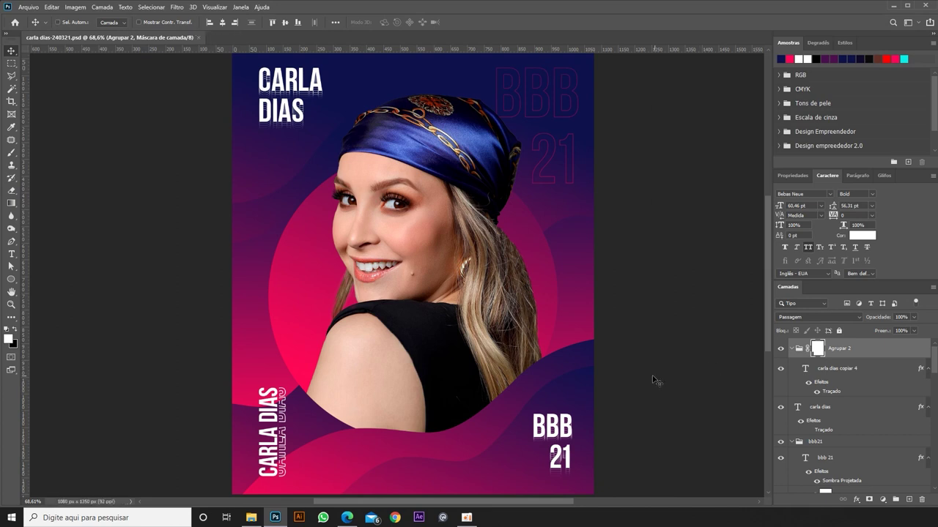
{"action": "left_click", "coordinate": [792, 349]}
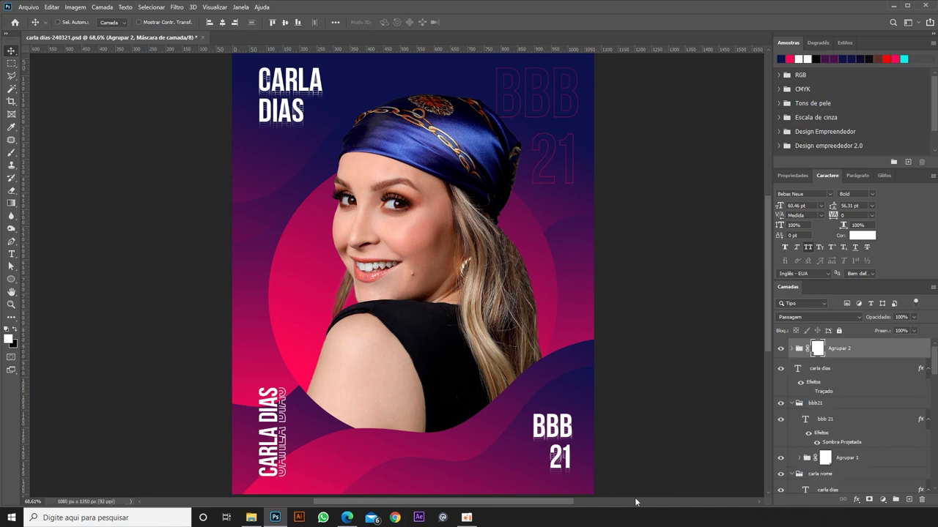
In a new A4 Illustrator document, draw an unfilled wavy curve and Alt-drag a copy lower.
{"action": "left_click", "coordinate": [299, 518]}
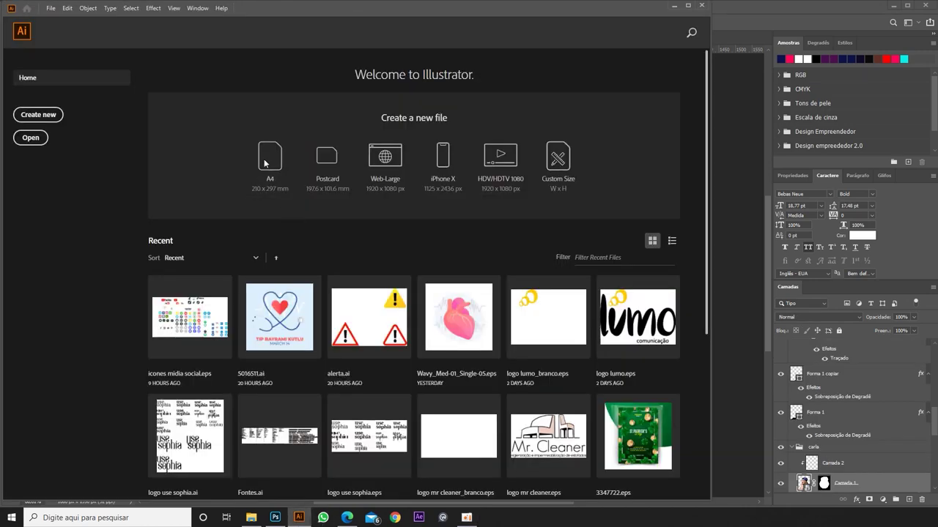
{"action": "left_click", "coordinate": [265, 163]}
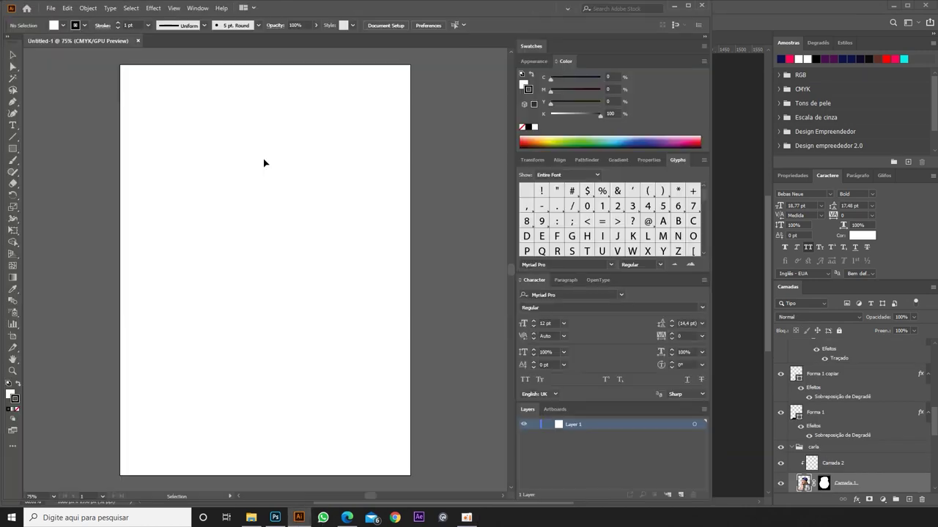
{"action": "left_click_drag", "start_coordinate": [239, 192], "coordinate": [335, 220]}
{"action": "left_click_drag", "start_coordinate": [384, 127], "coordinate": [432, 93]}
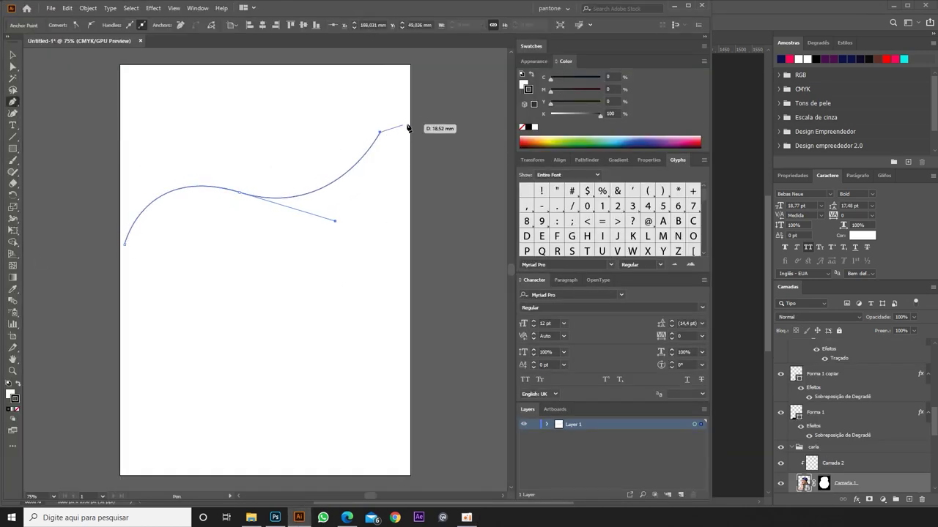
{"action": "left_click", "coordinate": [497, 109]}
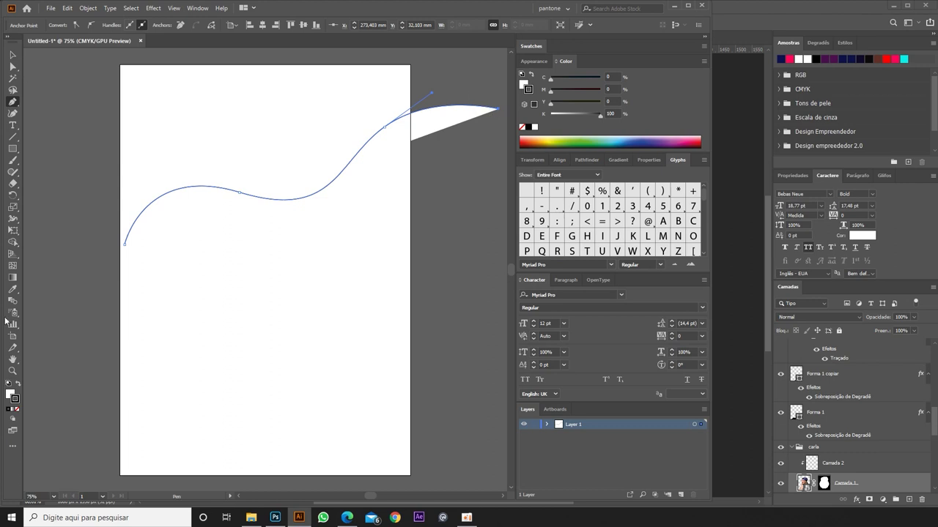
{"action": "left_click", "coordinate": [18, 409]}
{"action": "key", "text": "v"}
{"action": "left_click_drag", "start_coordinate": [222, 193], "coordinate": [234, 301]}
Blend the two curves with Specified Steps set to 50.
{"action": "key", "text": "w"}
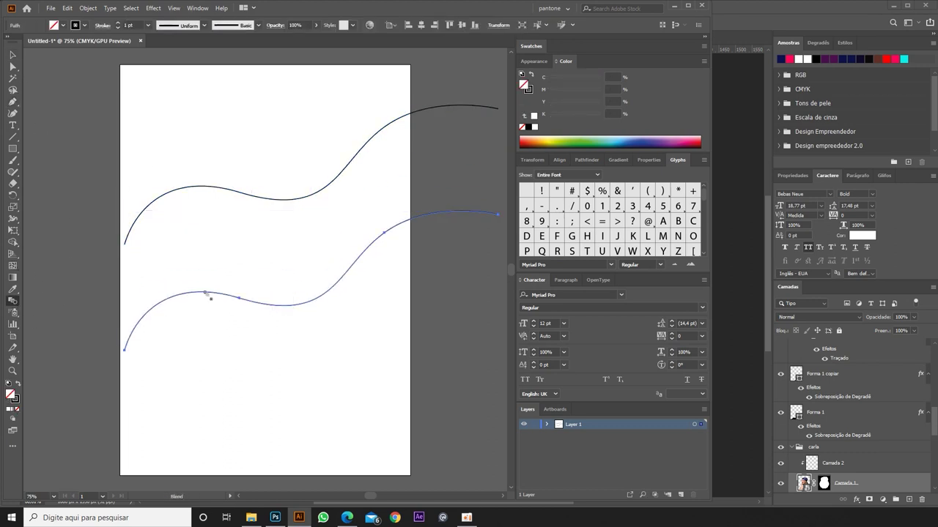
{"action": "left_click", "coordinate": [205, 298]}
{"action": "left_click", "coordinate": [209, 188]}
{"action": "double_click", "coordinate": [14, 306]}
{"action": "left_click", "coordinate": [649, 215]}
{"action": "left_click", "coordinate": [646, 238]}
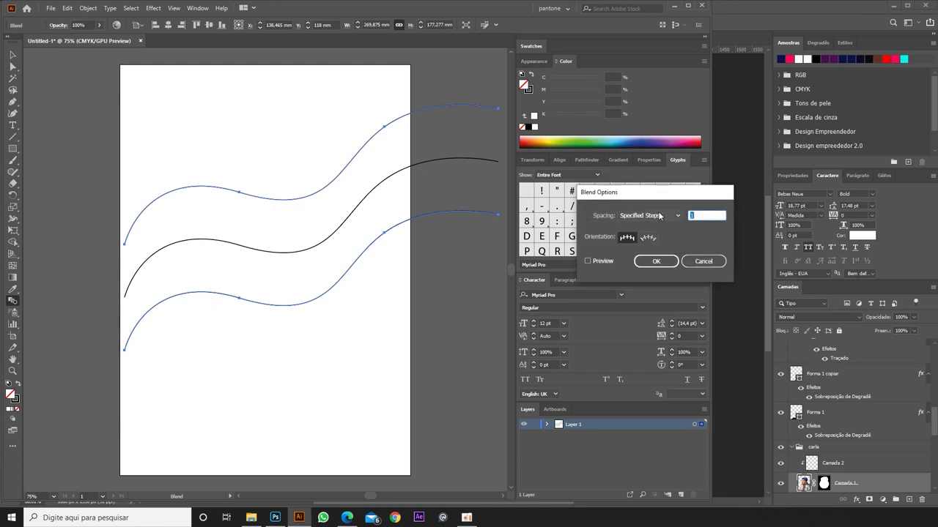
{"action": "left_click", "coordinate": [656, 262]}
{"action": "double_click", "coordinate": [14, 306]}
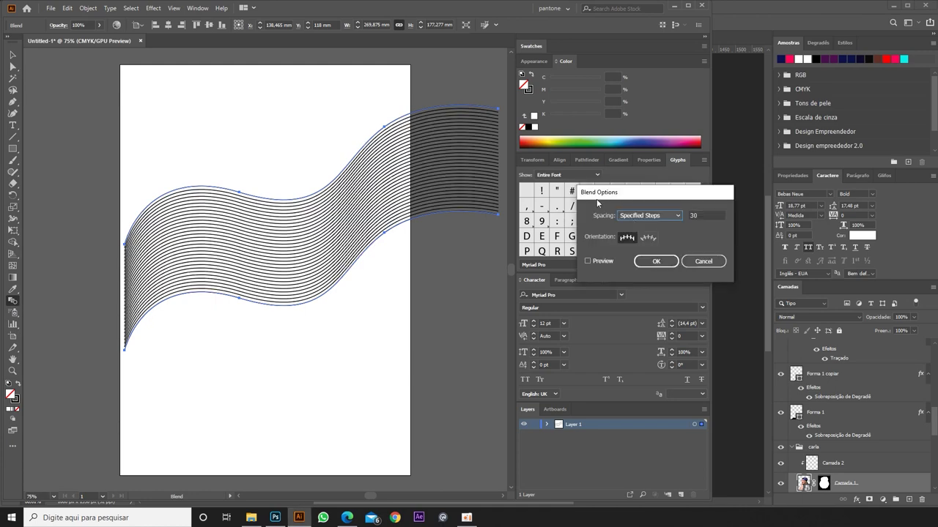
{"action": "type", "text": "50"}
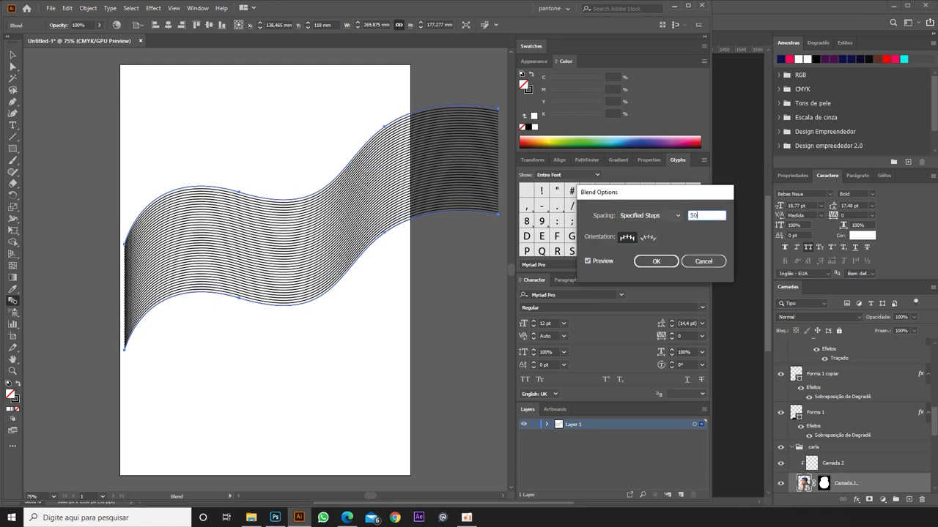
{"action": "left_click", "coordinate": [627, 238]}
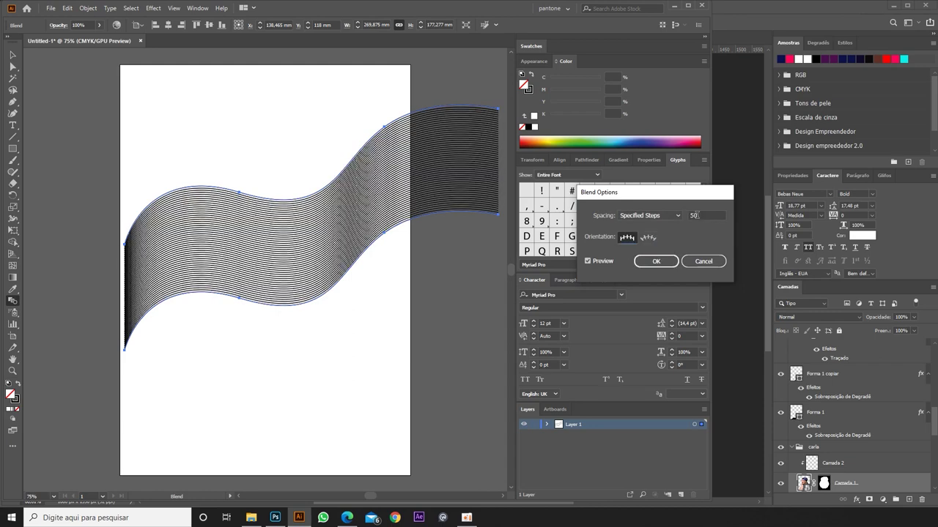
{"action": "left_click", "coordinate": [645, 261]}
{"action": "left_click", "coordinate": [374, 373]}
Paste the line blend into the poster as a Smart Object and enlarge it across the canvas.
{"action": "key", "text": "alt+Tab"}
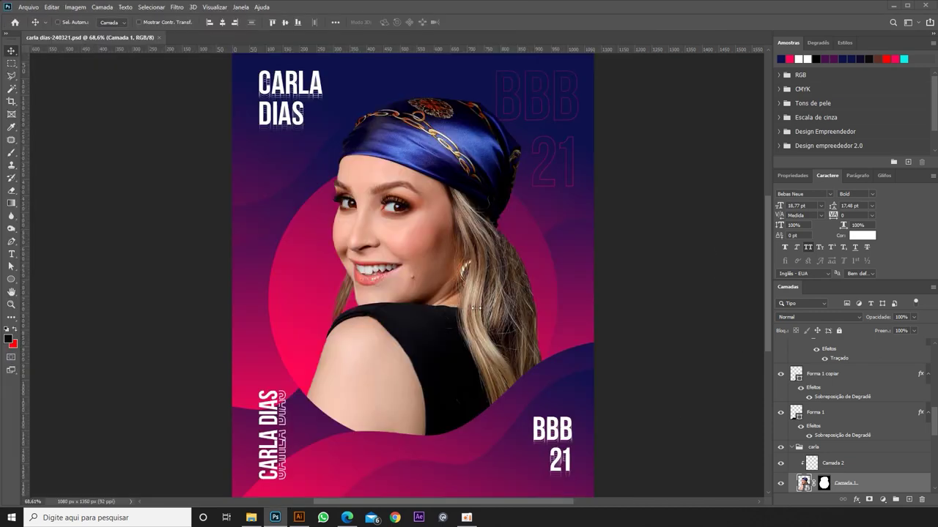
{"action": "key", "text": "ctrl+v"}
{"action": "key", "text": "Return"}
{"action": "left_click_drag", "start_coordinate": [529, 167], "coordinate": [653, 121]}
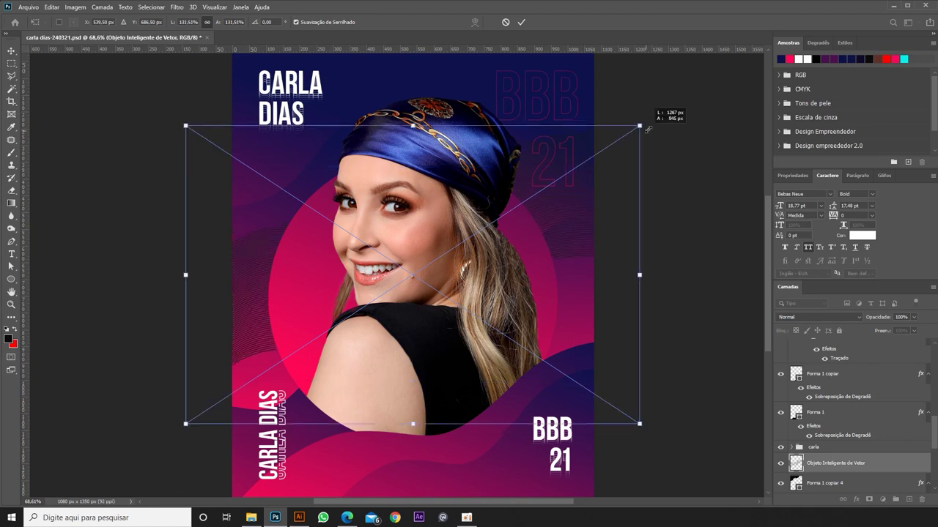
{"action": "key", "text": "Return"}
Rename the layer linhas and paste the waves' gradient overlay style onto it.
{"action": "double_click", "coordinate": [894, 463]}
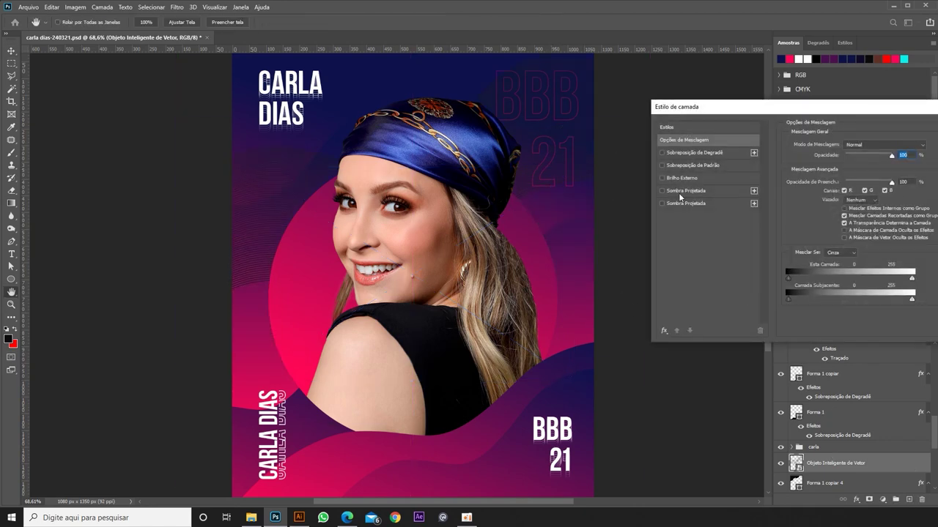
{"action": "key", "text": "Escape"}
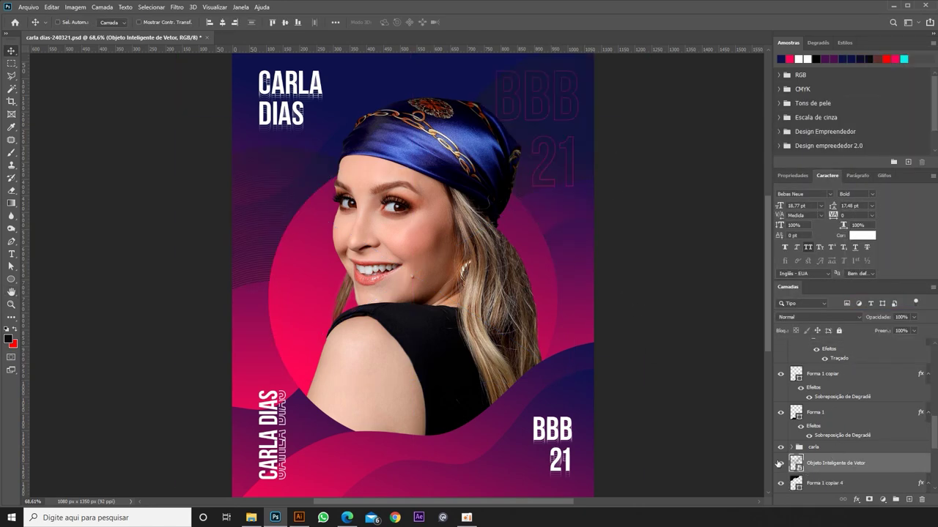
{"action": "right_click", "coordinate": [829, 471]}
{"action": "key", "text": "Escape"}
{"action": "key", "text": "Return"}
{"action": "right_click", "coordinate": [855, 350]}
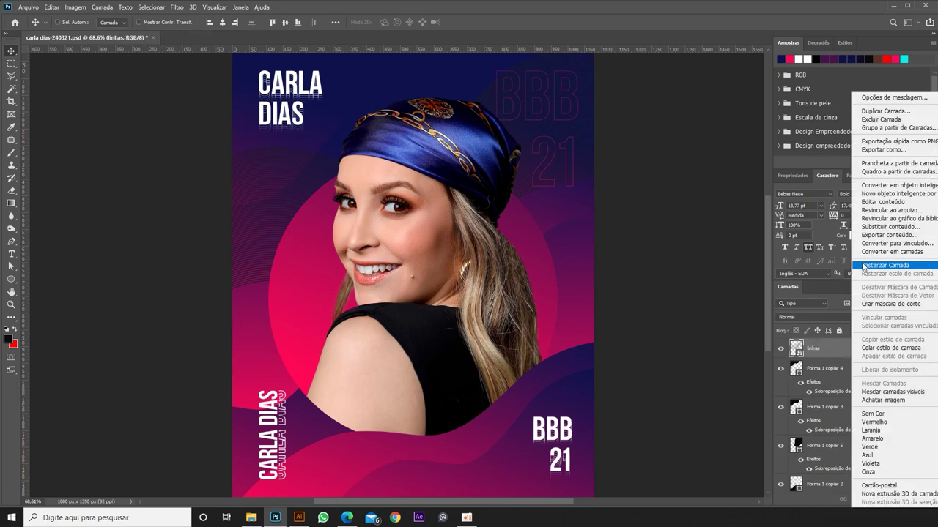
{"action": "left_click", "coordinate": [843, 267]}
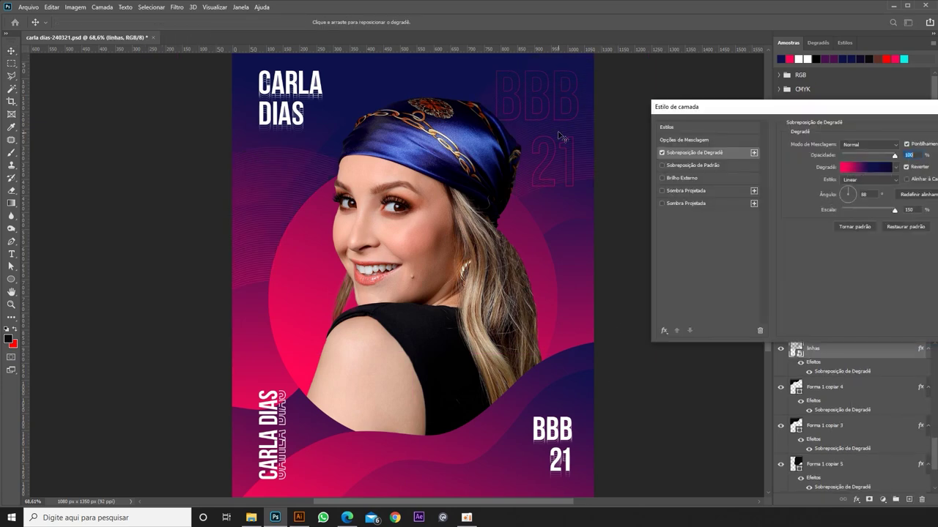
{"action": "key", "text": "Return"}
Rotate the linhas lines and place them on the poster's left side.
{"action": "key", "text": "ctrl+t"}
{"action": "left_click_drag", "start_coordinate": [582, 202], "coordinate": [549, 195]}
{"action": "mouse_move", "coordinate": [664, 188]}
{"action": "left_mouse_down"}
{"action": "mouse_move", "coordinate": [673, 363]}
{"action": "mouse_move", "coordinate": [642, 231]}
{"action": "mouse_move", "coordinate": [408, 205]}
{"action": "left_mouse_up"}
{"action": "key", "text": "Return"}
Duplicate linhas, move the copy to the right side, and set its gradient overlay angle to 88°.
{"action": "key", "text": "ctrl+j"}
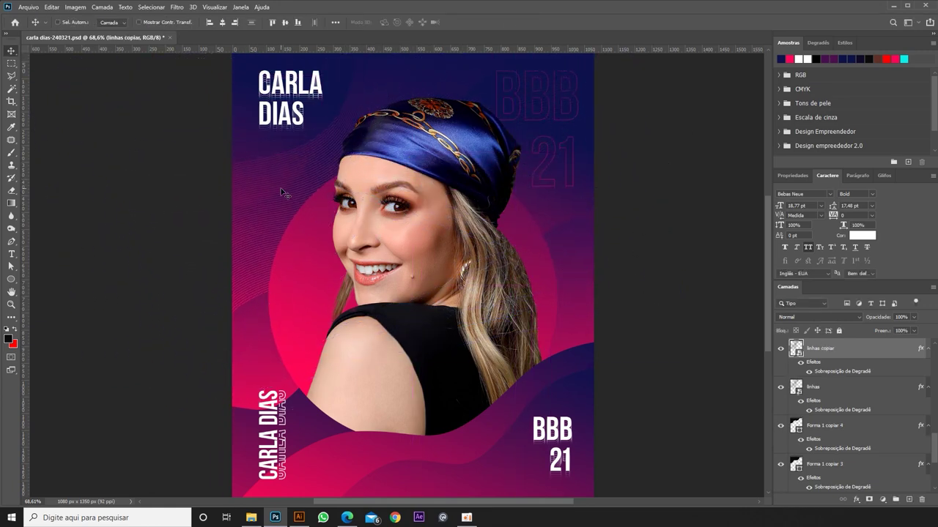
{"action": "mouse_move", "coordinate": [282, 192]}
{"action": "left_mouse_down"}
{"action": "mouse_move", "coordinate": [582, 279]}
{"action": "mouse_move", "coordinate": [586, 253]}
{"action": "left_mouse_up"}
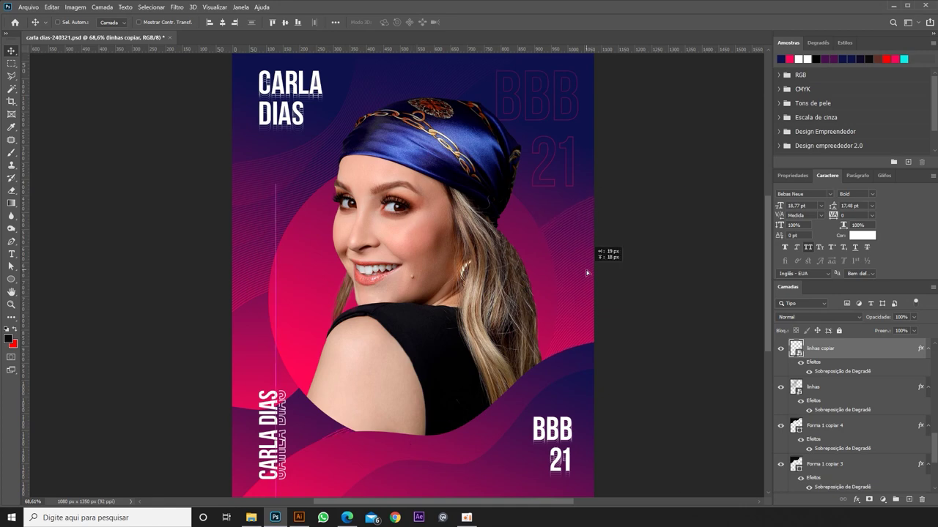
{"action": "double_click", "coordinate": [866, 372]}
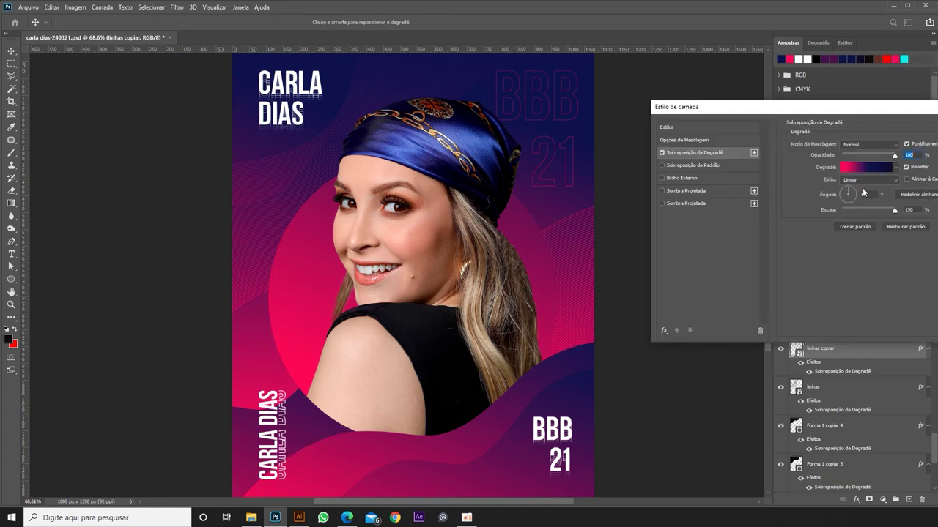
{"action": "scroll", "coordinate": [866, 194], "scroll_direction": "down", "scroll_amount": 3}
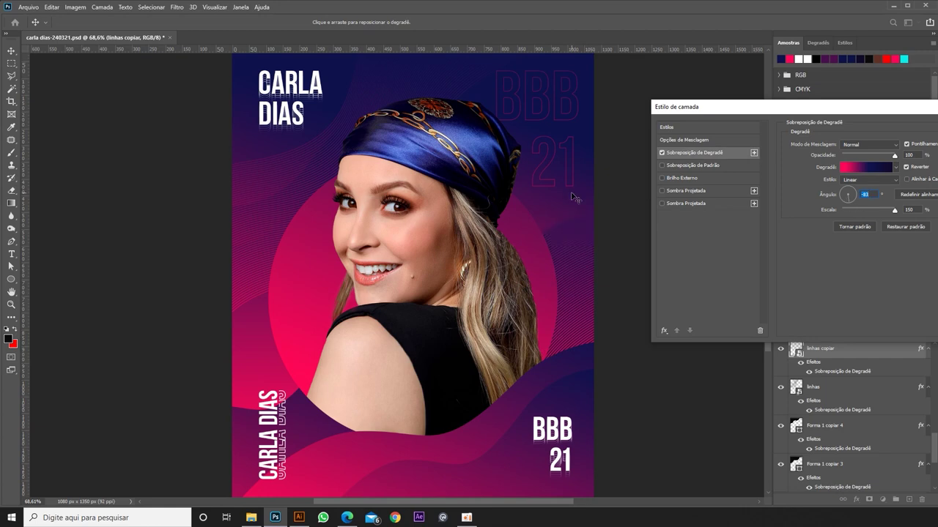
{"action": "left_click_drag", "start_coordinate": [573, 196], "coordinate": [573, 272]}
{"action": "left_click_drag", "start_coordinate": [575, 220], "coordinate": [586, 269]}
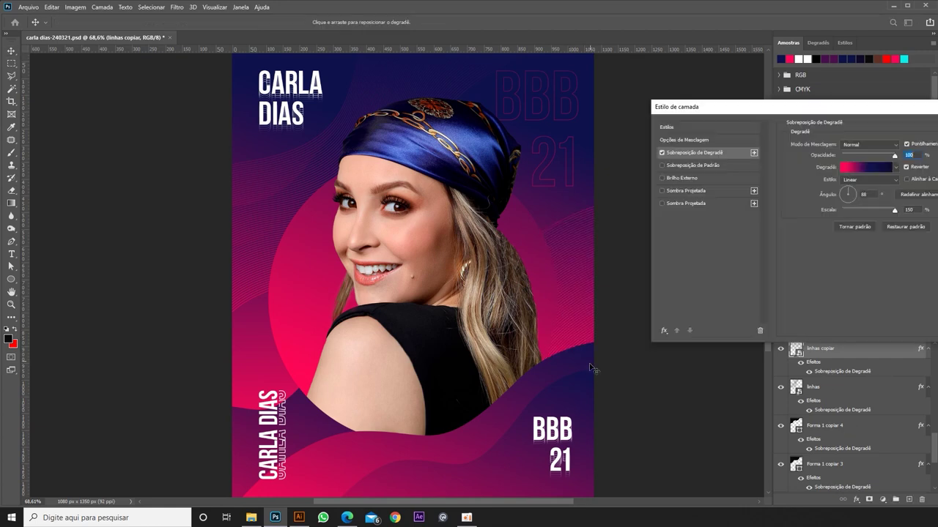
{"action": "key", "text": "Return"}
Scroll through the layers and select the linhas copiar layer.
{"action": "scroll", "coordinate": [855, 415], "scroll_direction": "up", "scroll_amount": 3}
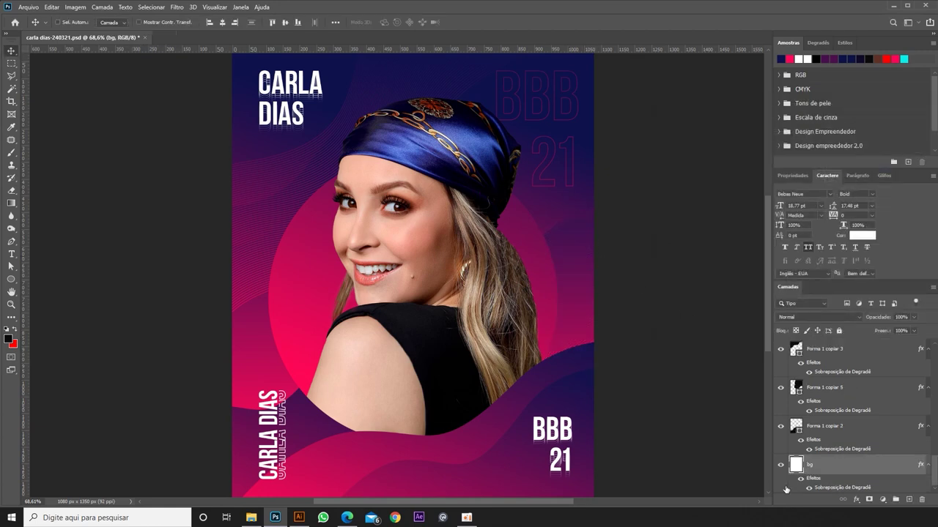
{"action": "scroll", "coordinate": [855, 415], "scroll_direction": "up", "scroll_amount": 1}
{"action": "scroll", "coordinate": [855, 416], "scroll_direction": "down", "scroll_amount": 5}
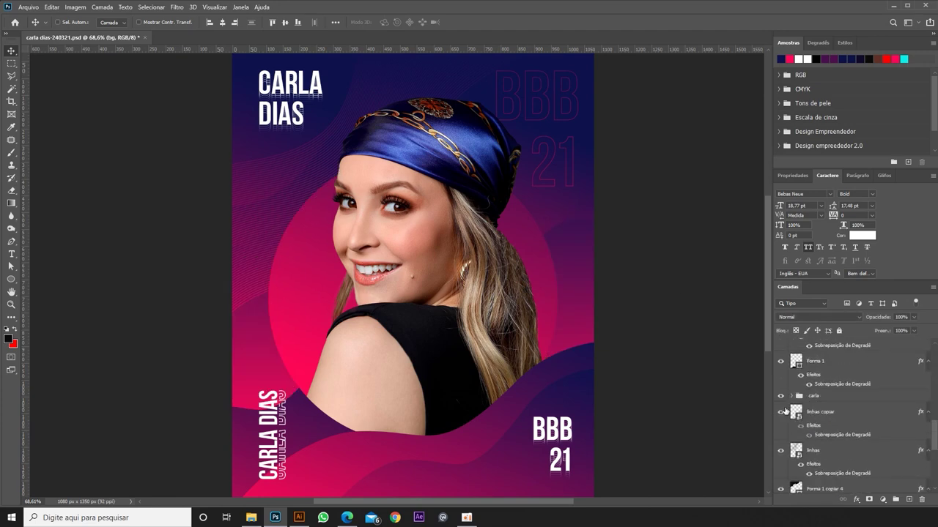
{"action": "left_click", "coordinate": [658, 299], "text": "ctrl"}
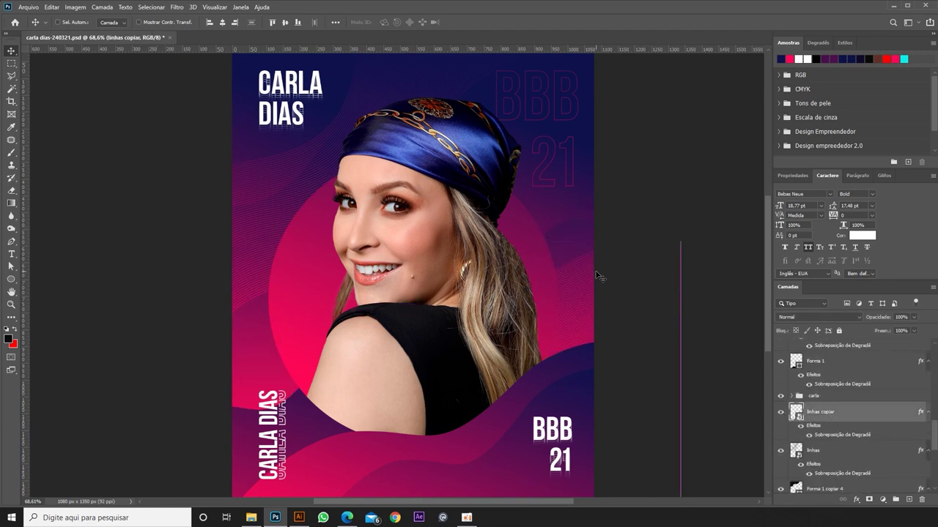
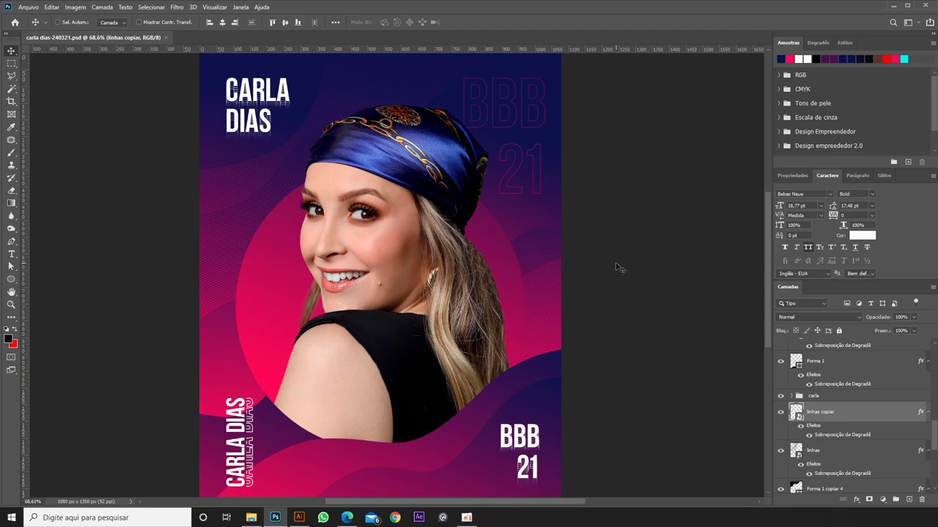
Add a Gradient Map above Camada 2 in the carla group, clipped to the portrait.
{"action": "left_click", "coordinate": [792, 395]}
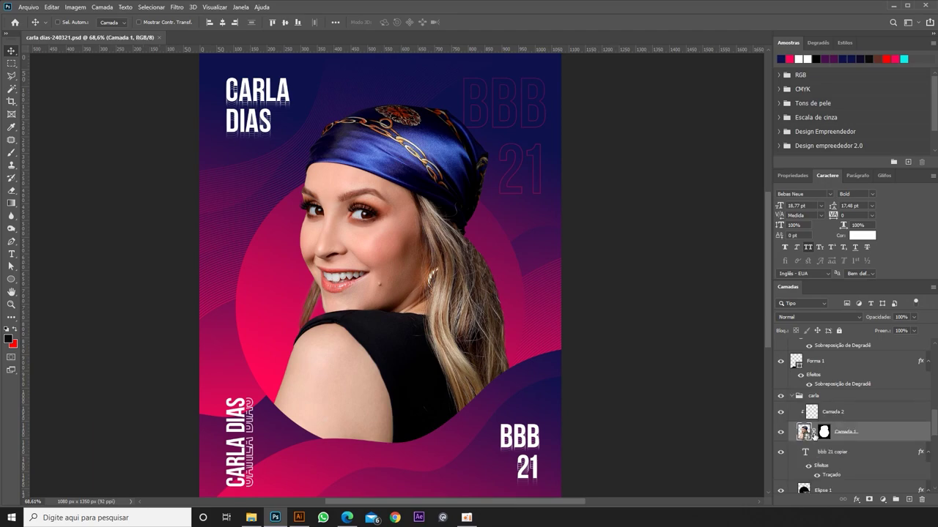
{"action": "left_click", "coordinate": [885, 422], "text": "shift"}
{"action": "scroll", "coordinate": [456, 238], "scroll_direction": "up", "scroll_amount": 3}
{"action": "scroll", "coordinate": [456, 239], "scroll_direction": "down", "scroll_amount": 2}
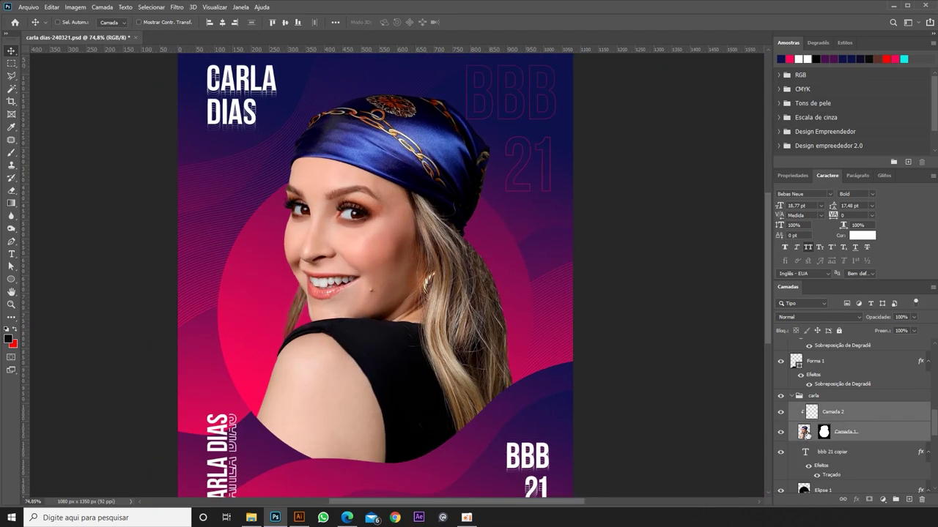
{"action": "scroll", "coordinate": [429, 271], "scroll_direction": "up", "scroll_amount": 2}
{"action": "scroll", "coordinate": [512, 278], "scroll_direction": "down", "scroll_amount": 3}
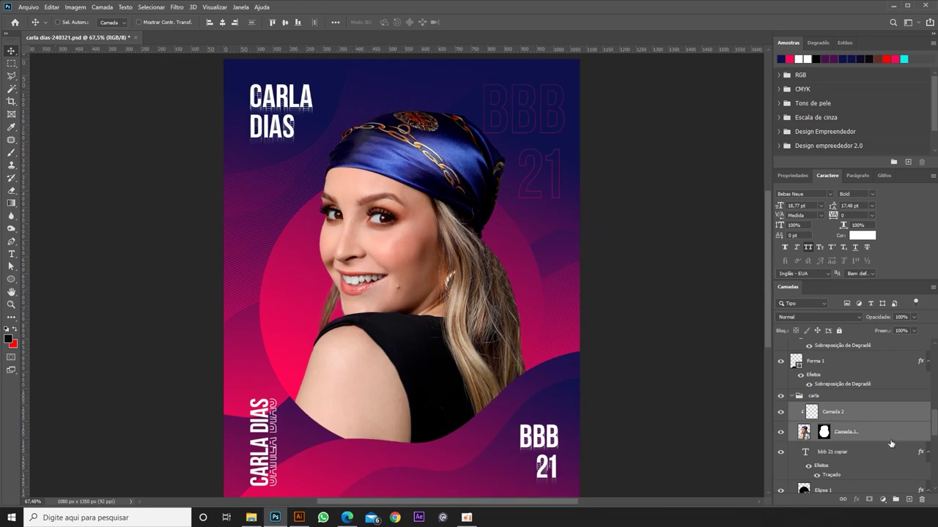
{"action": "left_click", "coordinate": [864, 396]}
{"action": "left_click", "coordinate": [792, 396]}
{"action": "left_click", "coordinate": [792, 396]}
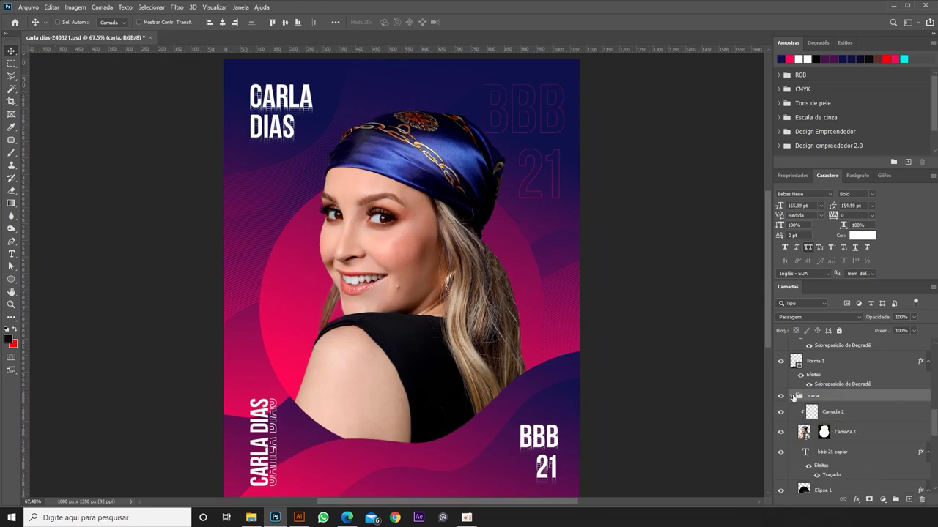
{"action": "left_click", "coordinate": [842, 412]}
{"action": "left_click", "coordinate": [882, 500]}
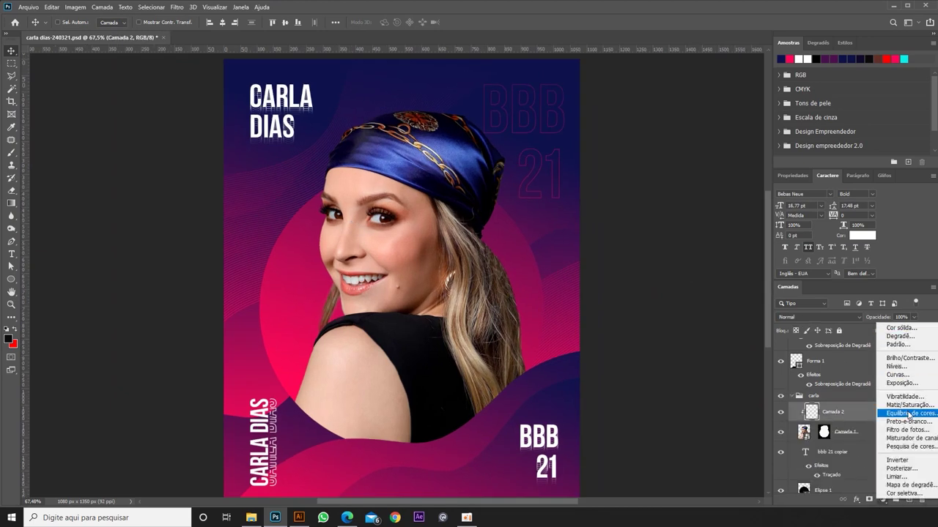
{"action": "left_click", "coordinate": [873, 432]}
Give the gradient map dark purple and pink stops and blend it in Clarear mode.
{"action": "left_click", "coordinate": [849, 211]}
{"action": "left_click", "coordinate": [627, 315]}
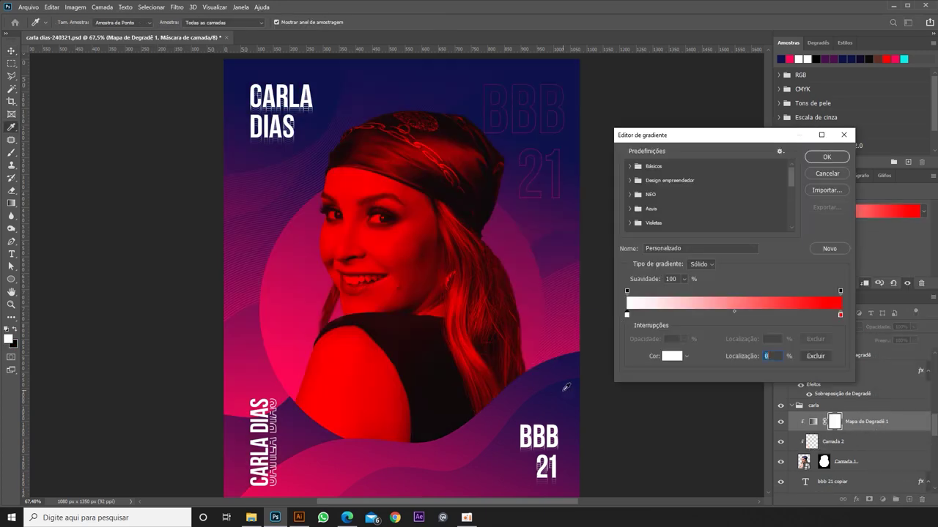
{"action": "left_click", "coordinate": [573, 401]}
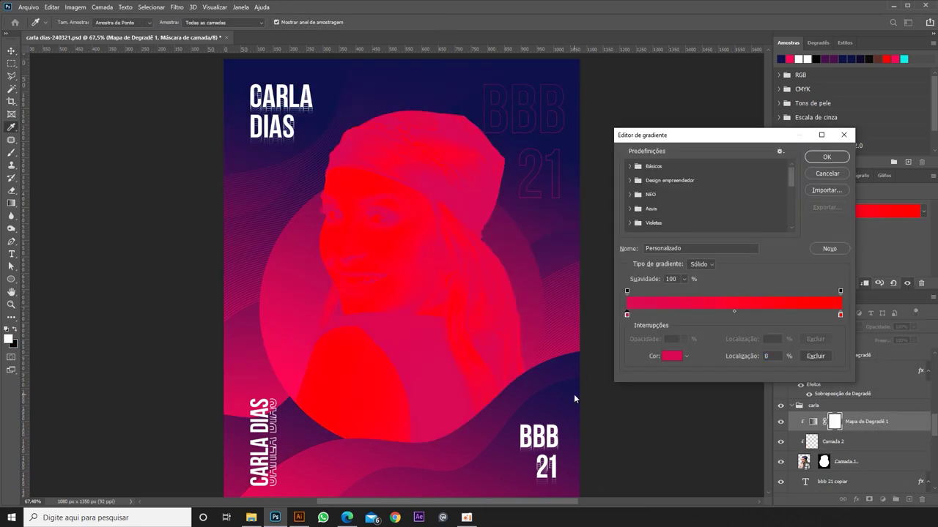
{"action": "double_click", "coordinate": [627, 315]}
{"action": "key", "text": "Escape"}
{"action": "double_click", "coordinate": [626, 315]}
{"action": "left_click", "coordinate": [843, 228]}
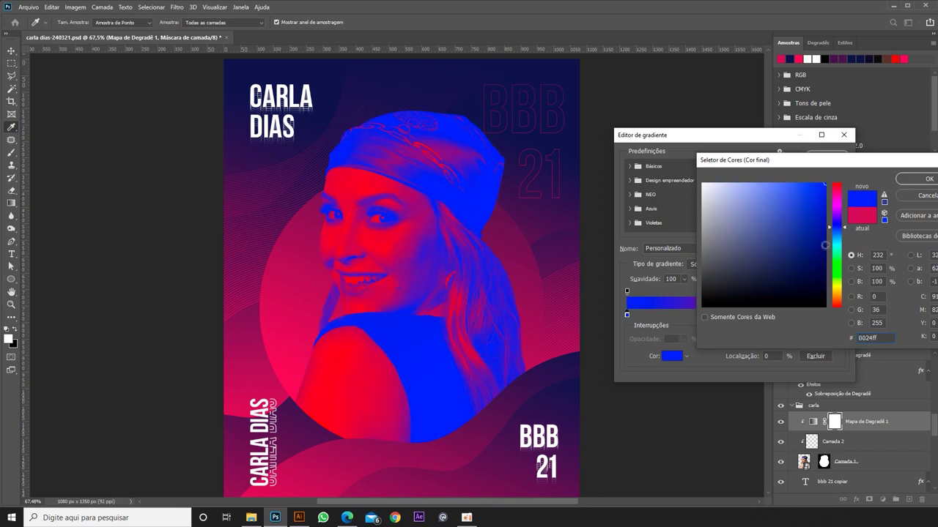
{"action": "left_click_drag", "start_coordinate": [801, 245], "coordinate": [802, 271]}
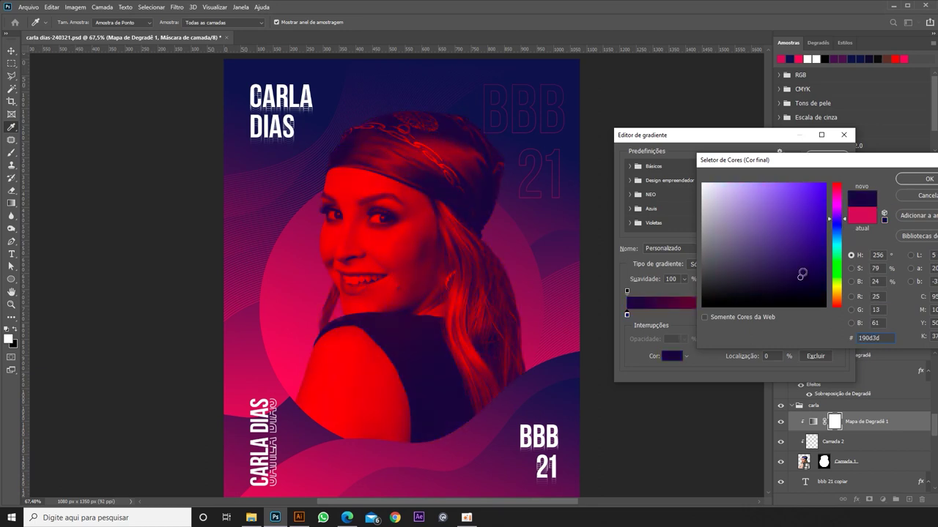
{"action": "left_click", "coordinate": [916, 180]}
{"action": "double_click", "coordinate": [842, 316]}
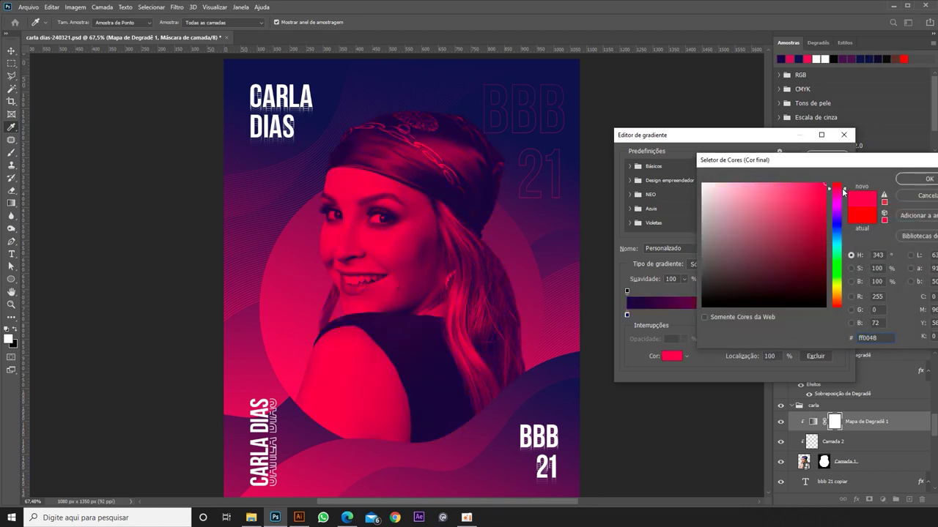
{"action": "left_click", "coordinate": [916, 179]}
{"action": "double_click", "coordinate": [627, 315]}
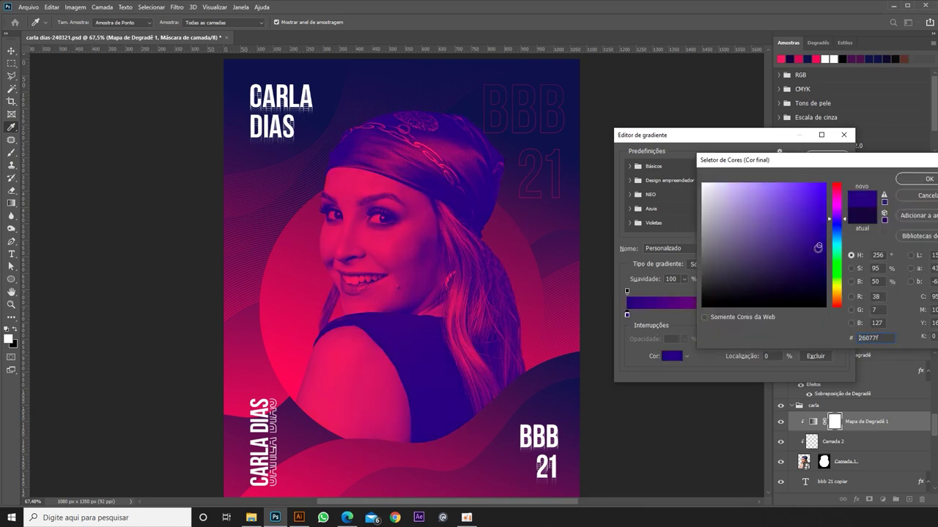
{"action": "left_click", "coordinate": [928, 179]}
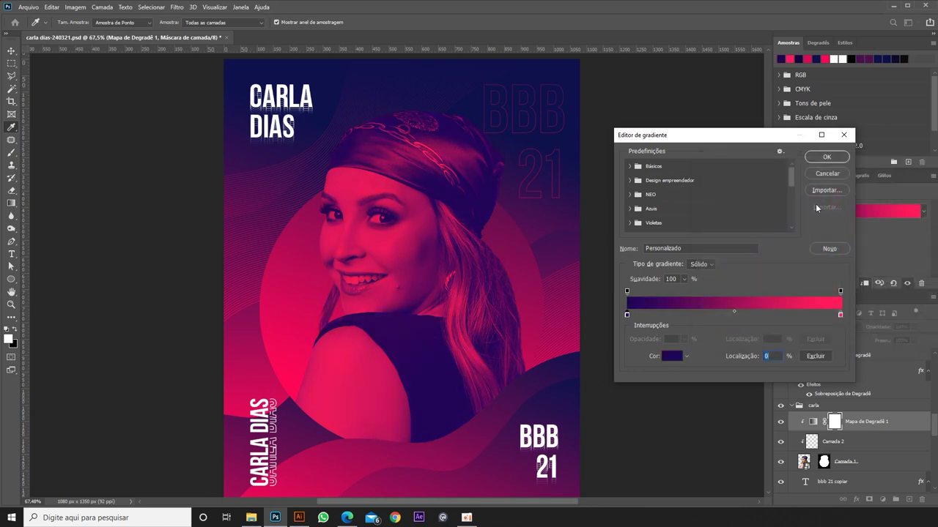
{"action": "left_click", "coordinate": [826, 159]}
{"action": "left_click", "coordinate": [821, 328]}
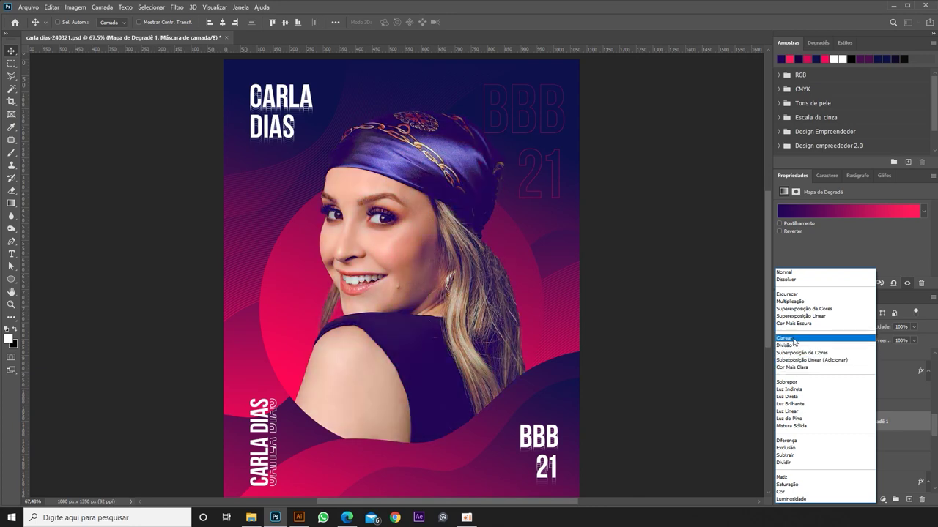
{"action": "left_click", "coordinate": [793, 339]}
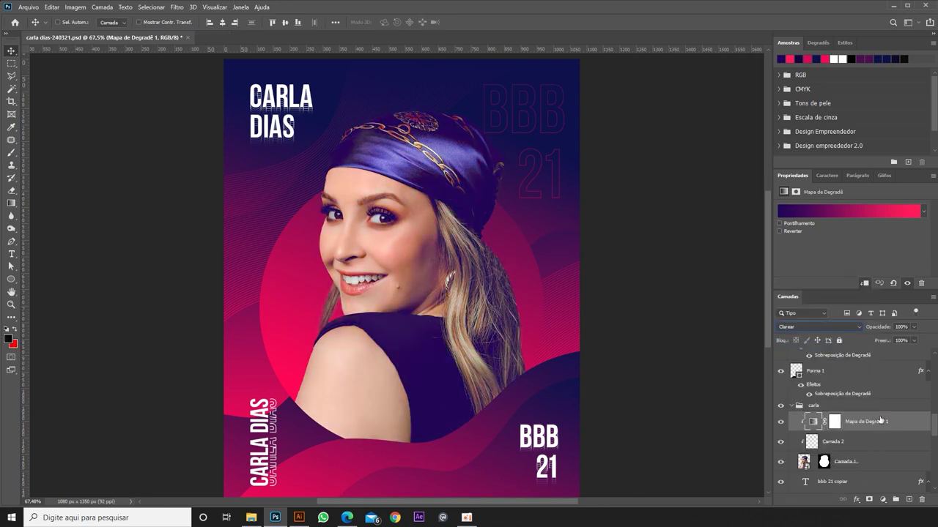
Change the gradient map stops to dark purple #180a40 and dark red #5d1026.
{"action": "left_click", "coordinate": [803, 215]}
{"action": "double_click", "coordinate": [839, 315]}
{"action": "left_click", "coordinate": [800, 249]}
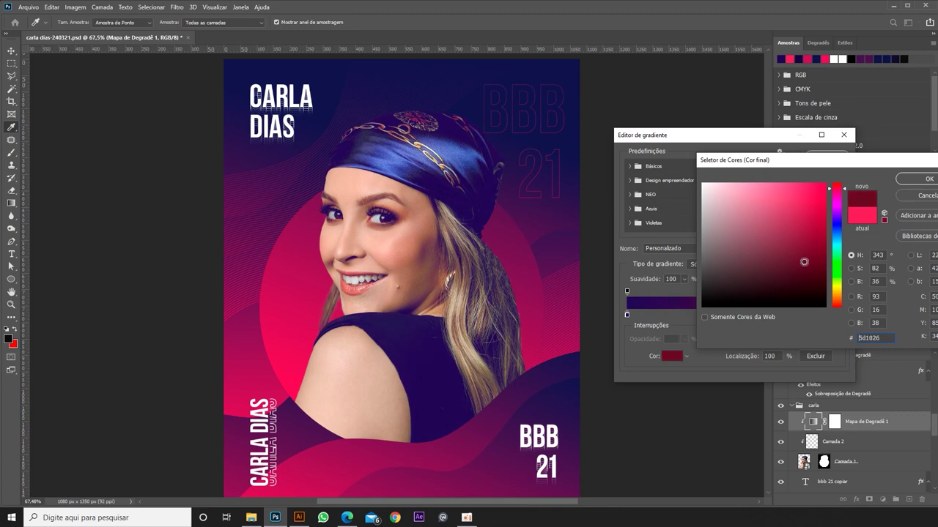
{"action": "left_click", "coordinate": [907, 181]}
{"action": "double_click", "coordinate": [628, 315]}
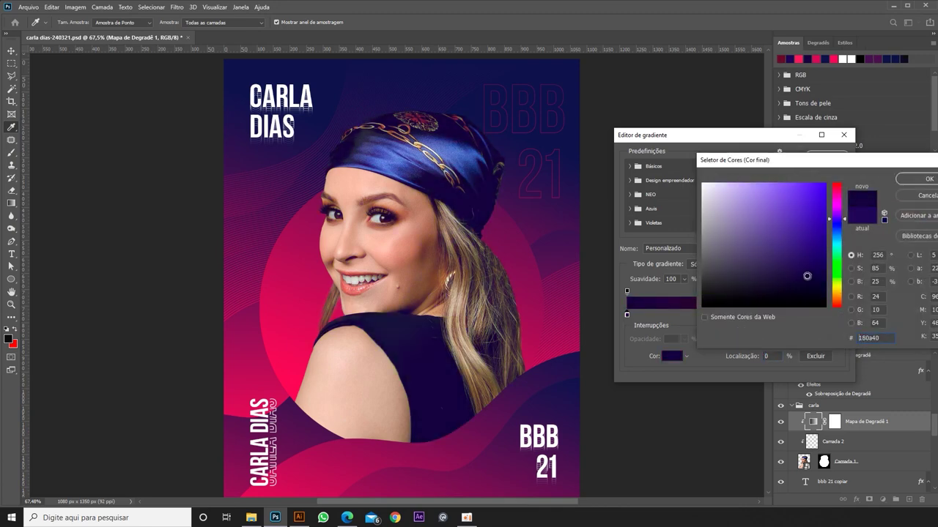
{"action": "left_click", "coordinate": [928, 179]}
{"action": "left_click", "coordinate": [825, 153]}
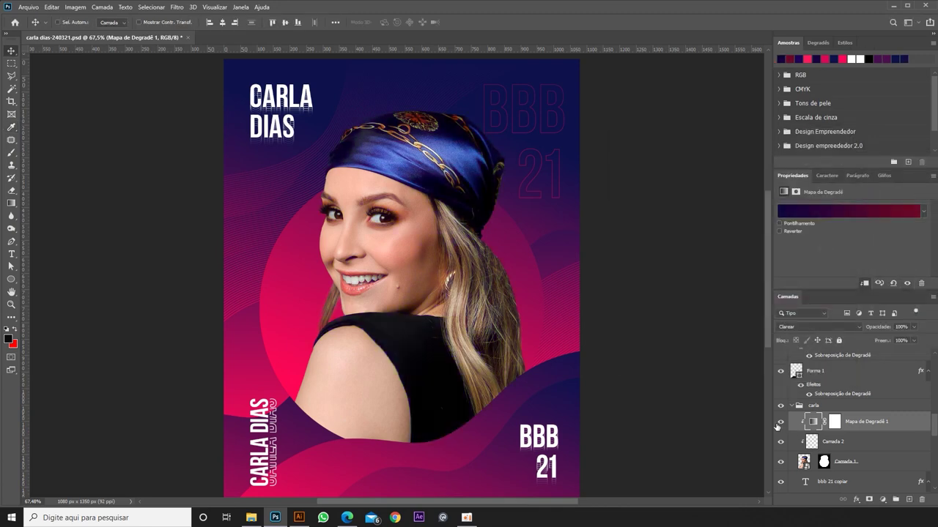
{"action": "left_click", "coordinate": [898, 419]}
{"action": "type", "text": "filtro"}
Duplicate the gradient map and set the copy to Normal with purple-to-bright-pink stops.
{"action": "key", "text": "ctrl+j"}
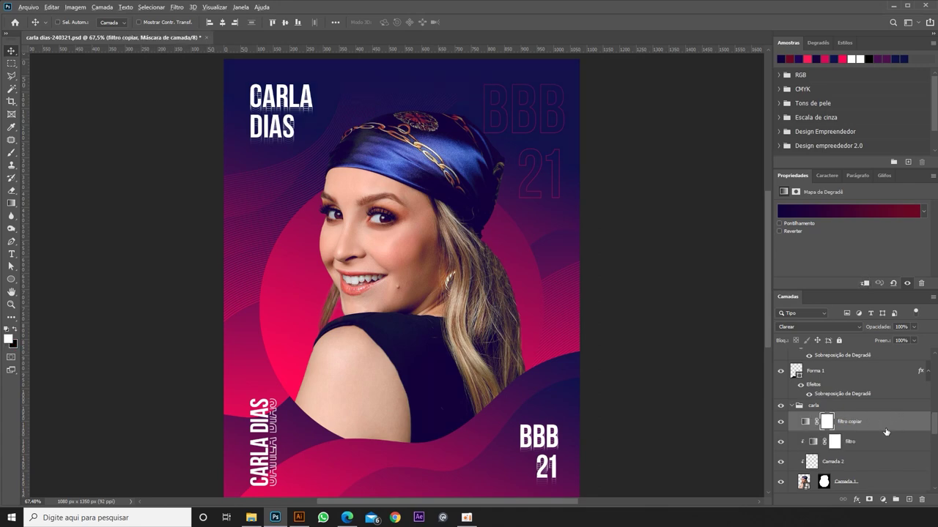
{"action": "left_click", "coordinate": [818, 327]}
{"action": "left_click", "coordinate": [848, 211]}
{"action": "double_click", "coordinate": [842, 315]}
{"action": "left_click", "coordinate": [807, 192]}
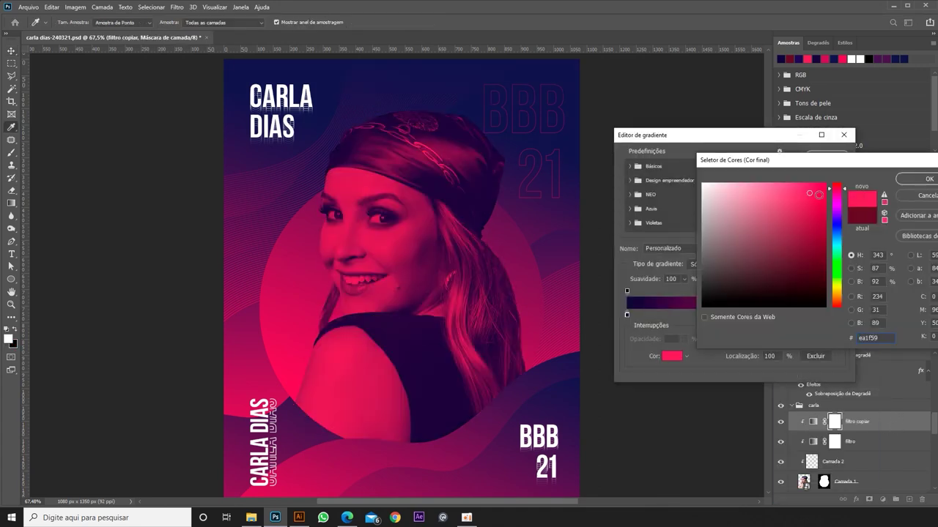
{"action": "left_click", "coordinate": [299, 458]}
{"action": "left_click", "coordinate": [928, 179]}
{"action": "double_click", "coordinate": [627, 315]}
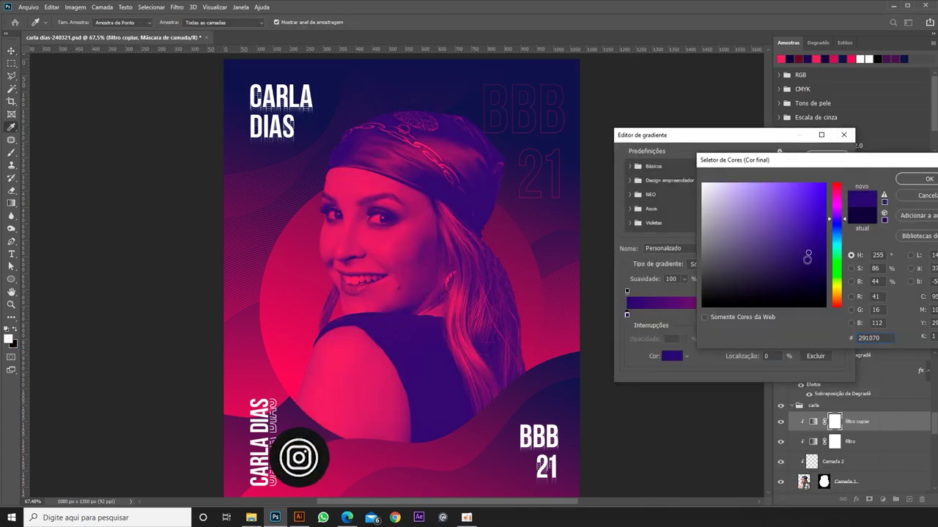
{"action": "left_click", "coordinate": [928, 179]}
{"action": "left_click", "coordinate": [828, 159]}
Rename the copied gradient map layer to 'tons'.
{"action": "key", "text": "v"}
{"action": "double_click", "coordinate": [850, 422]}
{"action": "type", "text": "tons"}
{"action": "key", "text": "Return"}
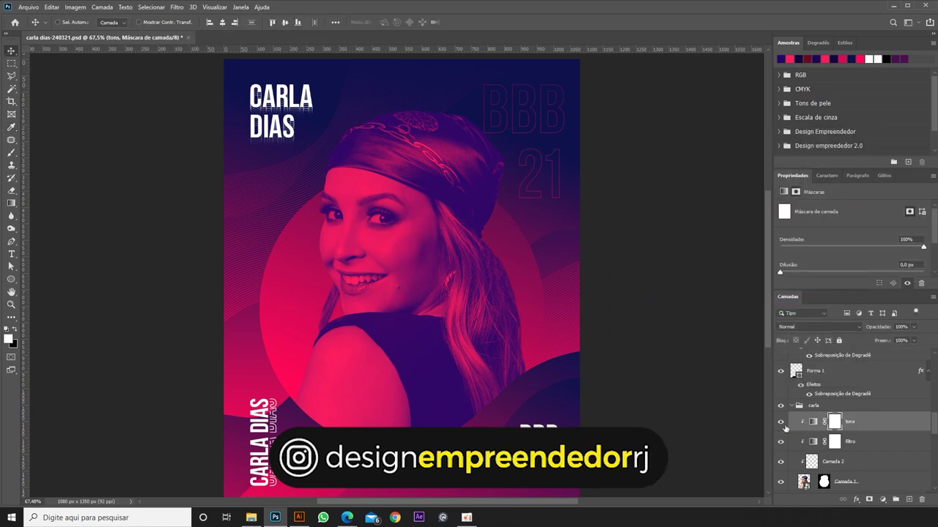
Invert the tons mask and brush the pink tint onto the hair and shoulder, sparing the face.
{"action": "key", "text": "ctrl+i"}
{"action": "key", "text": "b"}
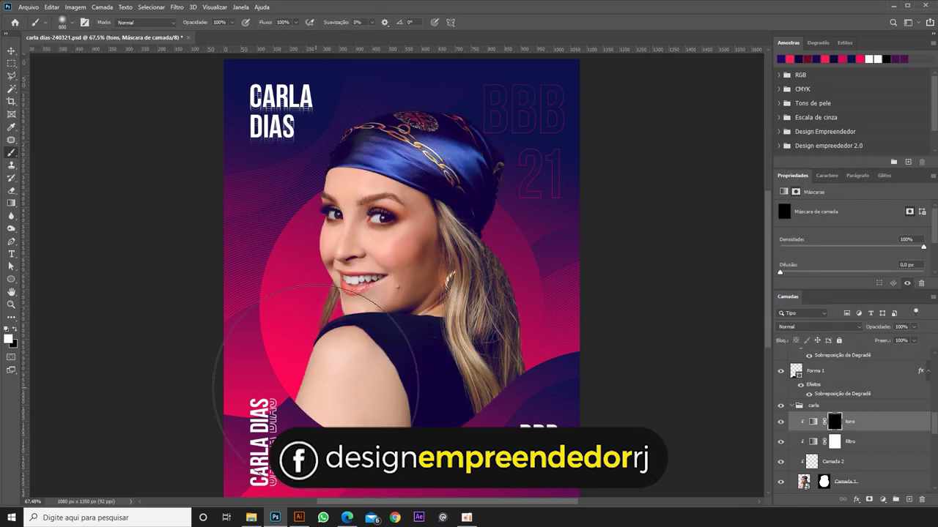
{"action": "scroll", "coordinate": [352, 293], "scroll_direction": "down", "scroll_amount": 2}
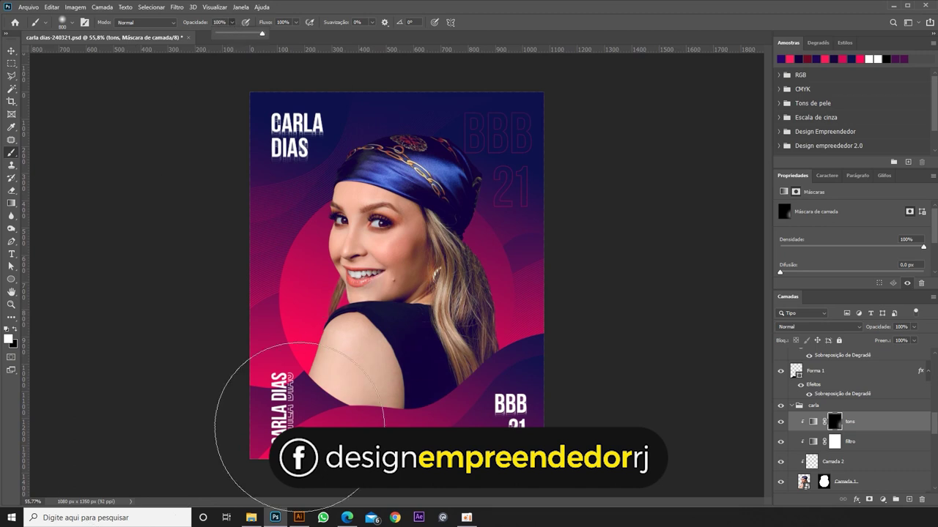
{"action": "left_click_drag", "start_coordinate": [665, 105], "coordinate": [462, 333]}
{"action": "scroll", "coordinate": [462, 333], "scroll_direction": "up", "scroll_amount": 1}
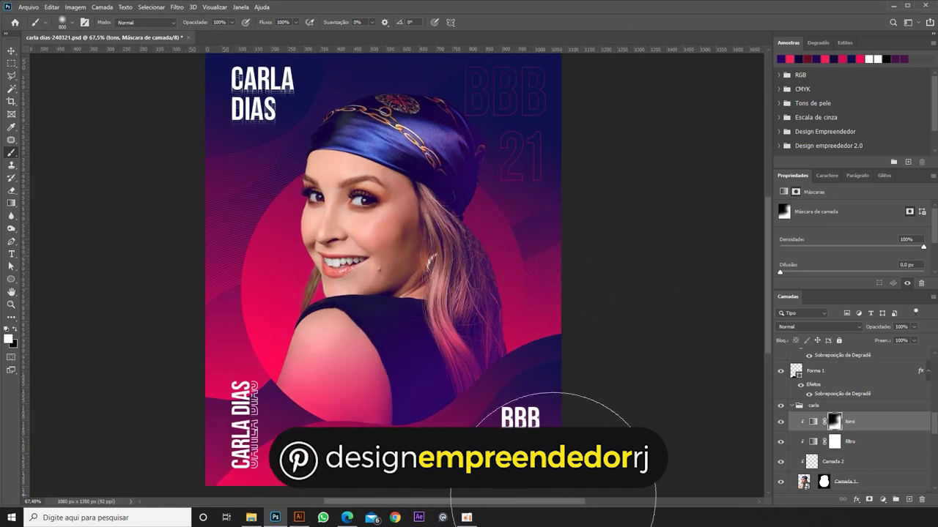
{"action": "key", "text": "x"}
{"action": "mouse_move", "coordinate": [293, 352]}
{"action": "left_mouse_down"}
{"action": "mouse_move", "coordinate": [350, 301]}
{"action": "mouse_move", "coordinate": [115, 450]}
{"action": "left_mouse_up"}
{"action": "key", "text": "x"}
{"action": "scroll", "coordinate": [541, 46], "scroll_direction": "up", "scroll_amount": 1}
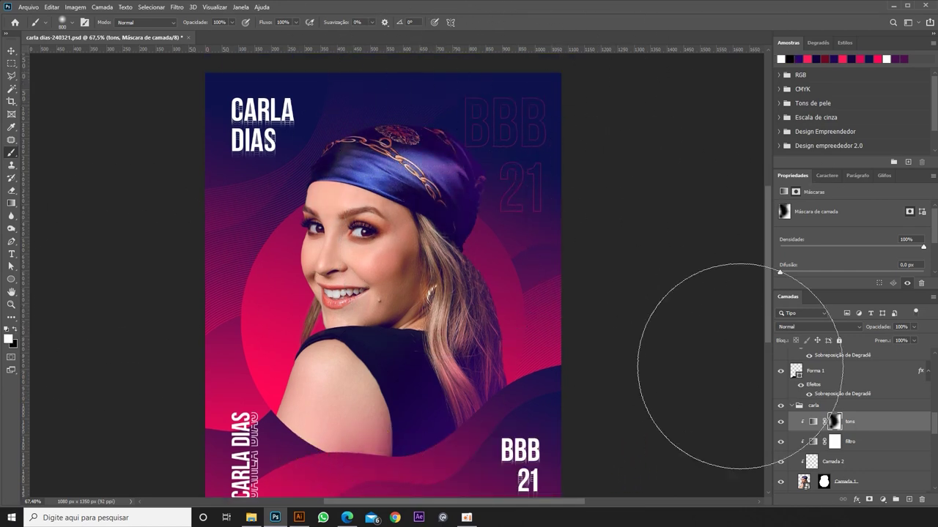
{"action": "key", "text": "ctrl+z"}
{"action": "key", "text": "ctrl+shift+z"}
{"action": "key", "text": "ctrl+z"}
{"action": "key", "text": "ctrl+shift+z"}
Set the mask brush to about 50% strength and return to the Move tool.
{"action": "key", "text": "x"}
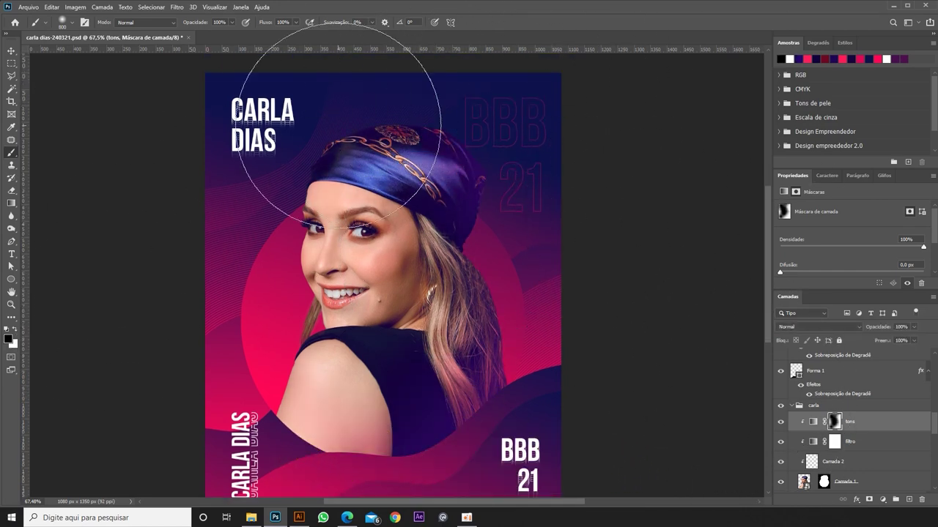
{"action": "key", "text": "5"}
{"action": "key", "text": "1"}
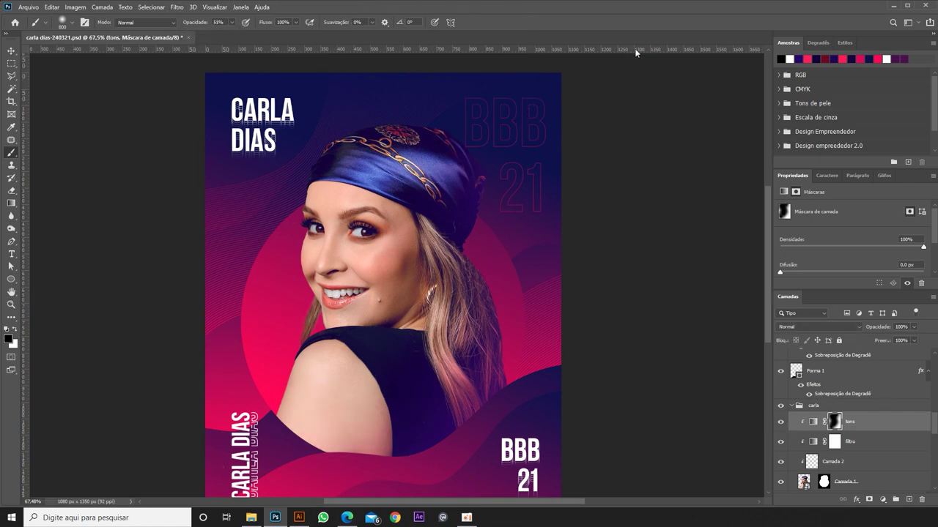
{"action": "key", "text": "v"}
Apply an Unsharp Mask smart filter to the portrait layer Camada 1.
{"action": "left_click", "coordinate": [842, 482]}
{"action": "left_click", "coordinate": [177, 6]}
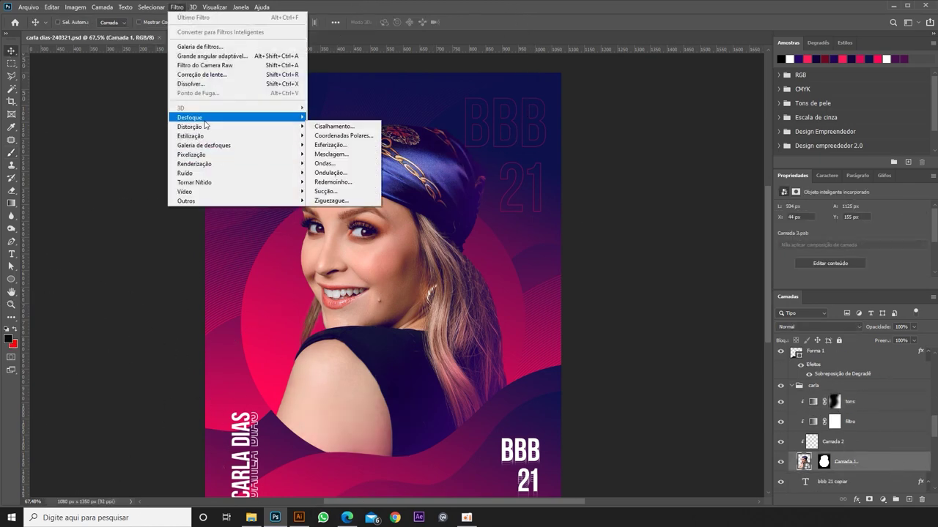
{"action": "left_click", "coordinate": [359, 198]}
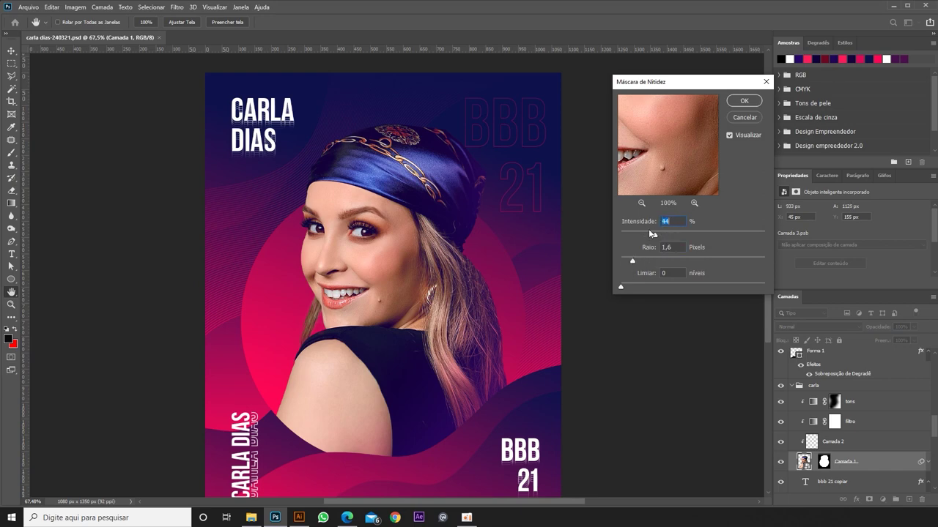
{"action": "key", "text": "Return"}
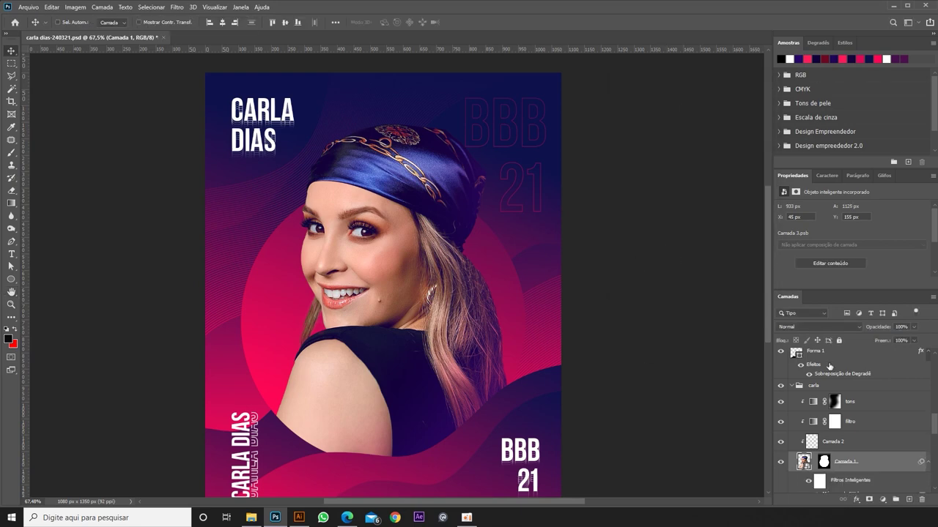
Add a new layer filled with 50% gray and blended in Sobrepor (Overlay) mode.
{"action": "key", "text": "ctrl+shift+alt+n"}
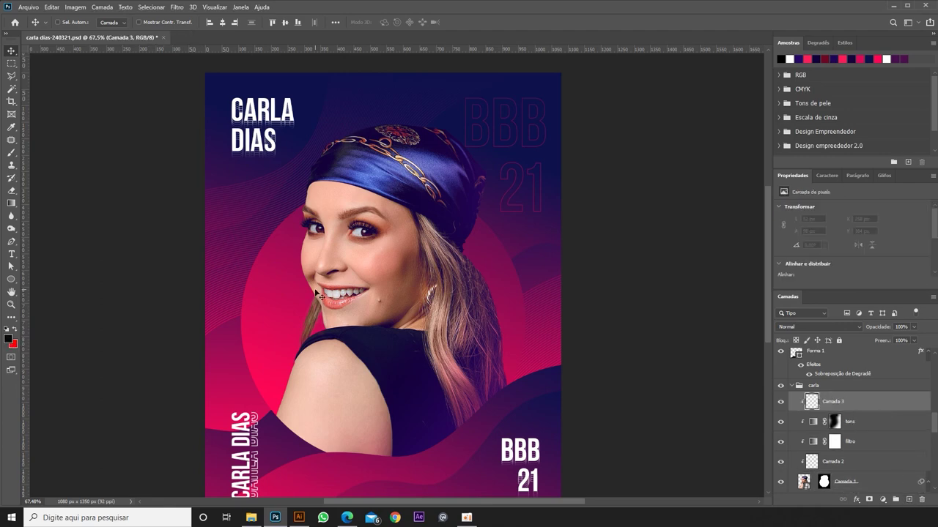
{"action": "key", "text": "shift+F5"}
{"action": "left_click", "coordinate": [628, 130]}
{"action": "left_click", "coordinate": [607, 217]}
{"action": "left_click", "coordinate": [722, 132]}
{"action": "left_click", "coordinate": [817, 327]}
{"action": "left_click", "coordinate": [806, 345]}
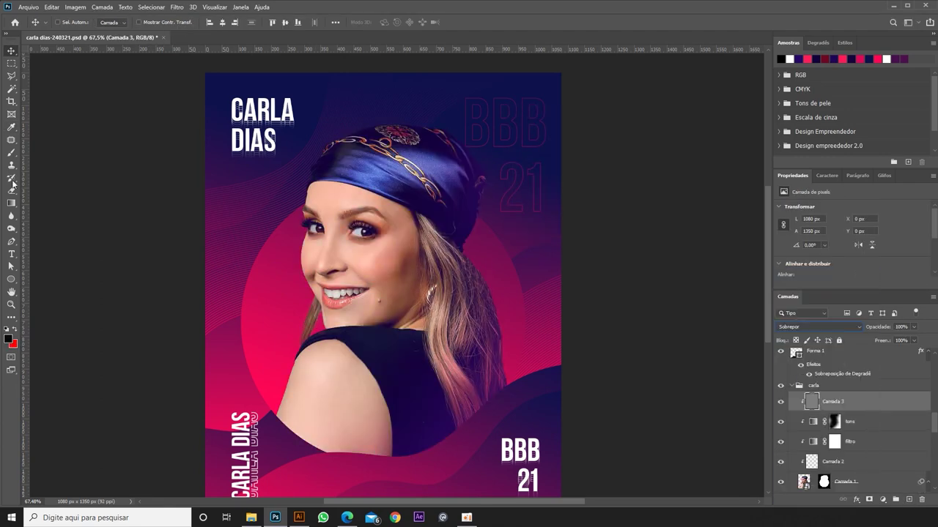
{"action": "key", "text": "o"}
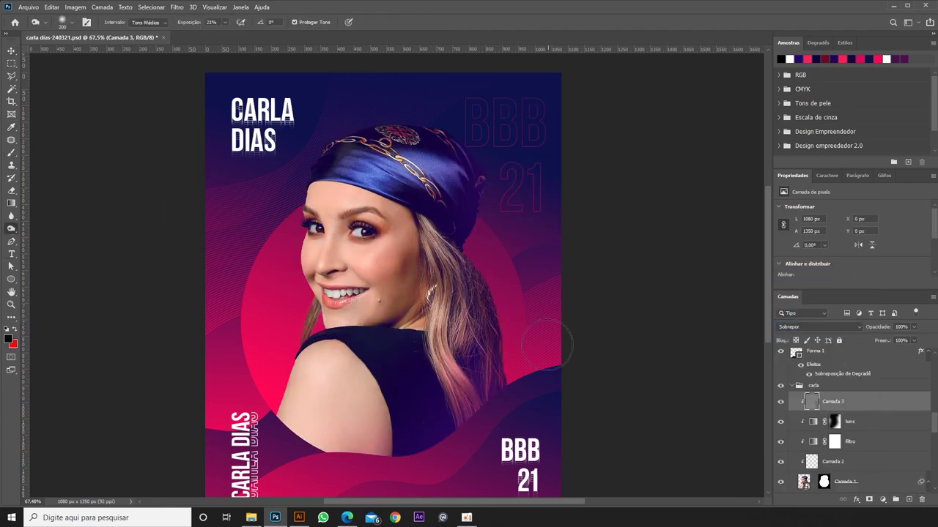
Dodge portrait highlights and brighten the teeth with toning strokes on the gray Camada 3 layer.
{"action": "left_click_drag", "start_coordinate": [519, 293], "coordinate": [562, 431]}
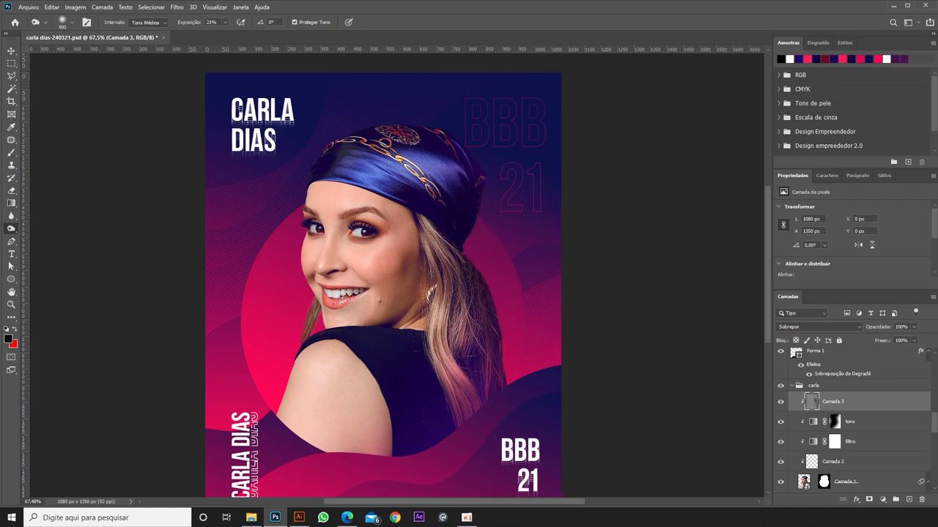
{"action": "right_click", "coordinate": [11, 228]}
{"action": "left_click", "coordinate": [44, 235]}
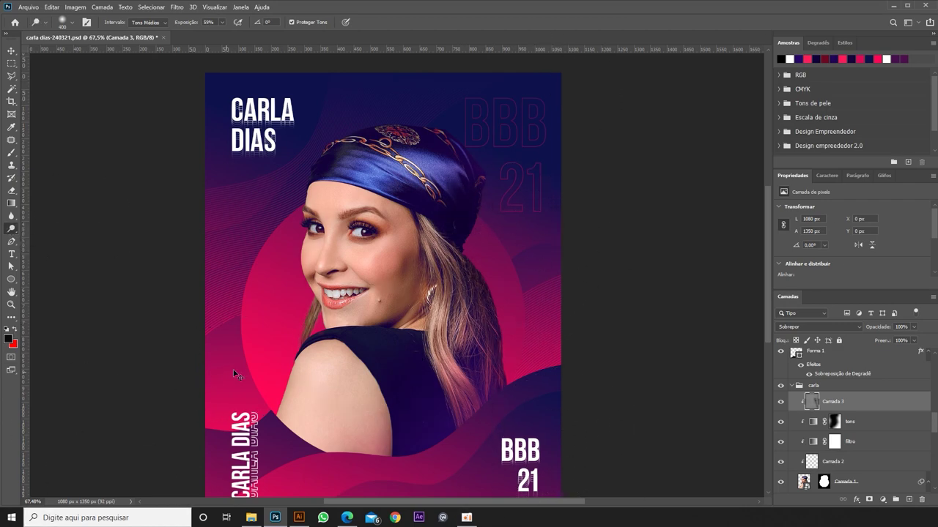
{"action": "scroll", "coordinate": [293, 213], "scroll_direction": "up", "scroll_amount": 3}
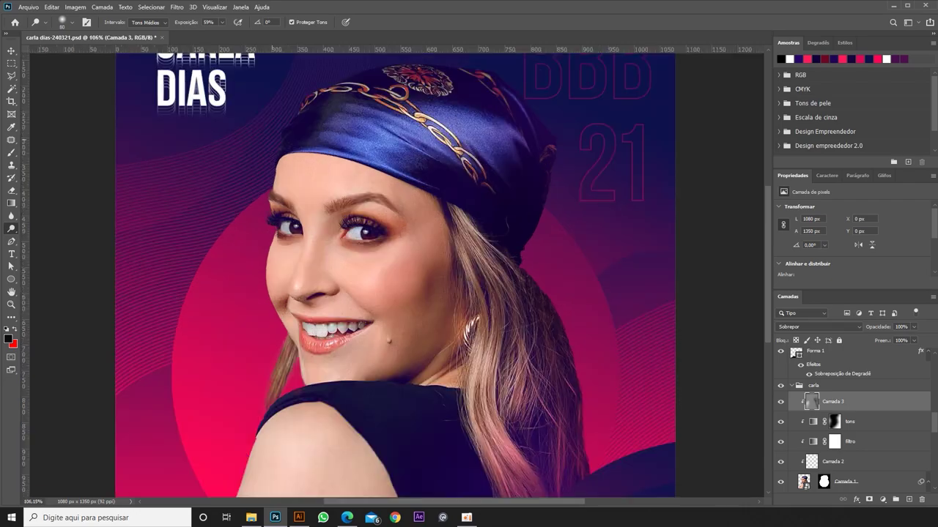
{"action": "scroll", "coordinate": [370, 247], "scroll_direction": "up", "scroll_amount": 3}
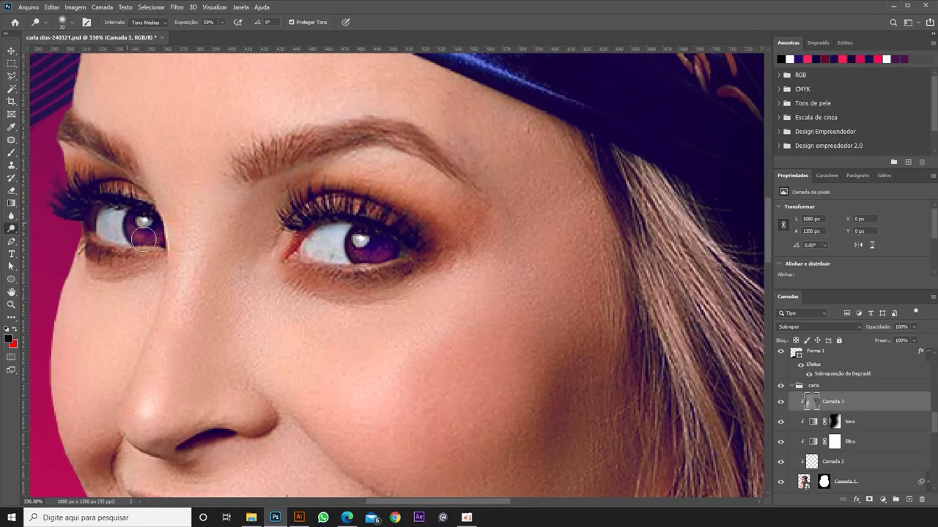
{"action": "scroll", "coordinate": [144, 238], "scroll_direction": "down", "scroll_amount": 5}
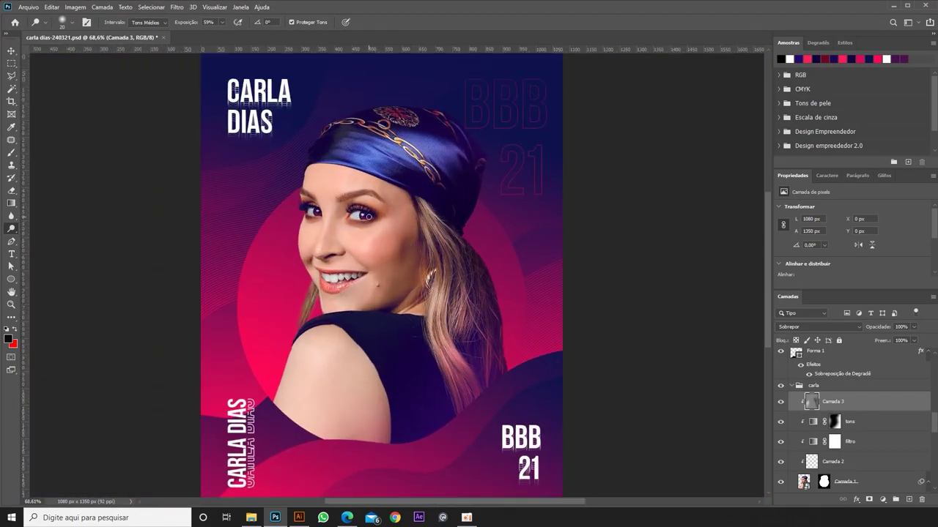
{"action": "scroll", "coordinate": [364, 215], "scroll_direction": "up", "scroll_amount": 3}
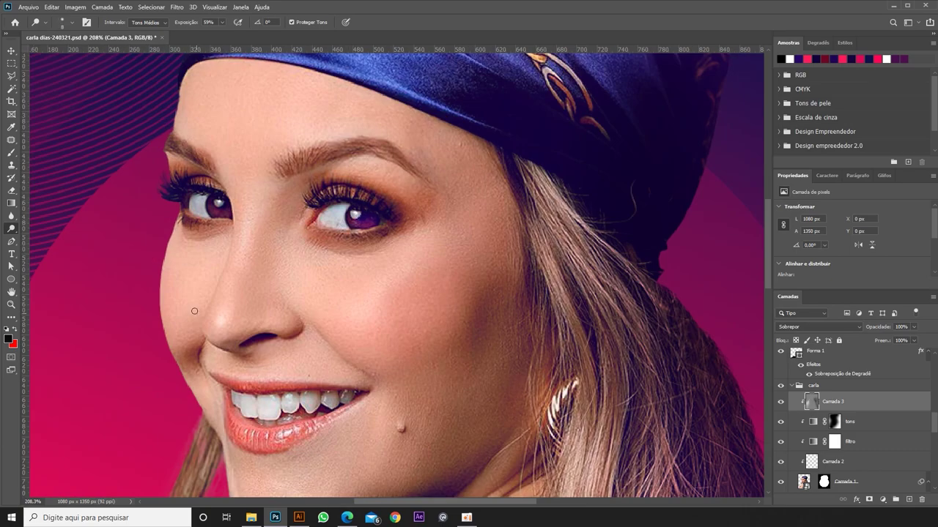
{"action": "scroll", "coordinate": [497, 268], "scroll_direction": "down", "scroll_amount": 4}
{"action": "scroll", "coordinate": [497, 268], "scroll_direction": "up", "scroll_amount": 4}
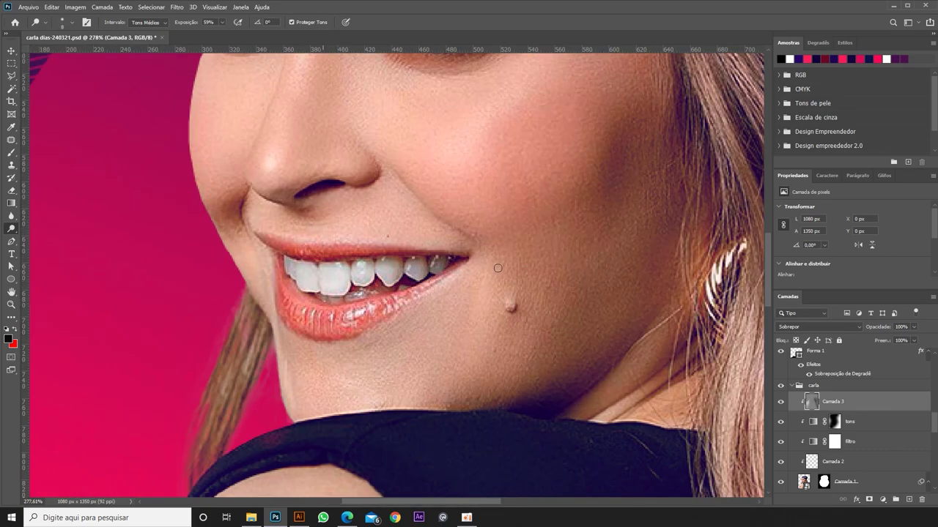
{"action": "left_click_drag", "start_coordinate": [308, 275], "coordinate": [439, 268]}
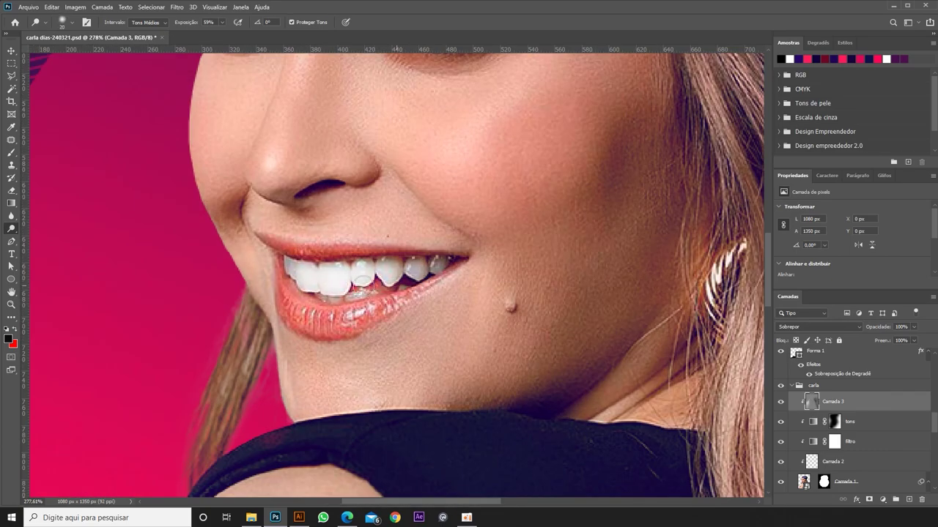
Fit the whole poster on screen and reselect the portrait layer Camada 1.
{"action": "scroll", "coordinate": [384, 303], "scroll_direction": "down", "scroll_amount": 4}
{"action": "scroll", "coordinate": [384, 303], "scroll_direction": "down", "scroll_amount": 1}
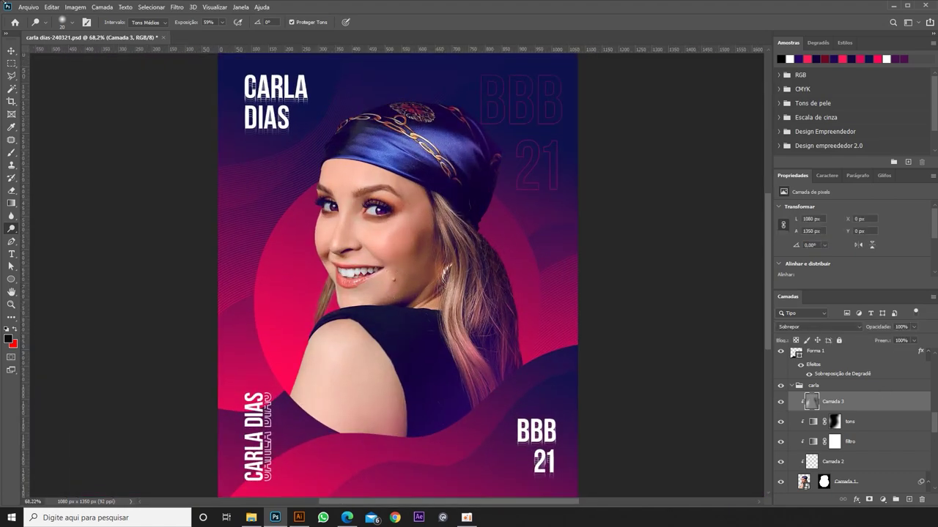
{"action": "scroll", "coordinate": [345, 254], "scroll_direction": "up", "scroll_amount": 3}
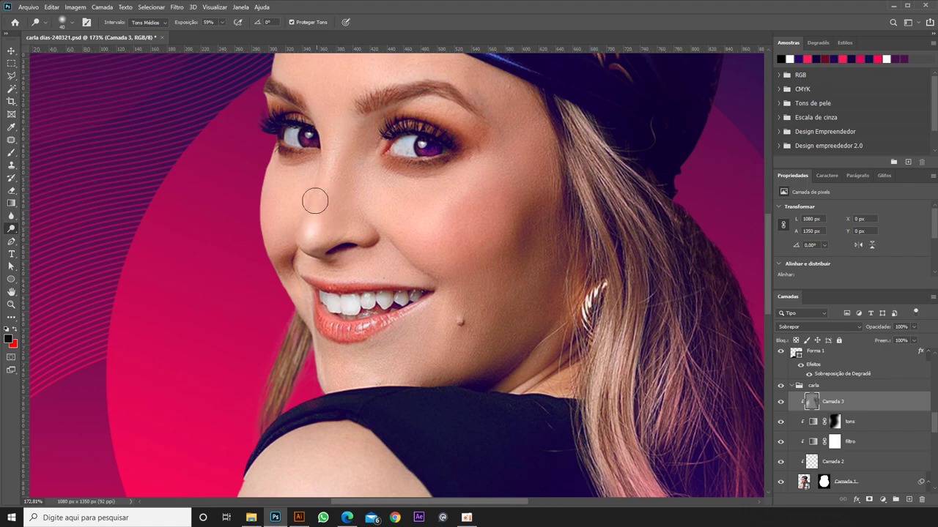
{"action": "key", "text": "ctrl+0"}
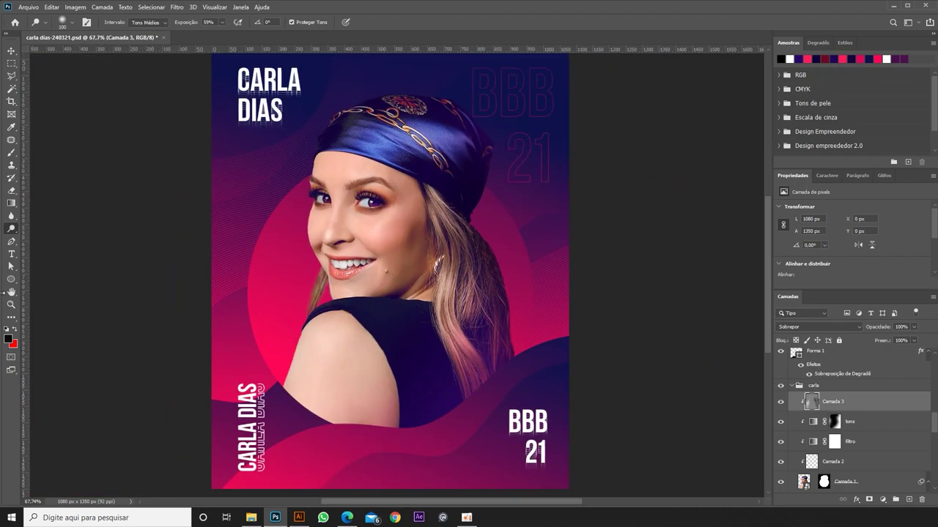
{"action": "left_click", "coordinate": [10, 232]}
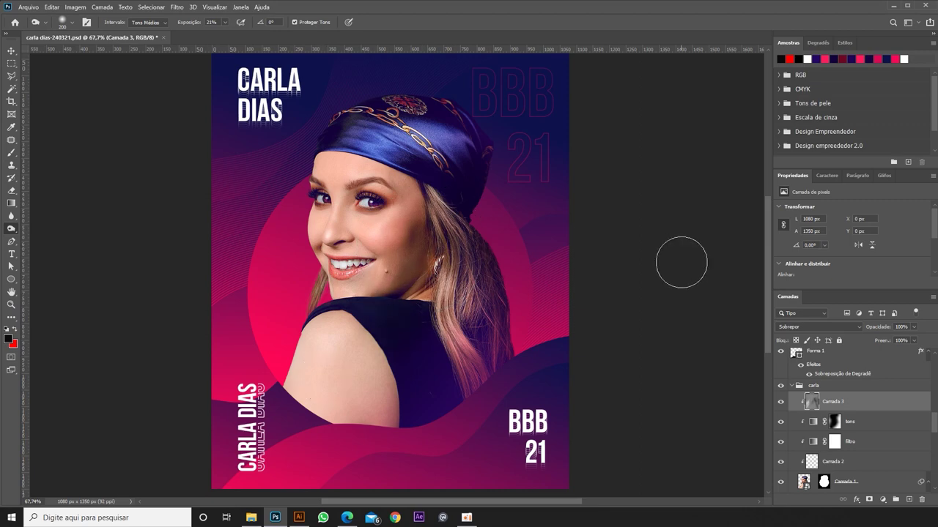
{"action": "left_click", "coordinate": [863, 488]}
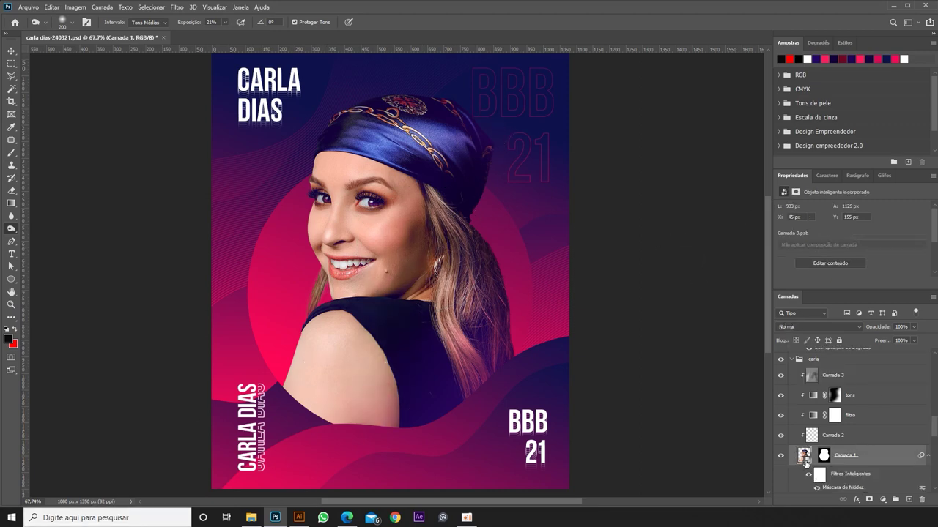
Open Camada 1's smart object and set up a soft brush on the cutout group's mask.
{"action": "double_click", "coordinate": [803, 456]}
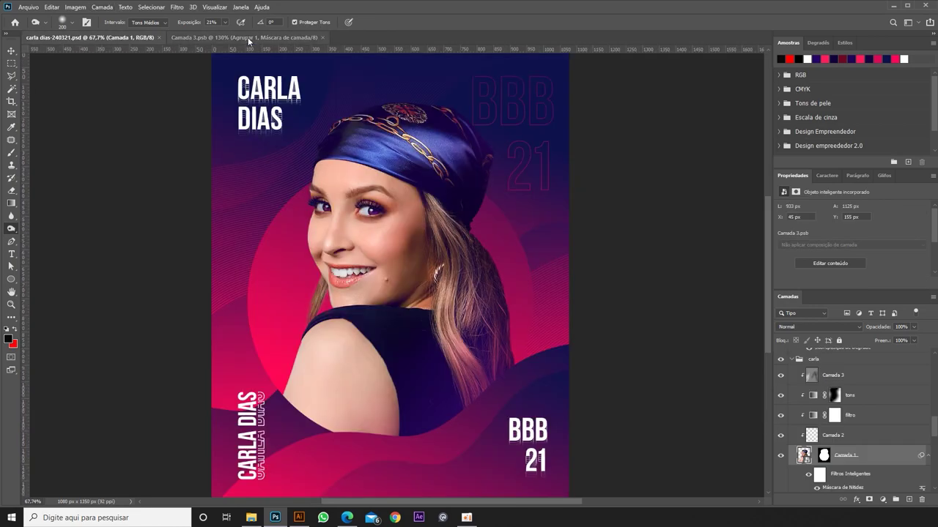
{"action": "left_click", "coordinate": [247, 41]}
{"action": "key", "text": "b"}
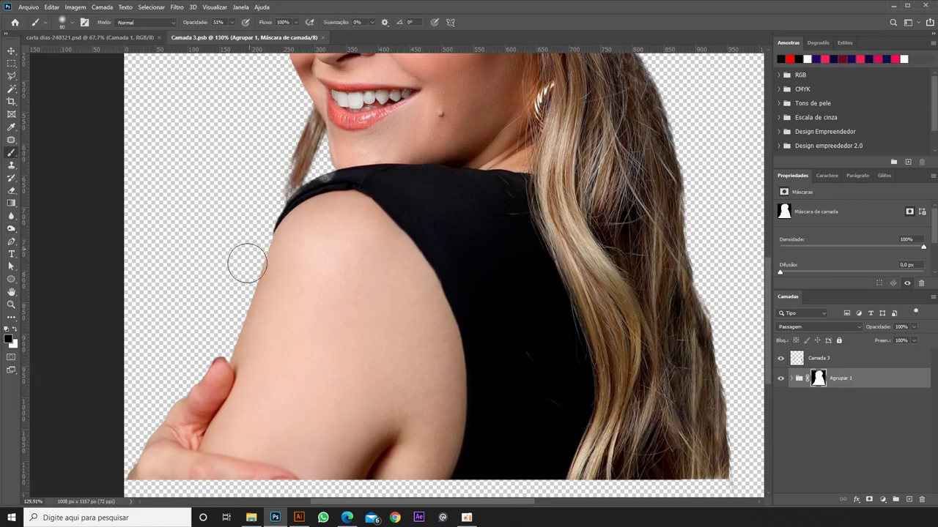
{"action": "left_click", "coordinate": [71, 22]}
{"action": "key", "text": "Return"}
{"action": "scroll", "coordinate": [167, 429], "scroll_direction": "down", "scroll_amount": 2}
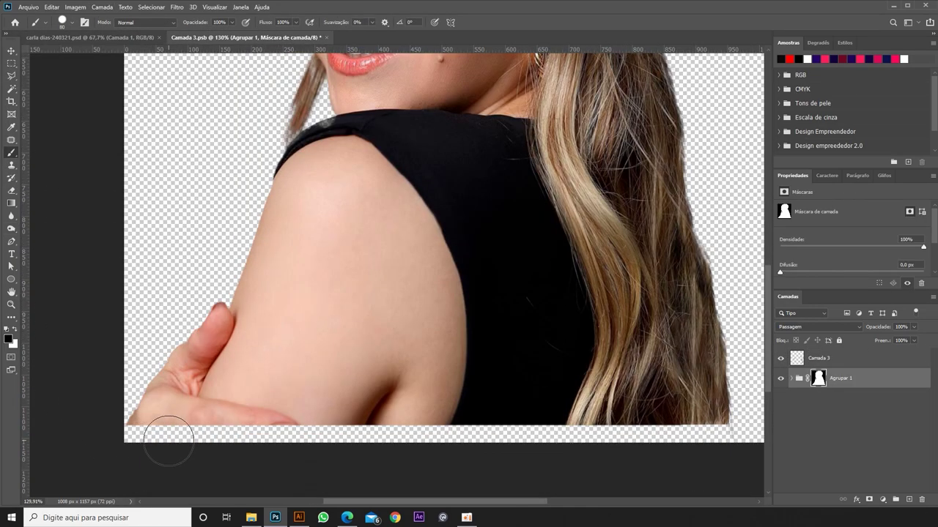
{"action": "scroll", "coordinate": [310, 251], "scroll_direction": "down", "scroll_amount": 3}
{"action": "left_click", "coordinate": [88, 38]}
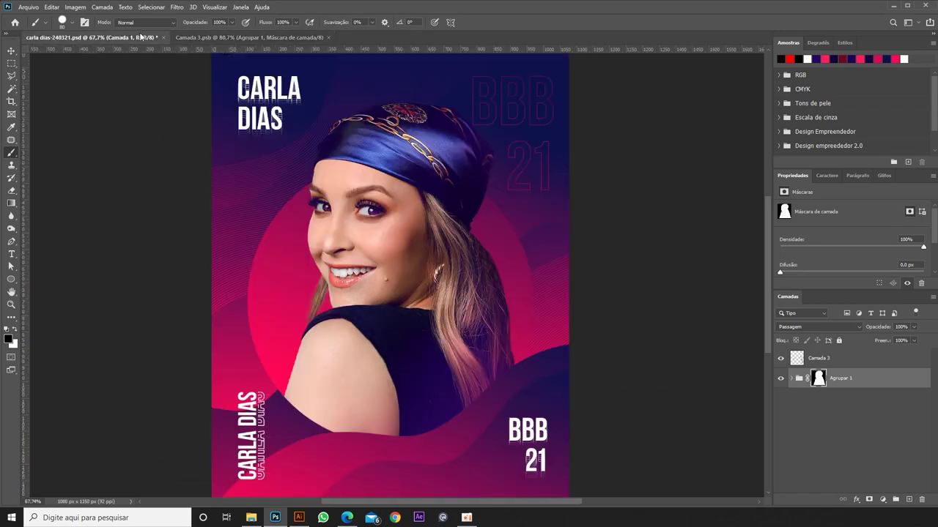
{"action": "left_click", "coordinate": [242, 37]}
{"action": "key", "text": "F5"}
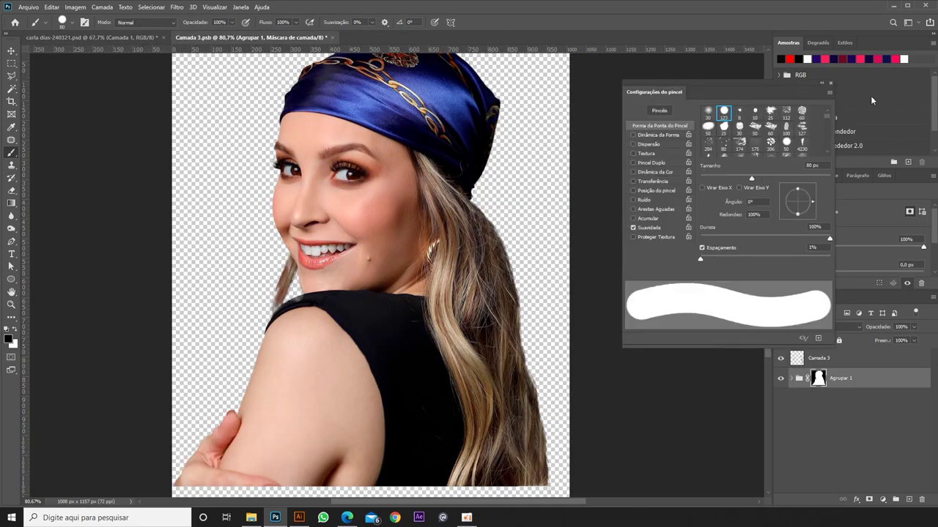
{"action": "key", "text": "F5"}
Mask out the hand at the lower left and check the shoulder and hair edges against the poster.
{"action": "left_click_drag", "start_coordinate": [197, 485], "coordinate": [157, 494]}
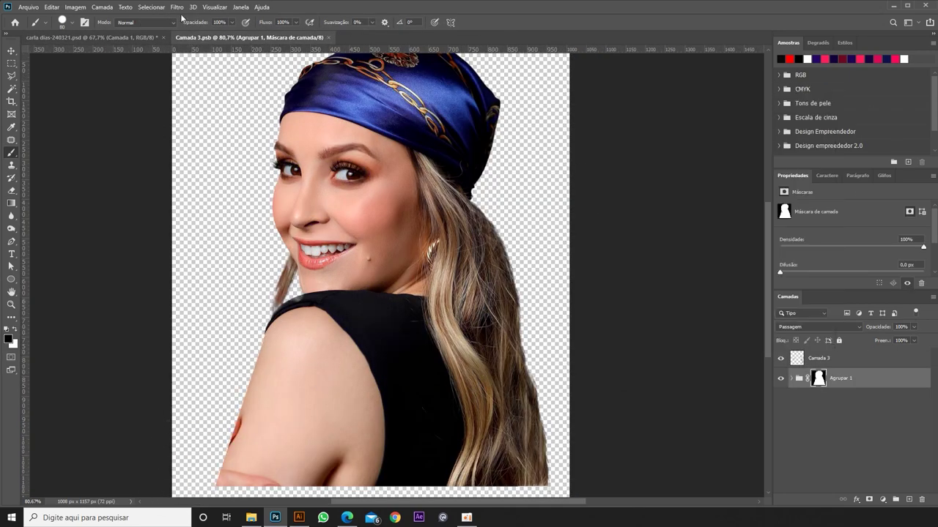
{"action": "left_click", "coordinate": [88, 38]}
{"action": "left_click", "coordinate": [242, 37]}
{"action": "scroll", "coordinate": [268, 332], "scroll_direction": "up", "scroll_amount": 5}
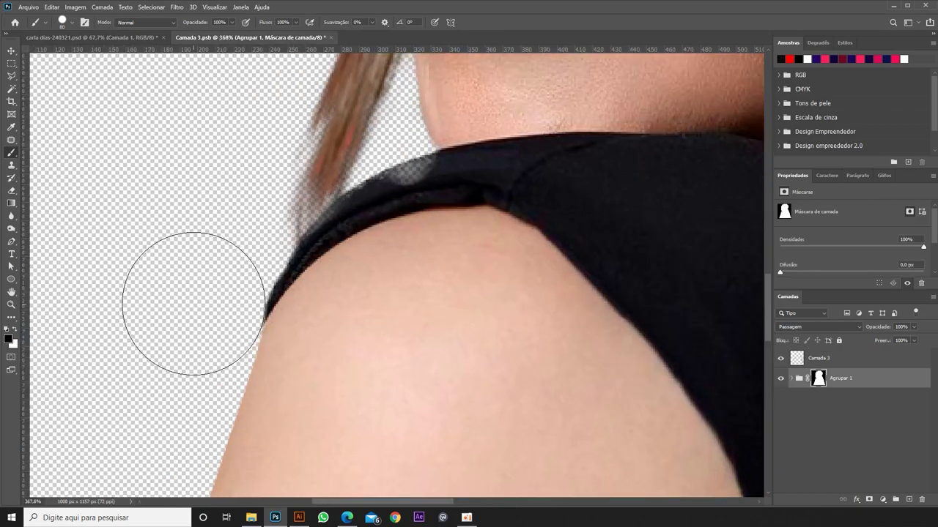
{"action": "scroll", "coordinate": [194, 303], "scroll_direction": "down", "scroll_amount": 5}
{"action": "key", "text": "ctrl+Tab"}
{"action": "key", "text": "ctrl+Tab"}
{"action": "scroll", "coordinate": [288, 314], "scroll_direction": "up", "scroll_amount": 5}
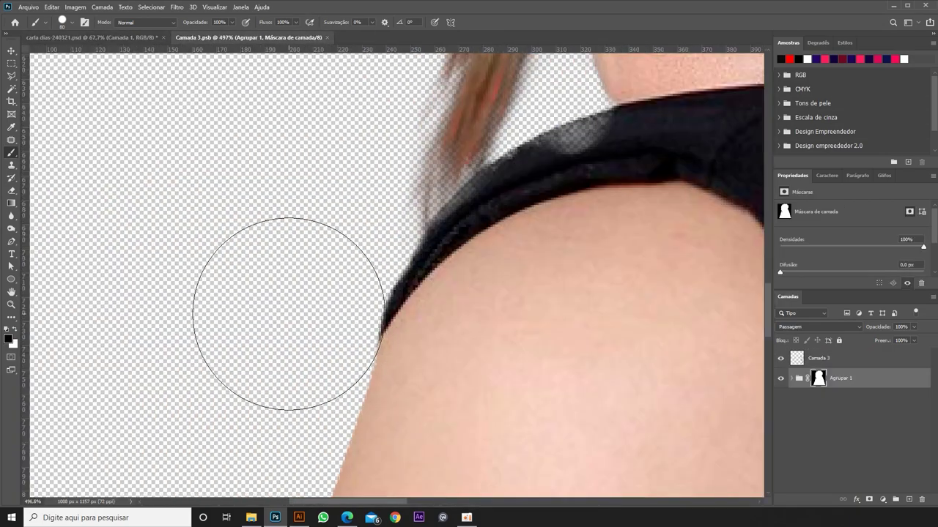
{"action": "left_click", "coordinate": [88, 37]}
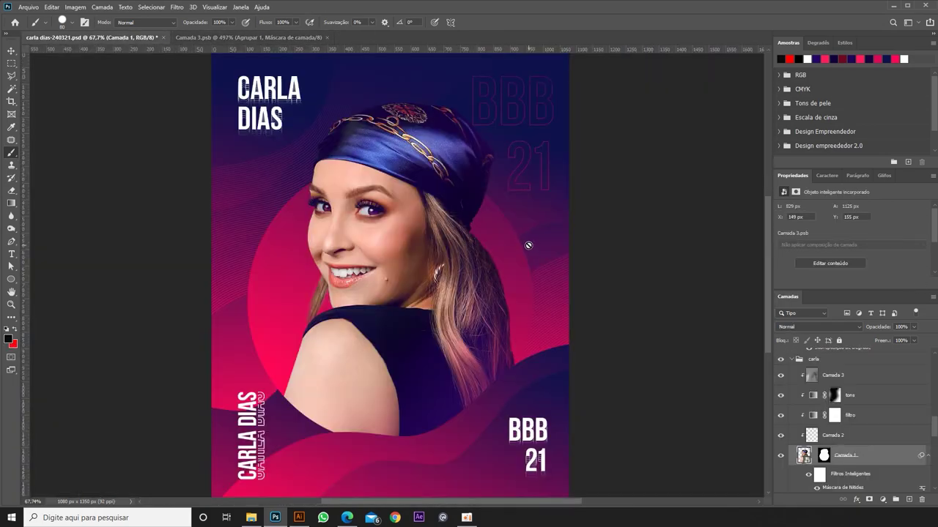
{"action": "key", "text": "ctrl+Tab"}
{"action": "scroll", "coordinate": [496, 235], "scroll_direction": "down", "scroll_amount": 2}
{"action": "scroll", "coordinate": [456, 120], "scroll_direction": "right", "scroll_amount": 2}
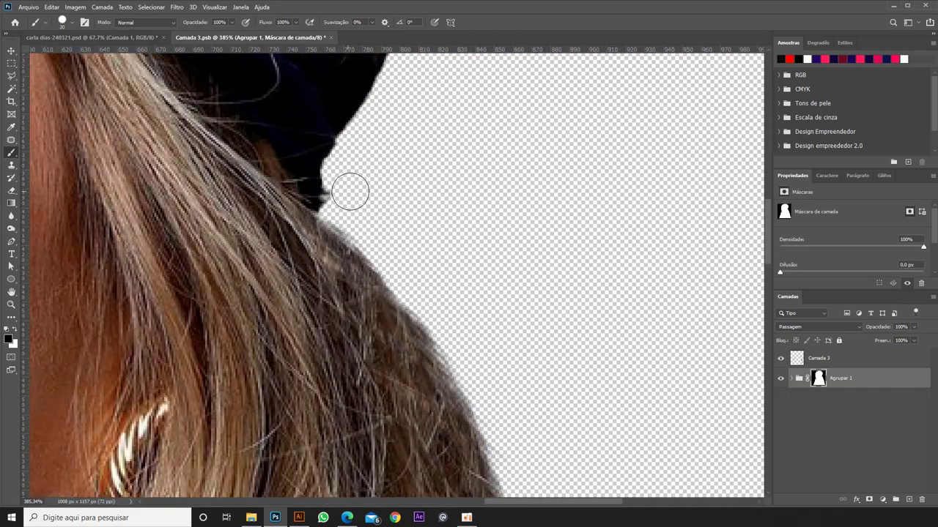
{"action": "scroll", "coordinate": [430, 156], "scroll_direction": "down", "scroll_amount": 3}
{"action": "scroll", "coordinate": [430, 157], "scroll_direction": "down", "scroll_amount": 2}
Save the cutout contents, close the .psb document, and save the poster.
{"action": "key", "text": "ctrl+s"}
{"action": "key", "text": "ctrl+w"}
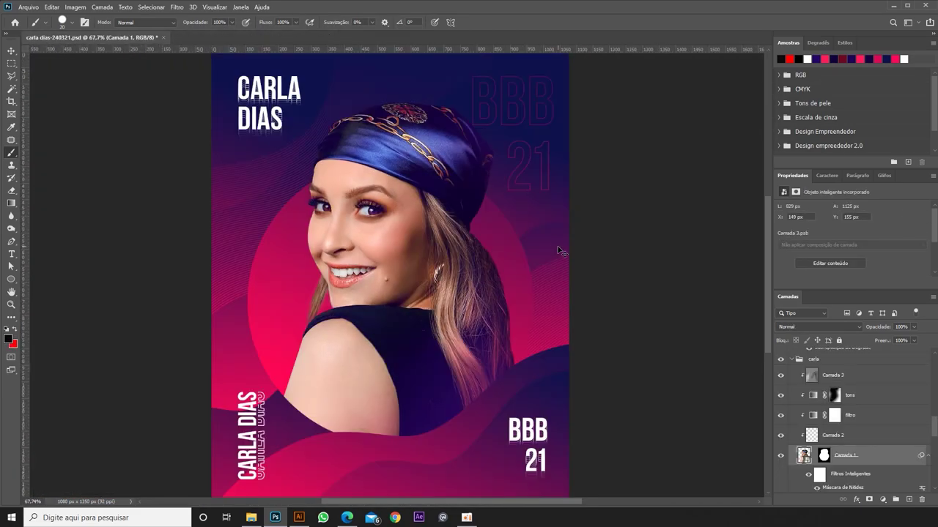
{"action": "key", "text": "ctrl+s"}
Open Camada 1's Drop Shadow style and push the shadow farther from the portrait.
{"action": "key", "text": "v"}
{"action": "scroll", "coordinate": [852, 446], "scroll_direction": "down", "scroll_amount": 1}
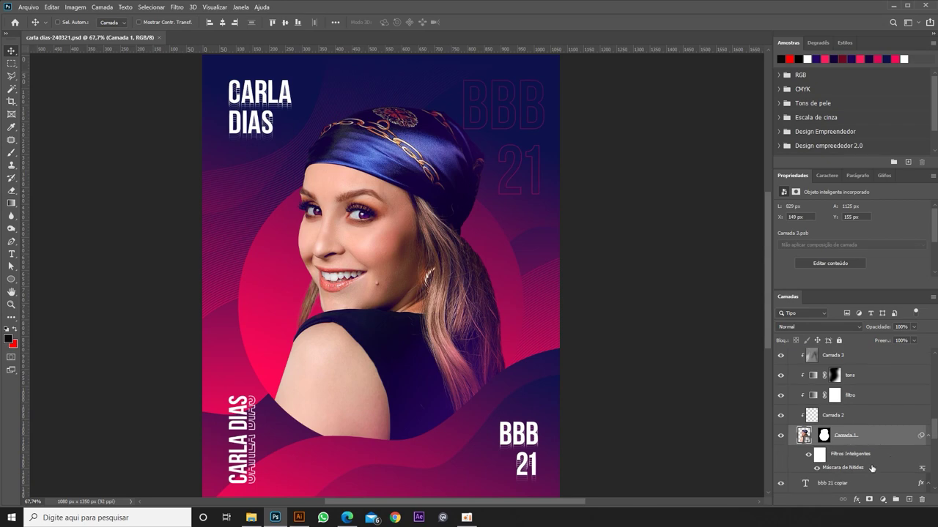
{"action": "double_click", "coordinate": [886, 435]}
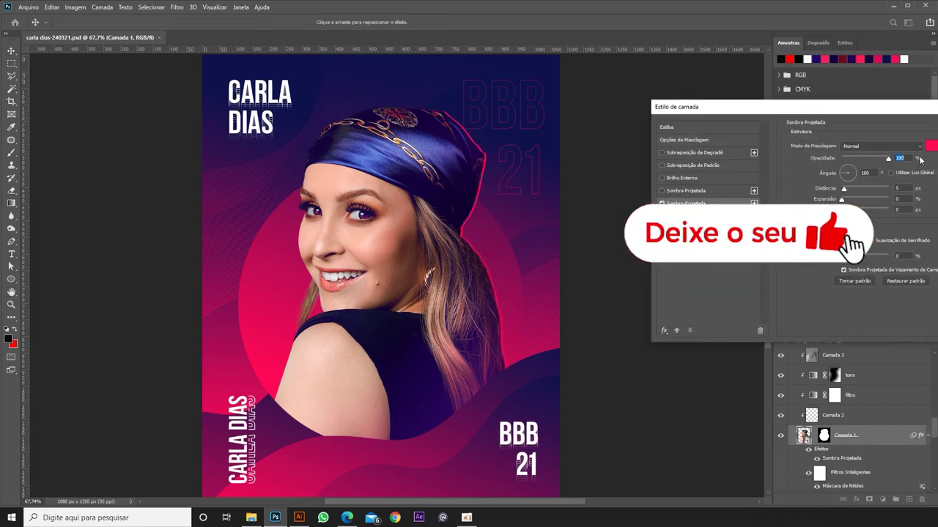
{"action": "type", "text": "5"}
{"action": "left_click_drag", "start_coordinate": [845, 107], "coordinate": [761, 109]}
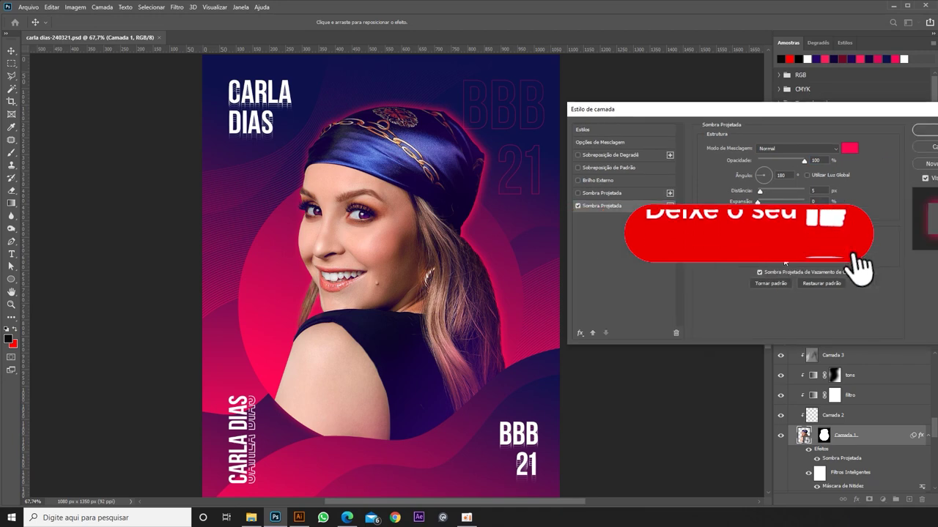
{"action": "left_click_drag", "start_coordinate": [760, 192], "coordinate": [786, 191]}
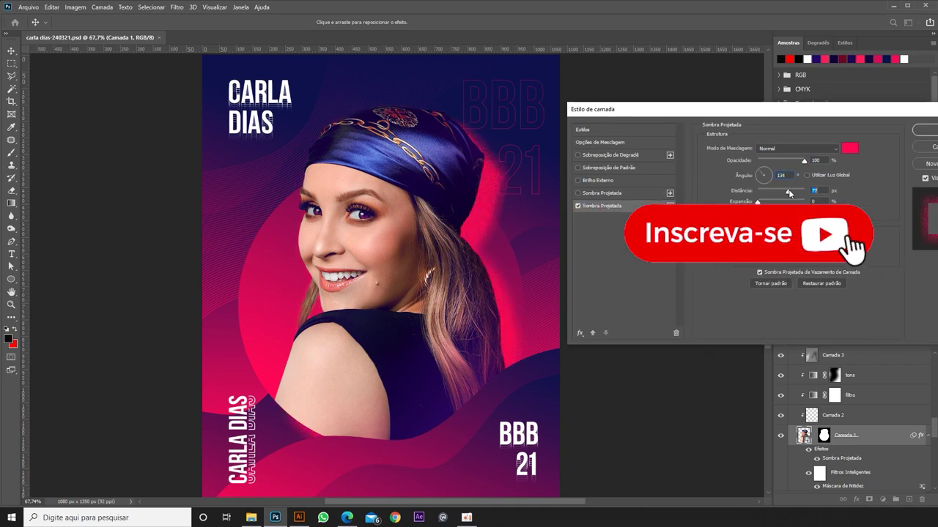
Sample a dark purple shadow colour, settle the distance at 45 px, set 72% opacity and apply.
{"action": "left_click", "coordinate": [850, 148]}
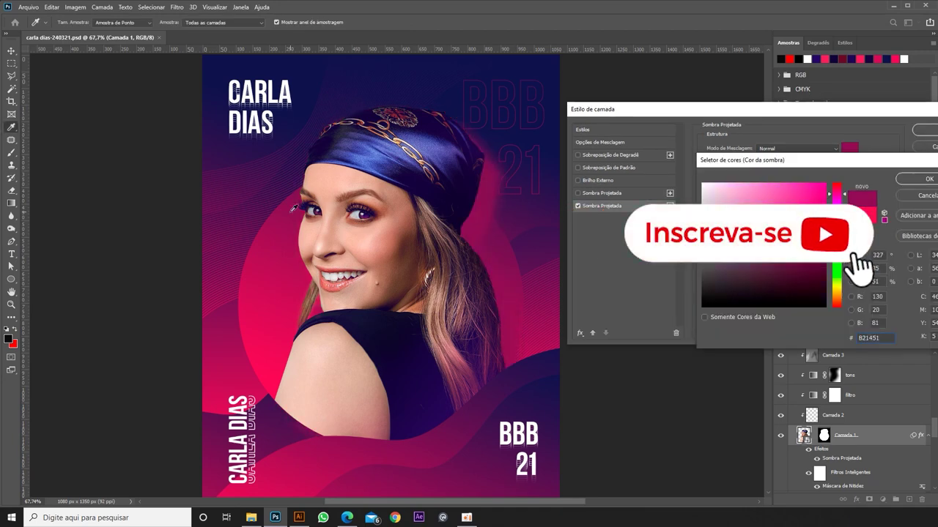
{"action": "left_click", "coordinate": [512, 233]}
{"action": "key", "text": "Return"}
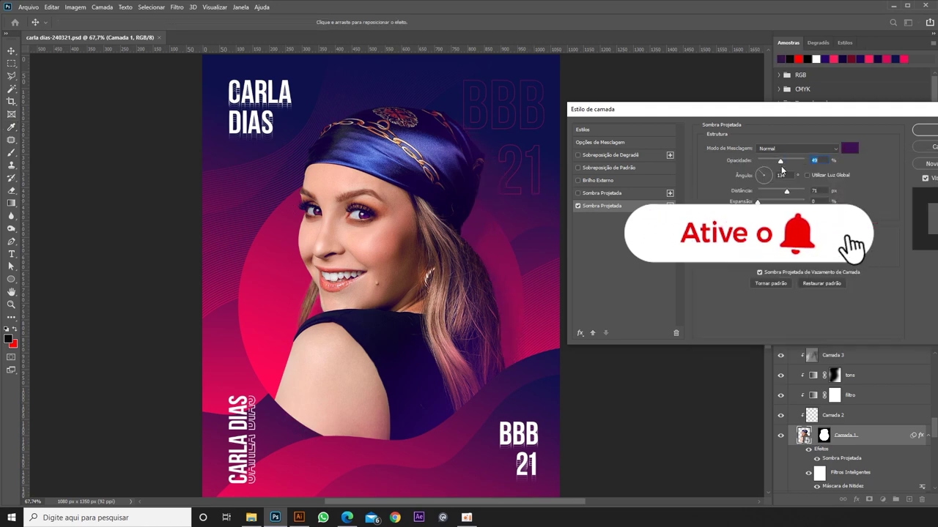
{"action": "left_click", "coordinate": [850, 148]}
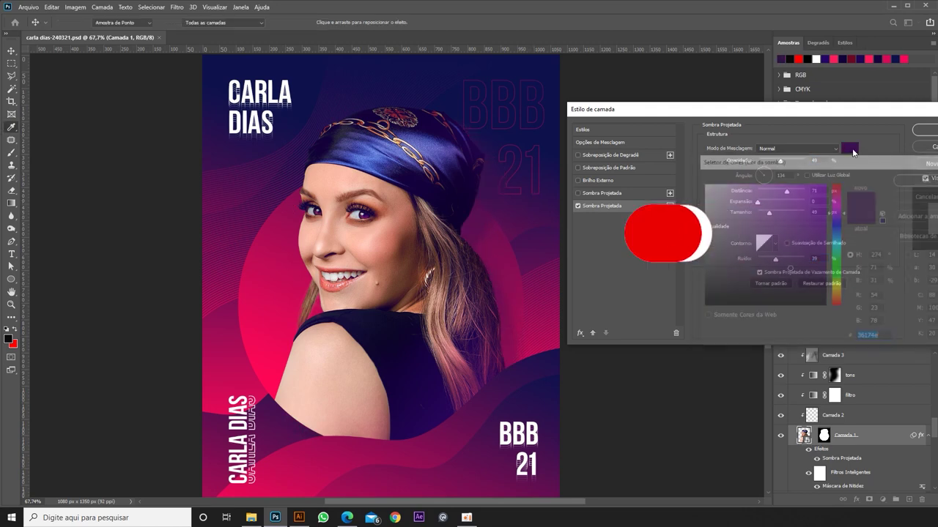
{"action": "key", "text": "Return"}
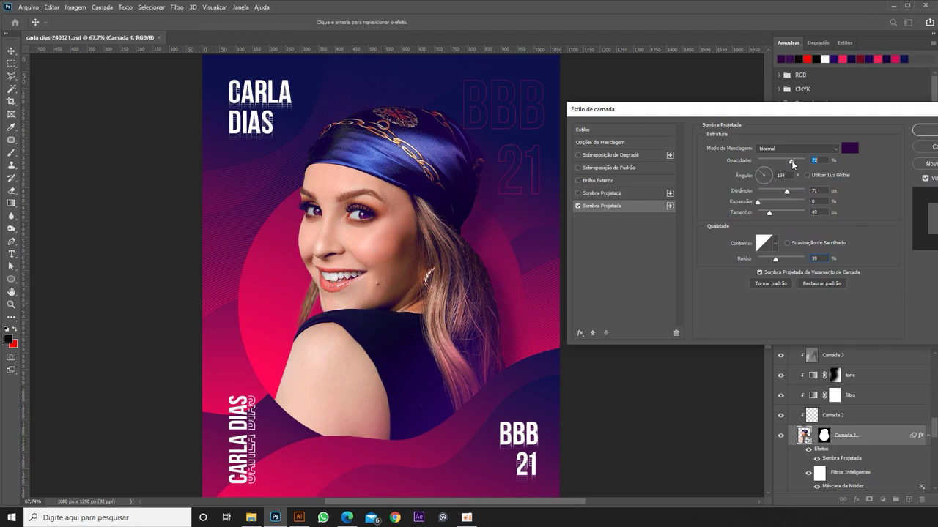
{"action": "left_click_drag", "start_coordinate": [786, 191], "coordinate": [779, 192]}
{"action": "left_click", "coordinate": [585, 208]}
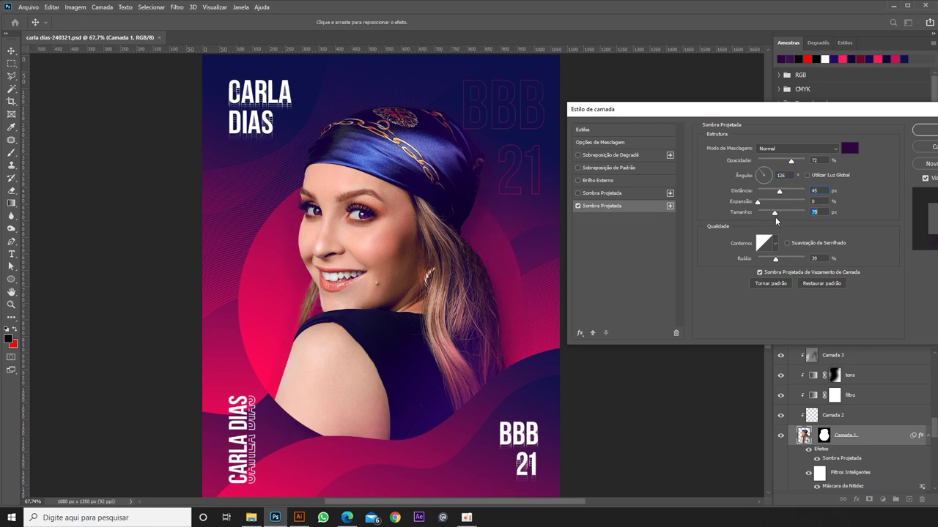
{"action": "key", "text": "Return"}
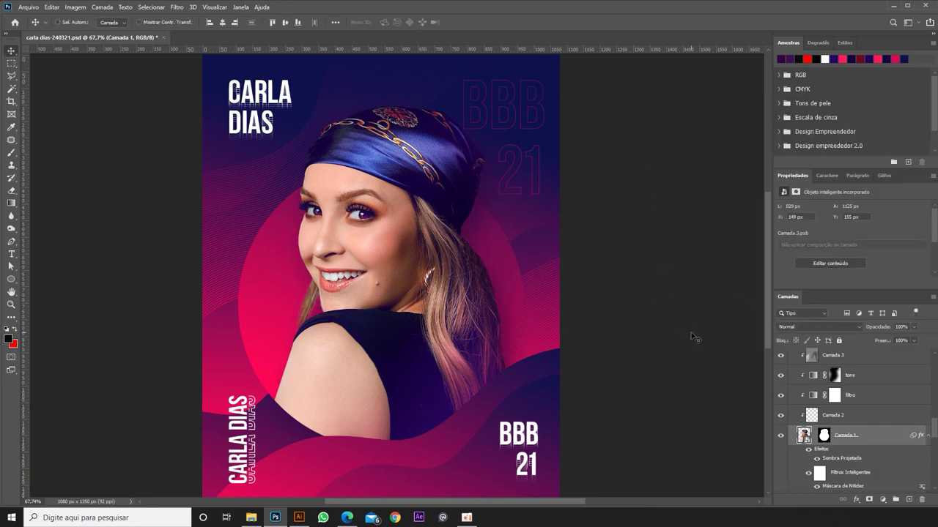
Duplicate the portrait layer Camada 1 and add a new empty layer for brushing.
{"action": "scroll", "coordinate": [832, 433], "scroll_direction": "down", "scroll_amount": 2}
{"action": "right_click", "coordinate": [862, 402]}
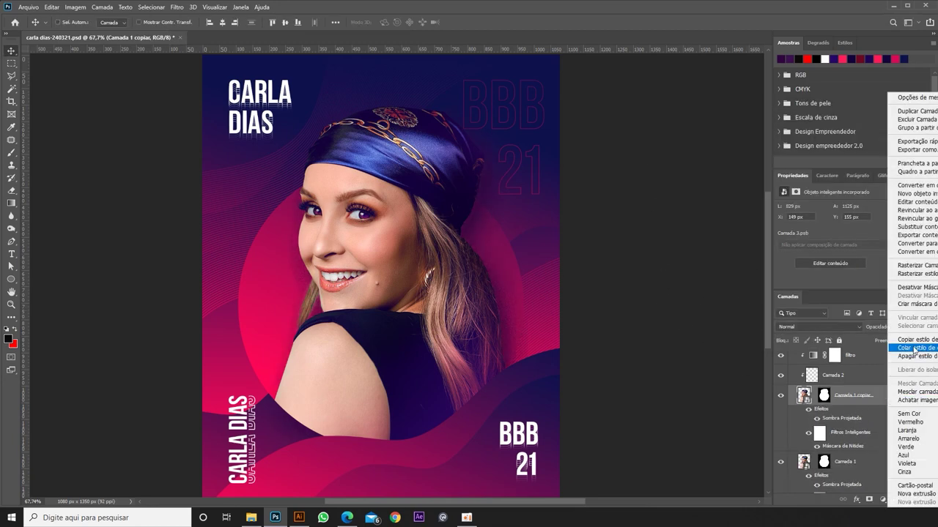
{"action": "left_click", "coordinate": [909, 355]}
{"action": "left_click", "coordinate": [10, 153]}
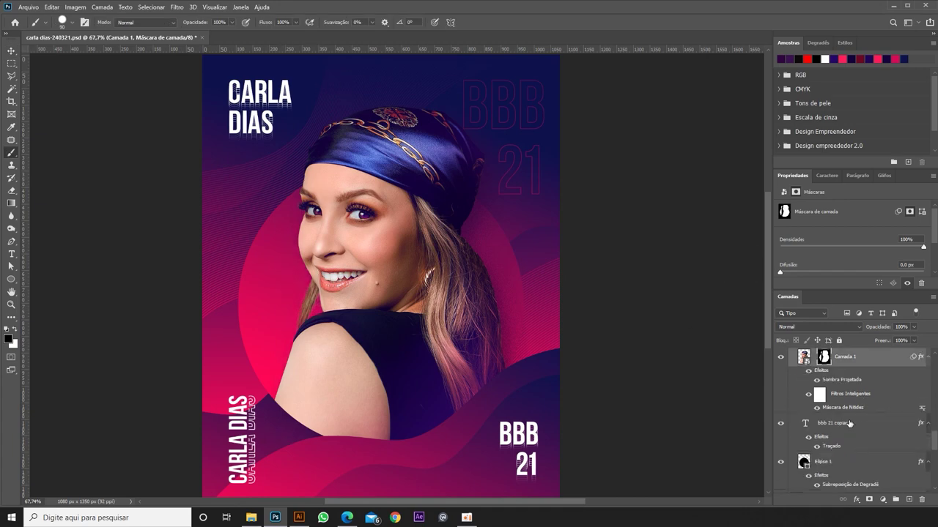
{"action": "scroll", "coordinate": [887, 427], "scroll_direction": "down", "scroll_amount": 2}
{"action": "key", "text": "ctrl+shift+alt+n"}
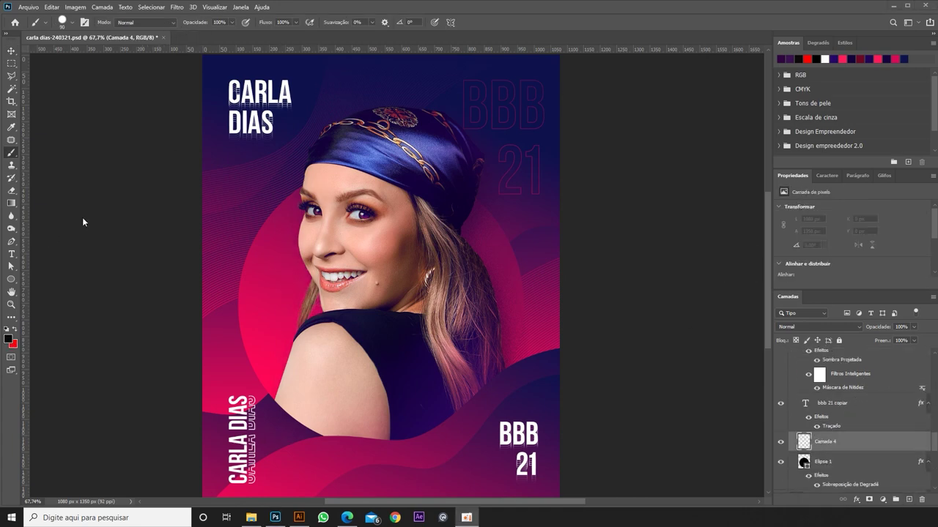
{"action": "key", "text": "ctrl+0"}
Set a white 600 px brush and blend the new layer as Sobrepor.
{"action": "left_click", "coordinate": [7, 339]}
{"action": "left_click", "coordinate": [703, 185]}
{"action": "key", "text": "Return"}
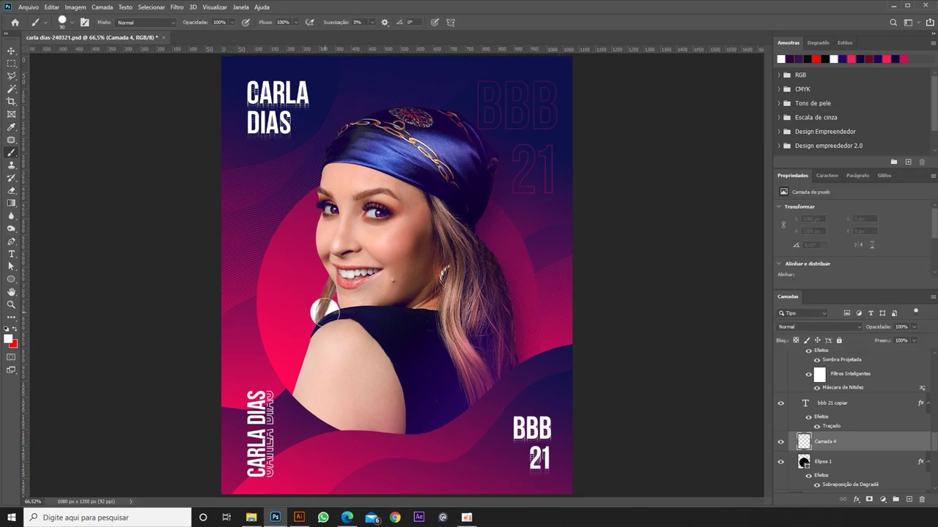
{"action": "left_click", "coordinate": [62, 22]}
{"action": "type", "text": "600"}
{"action": "key", "text": "Return"}
{"action": "left_click", "coordinate": [818, 326]}
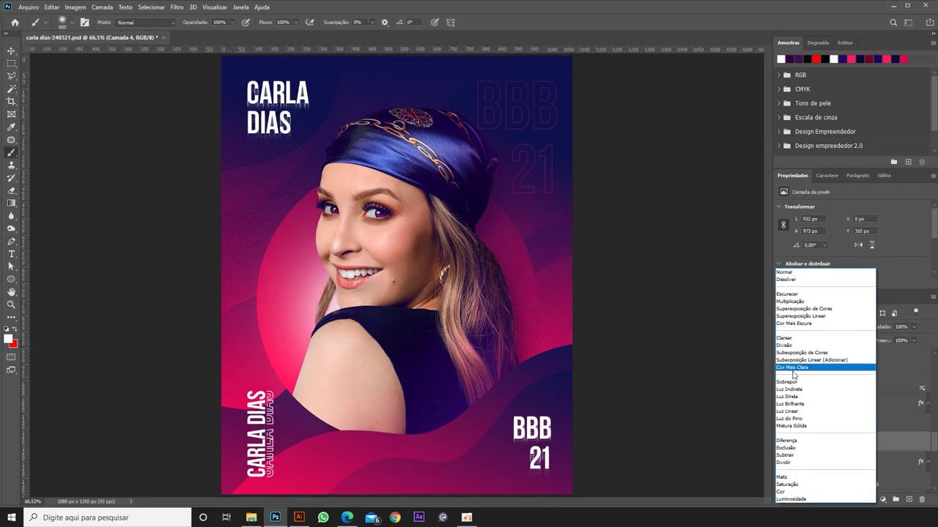
{"action": "left_click", "coordinate": [790, 381]}
Paint soft white light beside her hair and across the poster, then undo it.
{"action": "left_click_drag", "start_coordinate": [399, 253], "coordinate": [403, 266]}
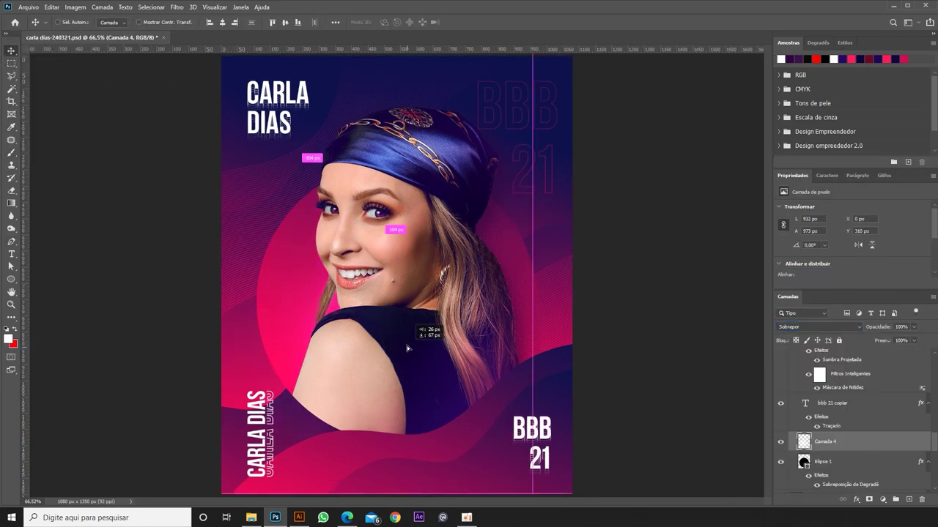
{"action": "left_click_drag", "start_coordinate": [372, 143], "coordinate": [495, 367]}
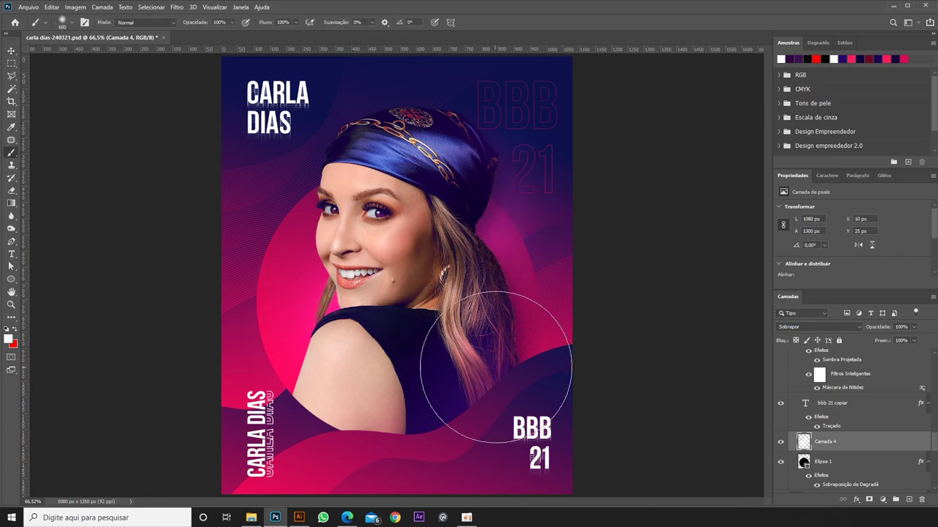
{"action": "left_click_drag", "start_coordinate": [275, 242], "coordinate": [351, 440]}
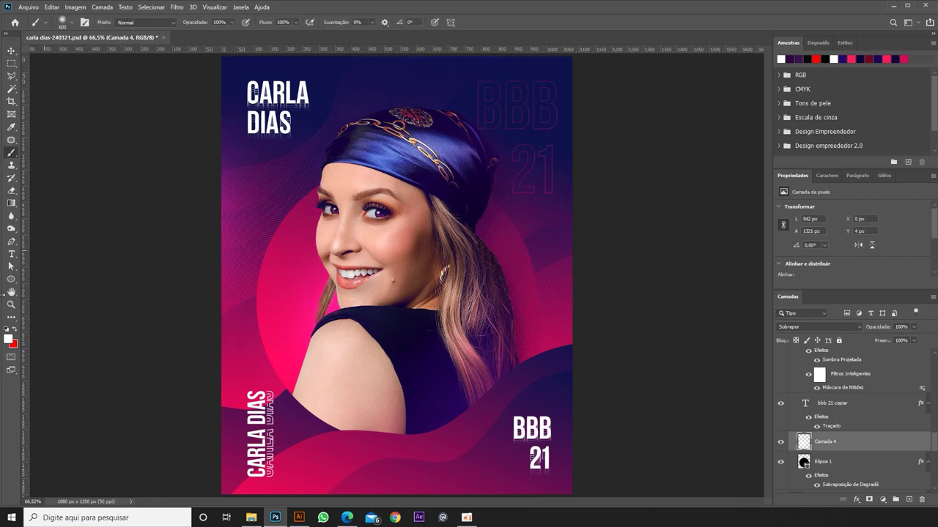
{"action": "scroll", "coordinate": [850, 411], "scroll_direction": "up", "scroll_amount": 5}
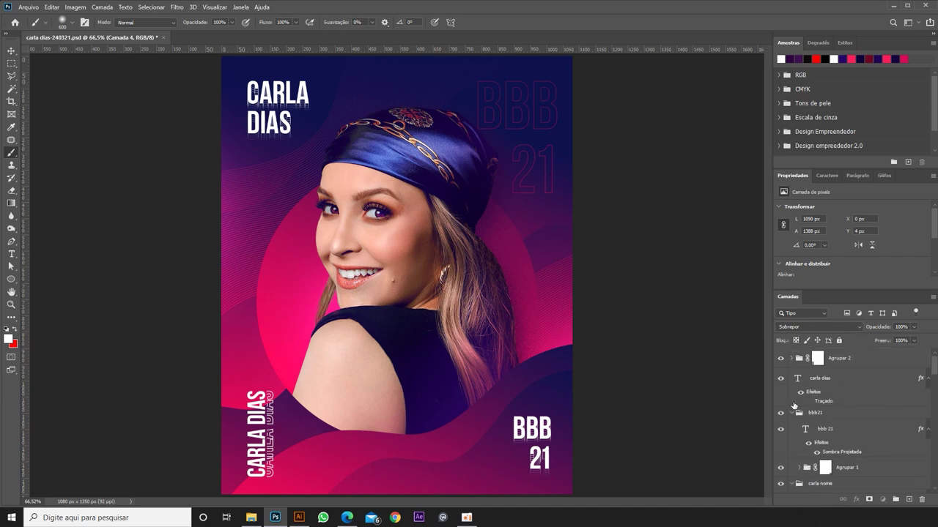
{"action": "scroll", "coordinate": [864, 411], "scroll_direction": "down", "scroll_amount": 3}
{"action": "key", "text": "ctrl+z"}
{"action": "key", "text": "ctrl+z"}
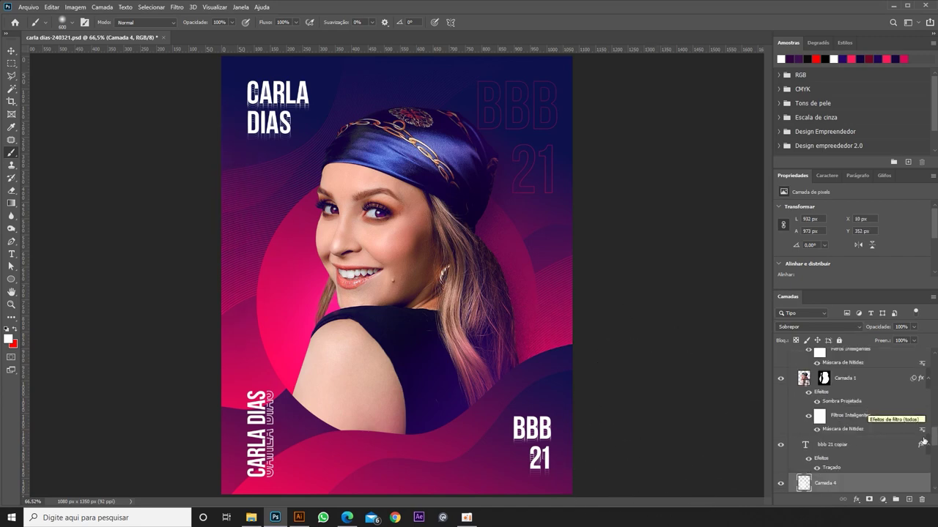
{"action": "scroll", "coordinate": [872, 396], "scroll_direction": "up", "scroll_amount": 3}
On another new layer, paint white left-edge glow and mask part back at 34% opacity.
{"action": "key", "text": "ctrl+shift+alt+n"}
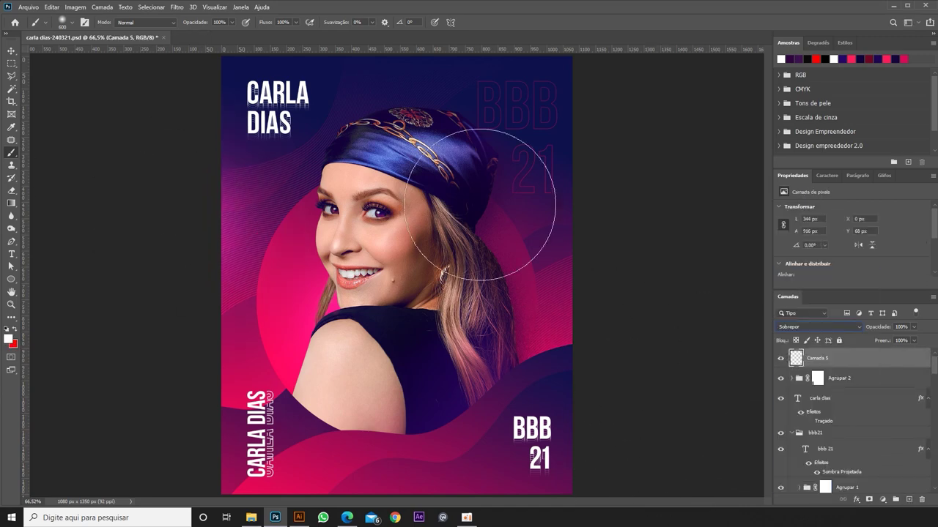
{"action": "left_click_drag", "start_coordinate": [235, 150], "coordinate": [234, 286]}
{"action": "key", "text": "ctrl+d"}
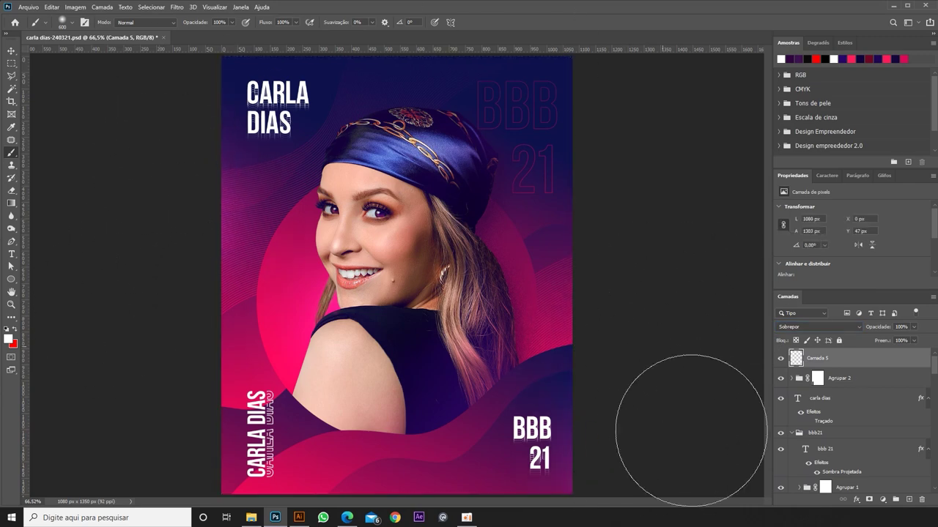
{"action": "key", "text": "bracketright"}
{"action": "key", "text": "bracketright"}
{"action": "key", "text": "bracketright"}
{"action": "scroll", "coordinate": [586, 94], "scroll_direction": "down", "scroll_amount": 2}
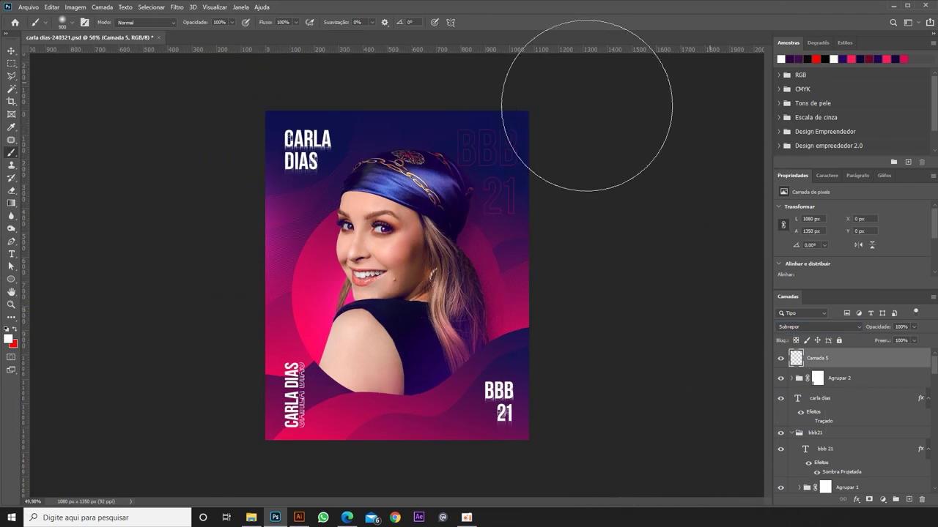
{"action": "scroll", "coordinate": [566, 350], "scroll_direction": "up", "scroll_amount": 1}
{"action": "key", "text": "ctrl+0"}
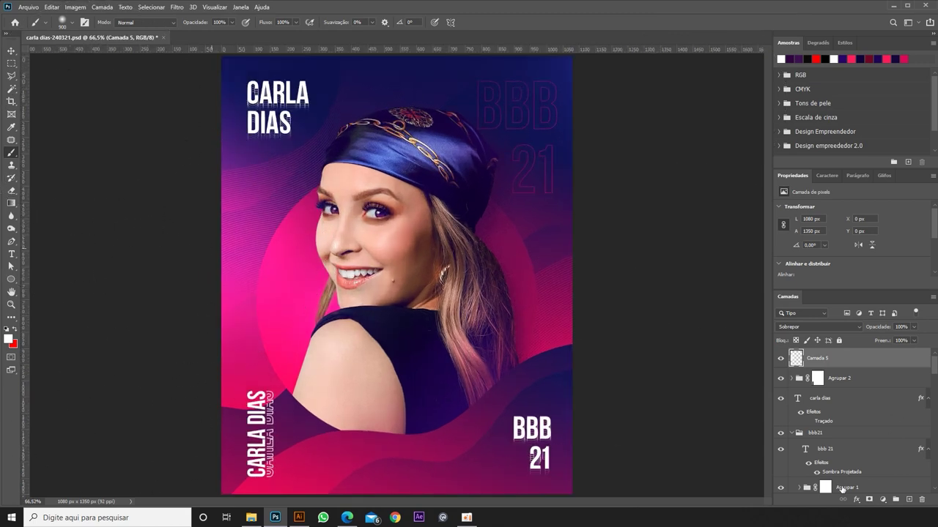
{"action": "key", "text": "3"}
{"action": "key", "text": "4"}
{"action": "left_click_drag", "start_coordinate": [242, 249], "coordinate": [234, 322]}
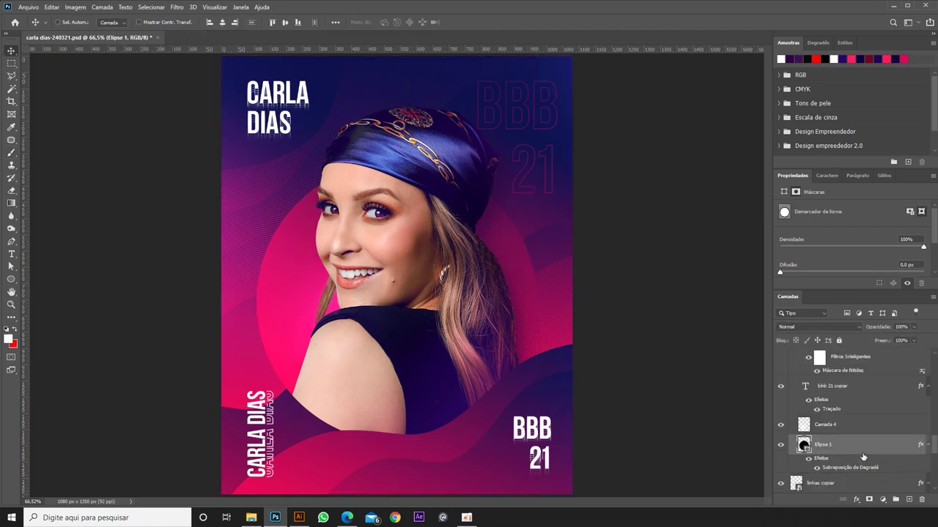
Add a Sobrepor-blended Traçado stroke effect to Elipse 1.
{"action": "double_click", "coordinate": [835, 445]}
{"action": "left_click", "coordinate": [580, 332]}
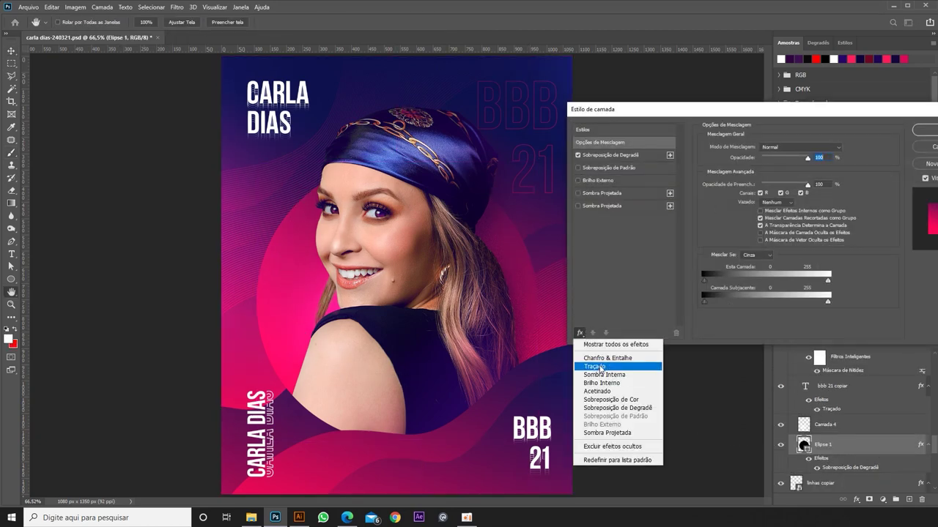
{"action": "left_click", "coordinate": [593, 359]}
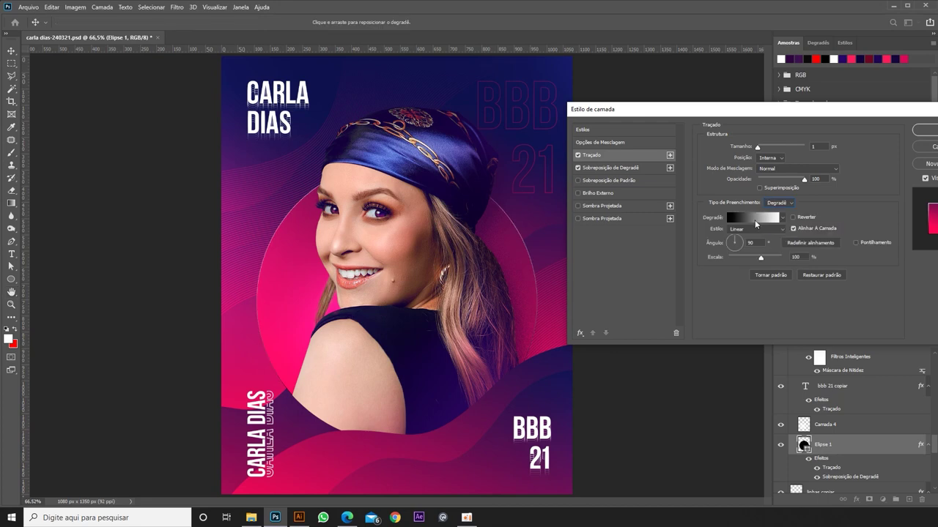
{"action": "left_click", "coordinate": [798, 168]}
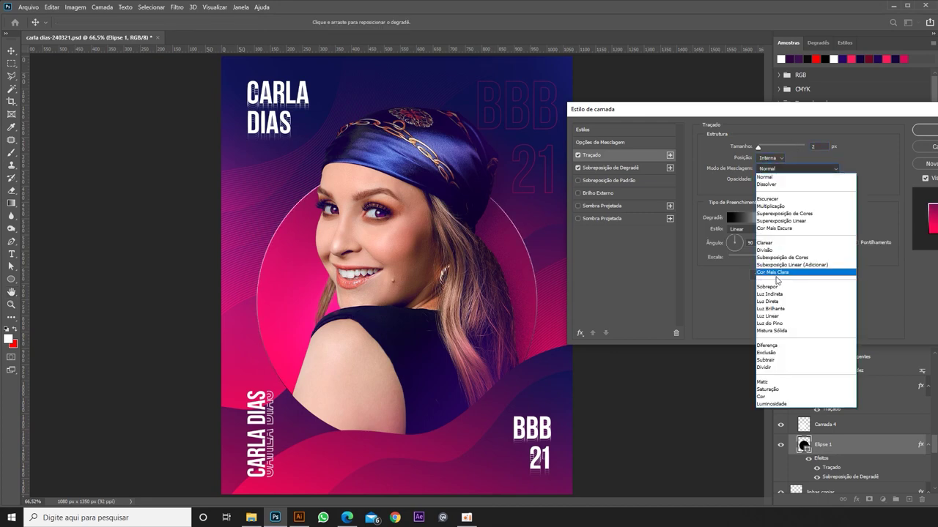
{"action": "left_click", "coordinate": [775, 285]}
{"action": "left_click", "coordinate": [778, 170]}
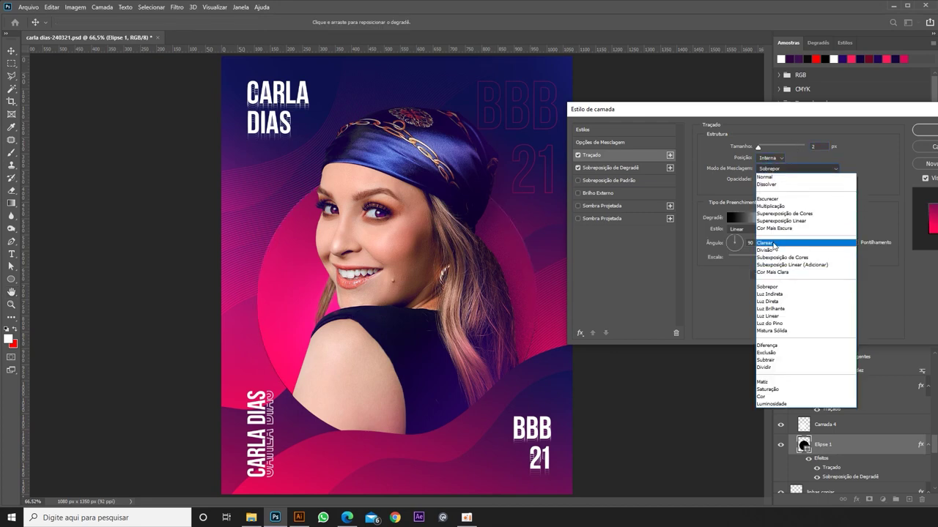
{"action": "left_click", "coordinate": [739, 218]}
Give the stroke a transparent-to-white gradient, 9 px outside, at 41% opacity.
{"action": "double_click", "coordinate": [626, 315]}
{"action": "left_click", "coordinate": [703, 183]}
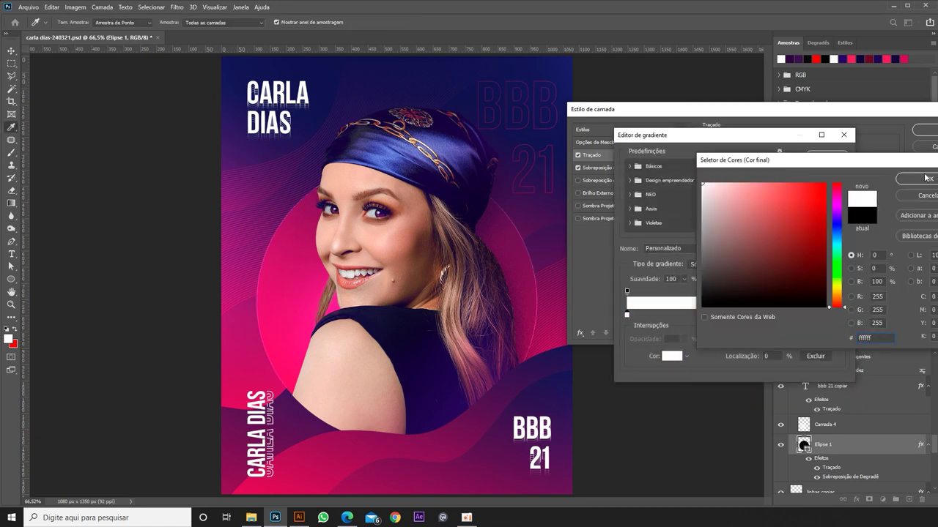
{"action": "key", "text": "Return"}
{"action": "left_click", "coordinate": [627, 291]}
{"action": "left_click_drag", "start_coordinate": [683, 339], "coordinate": [639, 352]}
{"action": "key", "text": "Return"}
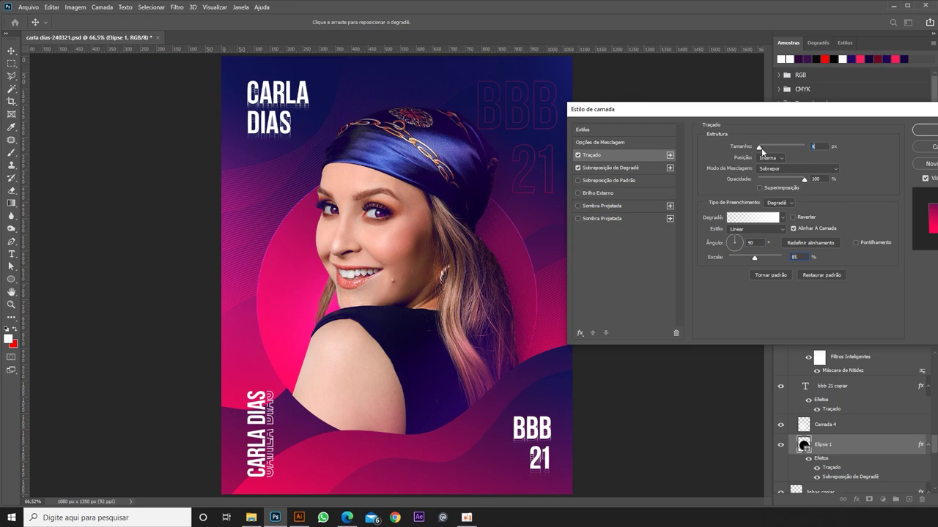
{"action": "left_click_drag", "start_coordinate": [762, 150], "coordinate": [762, 151]}
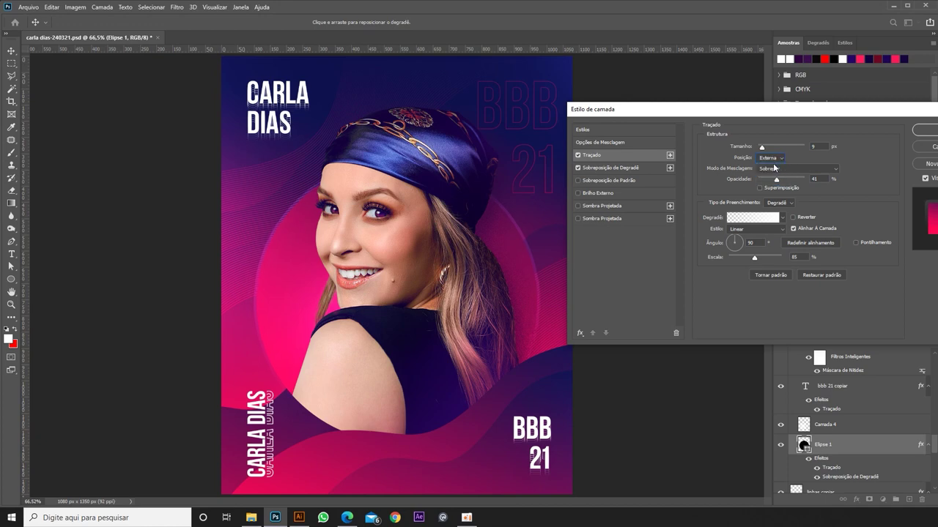
{"action": "left_click", "coordinate": [926, 149]}
{"action": "left_click", "coordinate": [908, 499]}
Mask Camada 6, blend it Sobrepor, enlarge the brush to 600, and add Camada 7.
{"action": "key", "text": "b"}
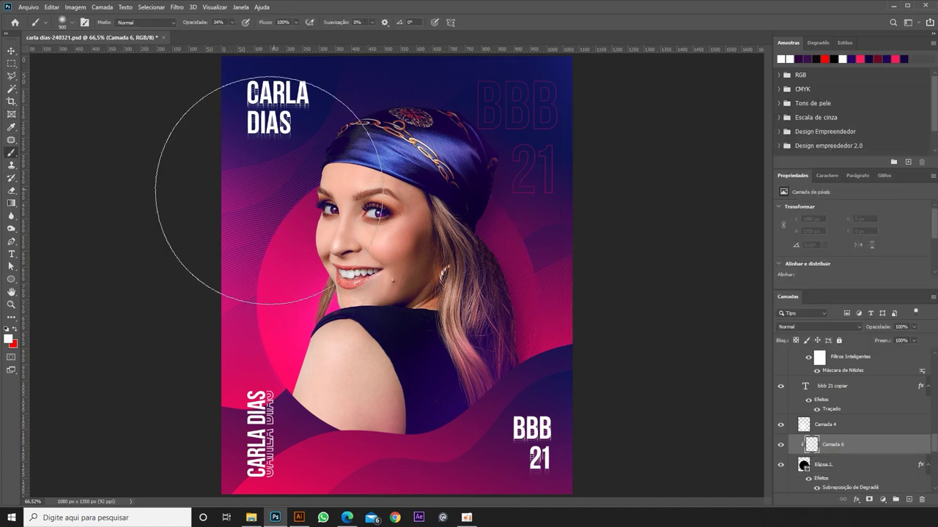
{"action": "left_click", "coordinate": [869, 499]}
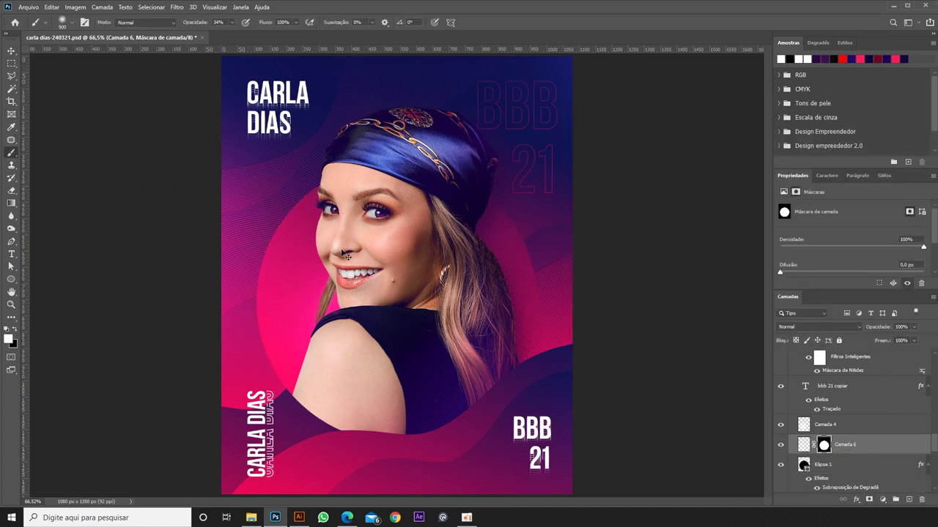
{"action": "left_click", "coordinate": [817, 327]}
{"action": "left_click", "coordinate": [806, 375]}
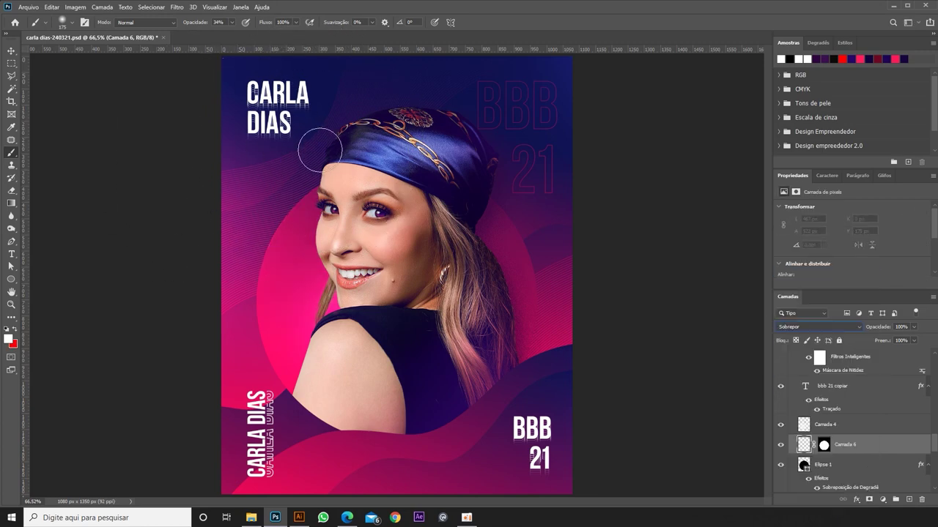
{"action": "left_click_drag", "start_coordinate": [271, 35], "coordinate": [271, 37]}
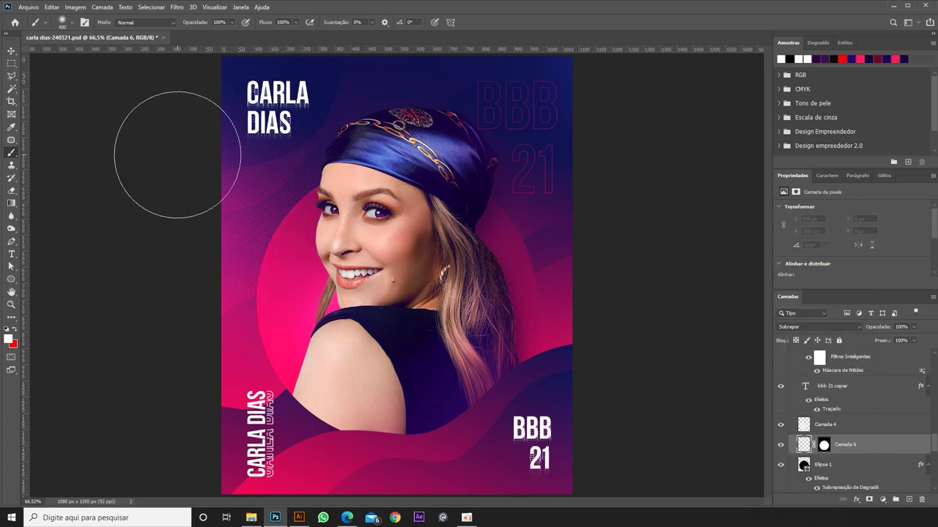
{"action": "key", "text": "bracketright"}
{"action": "key", "text": "bracketright"}
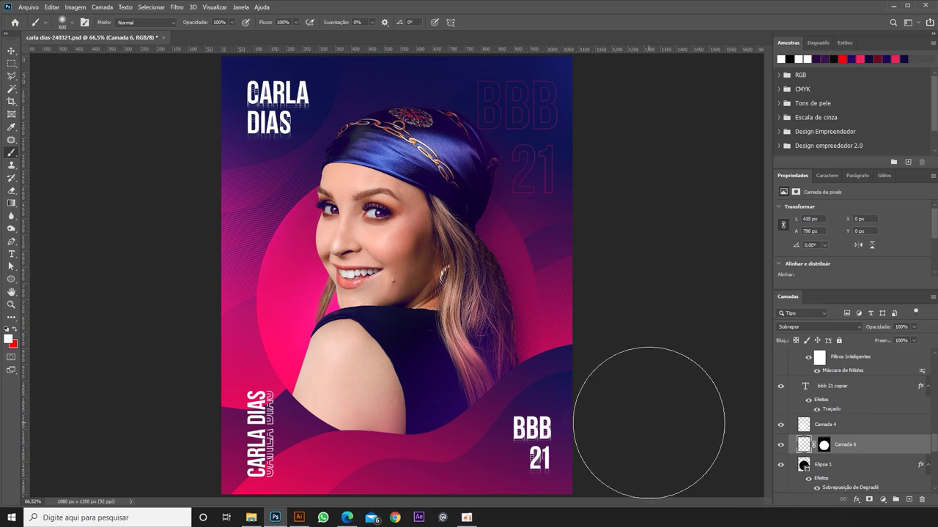
{"action": "key", "text": "ctrl+a"}
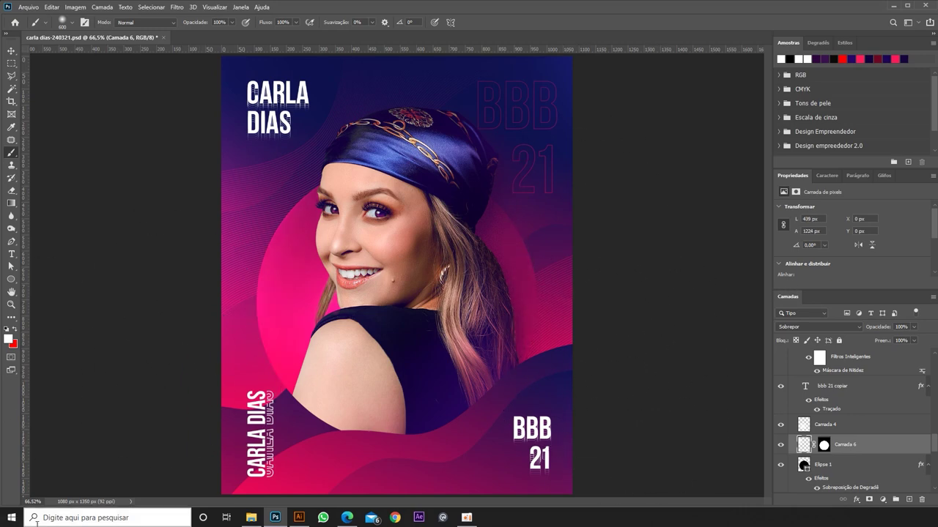
{"action": "key", "text": "ctrl+d"}
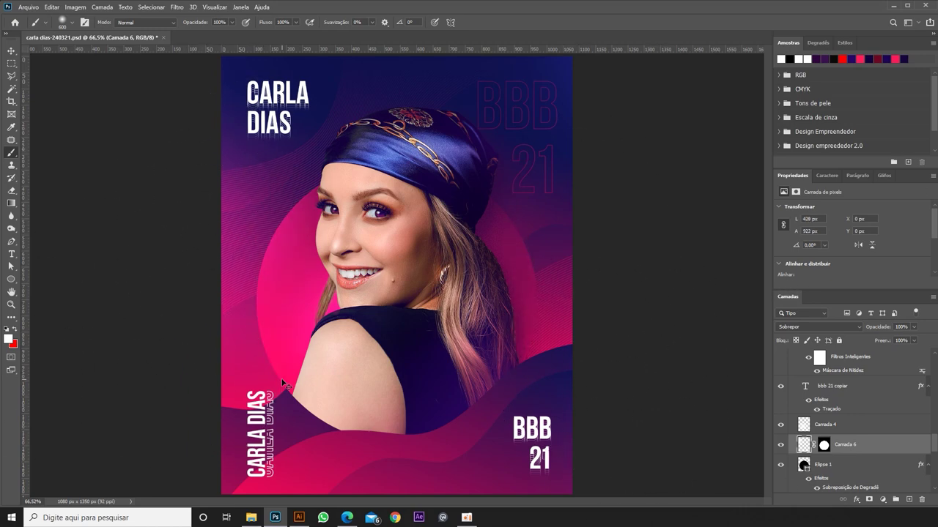
{"action": "left_click", "coordinate": [909, 498]}
{"action": "left_click", "coordinate": [868, 499]}
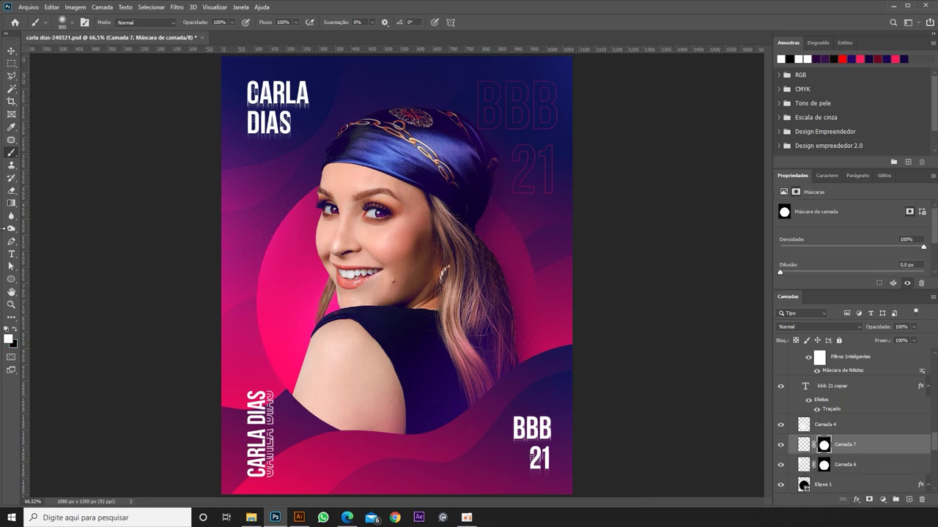
{"action": "left_click", "coordinate": [8, 338]}
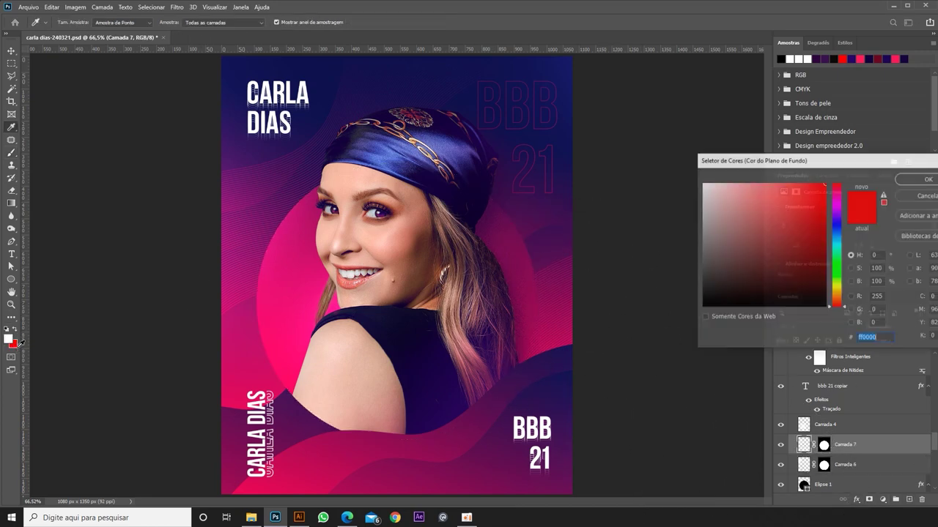
{"action": "key", "text": "Escape"}
{"action": "key", "text": "d"}
{"action": "left_click", "coordinate": [815, 327]}
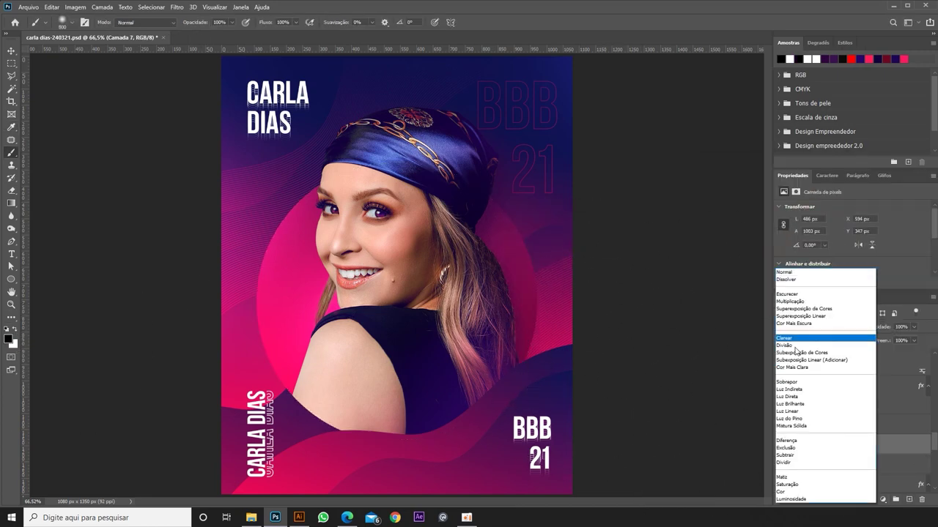
{"action": "left_click", "coordinate": [813, 386]}
{"action": "left_click", "coordinate": [815, 327]}
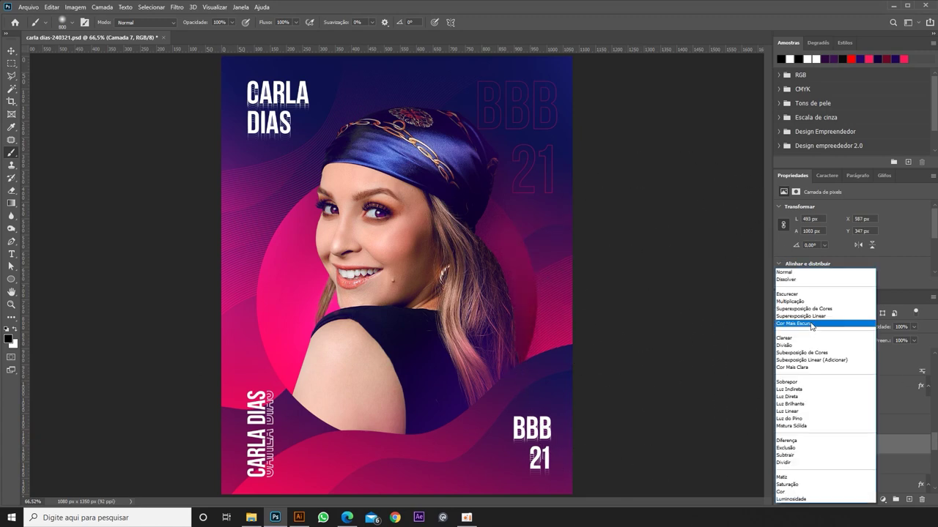
{"action": "left_click", "coordinate": [797, 274]}
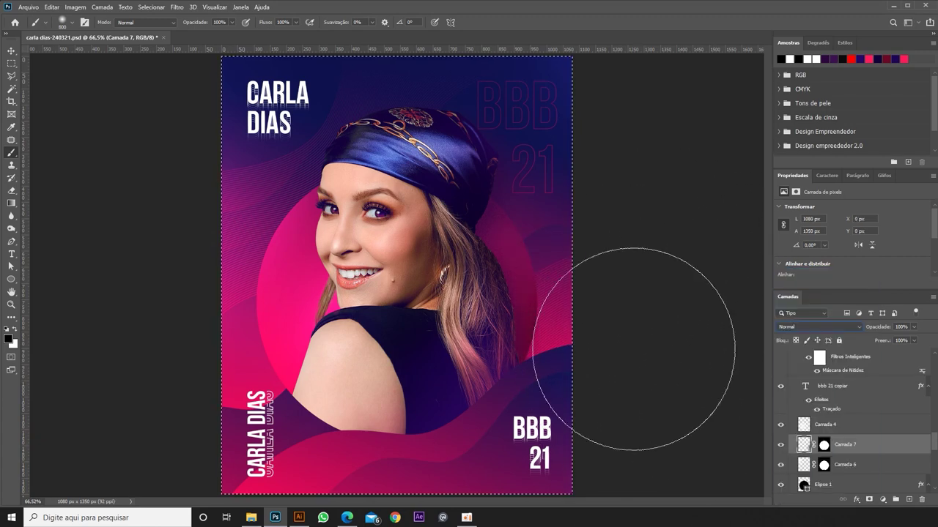
{"action": "key", "text": "ctrl+a"}
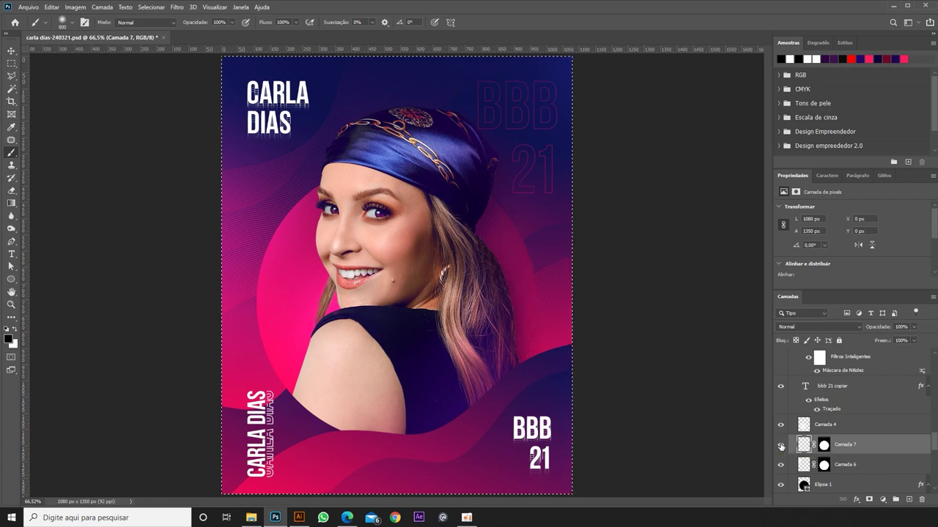
{"action": "key", "text": "ctrl+d"}
{"action": "key", "text": "v"}
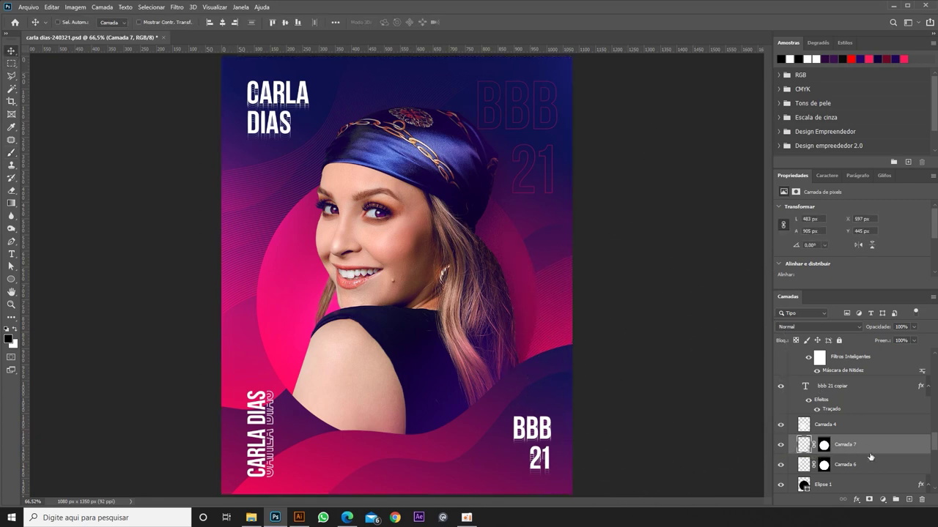
Try painting Halftone brush dots over the portrait on textura, then undo.
{"action": "left_click", "coordinate": [908, 498]}
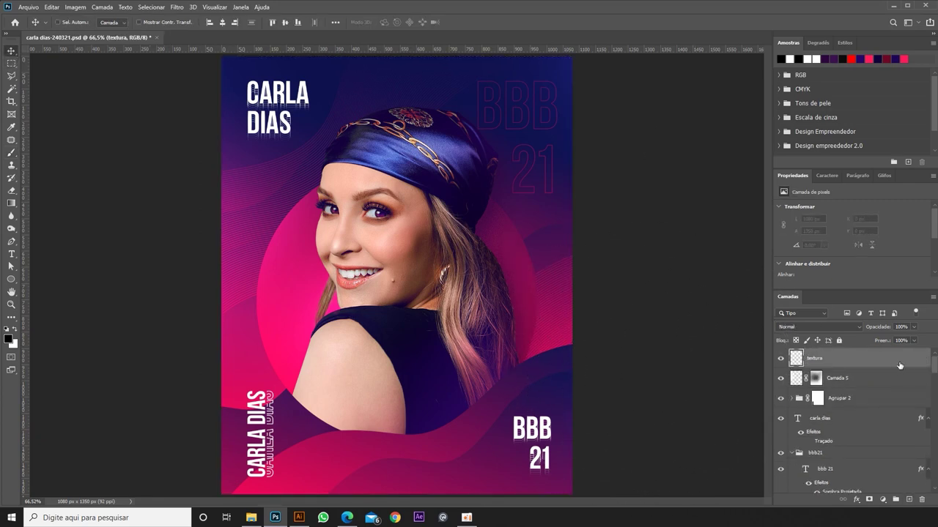
{"action": "key", "text": "b"}
{"action": "left_click", "coordinate": [63, 22]}
{"action": "double_click", "coordinate": [73, 142]}
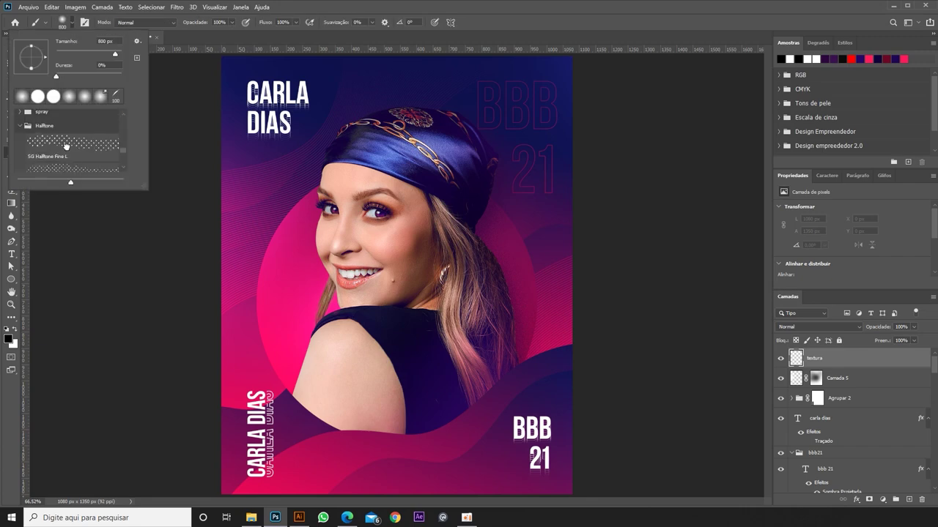
{"action": "left_click_drag", "start_coordinate": [366, 293], "coordinate": [475, 178]}
{"action": "key", "text": "ctrl+z"}
Paint fine line texture across the poster and blend textura as Sobrepor.
{"action": "left_click", "coordinate": [62, 21]}
{"action": "double_click", "coordinate": [44, 119]}
{"action": "left_click", "coordinate": [370, 235]}
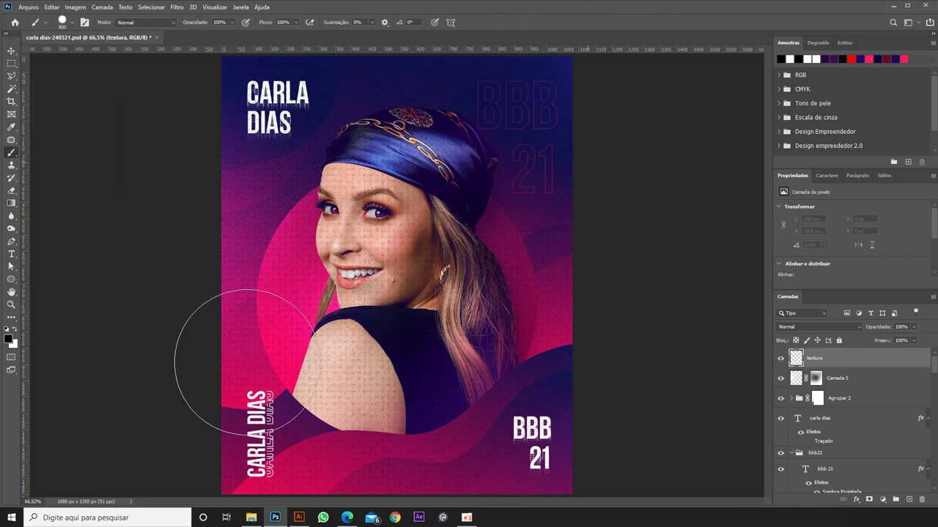
{"action": "left_click_drag", "start_coordinate": [678, 359], "coordinate": [230, 324]}
{"action": "left_click", "coordinate": [818, 327]}
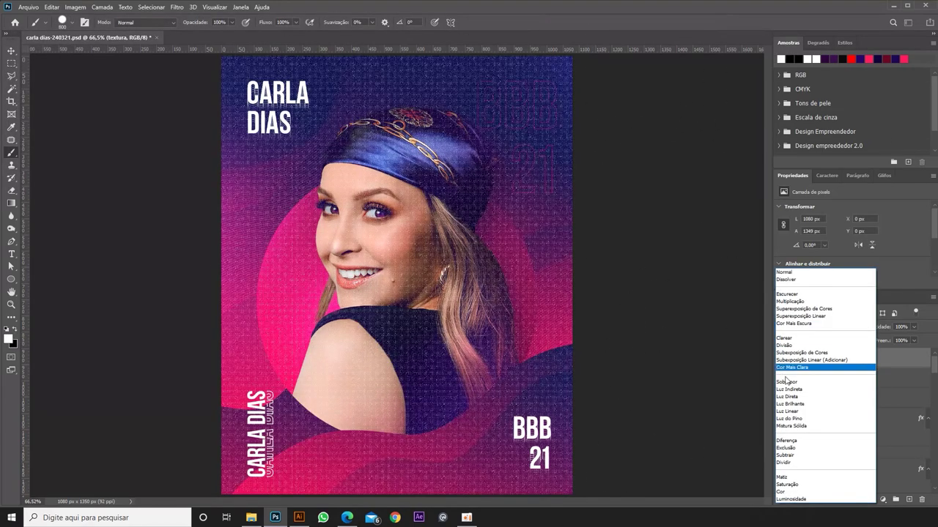
{"action": "left_click", "coordinate": [802, 311]}
{"action": "left_click", "coordinate": [818, 327]}
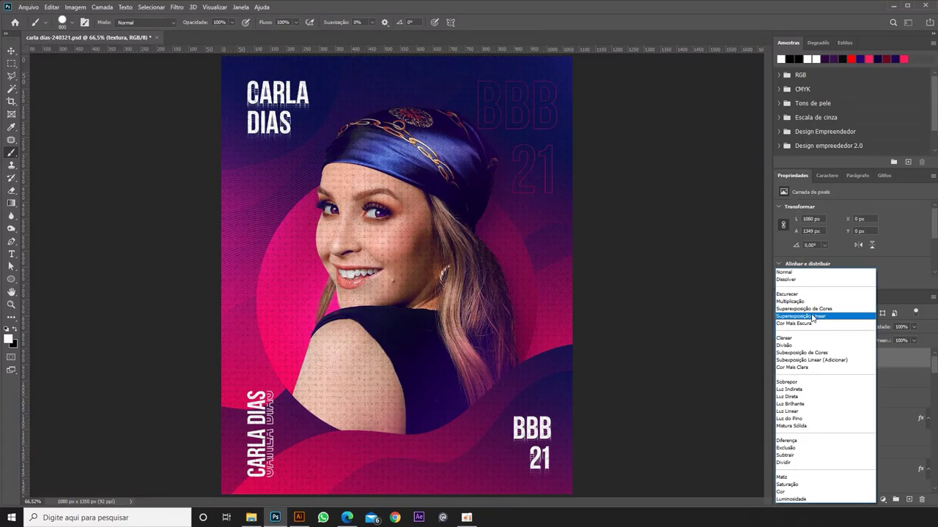
{"action": "left_click", "coordinate": [787, 382]}
Reset colours to black and white and paint halftone dots on the poster's right side.
{"action": "key", "text": "v"}
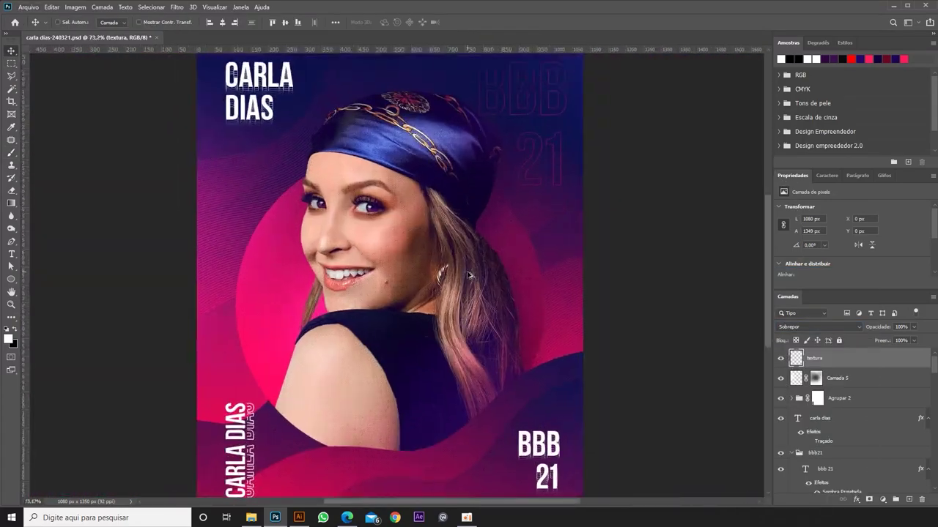
{"action": "key", "text": "ctrl+d"}
{"action": "key", "text": "d"}
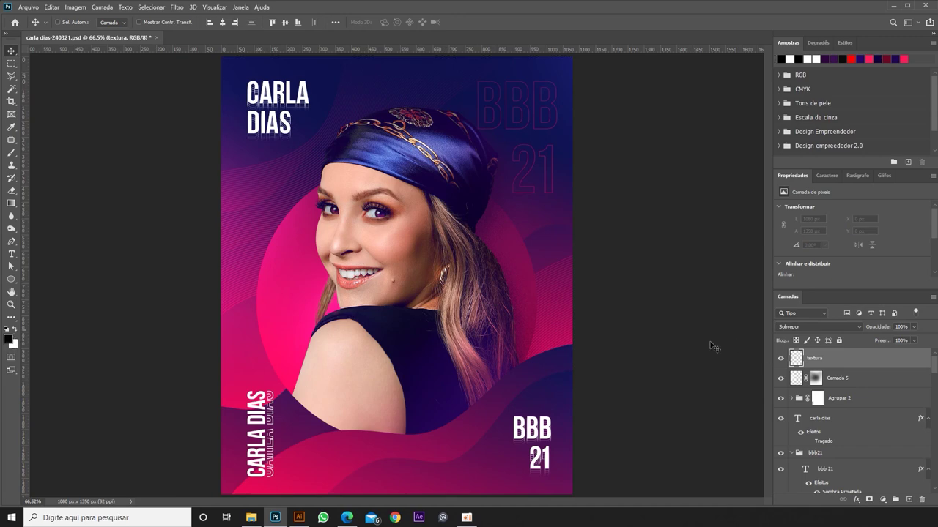
{"action": "key", "text": "b"}
{"action": "left_click", "coordinate": [71, 22]}
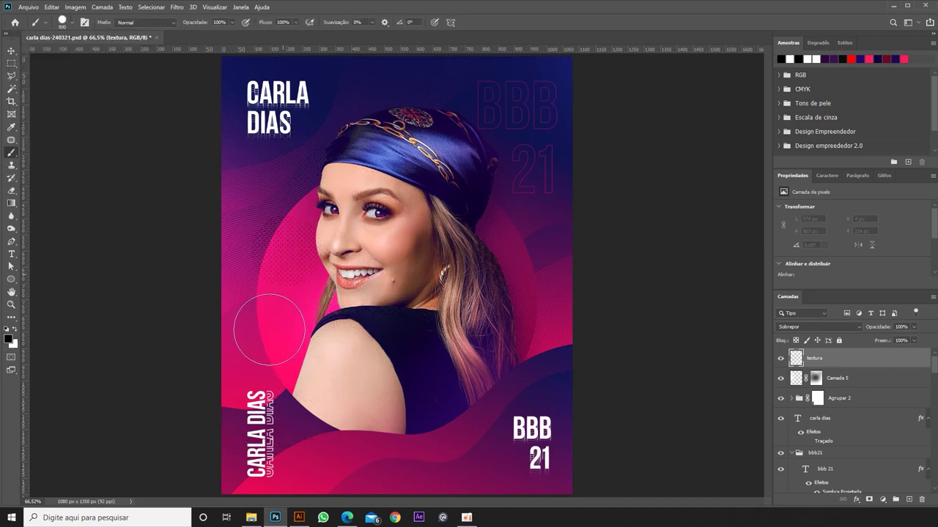
{"action": "left_click", "coordinate": [234, 241]}
{"action": "key", "text": "ctrl+z"}
{"action": "left_click", "coordinate": [623, 466]}
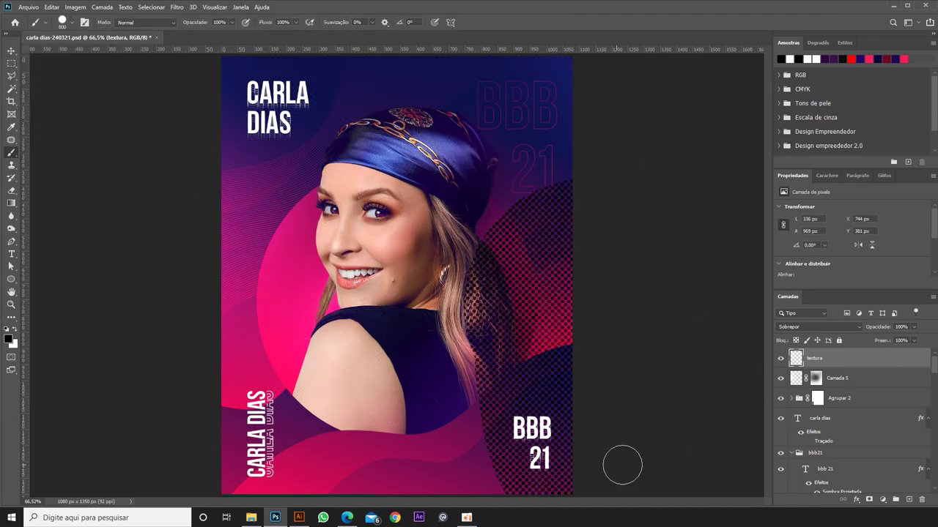
{"action": "left_click", "coordinate": [818, 327]}
{"action": "mouse_move", "coordinate": [914, 327]}
{"action": "left_mouse_down"}
{"action": "mouse_move", "coordinate": [886, 341]}
{"action": "mouse_move", "coordinate": [917, 340]}
{"action": "left_mouse_up"}
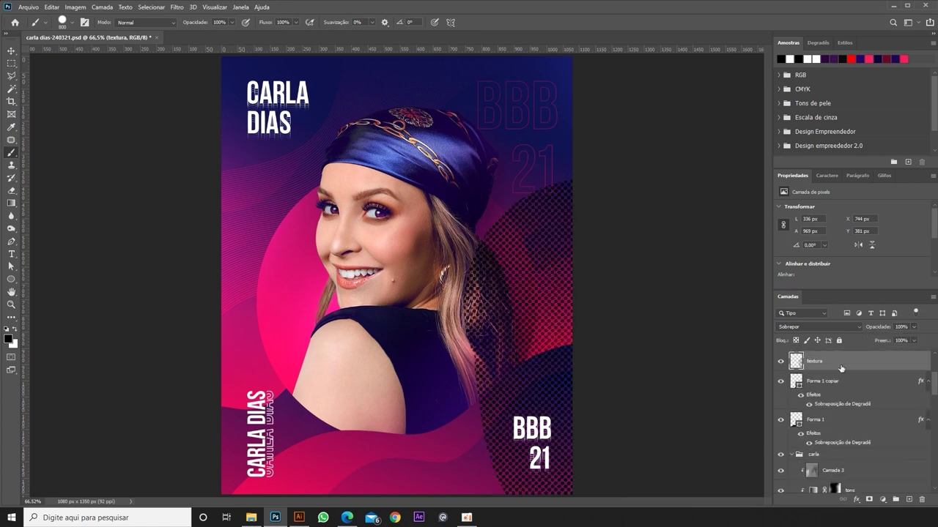
Move textura below Forma 1, set it to 24% opacity, and add left-edge texture.
{"action": "mouse_move", "coordinate": [792, 467]}
{"action": "left_mouse_down"}
{"action": "mouse_move", "coordinate": [820, 441]}
{"action": "mouse_move", "coordinate": [821, 463]}
{"action": "left_mouse_up"}
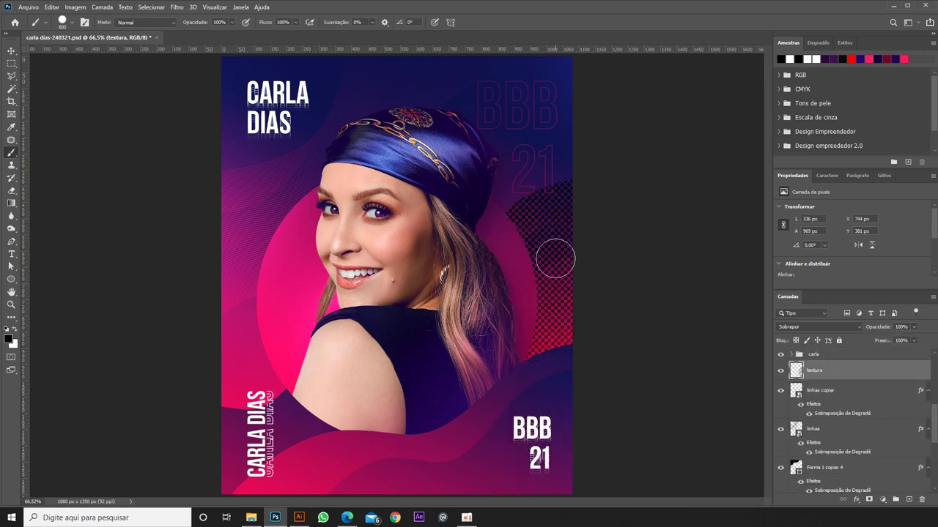
{"action": "left_click", "coordinate": [914, 326]}
{"action": "left_click_drag", "start_coordinate": [916, 339], "coordinate": [872, 339]}
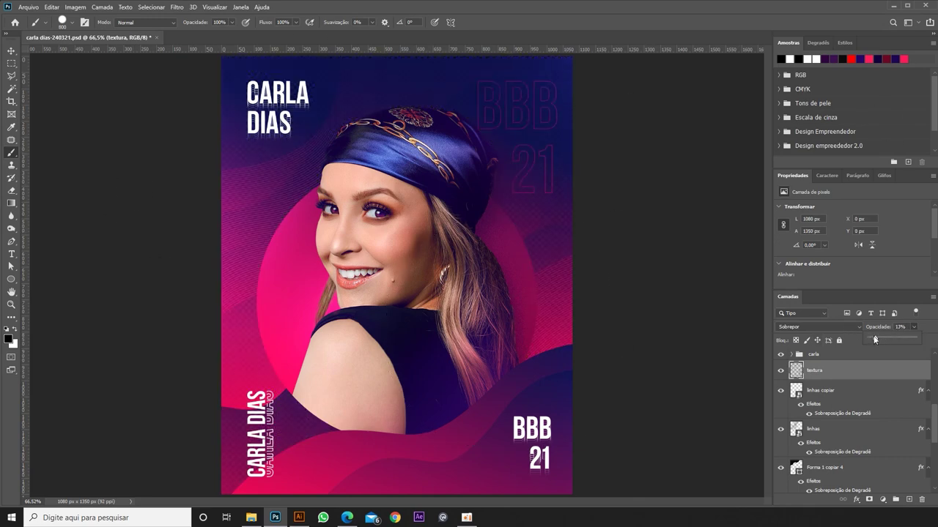
{"action": "left_click_drag", "start_coordinate": [880, 337], "coordinate": [888, 337]}
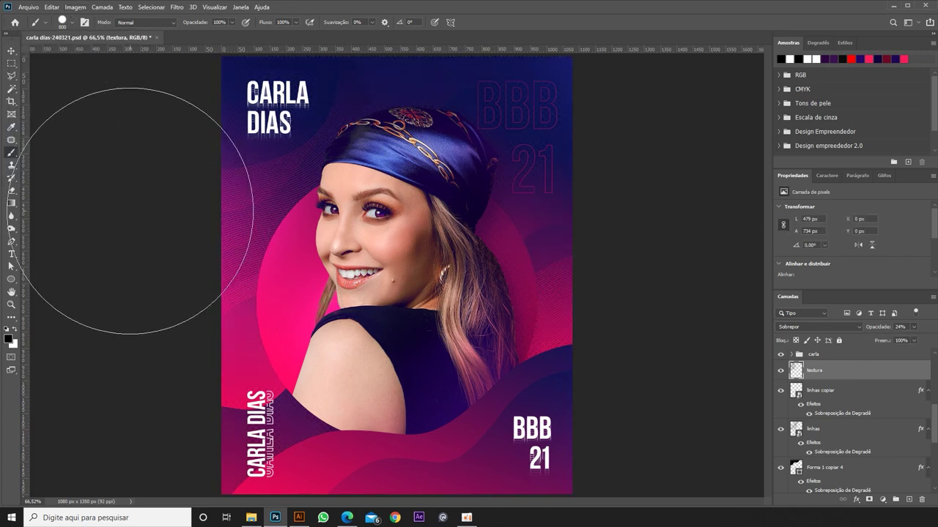
{"action": "left_click_drag", "start_coordinate": [145, 183], "coordinate": [125, 398]}
{"action": "key", "text": "v"}
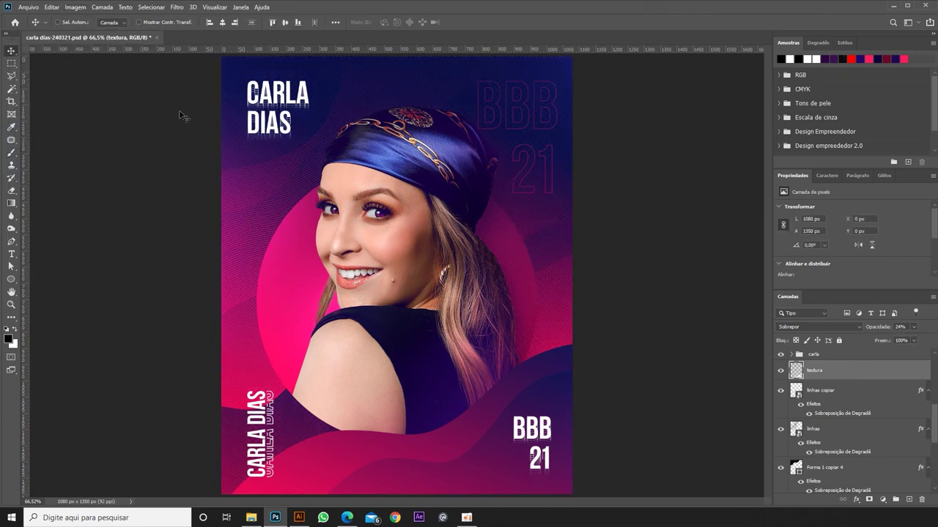
{"action": "left_click", "coordinate": [320, 434], "text": "ctrl"}
Group the Forma 1 layers into Agrupar 3 and add a new layer at 20% opacity.
{"action": "left_click", "coordinate": [832, 440], "text": "shift"}
{"action": "key", "text": "ctrl+g"}
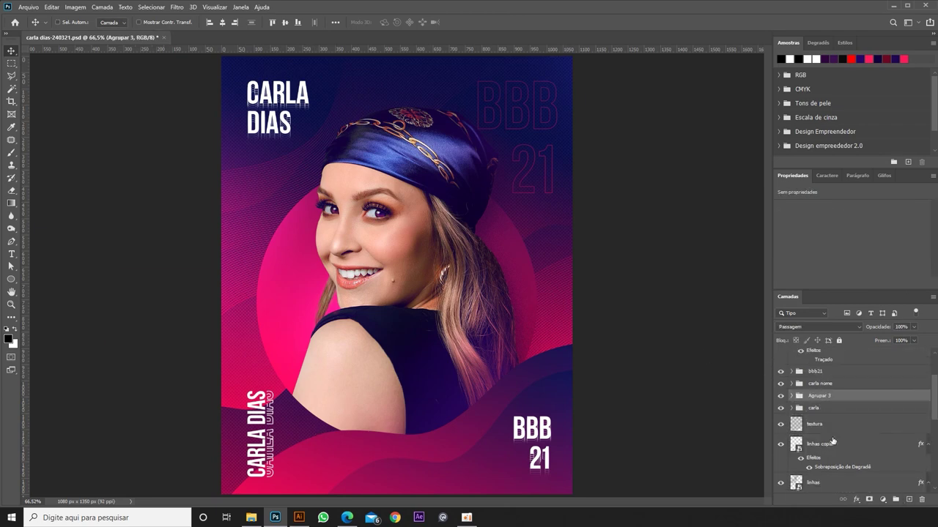
{"action": "key", "text": "ctrl+shift+alt+n"}
{"action": "key", "text": "b"}
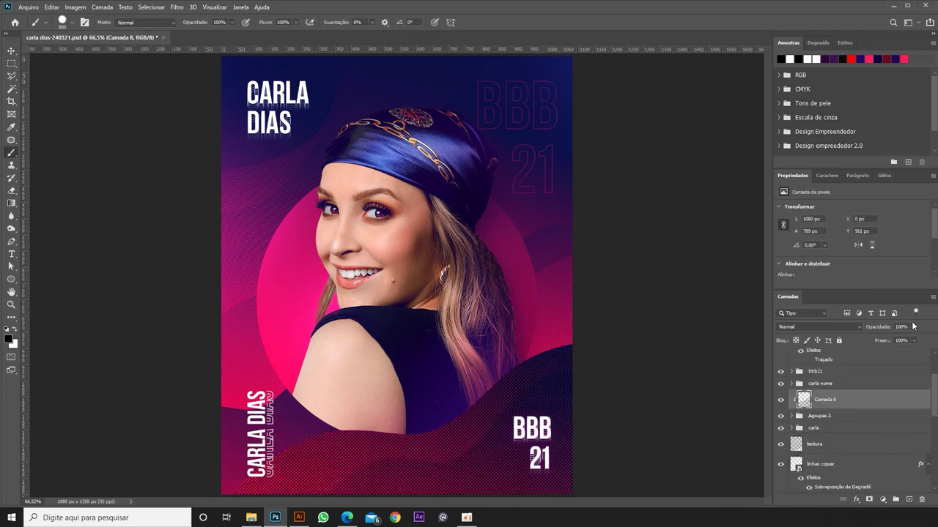
{"action": "left_click_drag", "start_coordinate": [913, 326], "coordinate": [879, 339]}
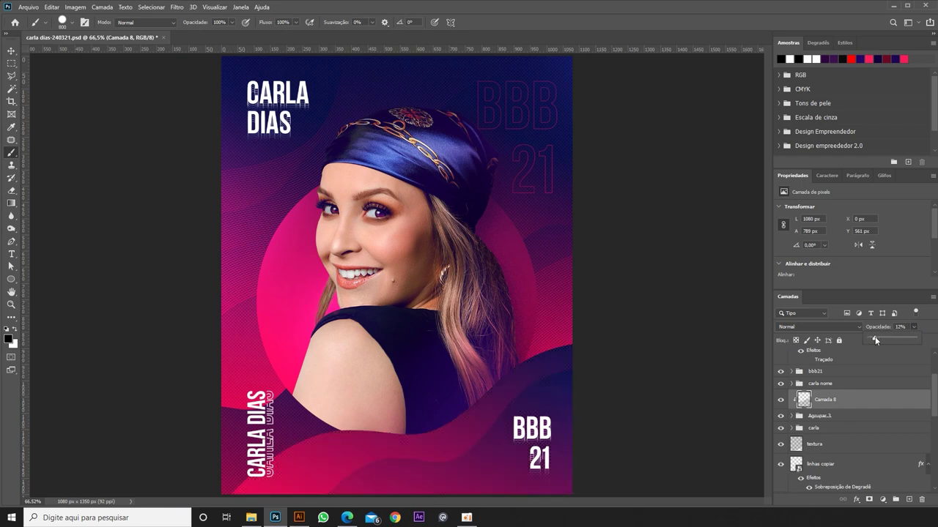
Scale the Camada 8 texture past the canvas edges and compare with it hidden.
{"action": "key", "text": "ctrl+t"}
{"action": "left_click_drag", "start_coordinate": [575, 241], "coordinate": [598, 205]}
{"action": "key", "text": "v"}
{"action": "left_click", "coordinate": [780, 400]}
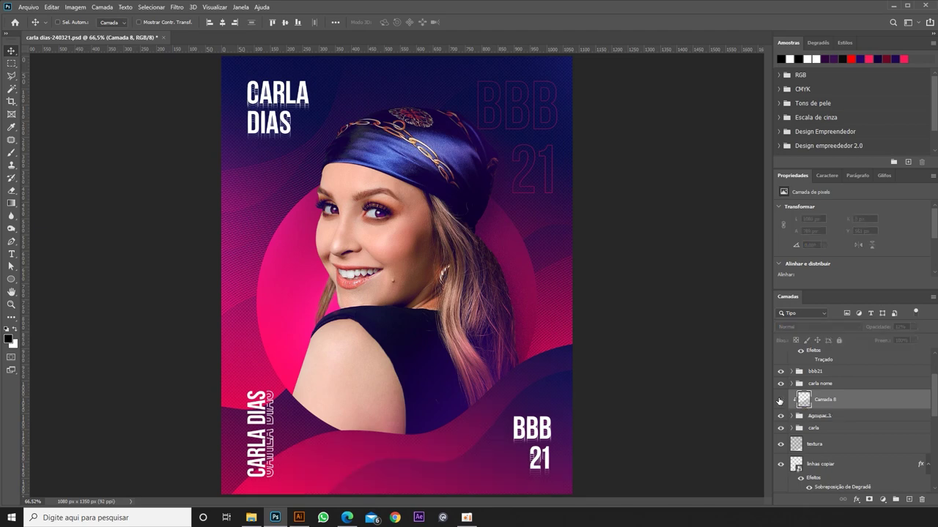
{"action": "key", "text": "b"}
Mask Camada 8 and choose the SG Halftone Dark S brush at 51% opacity.
{"action": "left_click", "coordinate": [62, 22]}
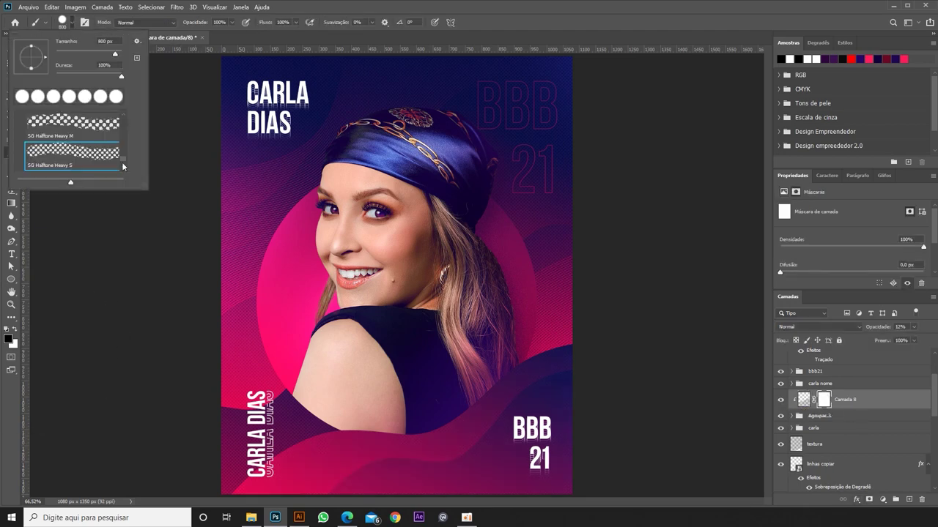
{"action": "left_click", "coordinate": [59, 156]}
{"action": "key", "text": "Return"}
{"action": "left_click", "coordinate": [62, 22]}
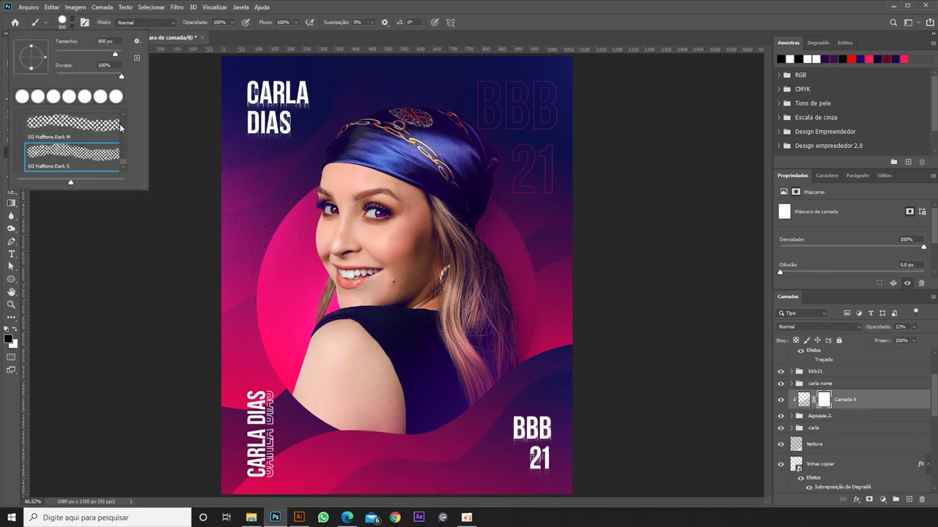
{"action": "key", "text": "Return"}
{"action": "key", "text": "ctrl+minus"}
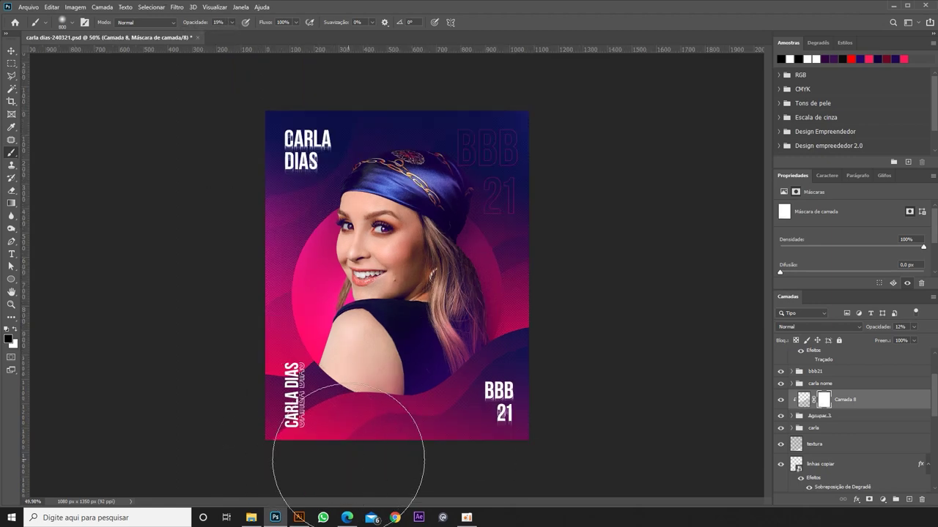
{"action": "key", "text": "5"}
{"action": "key", "text": "1"}
{"action": "key", "text": "ctrl+plus"}
Lower Camada 8 to 27% opacity and resize the brush from 300 to 800 px.
{"action": "left_click", "coordinate": [915, 328]}
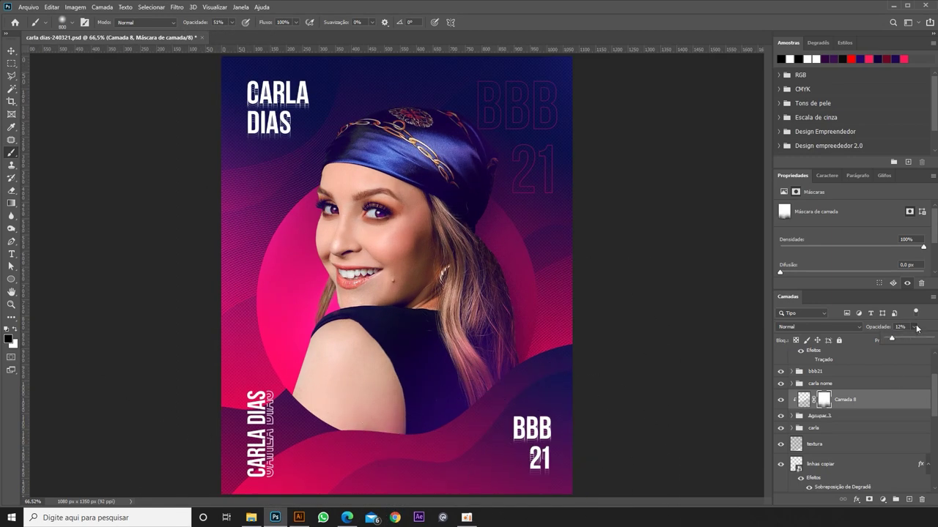
{"action": "left_click_drag", "start_coordinate": [901, 341], "coordinate": [895, 342]}
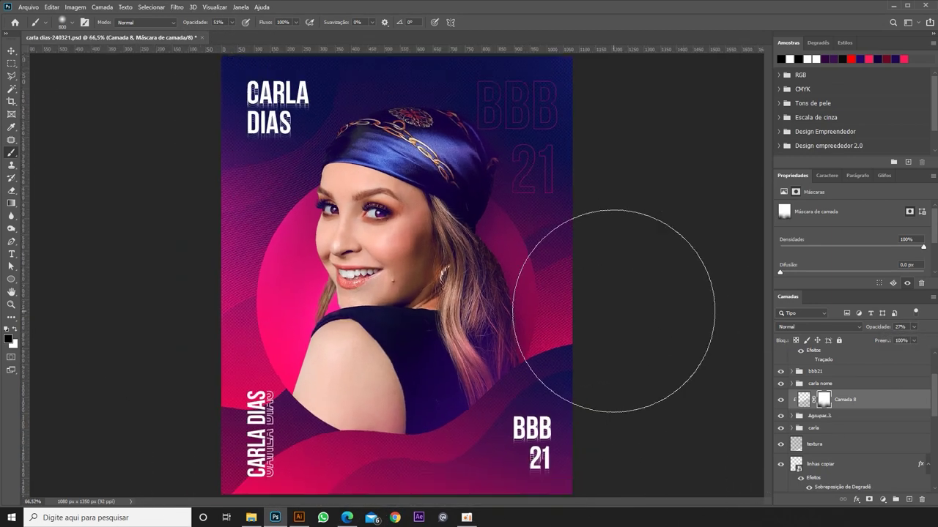
{"action": "left_click", "coordinate": [832, 443]}
{"action": "key", "text": "bracketleft"}
{"action": "key", "text": "bracketleft"}
{"action": "key", "text": "bracketleft"}
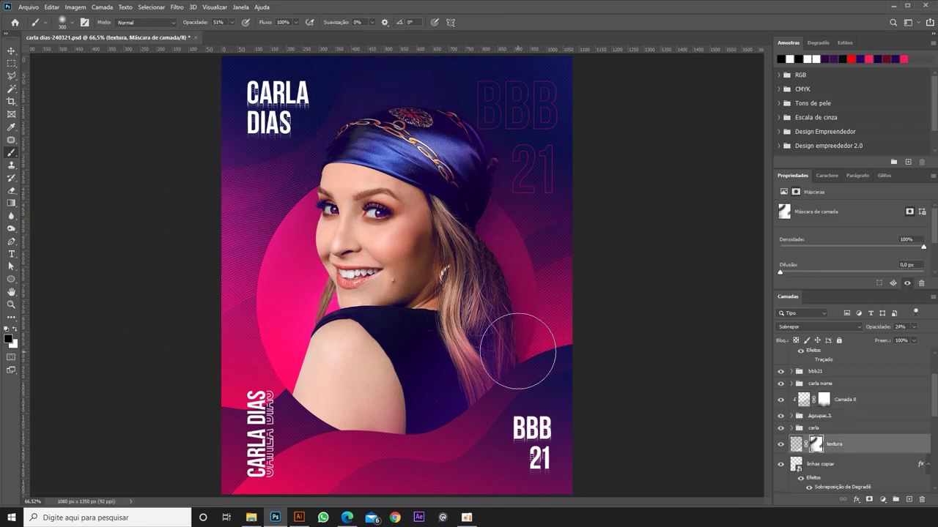
{"action": "key", "text": "bracketright"}
{"action": "key", "text": "bracketright"}
{"action": "key", "text": "bracketright"}
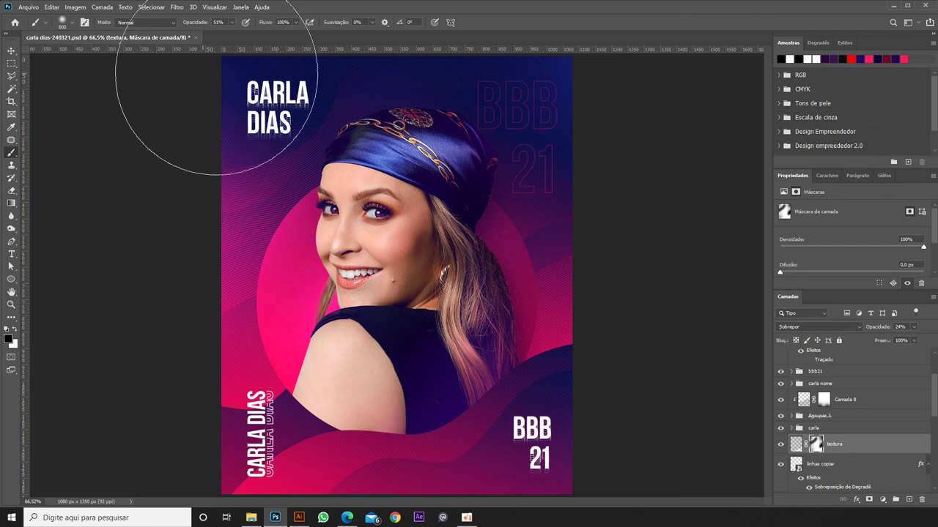
{"action": "key", "text": "v"}
{"action": "left_click", "coordinate": [287, 328]}
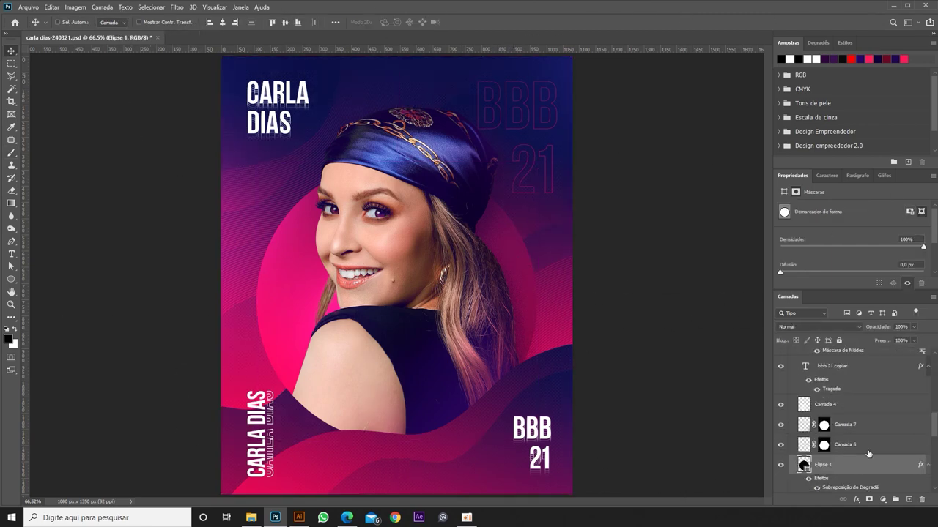
Add a layer mask to Camada 9 and blend it as Sobrepor at about 50% opacity.
{"action": "left_click", "coordinate": [396, 317]}
{"action": "key", "text": "b"}
{"action": "right_click", "coordinate": [22, 151]}
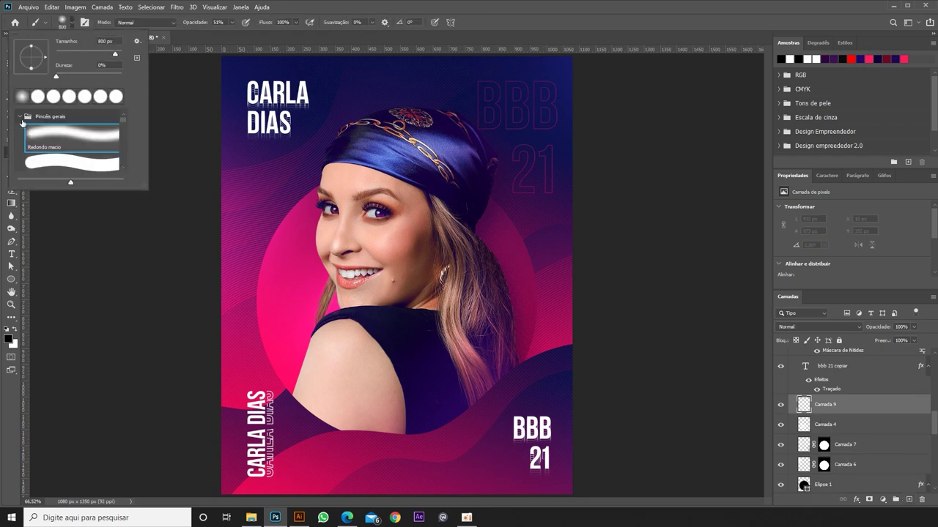
{"action": "key", "text": "Escape"}
{"action": "left_click", "coordinate": [869, 499]}
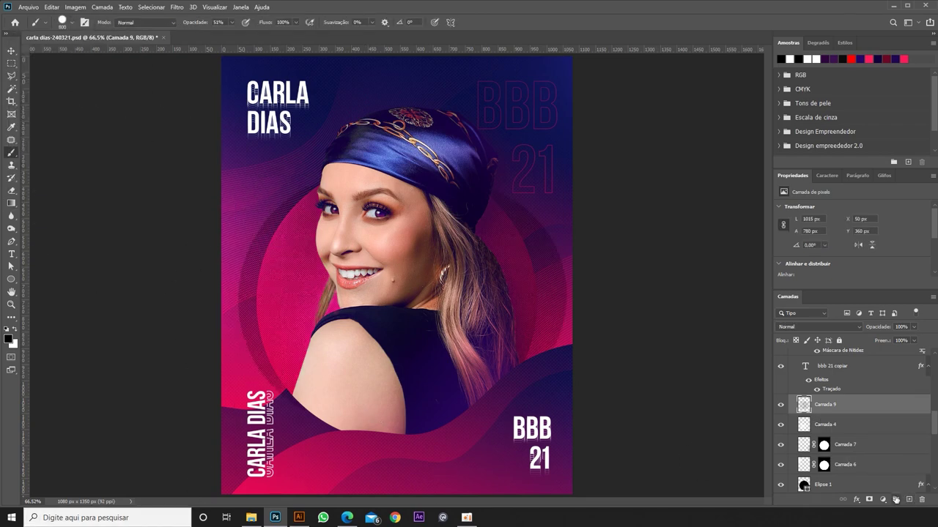
{"action": "left_click", "coordinate": [817, 326]}
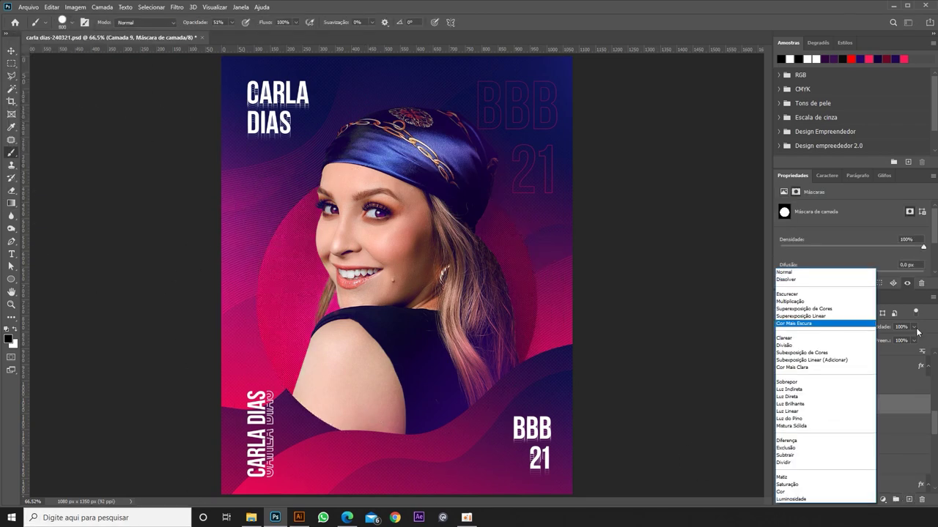
{"action": "left_click", "coordinate": [785, 380]}
{"action": "left_click", "coordinate": [888, 339]}
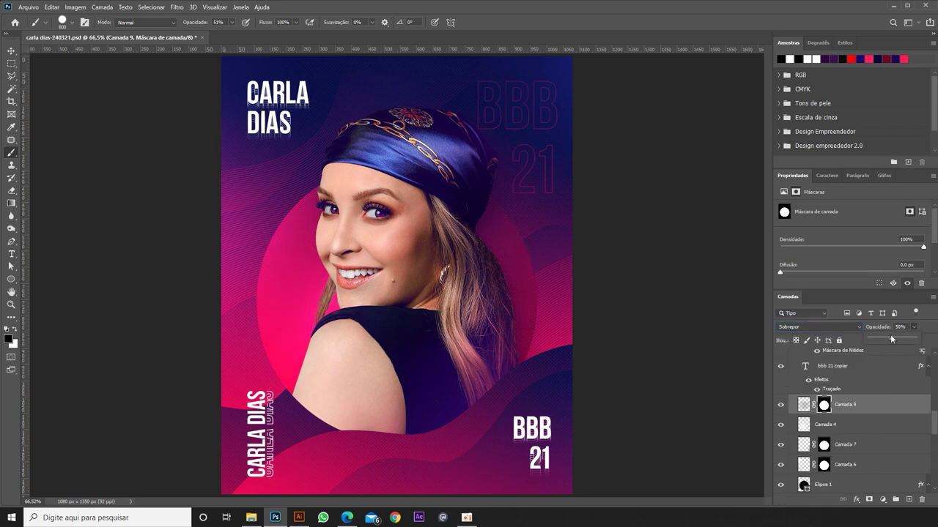
{"action": "left_click", "coordinate": [804, 404]}
{"action": "scroll", "coordinate": [836, 425], "scroll_direction": "down", "scroll_amount": 5}
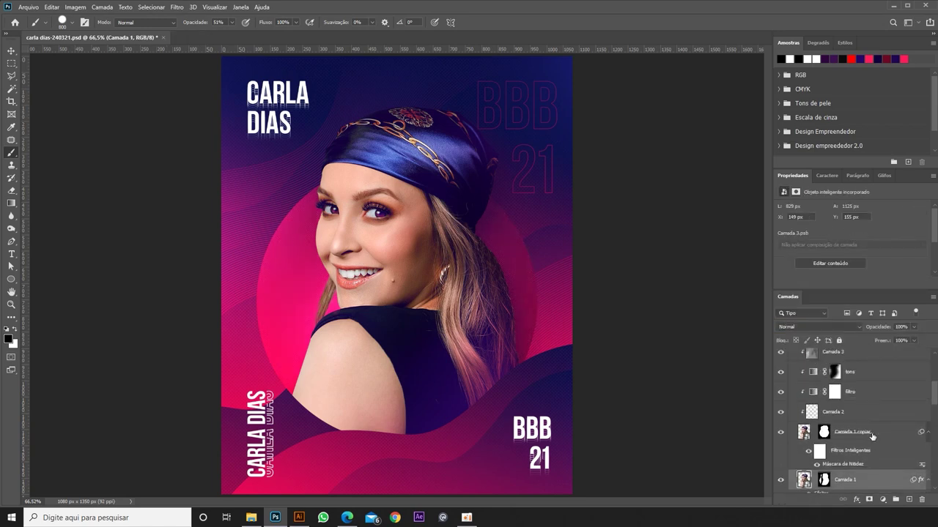
{"action": "left_click", "coordinate": [838, 433]}
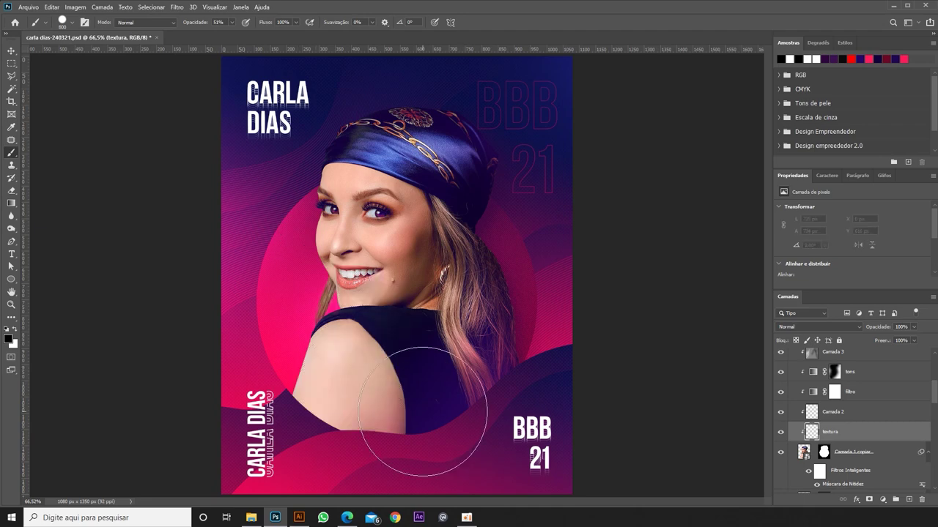
Try a large 1200 px paint dab on textura, undo it, and set Sobrepor blending.
{"action": "left_click", "coordinate": [62, 22]}
{"action": "left_click", "coordinate": [594, 345]}
{"action": "key", "text": "bracketleft"}
{"action": "key", "text": "bracketleft"}
{"action": "key", "text": "bracketleft"}
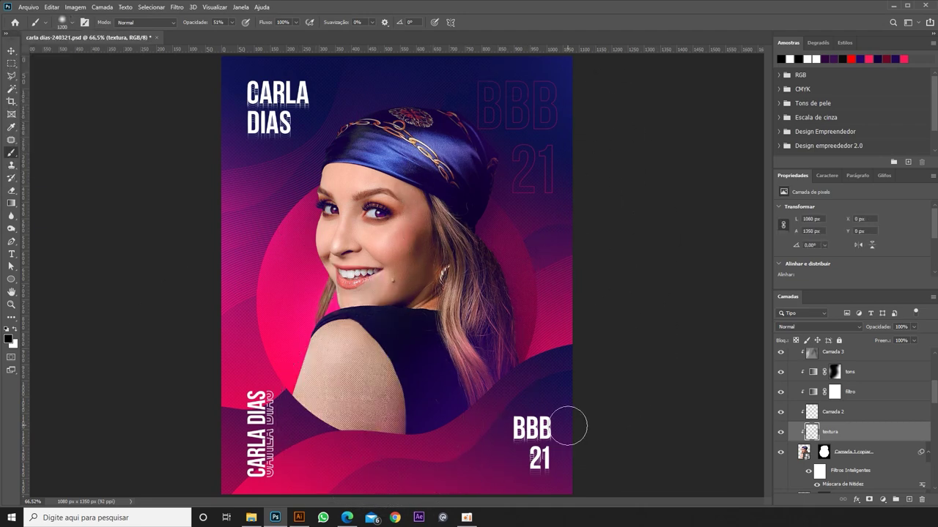
{"action": "key", "text": "ctrl+z"}
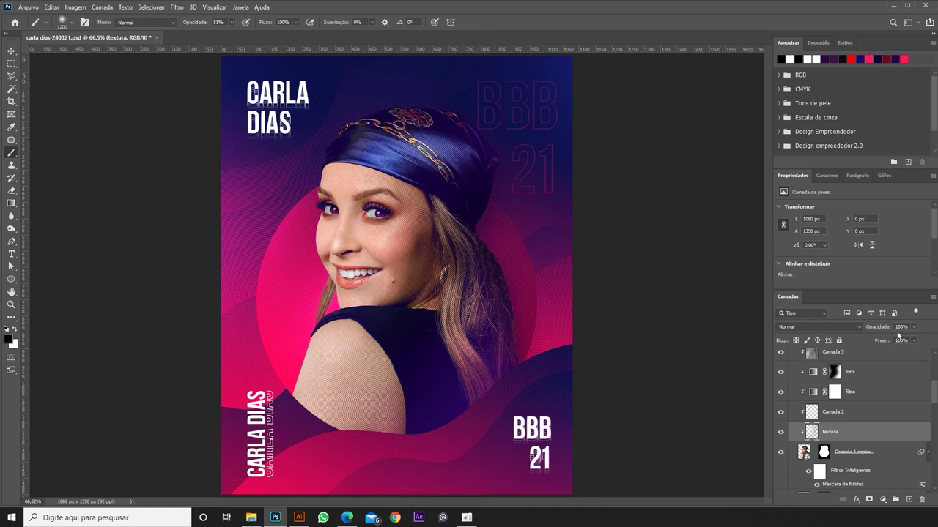
{"action": "left_click", "coordinate": [844, 327]}
{"action": "left_click", "coordinate": [789, 385]}
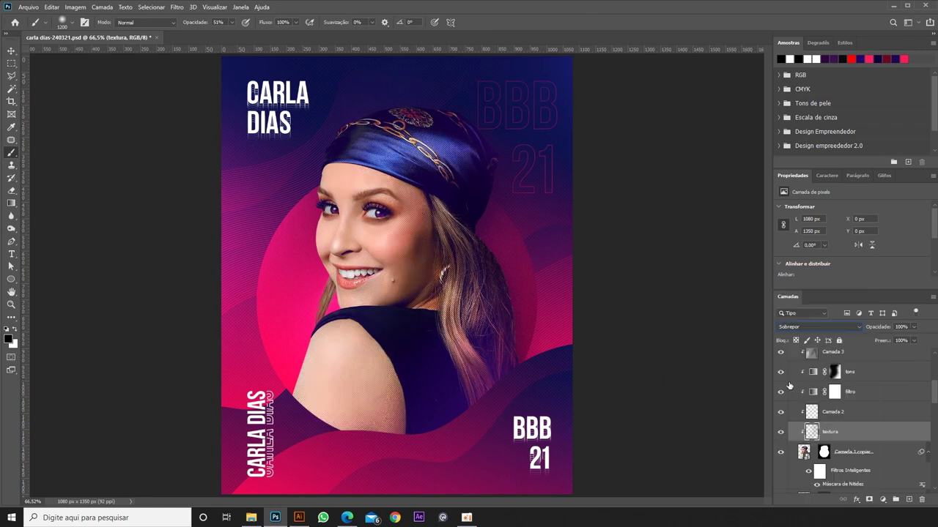
Move textura to the top of the carla group, adjust its opacity, then delete it.
{"action": "left_click", "coordinate": [14, 50]}
{"action": "left_click", "coordinate": [913, 341]}
{"action": "type", "text": "71"}
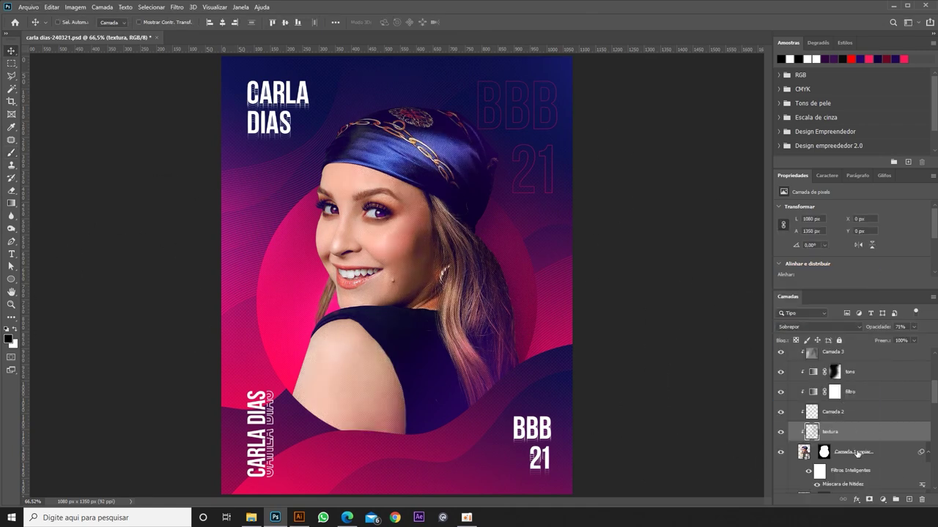
{"action": "key", "text": "ctrl+shift+bracketright"}
{"action": "left_click_drag", "start_coordinate": [913, 332], "coordinate": [928, 337]}
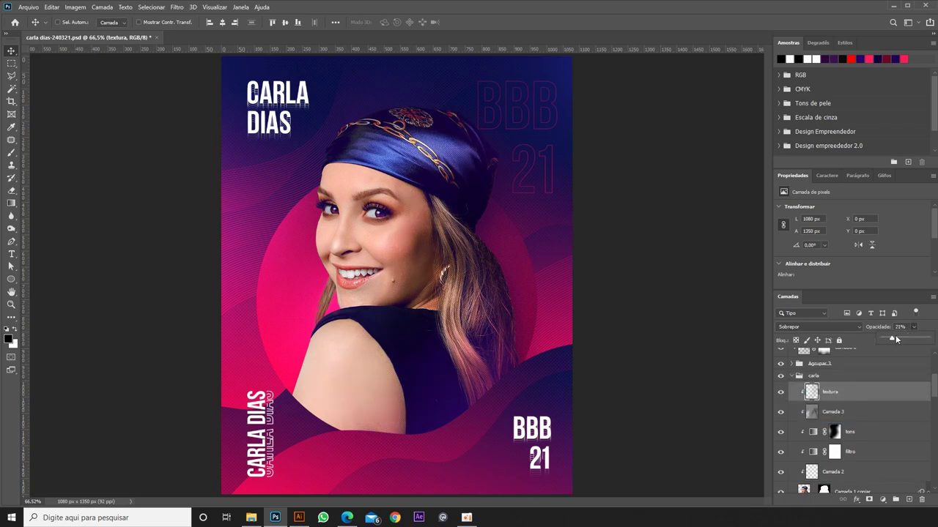
{"action": "scroll", "coordinate": [447, 209], "scroll_direction": "up", "scroll_amount": 3}
{"action": "scroll", "coordinate": [447, 209], "scroll_direction": "down", "scroll_amount": 2}
{"action": "key", "text": "Delete"}
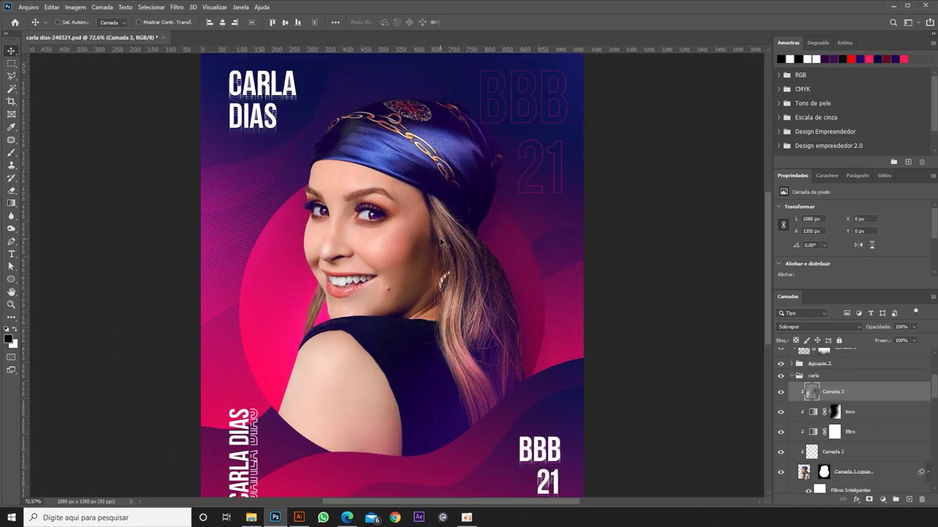
Add a new layer clipped to the portrait and paint halftone texture over the hair.
{"action": "key", "text": "b"}
{"action": "left_click", "coordinate": [909, 499]}
{"action": "left_click", "coordinate": [830, 402], "text": "alt"}
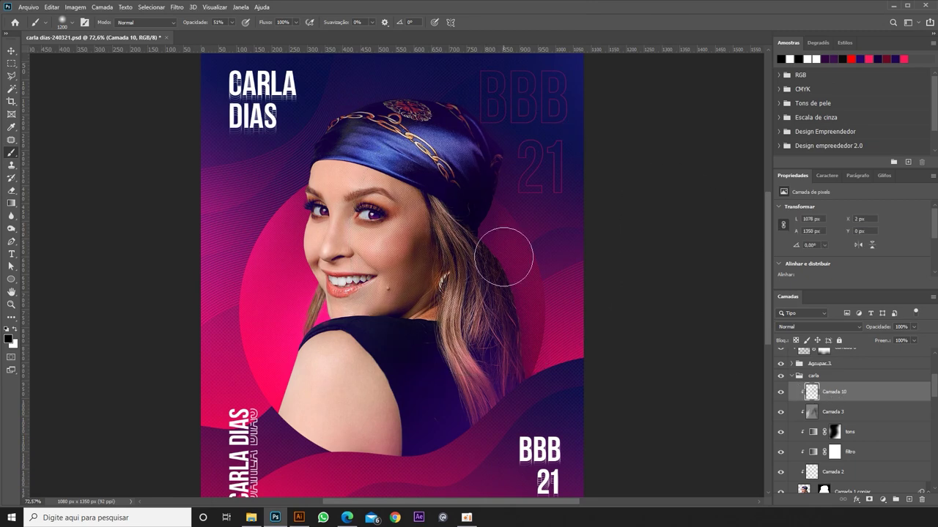
{"action": "mouse_move", "coordinate": [454, 459]}
{"action": "left_mouse_down"}
{"action": "mouse_move", "coordinate": [569, 272]}
{"action": "mouse_move", "coordinate": [665, 178]}
{"action": "mouse_move", "coordinate": [533, 10]}
{"action": "mouse_move", "coordinate": [556, 408]}
{"action": "left_mouse_up"}
{"action": "key", "text": "ctrl+z"}
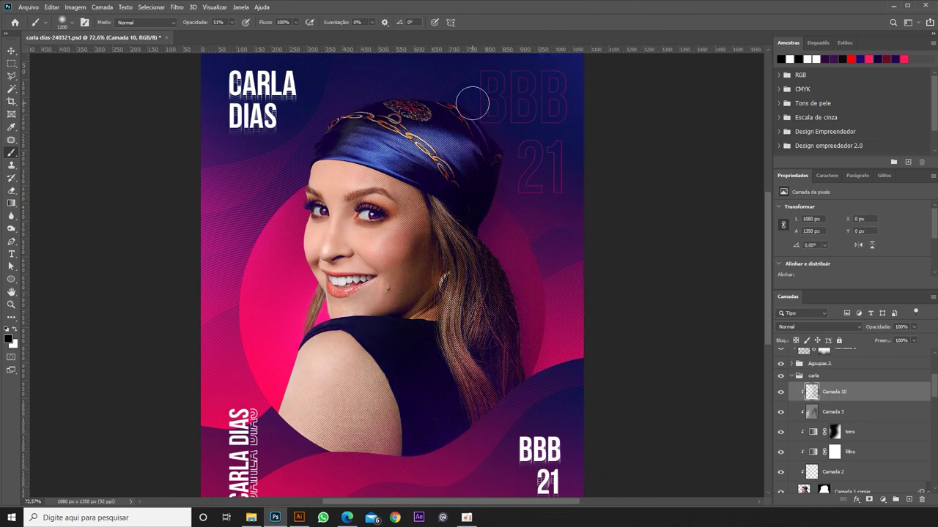
Set Camada 10's blend mode to Sobrepor at 46% opacity.
{"action": "left_click", "coordinate": [817, 327]}
{"action": "left_click", "coordinate": [798, 355]}
{"action": "left_click_drag", "start_coordinate": [913, 327], "coordinate": [891, 342]}
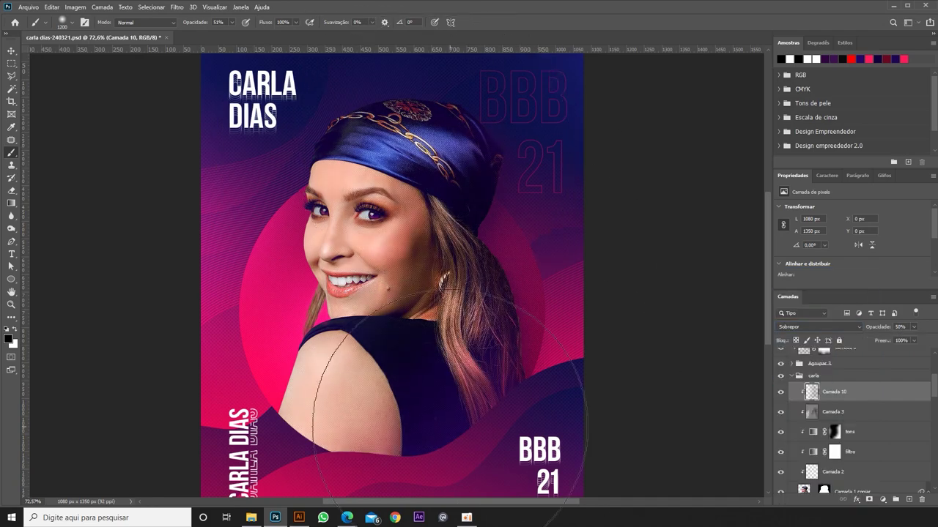
{"action": "scroll", "coordinate": [662, 241], "scroll_direction": "down", "scroll_amount": 1}
{"action": "scroll", "coordinate": [662, 241], "scroll_direction": "up", "scroll_amount": 4}
{"action": "left_click_drag", "start_coordinate": [914, 327], "coordinate": [892, 339]}
{"action": "scroll", "coordinate": [608, 323], "scroll_direction": "down", "scroll_amount": 4}
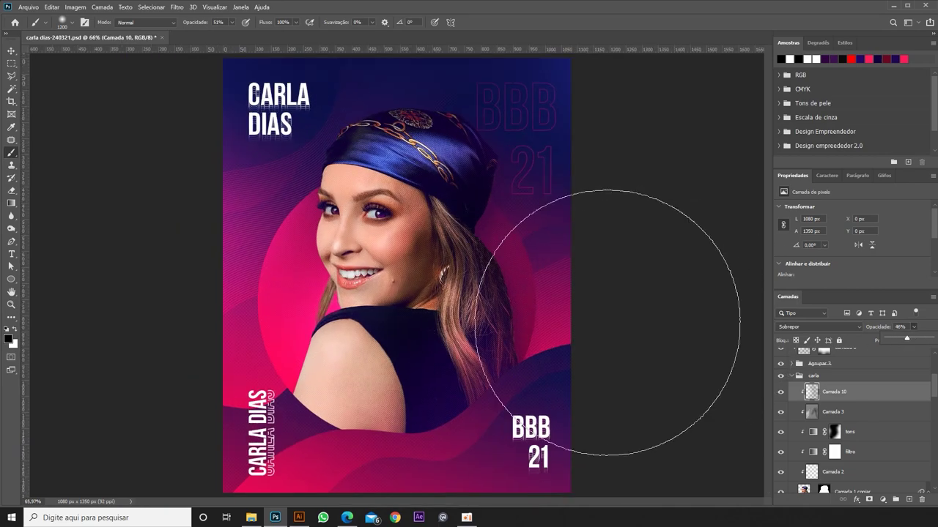
Mask the halftone off the face with a 300 px brush, then add an empty layer above.
{"action": "left_click", "coordinate": [869, 500]}
{"action": "left_click", "coordinate": [63, 22]}
{"action": "scroll", "coordinate": [33, 131], "scroll_direction": "up", "scroll_amount": 3}
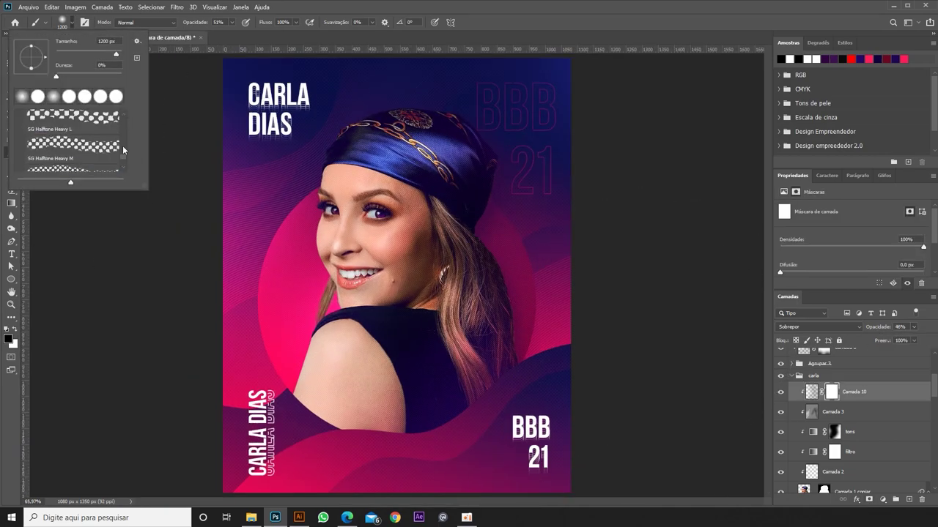
{"action": "key", "text": "Return"}
{"action": "scroll", "coordinate": [382, 284], "scroll_direction": "up", "scroll_amount": 3}
{"action": "key", "text": "bracketleft"}
{"action": "key", "text": "bracketleft"}
{"action": "key", "text": "bracketleft"}
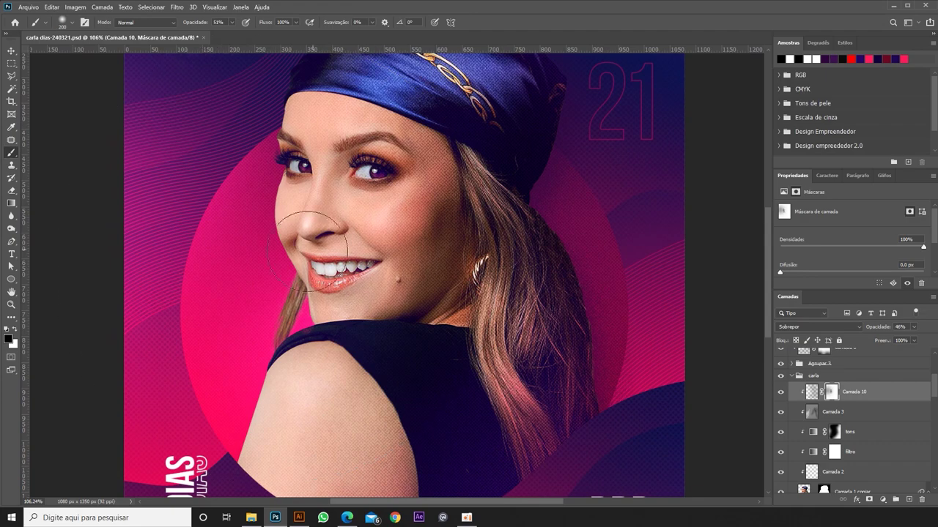
{"action": "key", "text": "bracketright"}
{"action": "key", "text": "bracketright"}
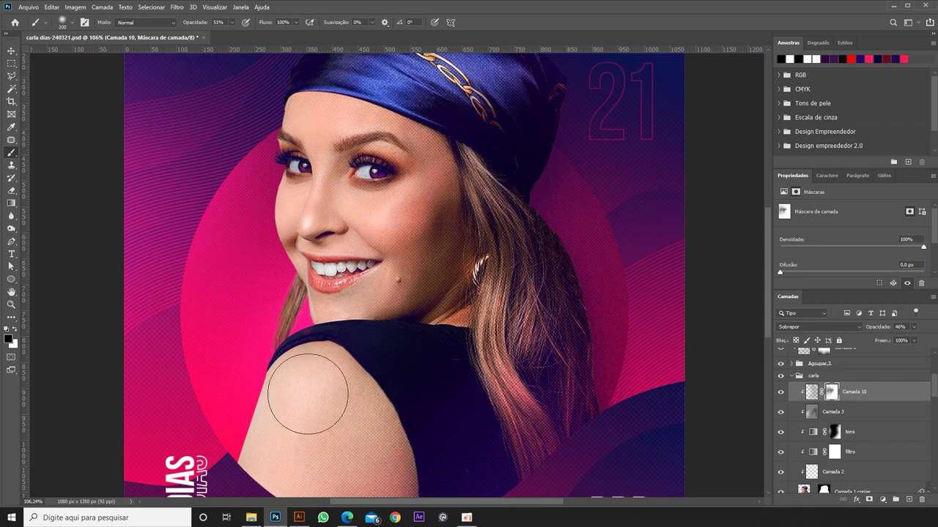
{"action": "scroll", "coordinate": [265, 205], "scroll_direction": "down", "scroll_amount": 3}
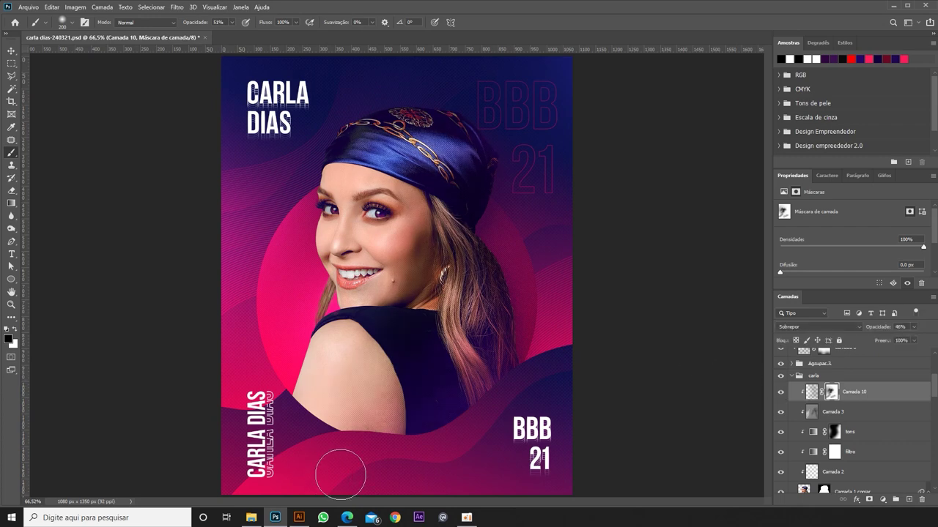
{"action": "key", "text": "ctrl+z"}
{"action": "key", "text": "ctrl+shift+z"}
{"action": "key", "text": "ctrl+shift+alt+n"}
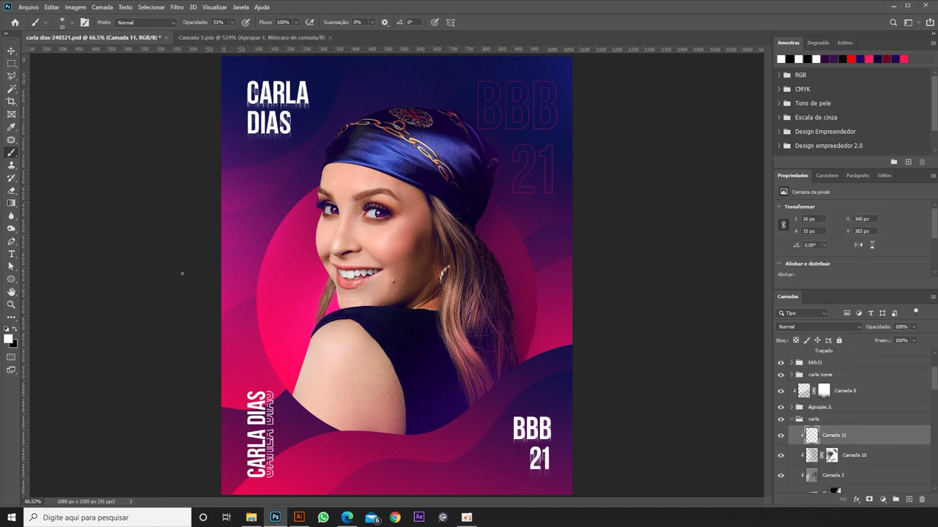
Lighten the headscarf with a large soft brush stroke.
{"action": "key", "text": "bracketright"}
{"action": "key", "text": "bracketright"}
{"action": "key", "text": "bracketright"}
{"action": "left_click", "coordinate": [314, 154]}
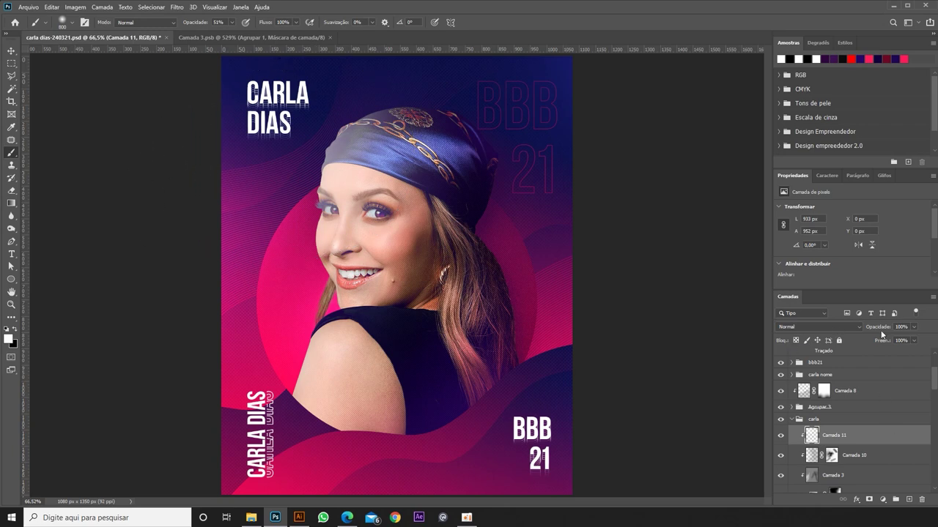
{"action": "left_click", "coordinate": [867, 331]}
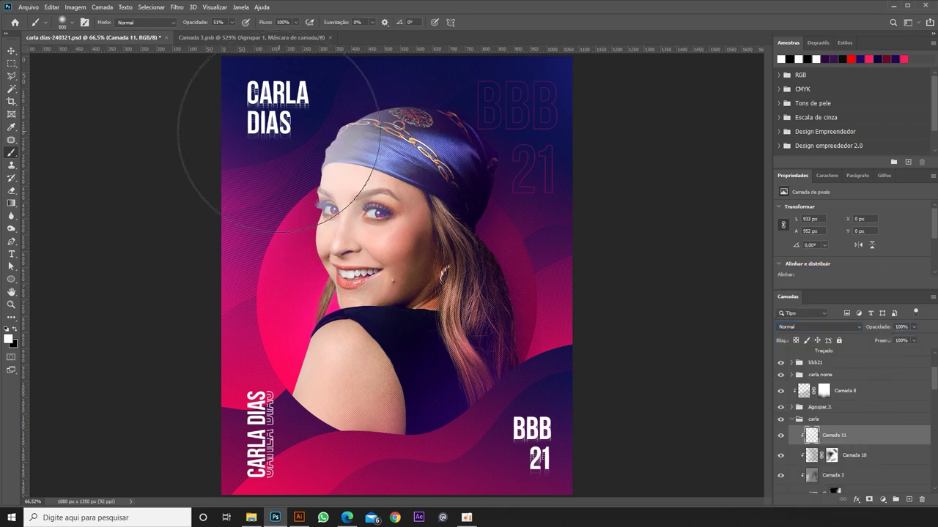
Give Camada 11 a pink Colour Overlay effect blended as Sobrepor.
{"action": "double_click", "coordinate": [904, 461]}
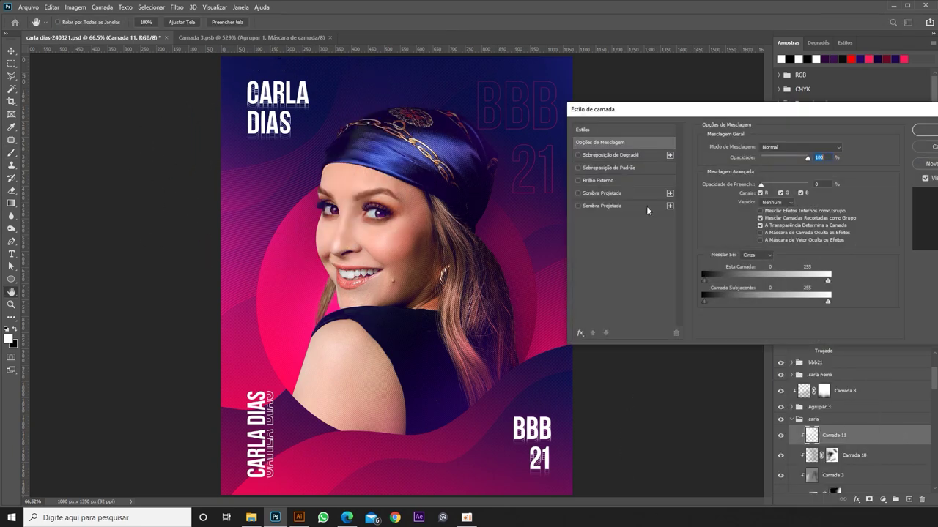
{"action": "left_click", "coordinate": [579, 332]}
{"action": "left_click", "coordinate": [607, 398]}
{"action": "left_click", "coordinate": [300, 268]}
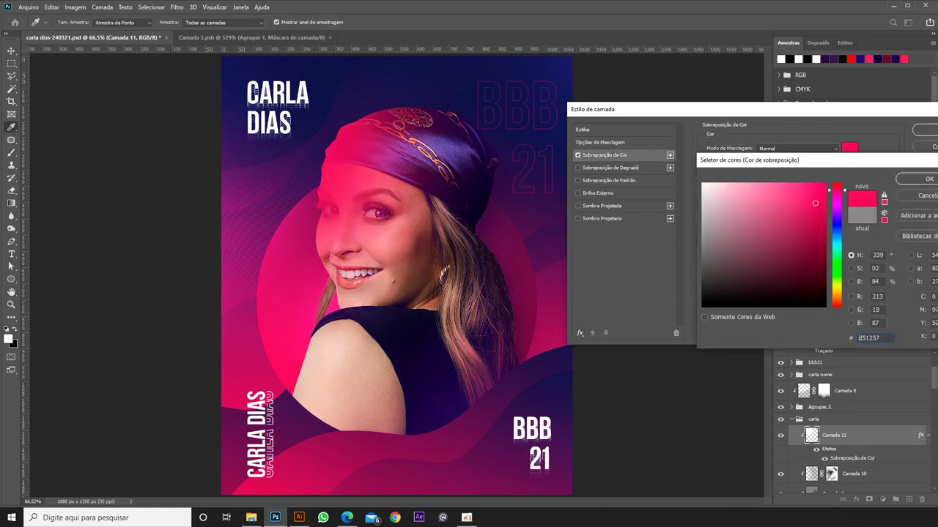
{"action": "left_click", "coordinate": [911, 183]}
{"action": "left_click", "coordinate": [798, 149]}
{"action": "left_click", "coordinate": [767, 267]}
Change the overlay colour to a pink sampled from the poster and apply the style.
{"action": "left_click", "coordinate": [849, 149]}
{"action": "left_click", "coordinate": [835, 214]}
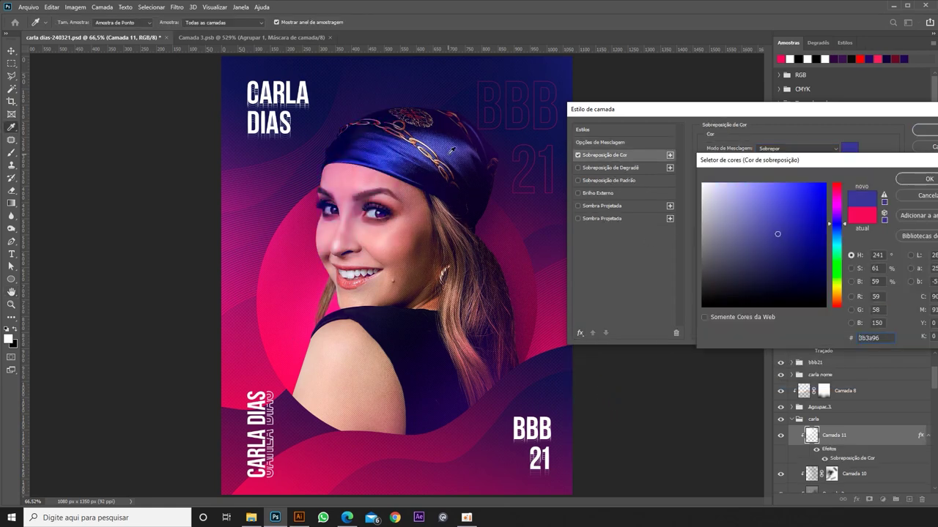
{"action": "left_click", "coordinate": [802, 188]}
{"action": "left_click", "coordinate": [331, 179]}
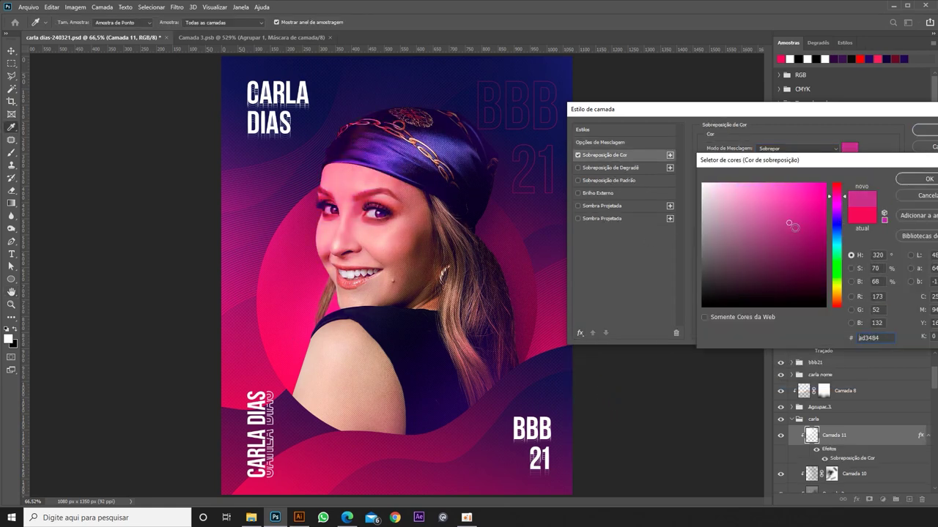
{"action": "left_click", "coordinate": [929, 179]}
{"action": "left_click", "coordinate": [924, 129]}
Mask the pink tint off the forehead and eye, then raise the Levels white input.
{"action": "left_click", "coordinate": [869, 499]}
{"action": "key", "text": "b"}
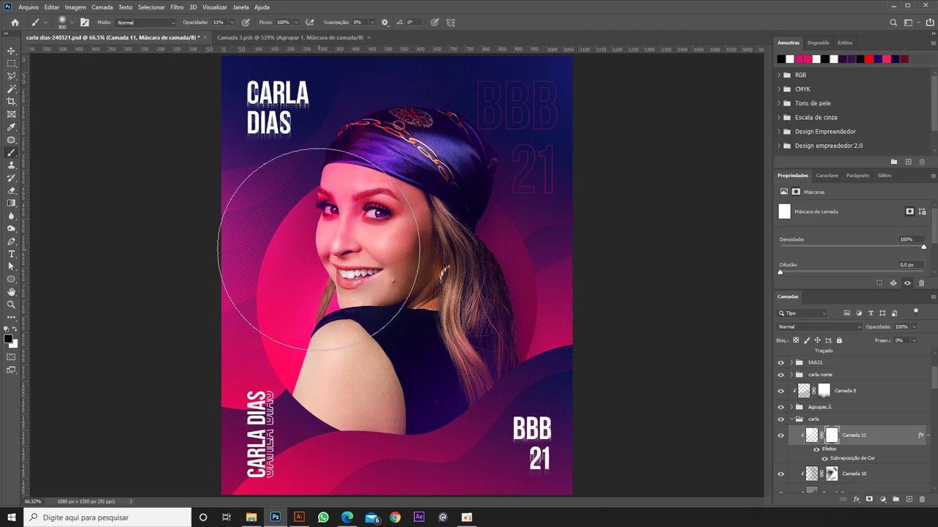
{"action": "key", "text": "bracketleft"}
{"action": "key", "text": "bracketleft"}
{"action": "key", "text": "bracketleft"}
{"action": "left_click_drag", "start_coordinate": [381, 172], "coordinate": [337, 219]}
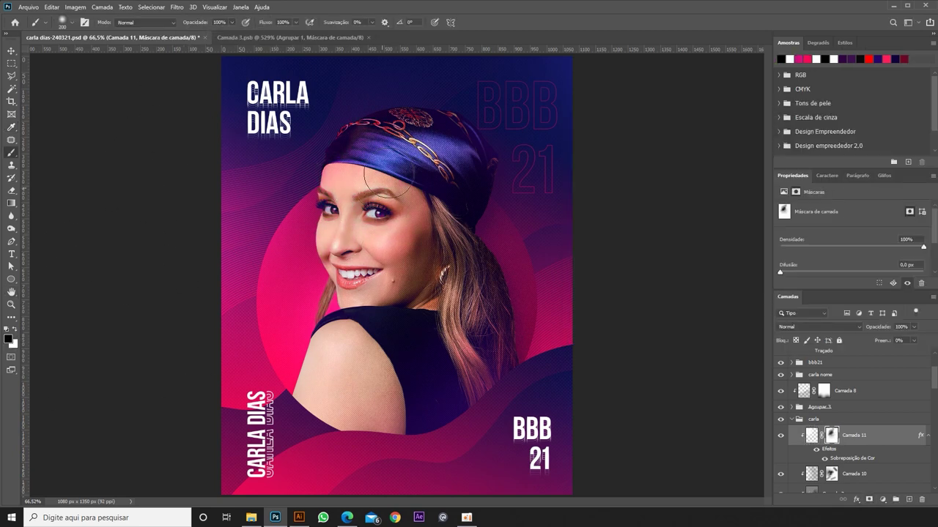
{"action": "key", "text": "x"}
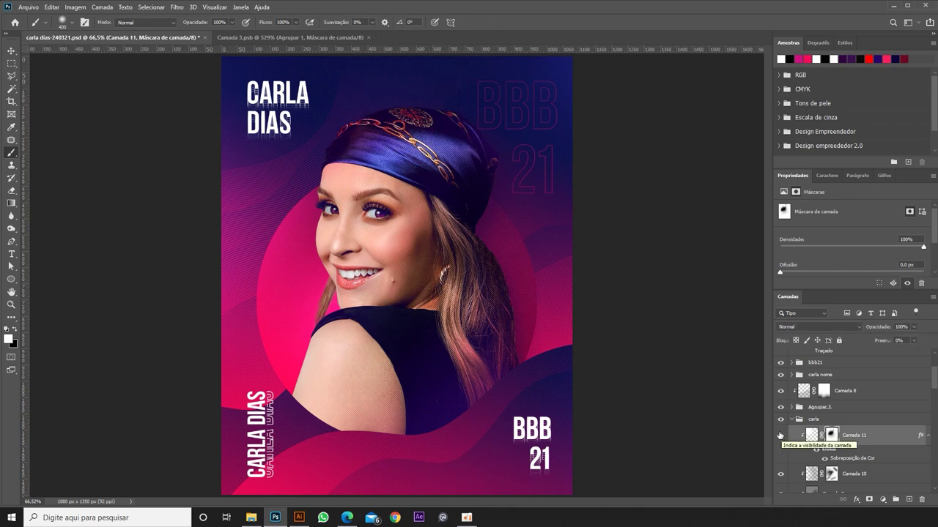
{"action": "left_click_drag", "start_coordinate": [638, 209], "coordinate": [581, 211]}
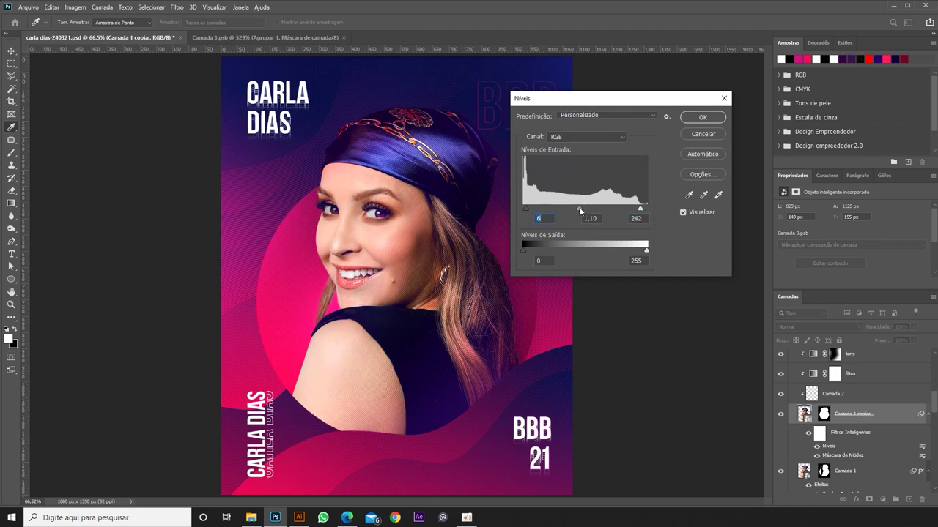
Apply Levels, load Camada 9's circle mask as a selection, and create Camada 12.
{"action": "left_click", "coordinate": [692, 118]}
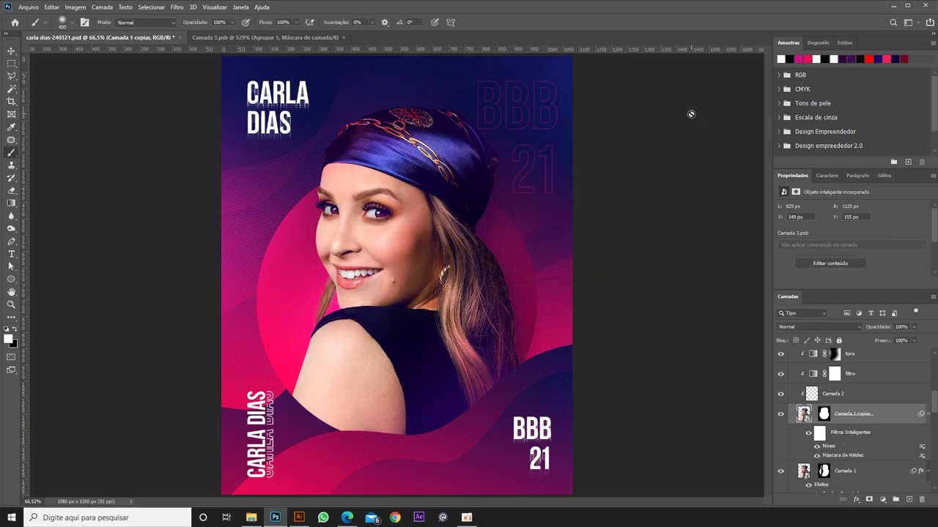
{"action": "key", "text": "v"}
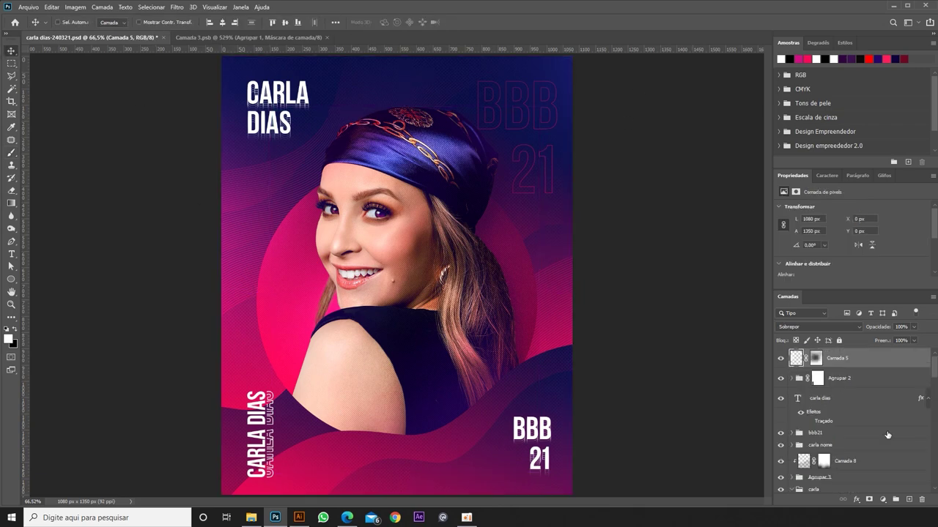
{"action": "scroll", "coordinate": [855, 423], "scroll_direction": "up", "scroll_amount": 3}
{"action": "scroll", "coordinate": [806, 388], "scroll_direction": "up", "scroll_amount": 3}
{"action": "scroll", "coordinate": [800, 435], "scroll_direction": "down", "scroll_amount": 3}
{"action": "scroll", "coordinate": [795, 436], "scroll_direction": "down", "scroll_amount": 2}
{"action": "left_click", "coordinate": [788, 432]}
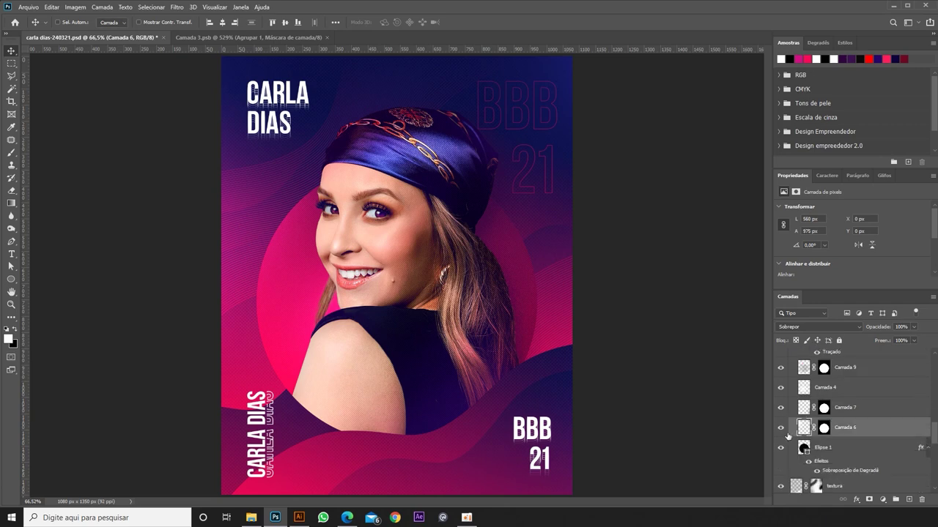
{"action": "left_click", "coordinate": [825, 369], "text": "shift"}
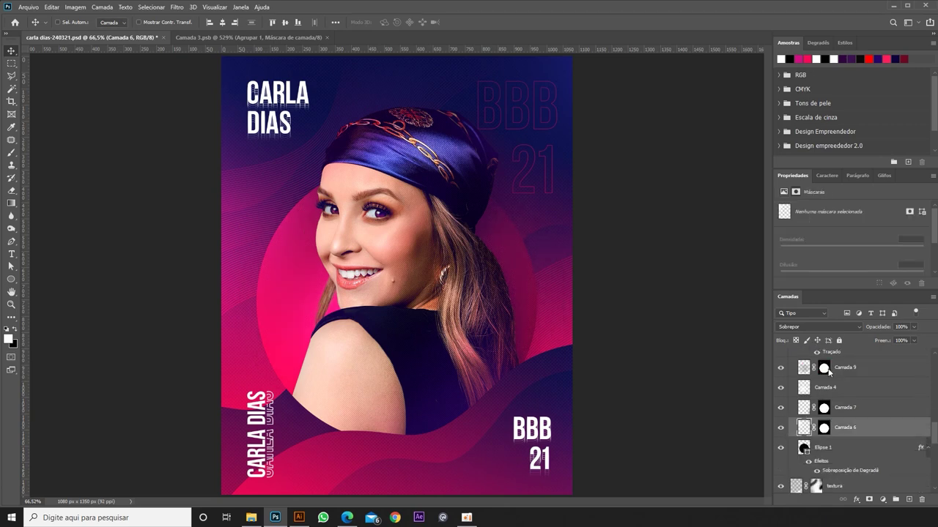
{"action": "left_click", "coordinate": [908, 498]}
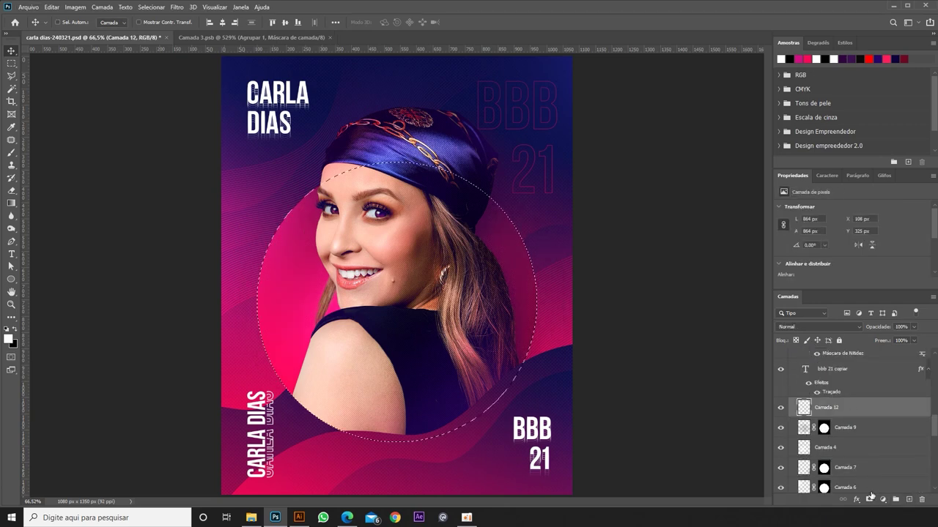
Mask Camada 12 to the circle selection and test a dark halftone stroke, then undo it.
{"action": "left_click", "coordinate": [869, 499]}
{"action": "key", "text": "b"}
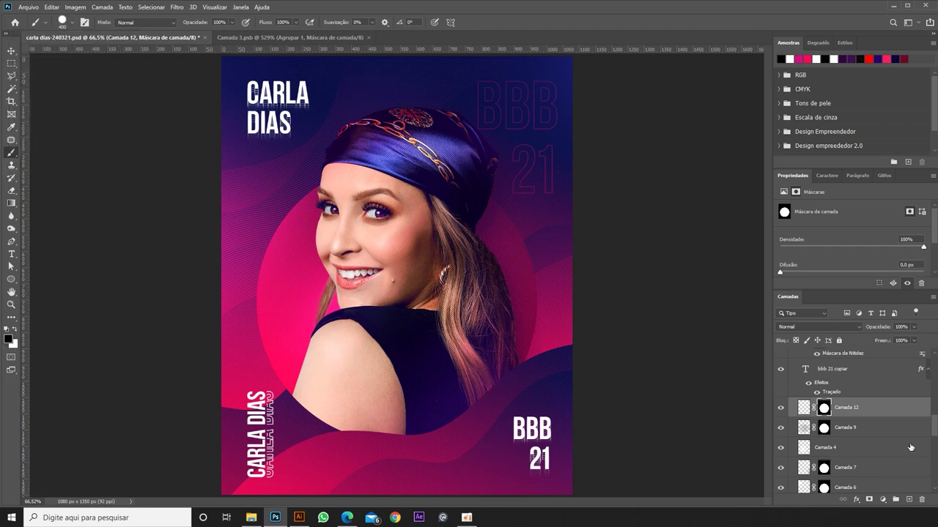
{"action": "left_click", "coordinate": [804, 408]}
{"action": "key", "text": "Return"}
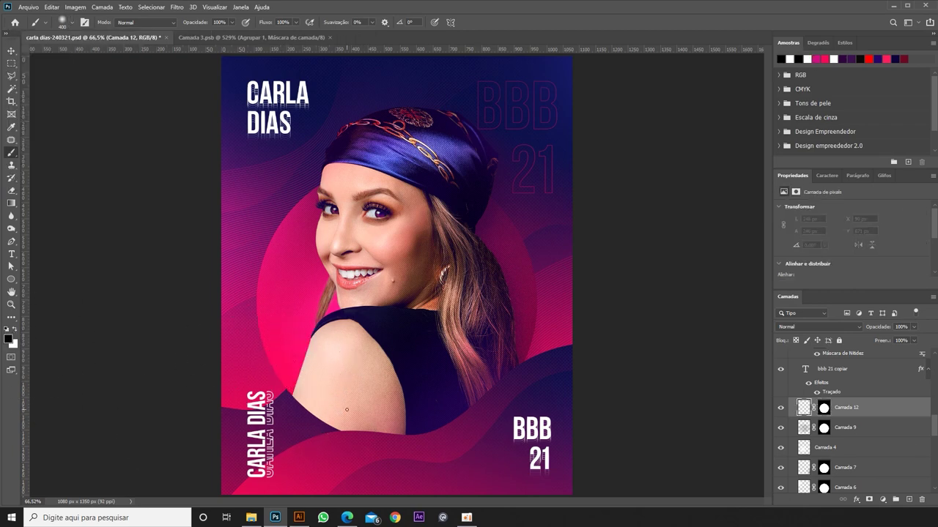
{"action": "left_click", "coordinate": [291, 391]}
{"action": "key", "text": "v"}
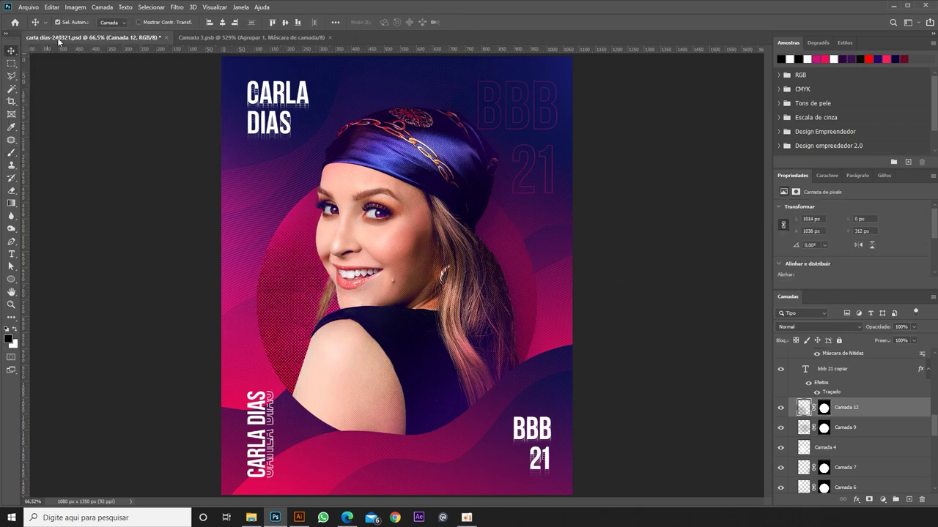
{"action": "key", "text": "b"}
{"action": "left_click", "coordinate": [71, 22]}
{"action": "key", "text": "Return"}
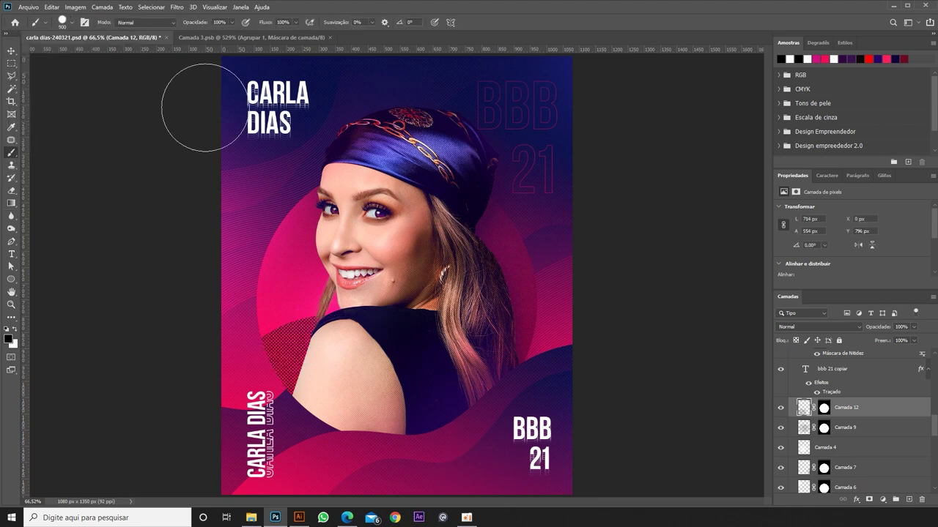
{"action": "key", "text": "ctrl+z"}
Choose an SG Halftone brush and set its size to 1700 px.
{"action": "left_click", "coordinate": [62, 22]}
{"action": "key", "text": "Return"}
{"action": "left_click", "coordinate": [63, 22]}
{"action": "key", "text": "Return"}
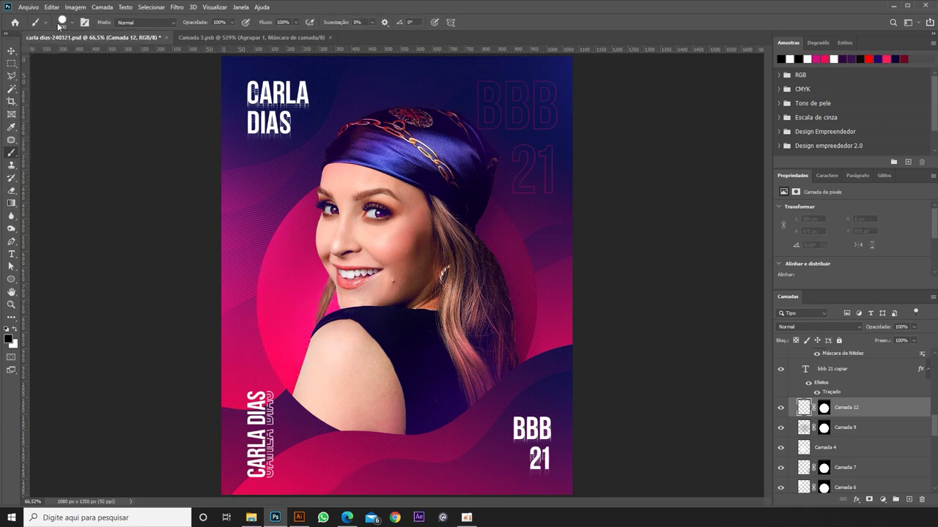
{"action": "left_click", "coordinate": [63, 22]}
{"action": "key", "text": "Return"}
{"action": "left_click", "coordinate": [62, 22]}
{"action": "scroll", "coordinate": [76, 162], "scroll_direction": "down", "scroll_amount": 5}
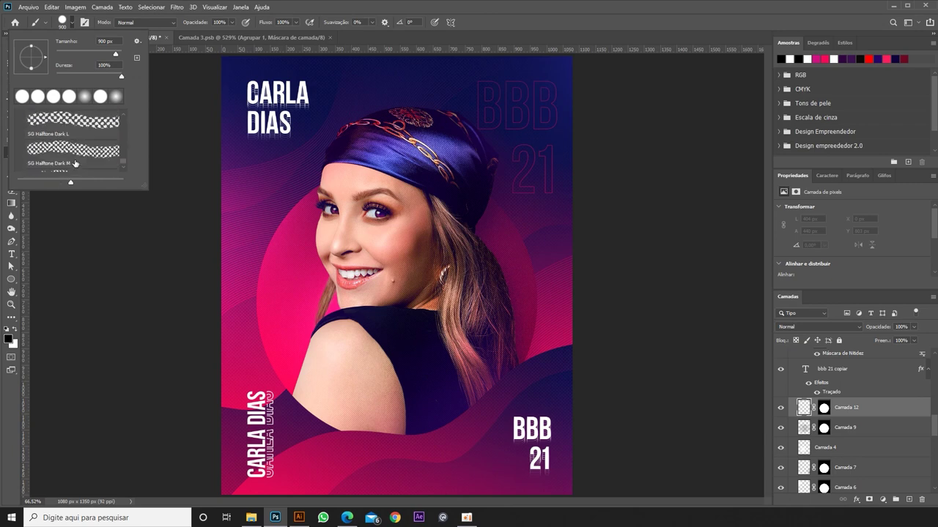
{"action": "key", "text": "Return"}
{"action": "left_click", "coordinate": [62, 22]}
{"action": "key", "text": "Return"}
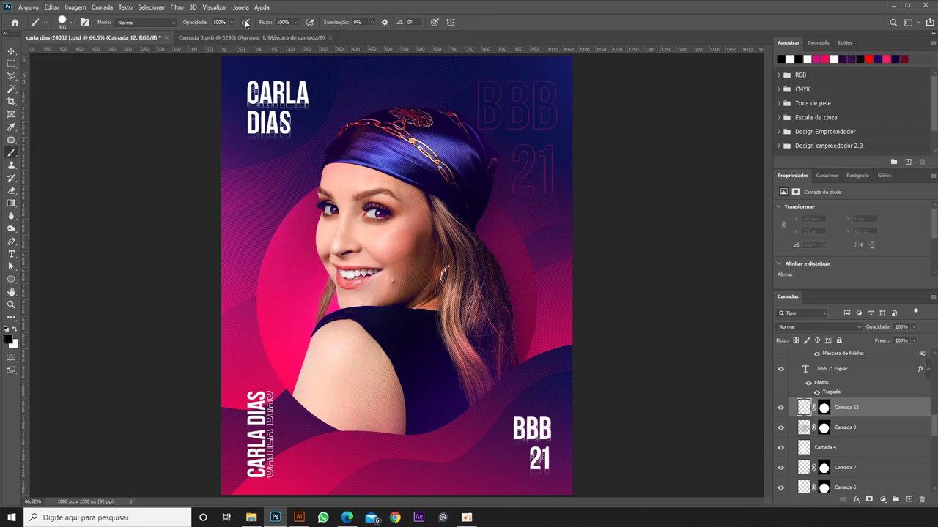
{"action": "left_click", "coordinate": [62, 22]}
{"action": "key", "text": "Return"}
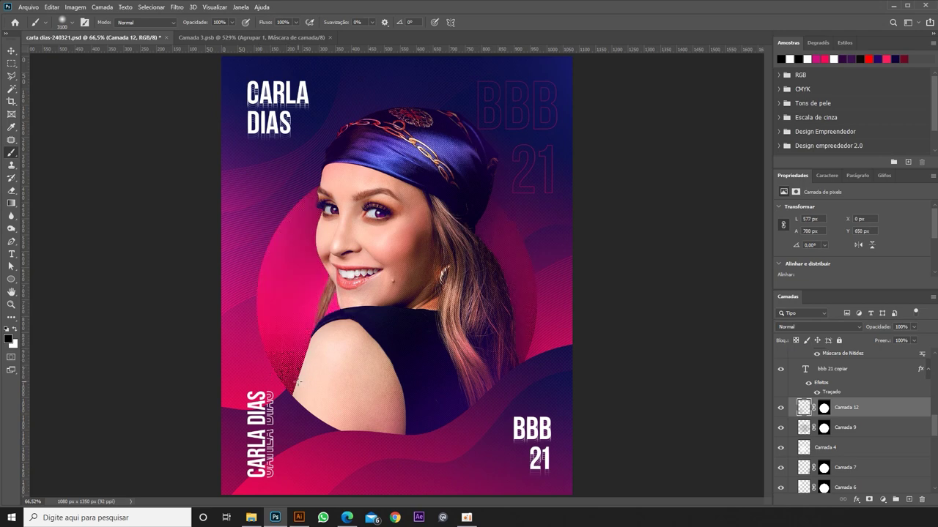
Keep Camada 12 in Normal mode and lower its opacity to about 21%.
{"action": "left_click", "coordinate": [859, 327]}
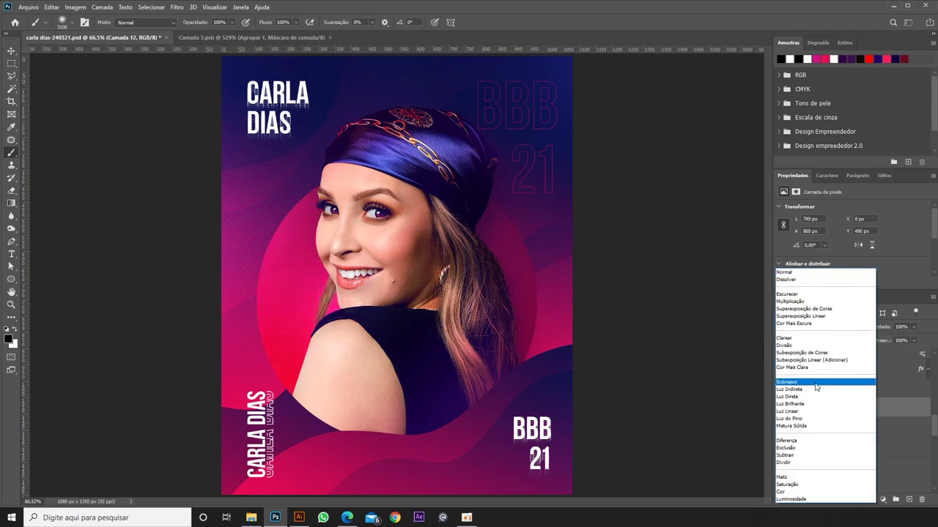
{"action": "key", "text": "Escape"}
{"action": "left_click_drag", "start_coordinate": [914, 326], "coordinate": [880, 342]}
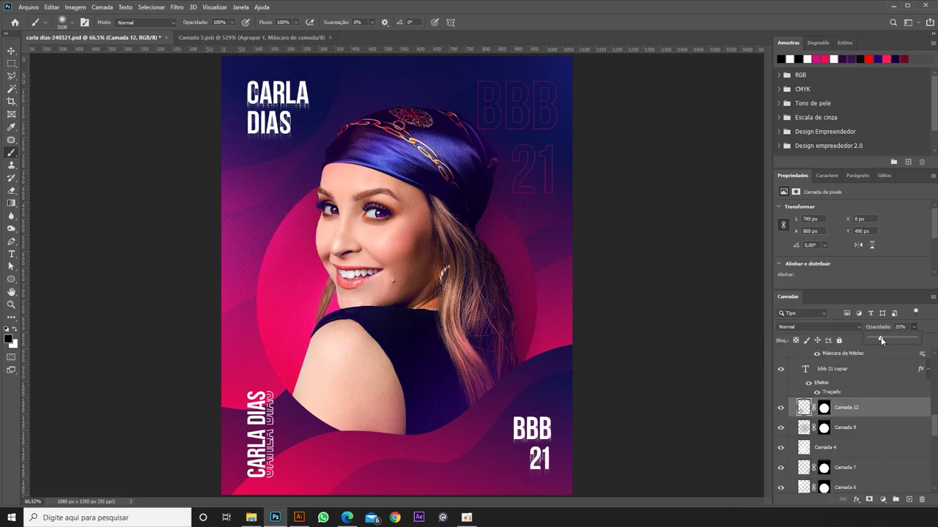
{"action": "left_click", "coordinate": [781, 408]}
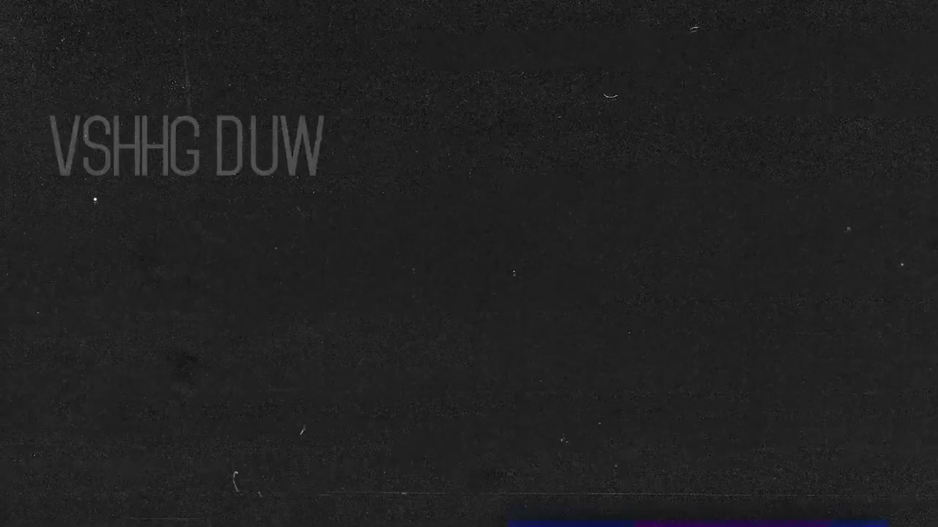